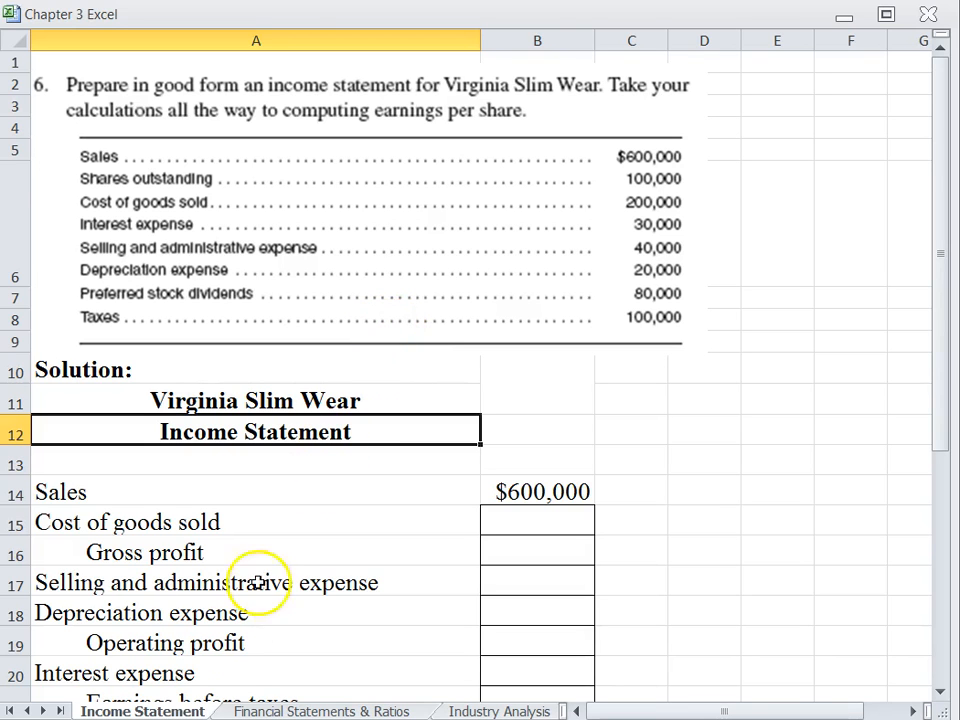
- Look over the Industry Analysis and Financial Statements & Ratios sheets, and return to the Income Statement sheet
{"action": "left_click", "coordinate": [322, 710]}
{"action": "left_click", "coordinate": [474, 710]}
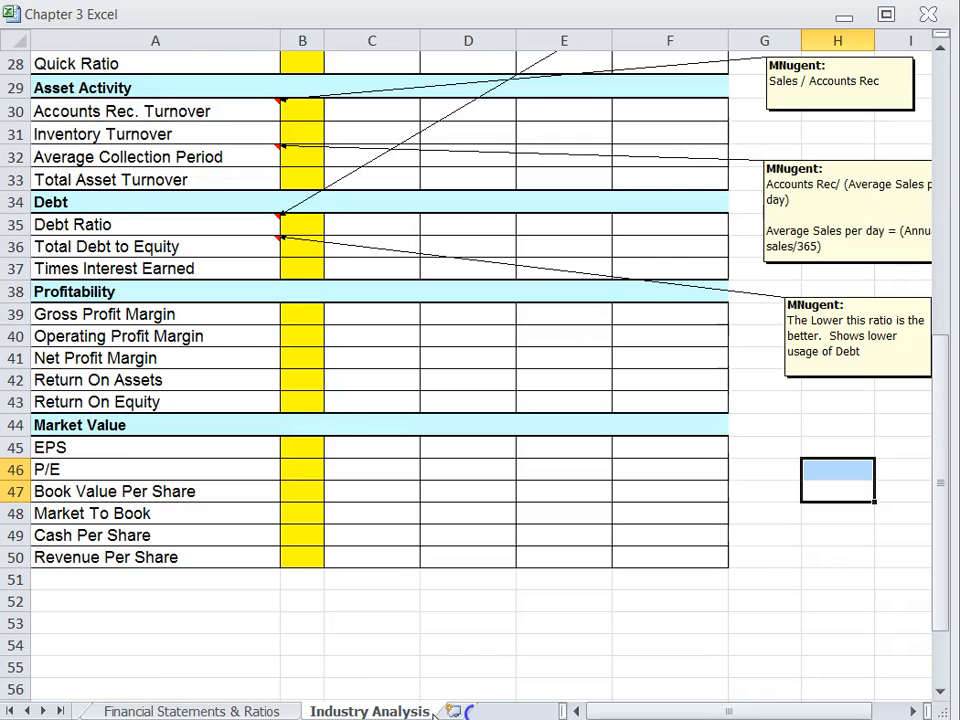
{"action": "left_click", "coordinate": [143, 711]}
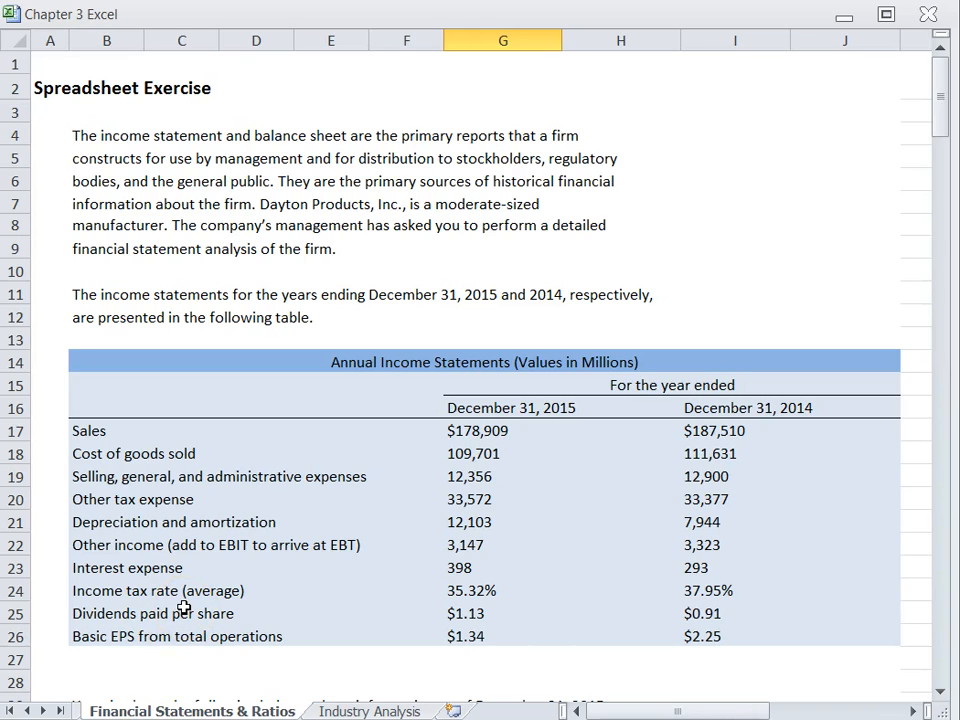
{"action": "left_click", "coordinate": [29, 711]}
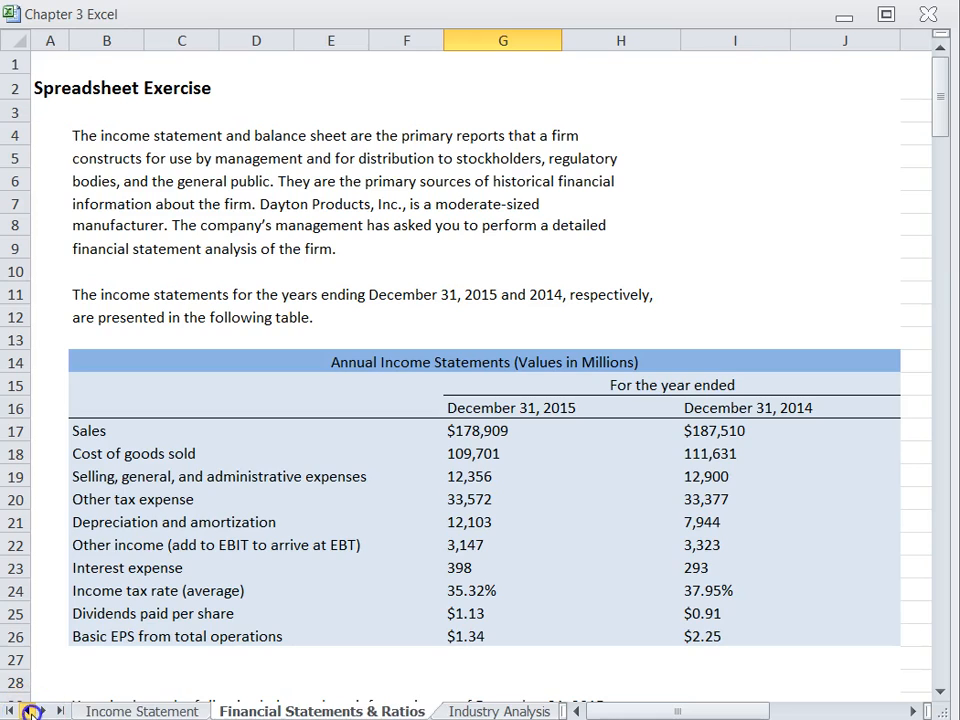
{"action": "left_click", "coordinate": [100, 711]}
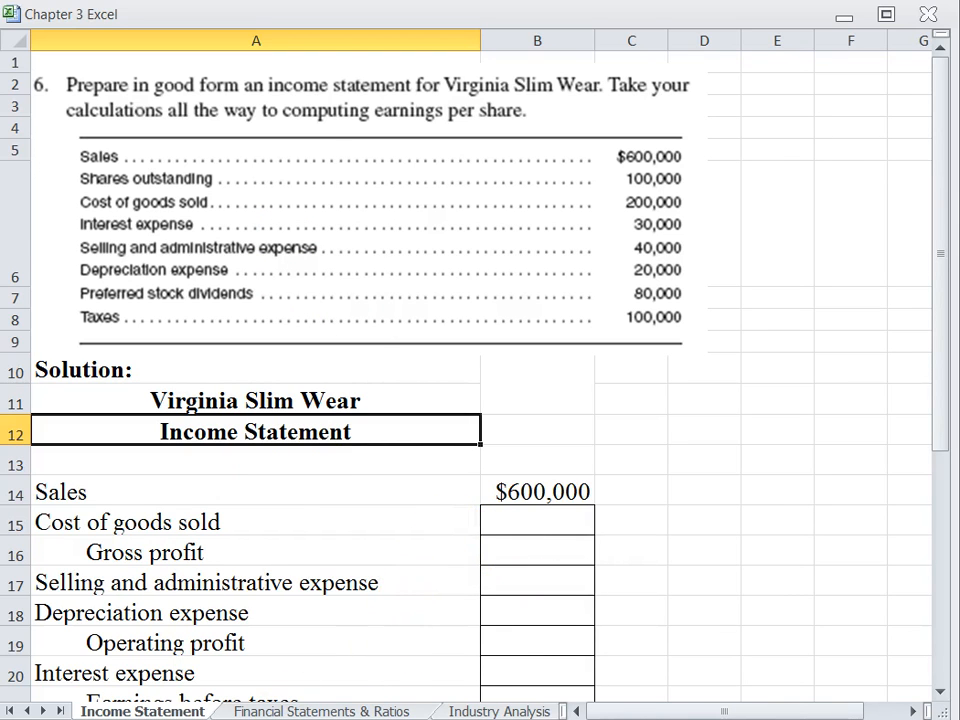
- Switch to the Managerial Finance e-textbook, examine the Table 3.1 income statements in Chapter 3, and return to the Excel workbook
{"action": "left_click", "coordinate": [320, 718]}
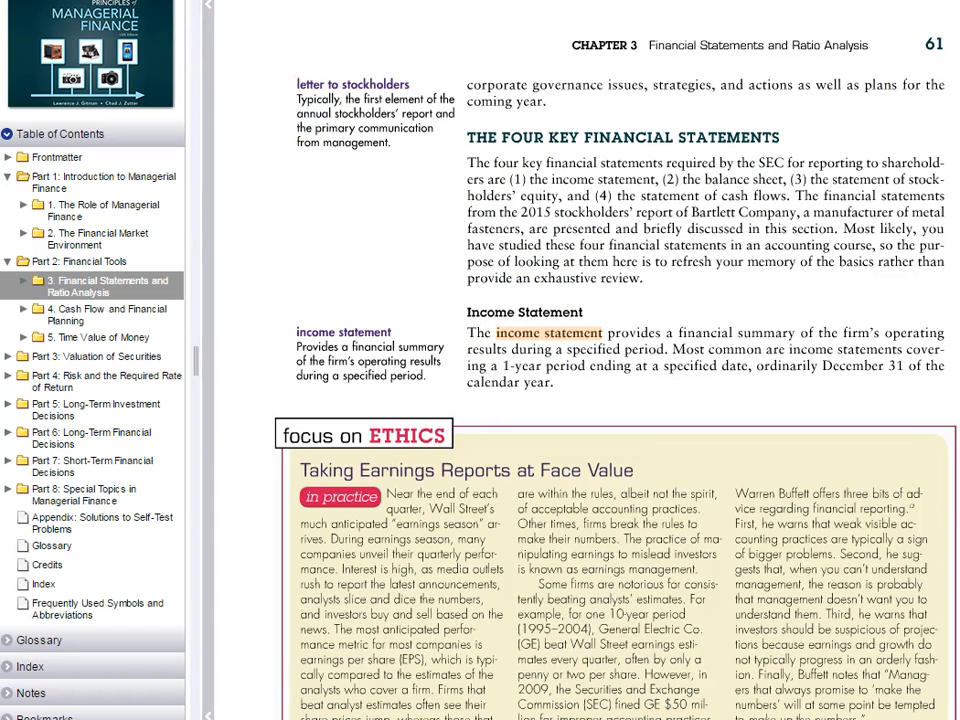
{"action": "scroll", "coordinate": [628, 335], "scroll_direction": "down", "scroll_amount": 2}
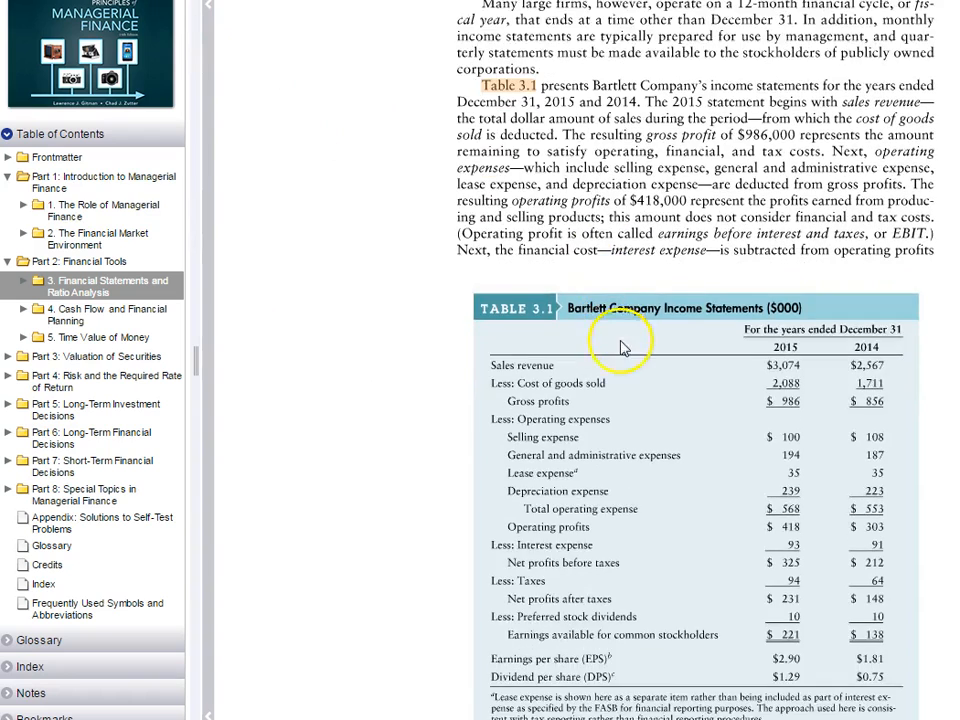
{"action": "scroll", "coordinate": [632, 362], "scroll_direction": "down", "scroll_amount": 1}
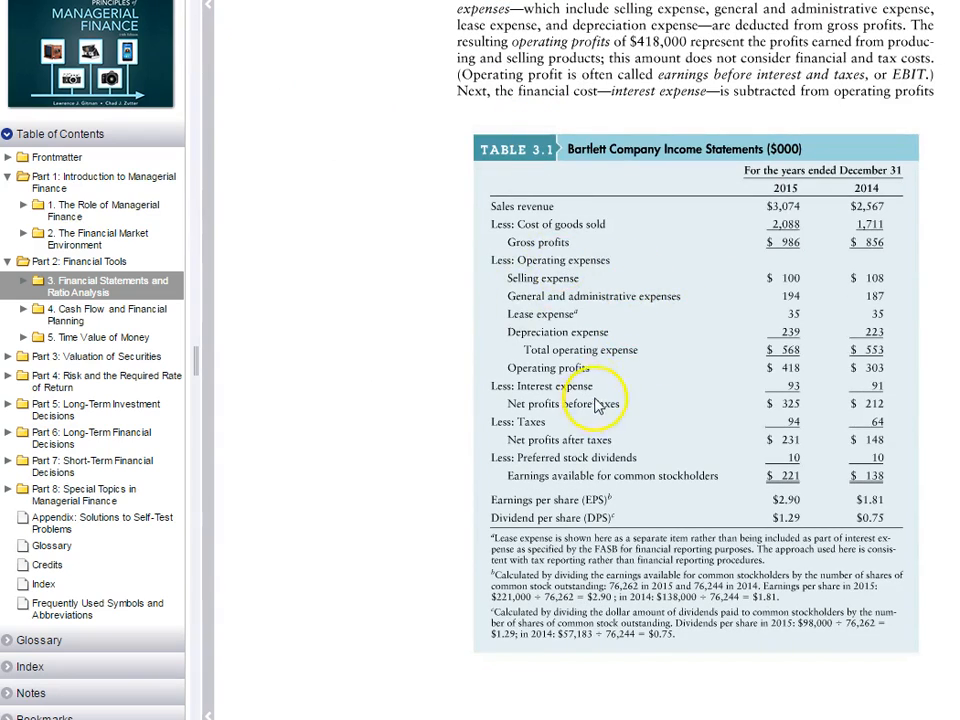
{"action": "scroll", "coordinate": [396, 167], "scroll_direction": "down", "scroll_amount": 3}
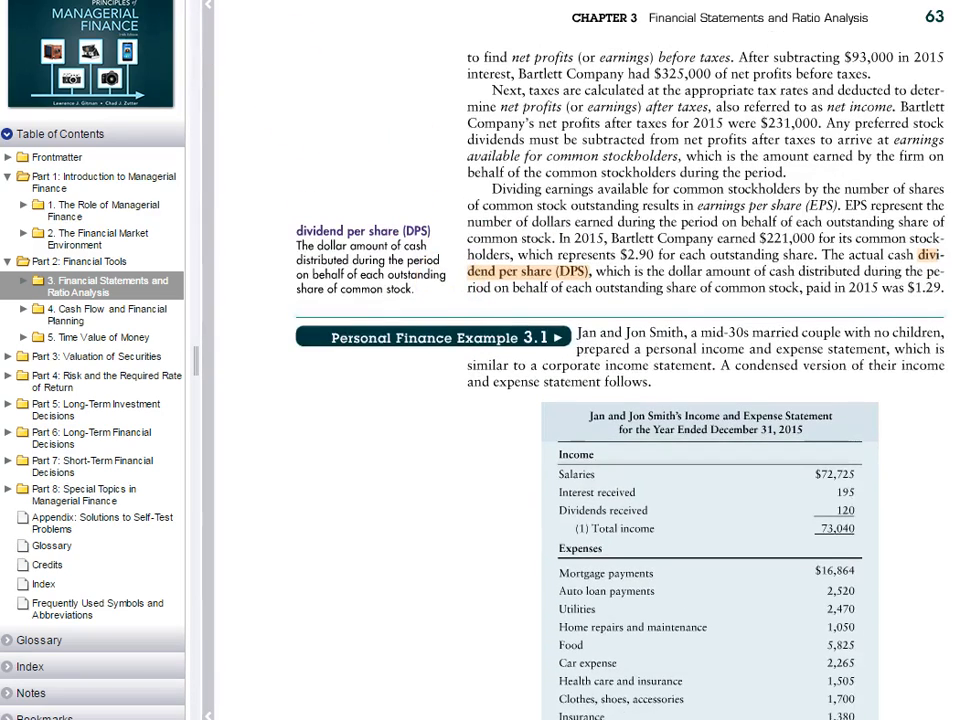
{"action": "left_click", "coordinate": [119, 2]}
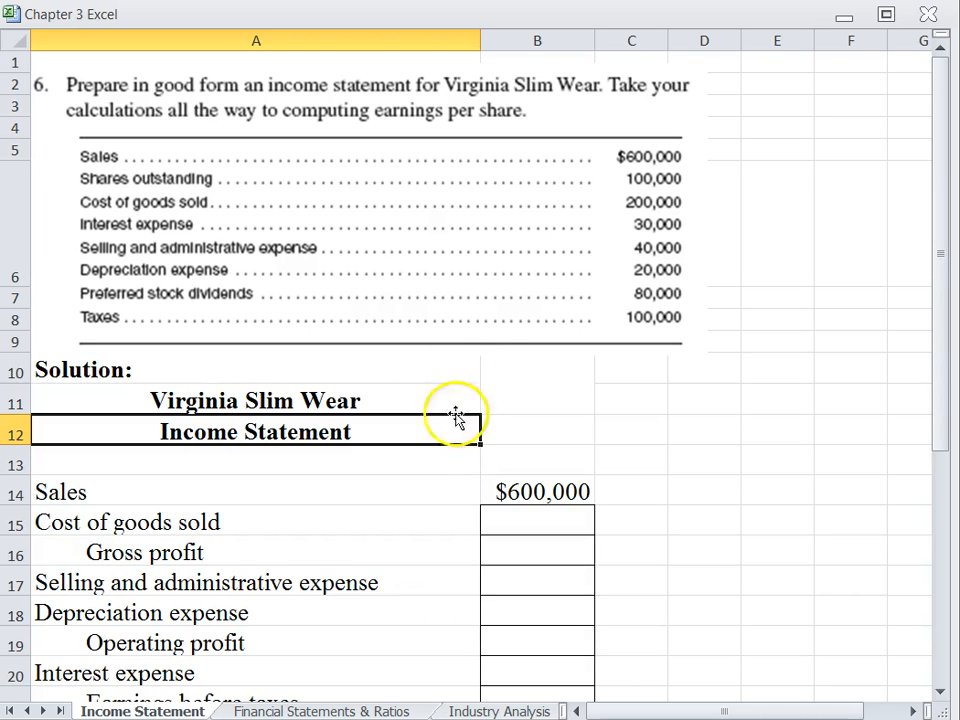
- Fill the blank answer cells B15:B27, from cost of goods sold to earnings per share, with yellow
{"action": "left_click_drag", "start_coordinate": [497, 377], "coordinate": [500, 390]}
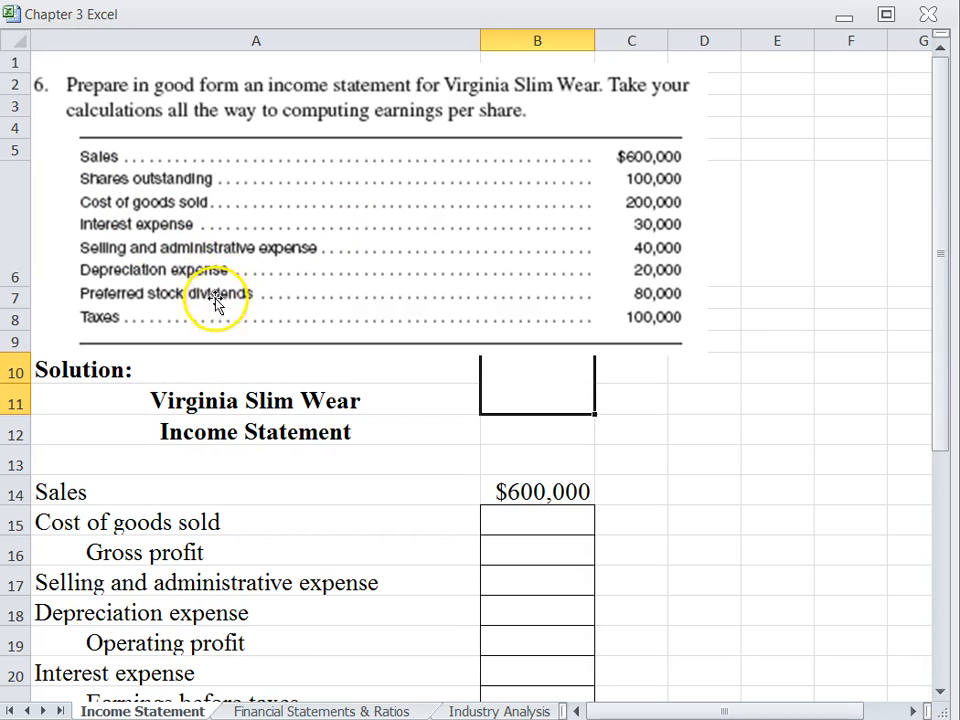
{"action": "scroll", "coordinate": [400, 360], "scroll_direction": "down", "scroll_amount": 1}
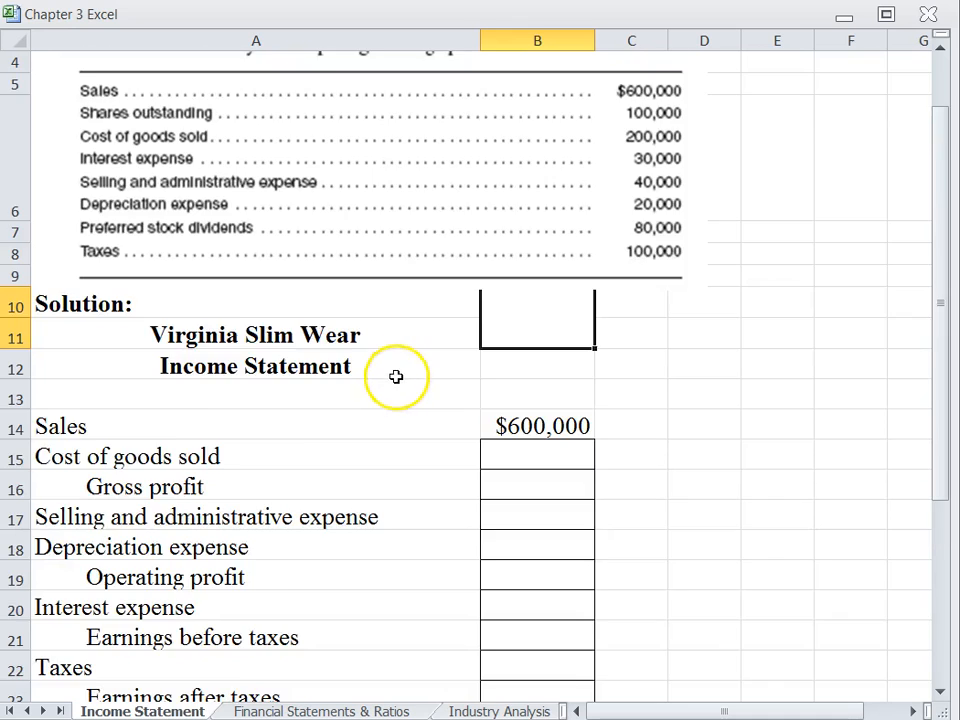
{"action": "scroll", "coordinate": [396, 376], "scroll_direction": "down", "scroll_amount": 2}
{"action": "left_click", "coordinate": [512, 214]}
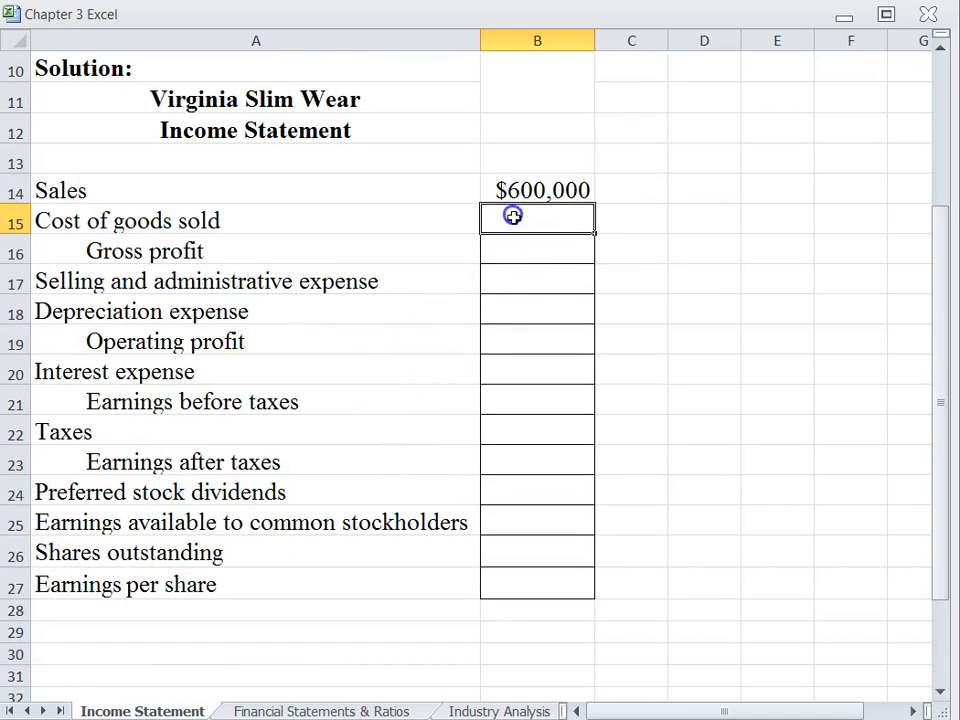
{"action": "left_click_drag", "start_coordinate": [513, 217], "coordinate": [521, 585]}
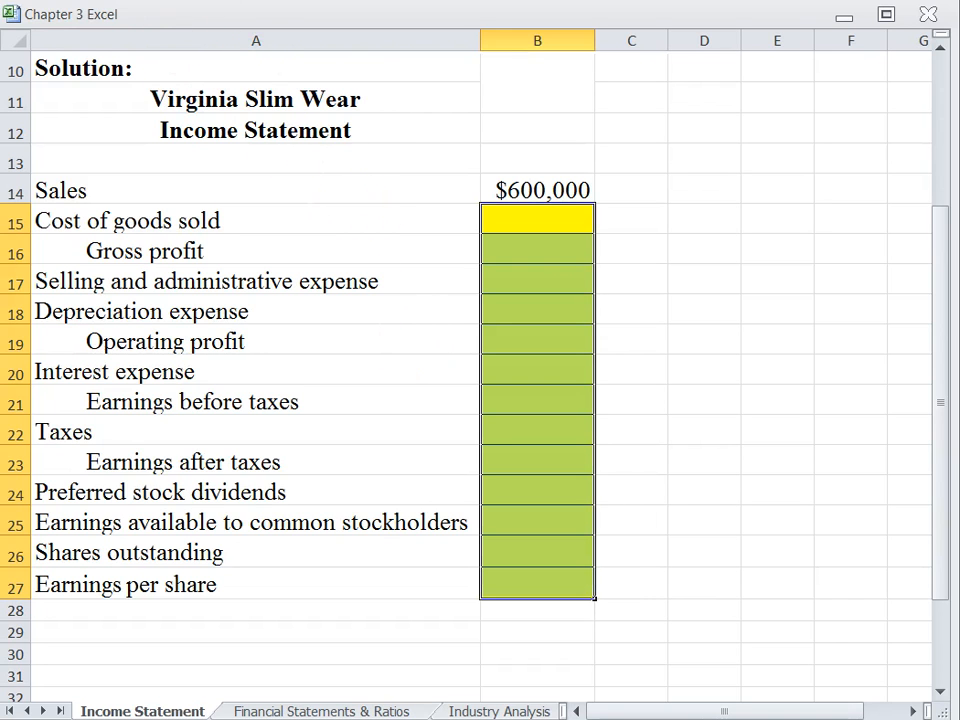
{"action": "left_click", "coordinate": [440, 371]}
- Enter 200,000 as the cost of goods sold in B15, taken from the problem data
{"action": "scroll", "coordinate": [544, 433], "scroll_direction": "up", "scroll_amount": 3}
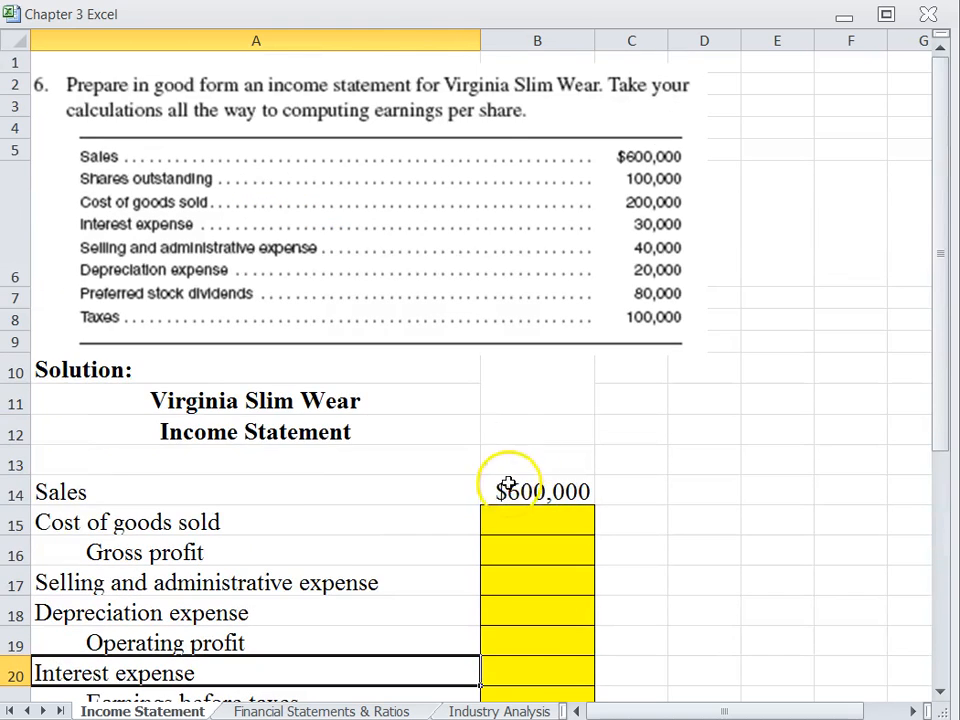
{"action": "scroll", "coordinate": [300, 530], "scroll_direction": "down", "scroll_amount": 1}
{"action": "scroll", "coordinate": [145, 550], "scroll_direction": "down", "scroll_amount": 1}
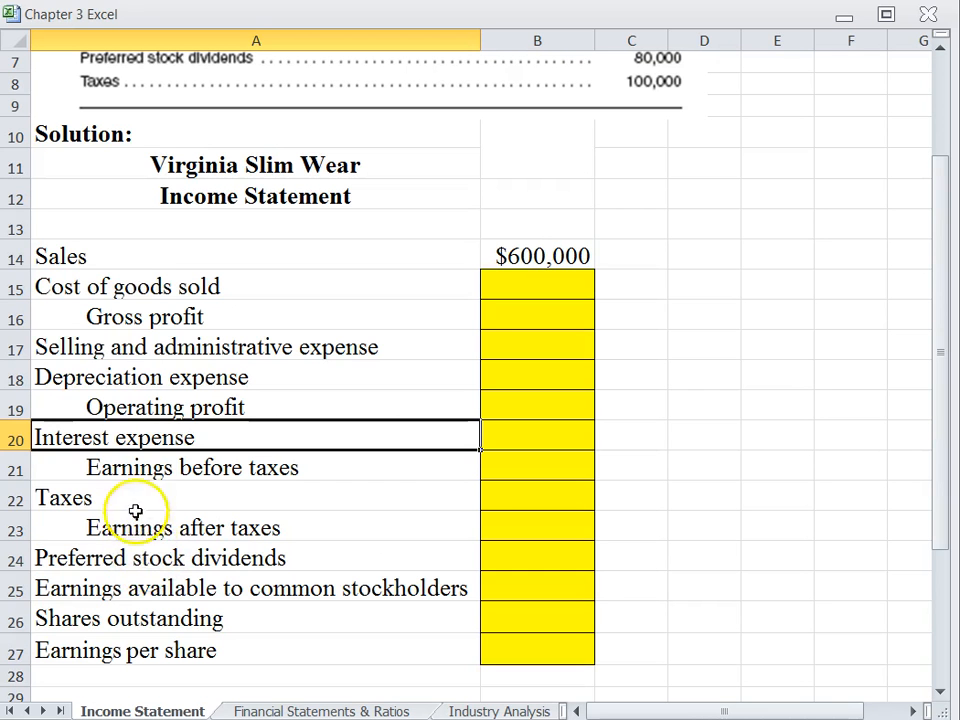
{"action": "left_click", "coordinate": [501, 286]}
{"action": "scroll", "coordinate": [407, 328], "scroll_direction": "up", "scroll_amount": 1}
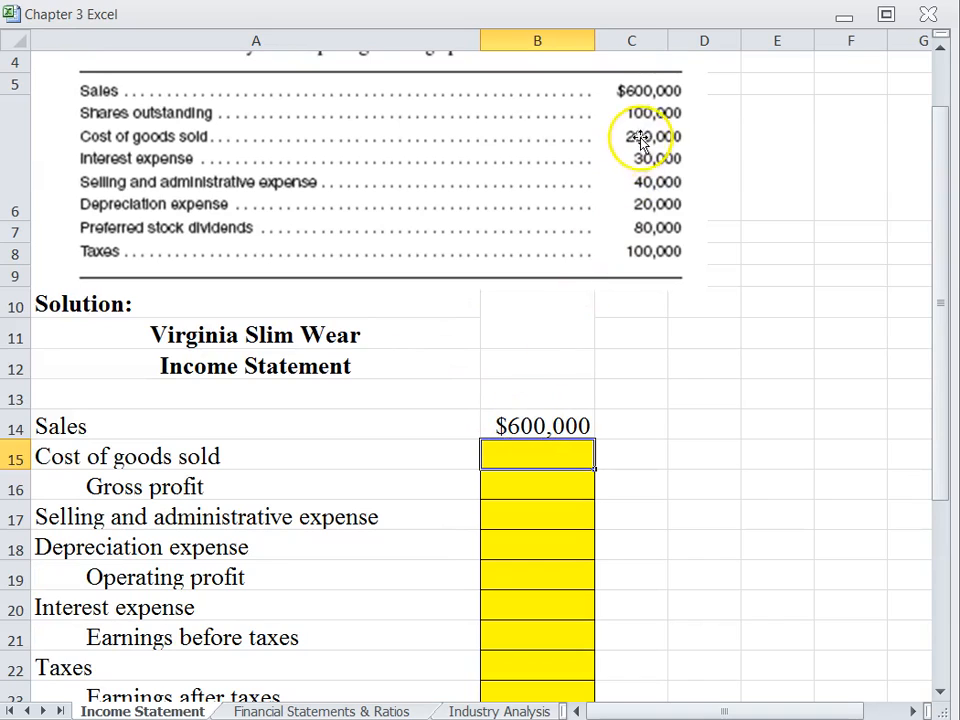
{"action": "left_click", "coordinate": [528, 460]}
{"action": "type", "text": "20"}
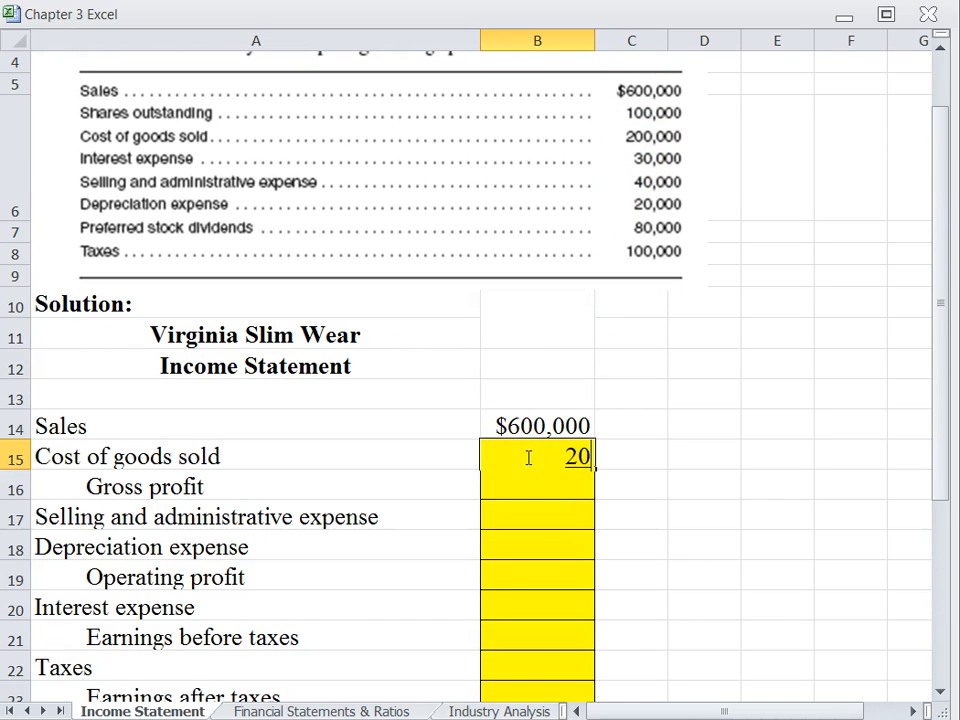
{"action": "left_click", "coordinate": [236, 495]}
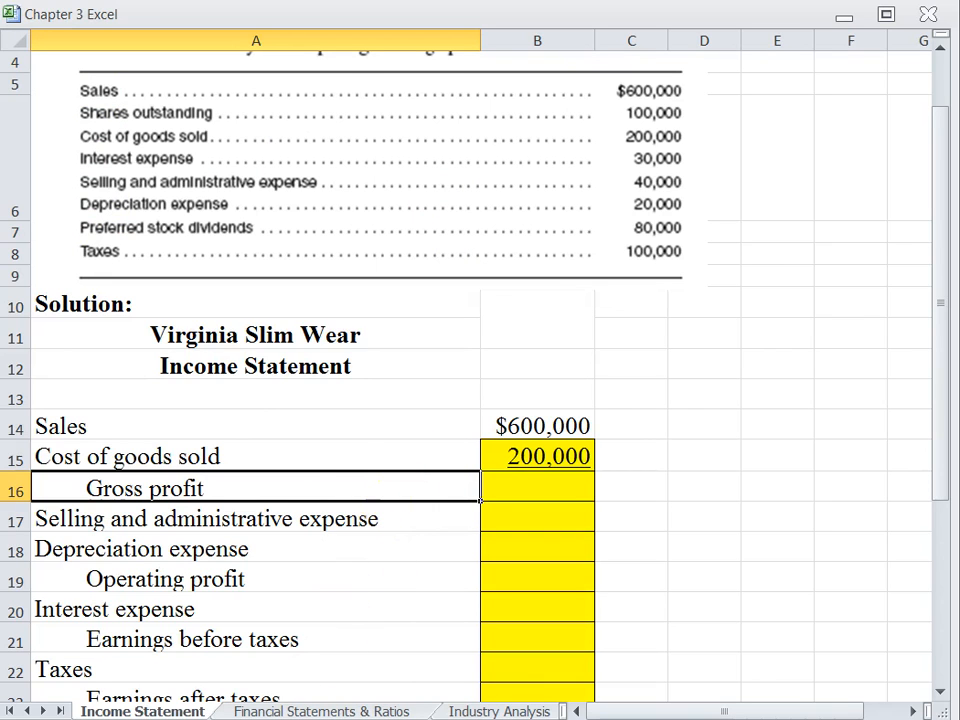
- Review how gross profits are laid out in the e-textbook's Table 3.1, and return to the Excel workbook
{"action": "key", "text": "alt+Tab"}
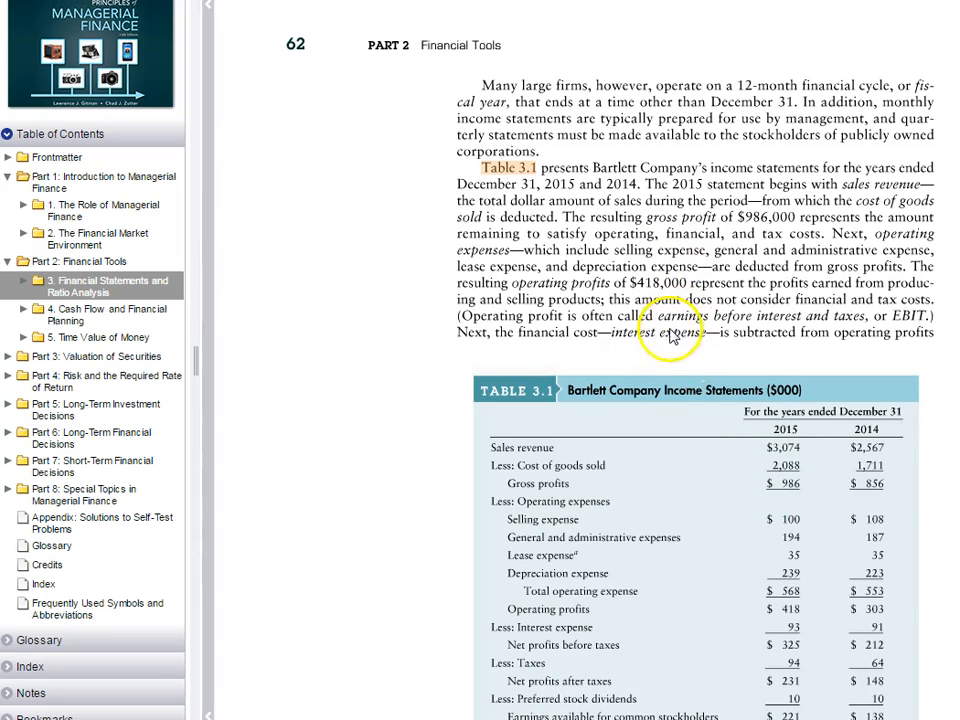
{"action": "scroll", "coordinate": [700, 500], "scroll_direction": "down", "scroll_amount": 1}
{"action": "scroll", "coordinate": [710, 460], "scroll_direction": "down", "scroll_amount": 3}
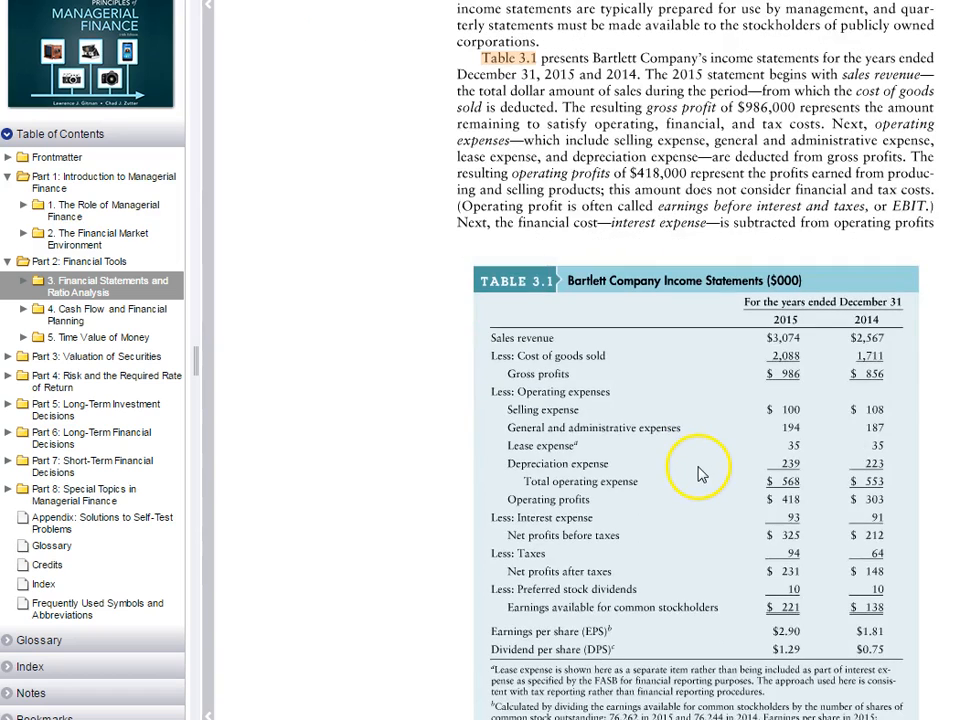
{"action": "scroll", "coordinate": [703, 460], "scroll_direction": "up", "scroll_amount": 2}
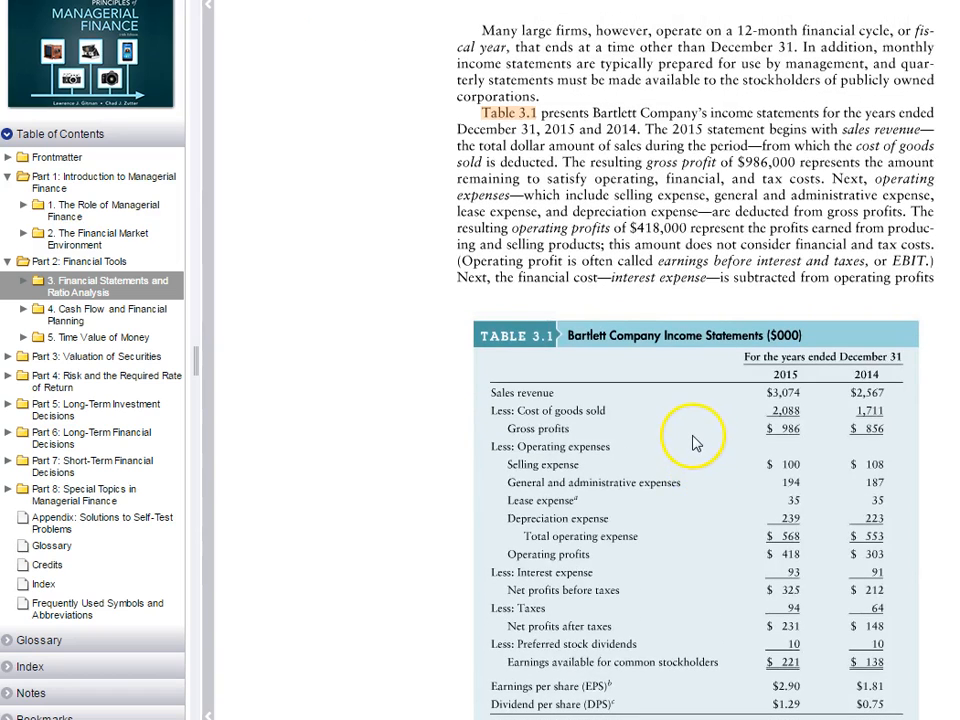
{"action": "scroll", "coordinate": [690, 440], "scroll_direction": "up", "scroll_amount": 2}
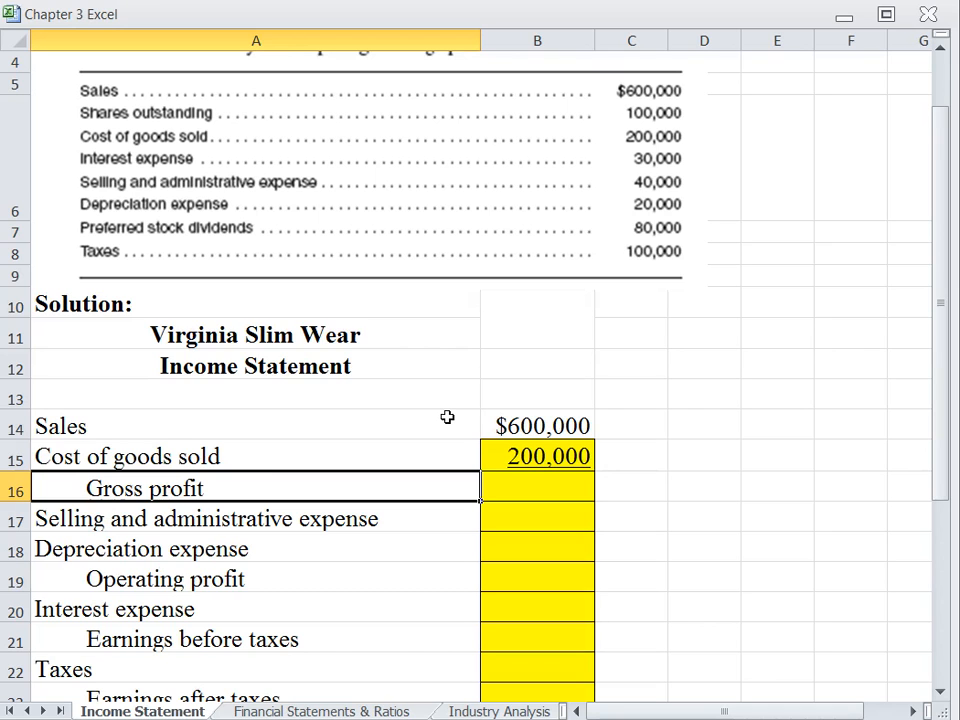
- Calculate gross profit in B16 with a formula subtracting cost of goods sold (B15) from sales (B14)
{"action": "scroll", "coordinate": [452, 416], "scroll_direction": "down", "scroll_amount": 2}
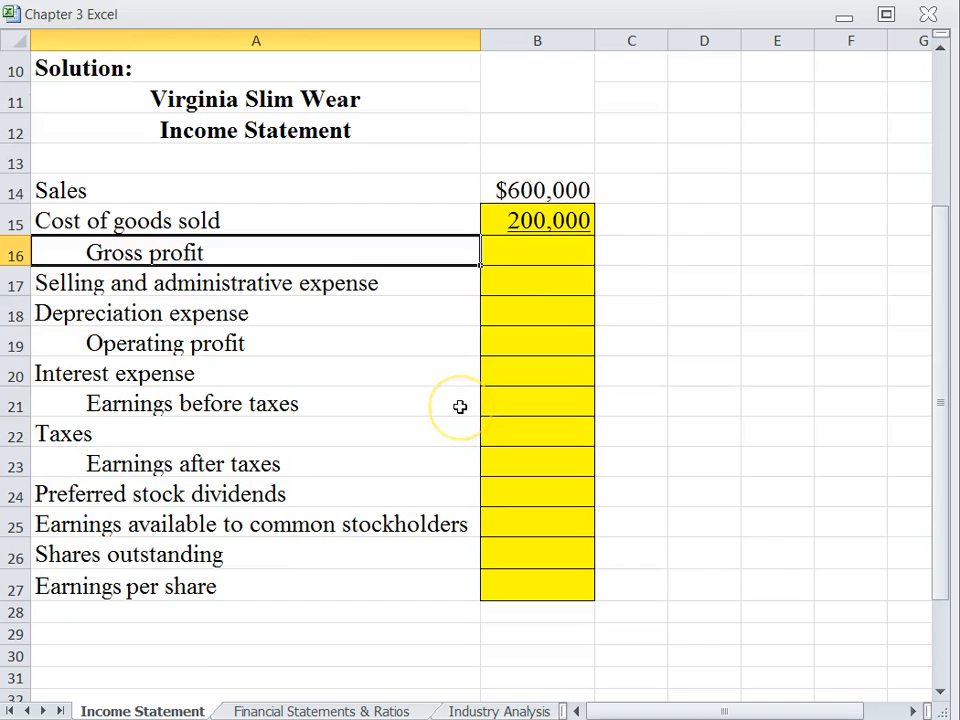
{"action": "left_click", "coordinate": [518, 262]}
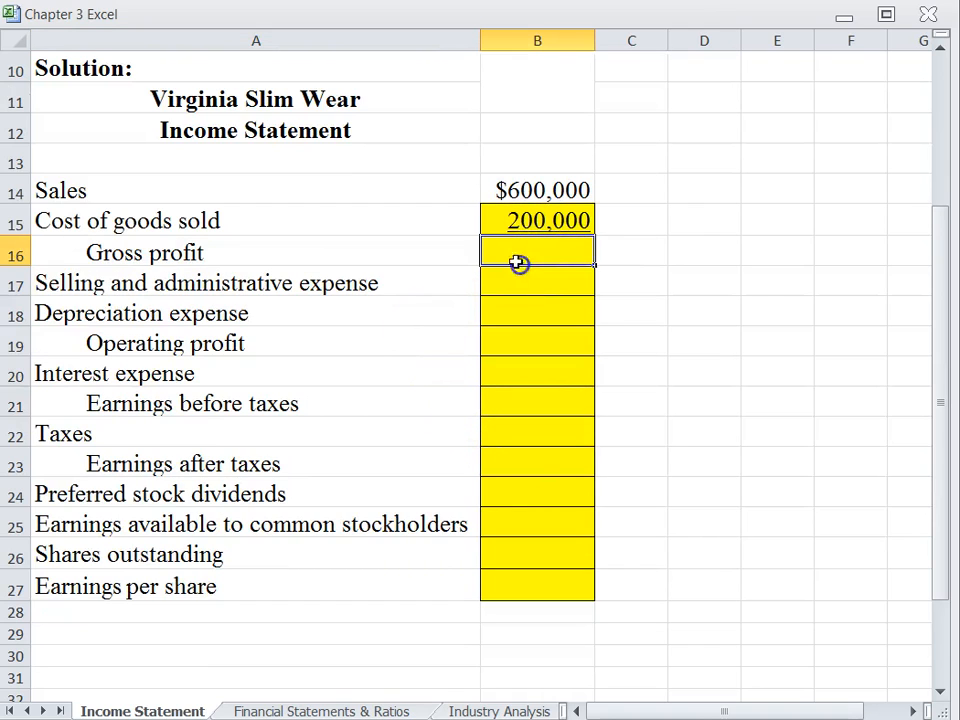
{"action": "type", "text": "+"}
{"action": "key", "text": "Up"}
{"action": "key", "text": "Up"}
{"action": "type", "text": "-"}
{"action": "key", "text": "Up"}
{"action": "key", "text": "Return"}
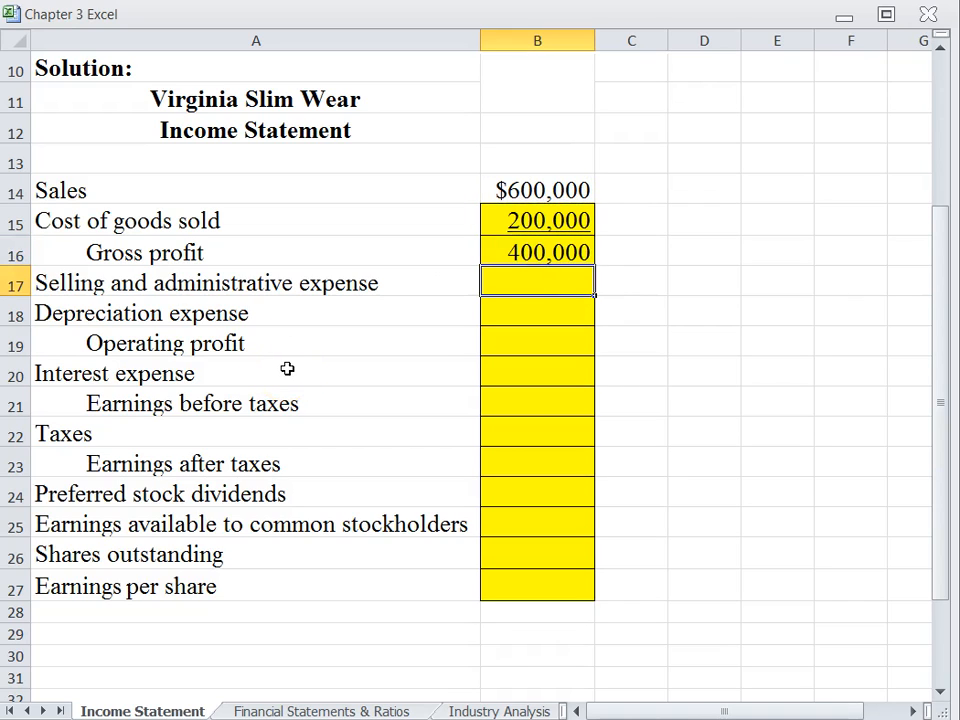
- Enter 40,000 for selling and administrative expense in B17 and 20,000 for depreciation expense in B18
{"action": "scroll", "coordinate": [530, 310], "scroll_direction": "down", "scroll_amount": 1}
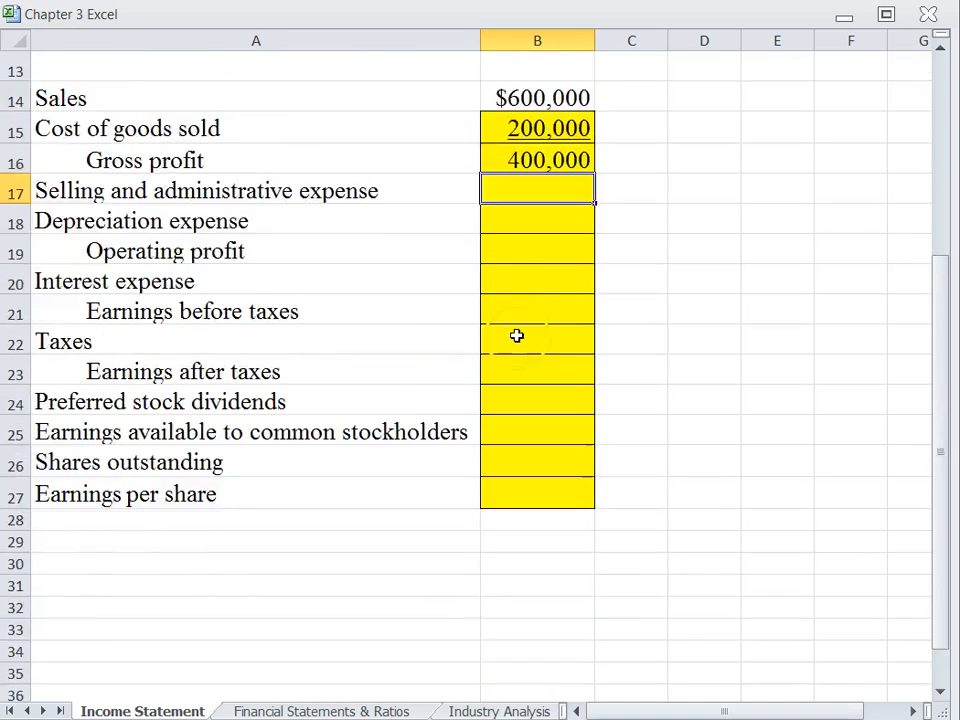
{"action": "scroll", "coordinate": [516, 334], "scroll_direction": "up", "scroll_amount": 4}
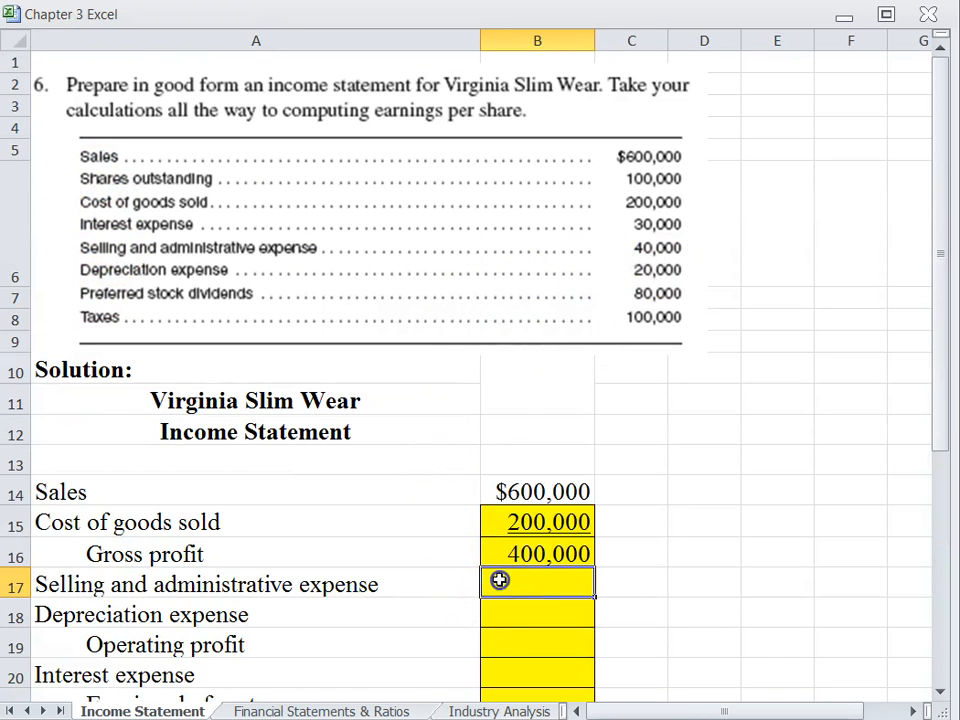
{"action": "type", "text": "40000"}
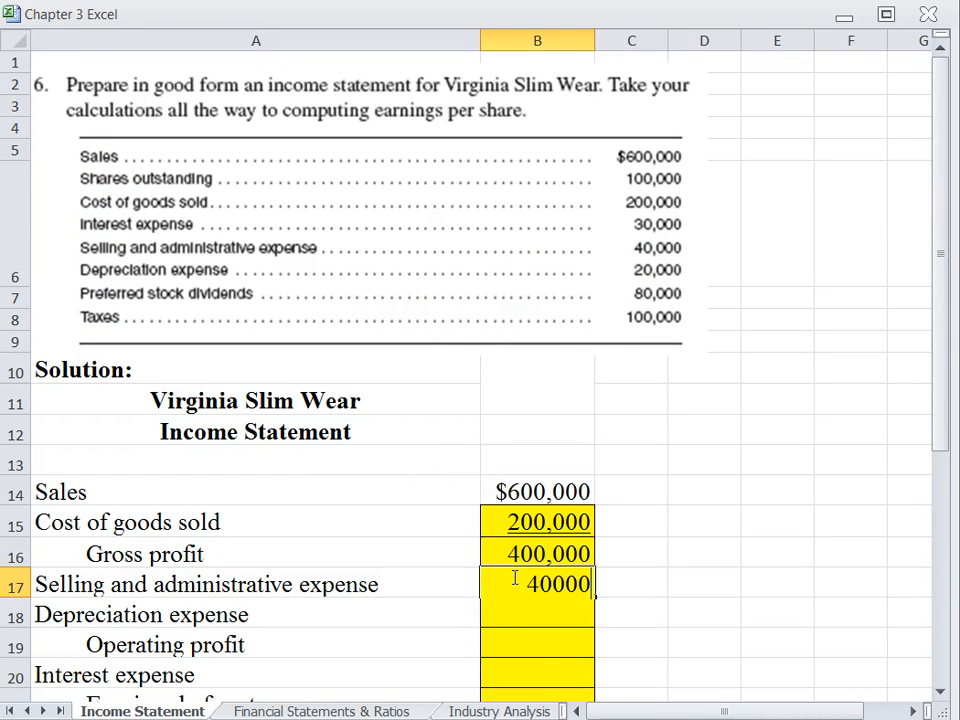
{"action": "left_click", "coordinate": [467, 622]}
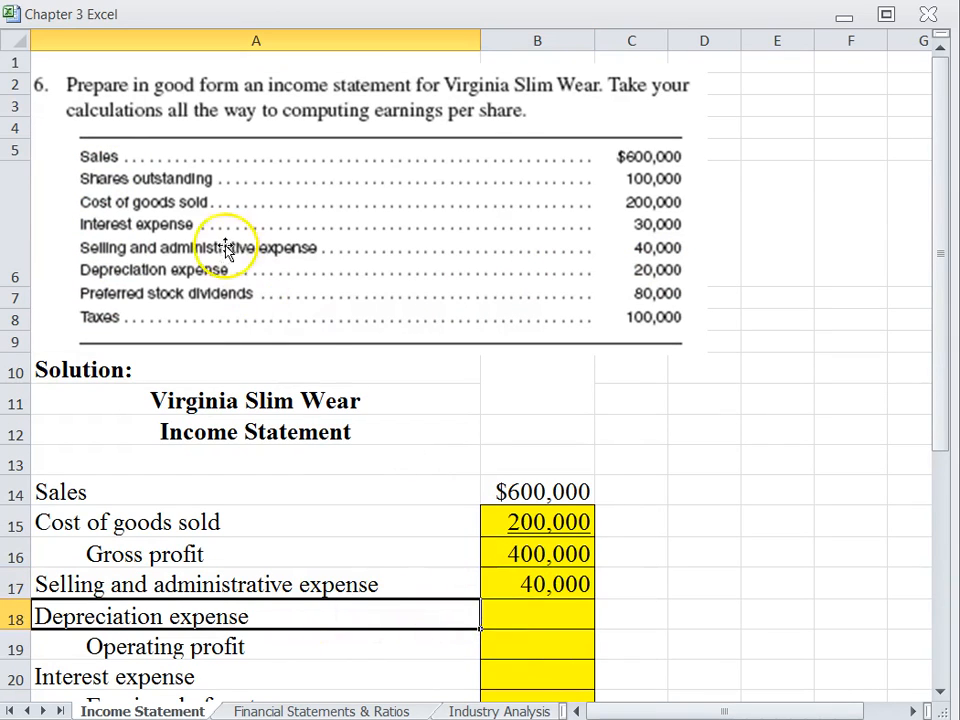
{"action": "left_click", "coordinate": [517, 617]}
{"action": "type", "text": "20000"}
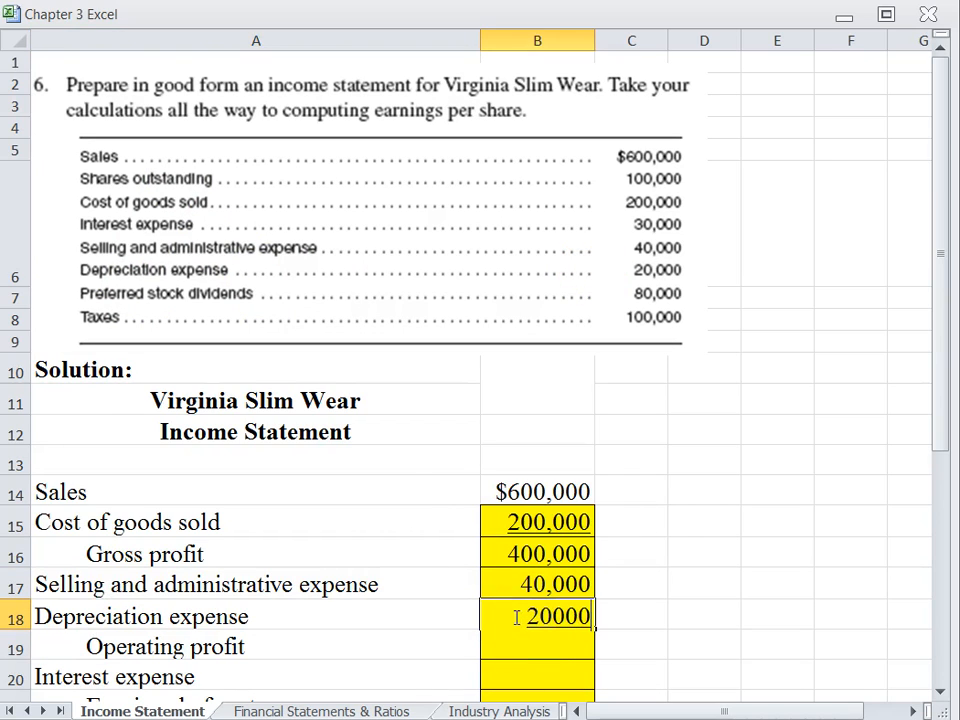
{"action": "left_click", "coordinate": [350, 554]}
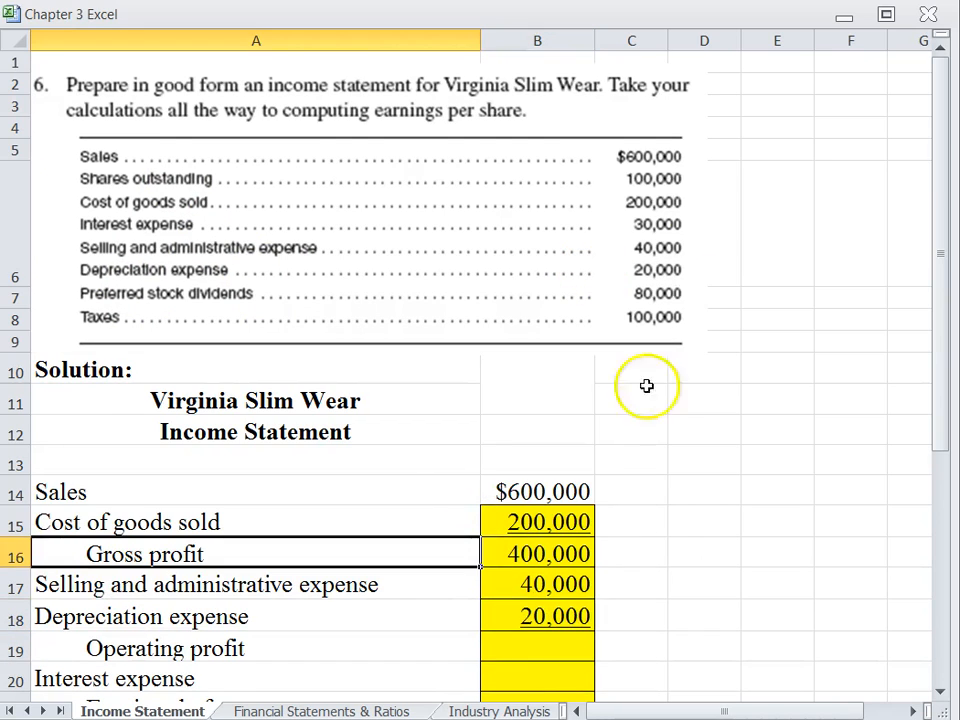
{"action": "left_click", "coordinate": [613, 221]}
- Calculate operating profit in B19 as gross profit (B16) minus selling and administrative expense (B17) minus depreciation expense (B18)
{"action": "scroll", "coordinate": [379, 514], "scroll_direction": "down", "scroll_amount": 1}
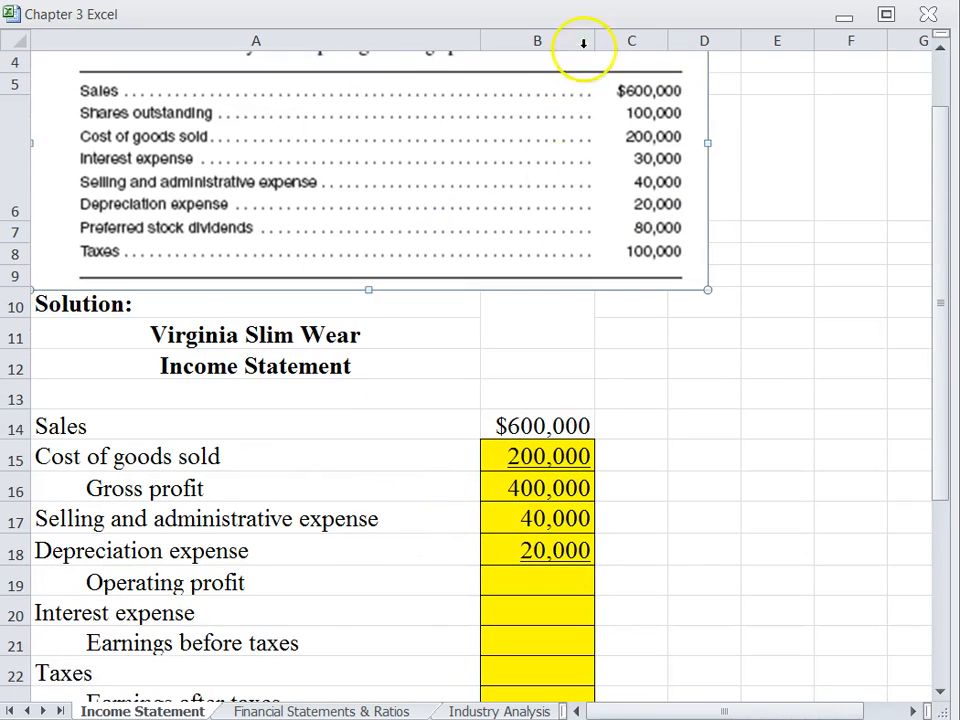
{"action": "left_click", "coordinate": [516, 578]}
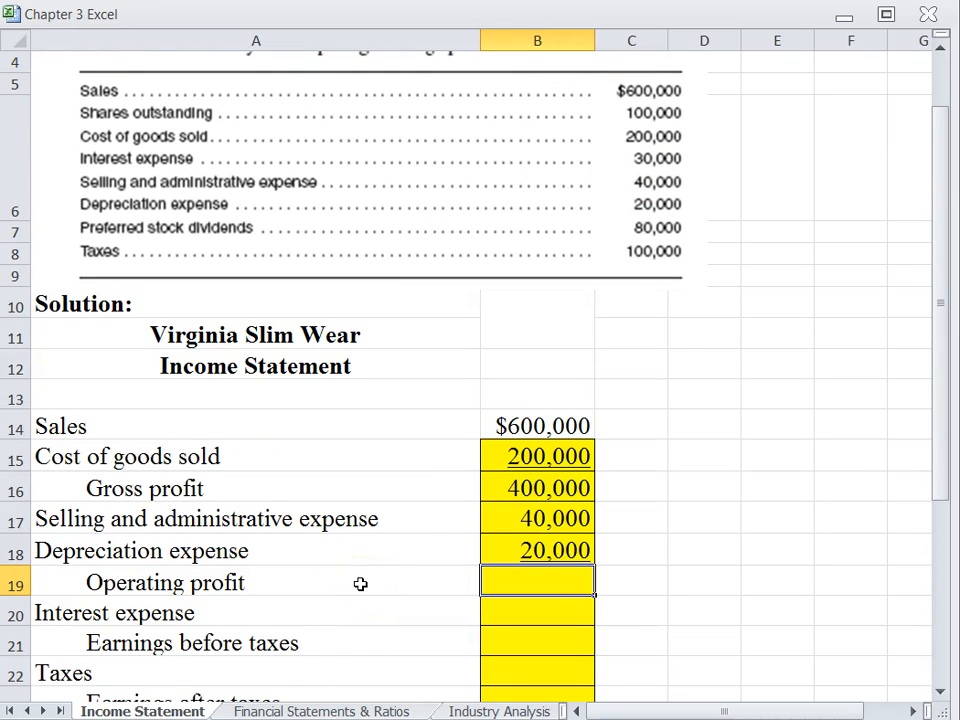
{"action": "scroll", "coordinate": [363, 581], "scroll_direction": "down", "scroll_amount": 1}
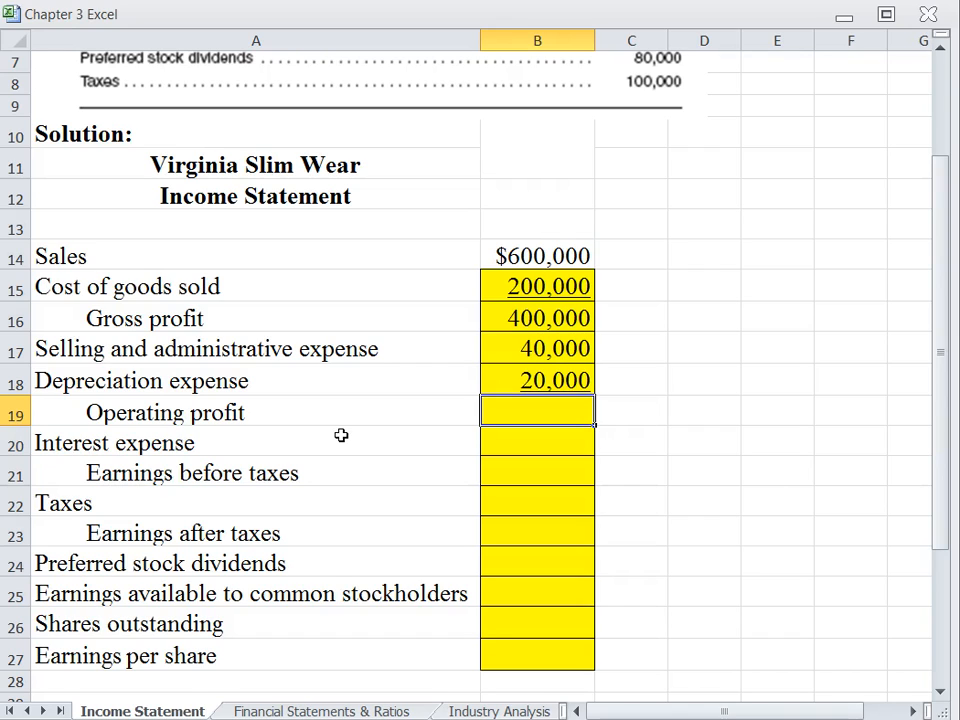
{"action": "key", "text": "Up"}
{"action": "key", "text": "Up"}
{"action": "key", "text": "Up"}
{"action": "type", "text": "-"}
{"action": "key", "text": "Up"}
{"action": "key", "text": "Up"}
{"action": "type", "text": "-"}
{"action": "key", "text": "Up"}
{"action": "key", "text": "Return"}
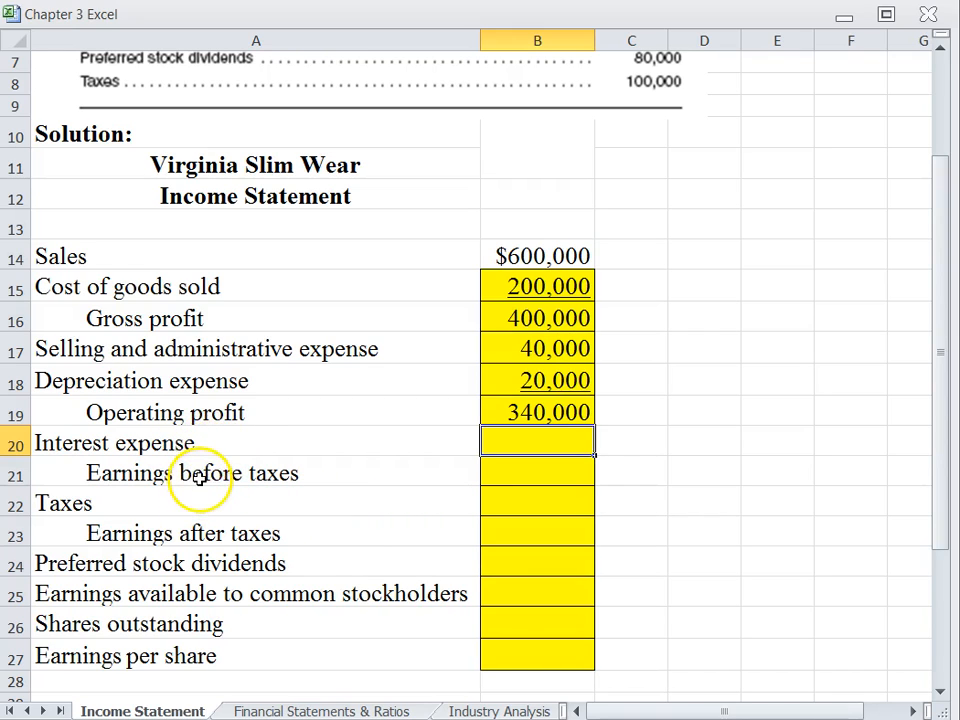
- Enter 100,000 for taxes in B22, taking the amount from the problem data above the Virginia Slim Wear income statement
{"action": "scroll", "coordinate": [279, 556], "scroll_direction": "up", "scroll_amount": 2}
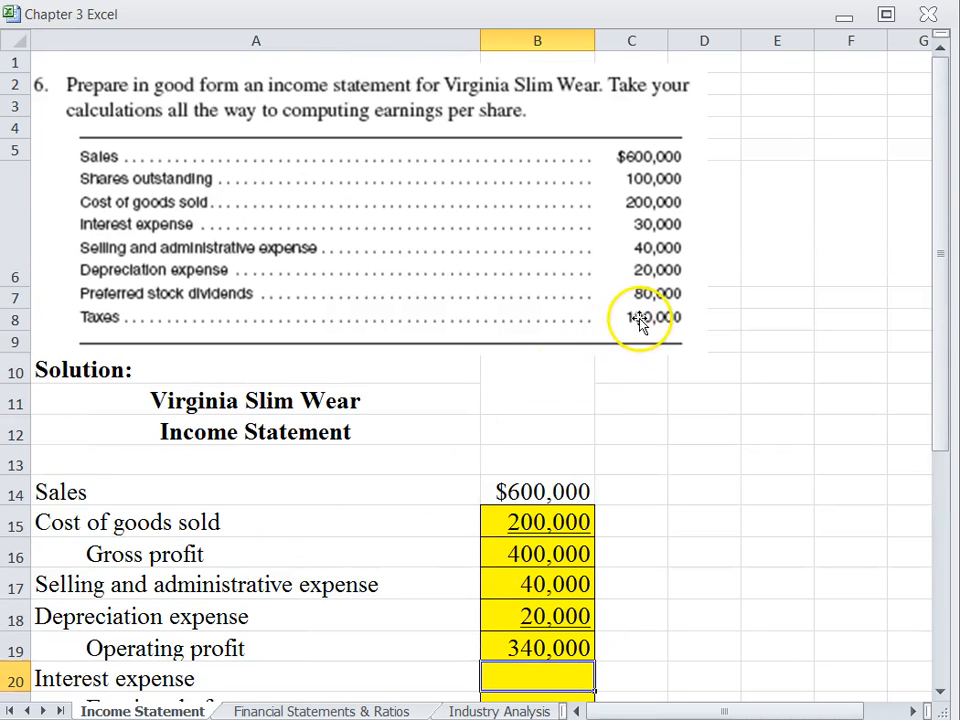
{"action": "scroll", "coordinate": [428, 543], "scroll_direction": "down", "scroll_amount": 2}
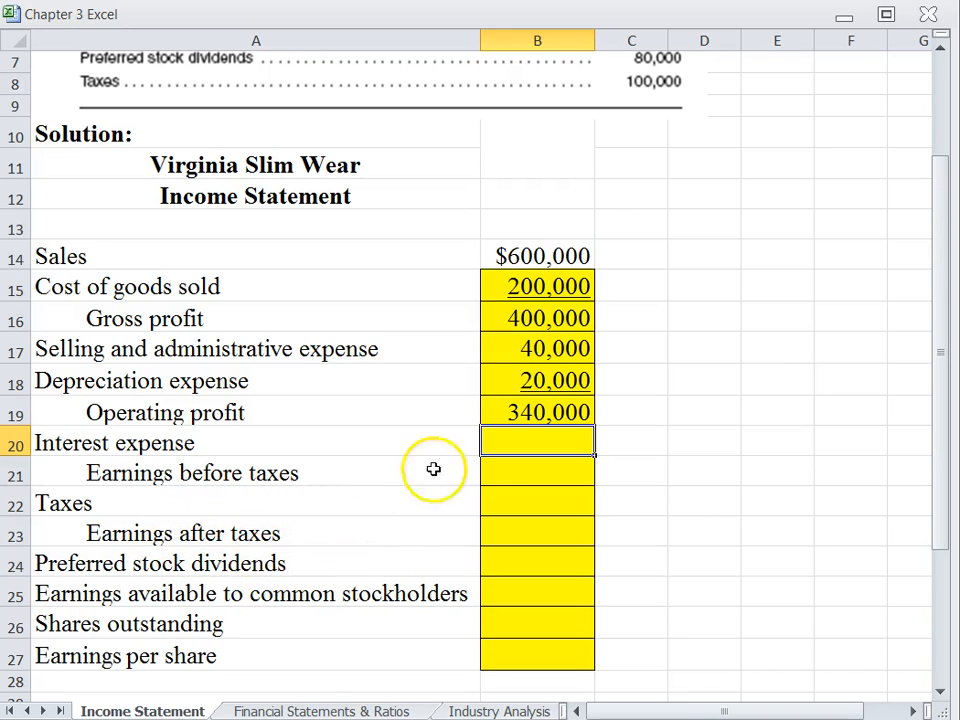
{"action": "scroll", "coordinate": [407, 493], "scroll_direction": "up", "scroll_amount": 1}
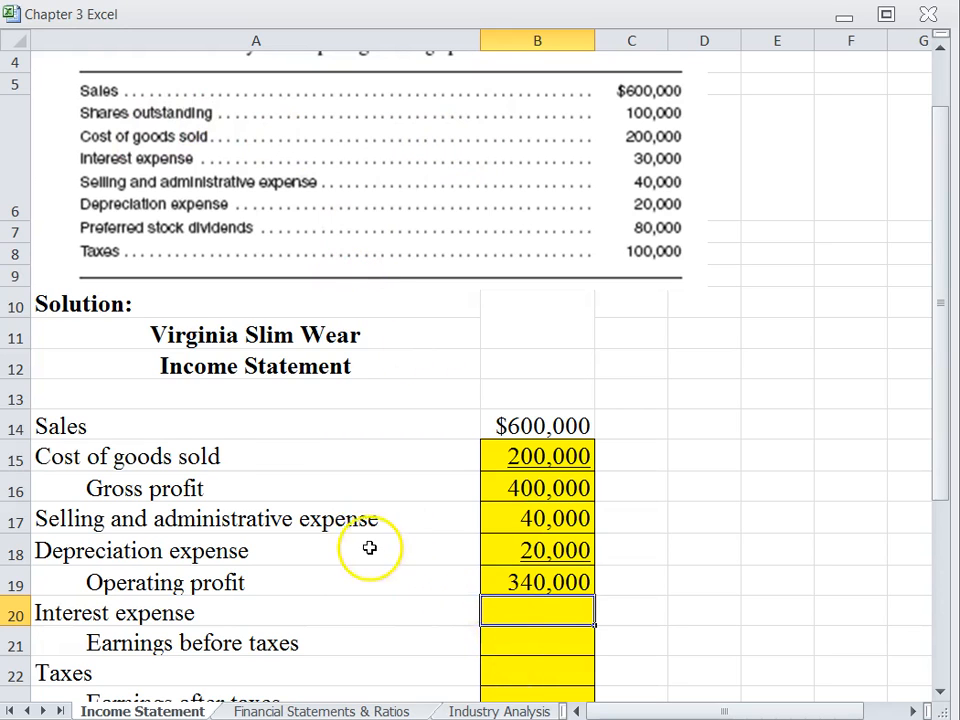
{"action": "scroll", "coordinate": [469, 589], "scroll_direction": "down", "scroll_amount": 1}
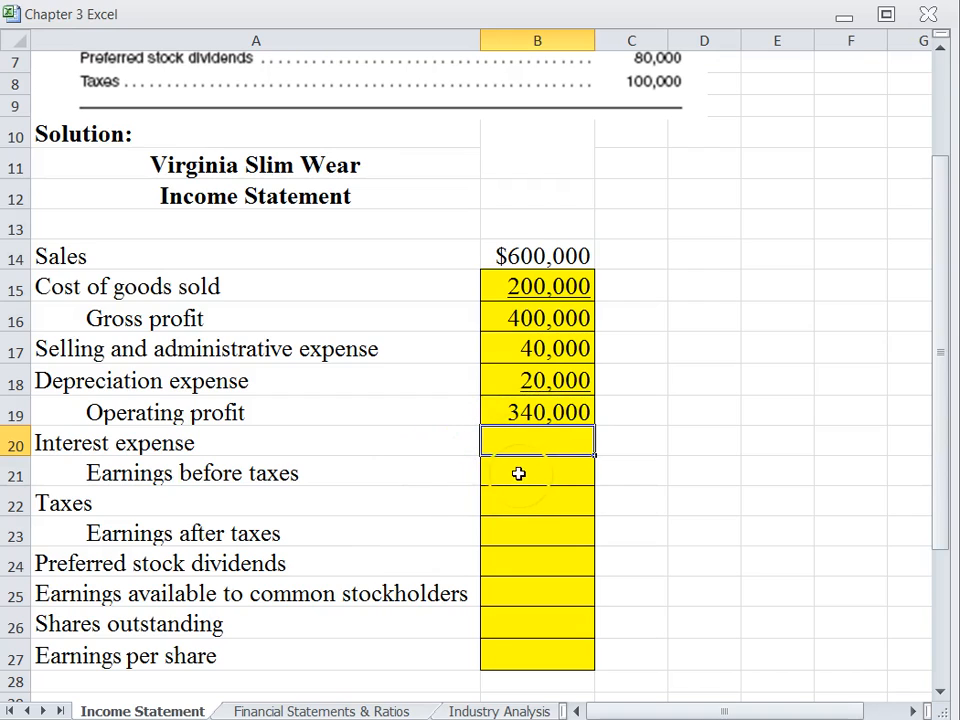
{"action": "left_click", "coordinate": [500, 508]}
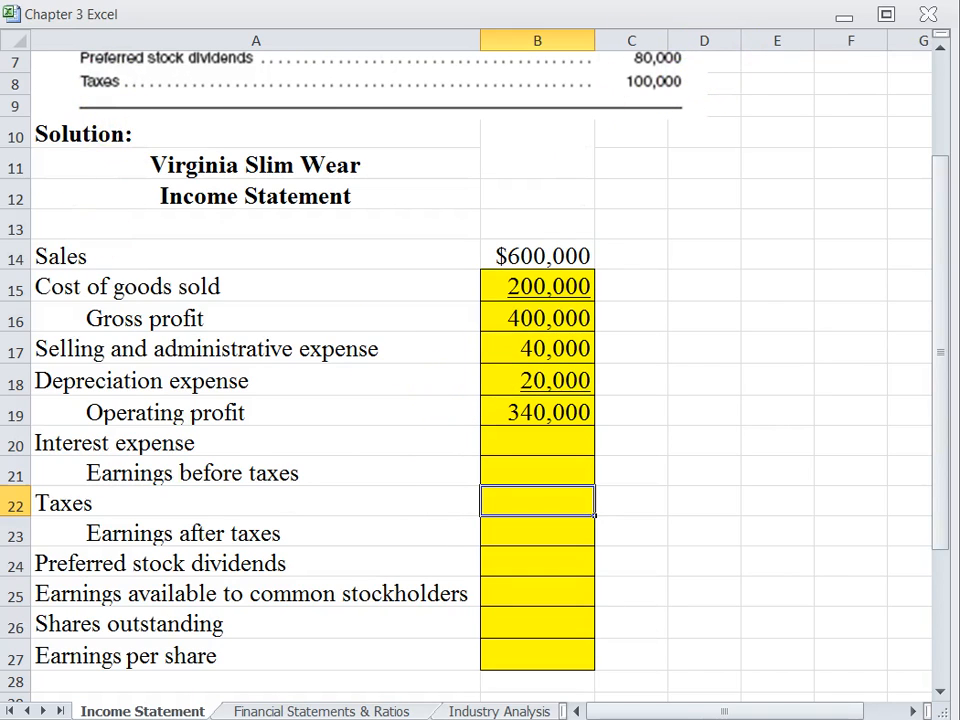
{"action": "type", "text": "100"}
{"action": "type", "text": "0"}
{"action": "key", "text": "Up"}
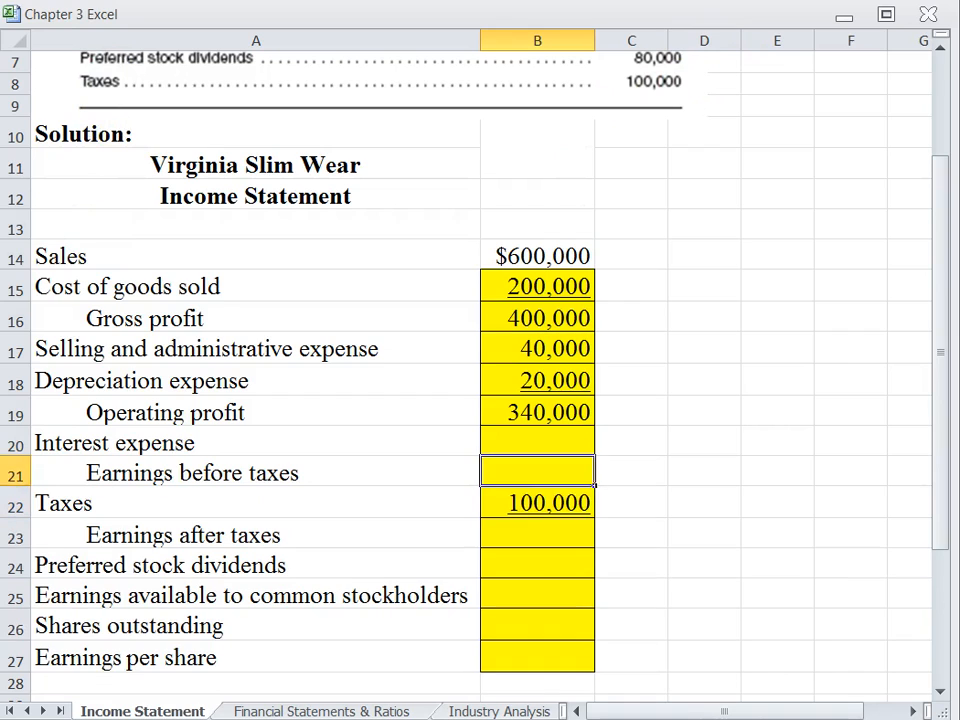
{"action": "key", "text": "Up"}
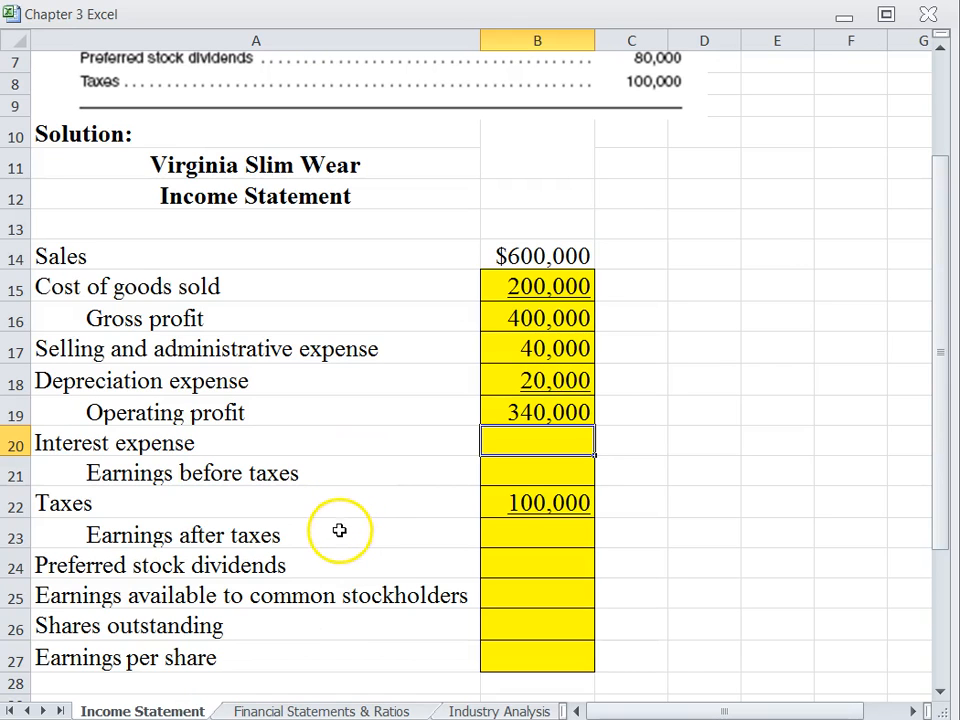
- Compare the given problem data with the remaining income statement lines, down to earnings per share in B27
{"action": "scroll", "coordinate": [310, 570], "scroll_direction": "down", "scroll_amount": 1}
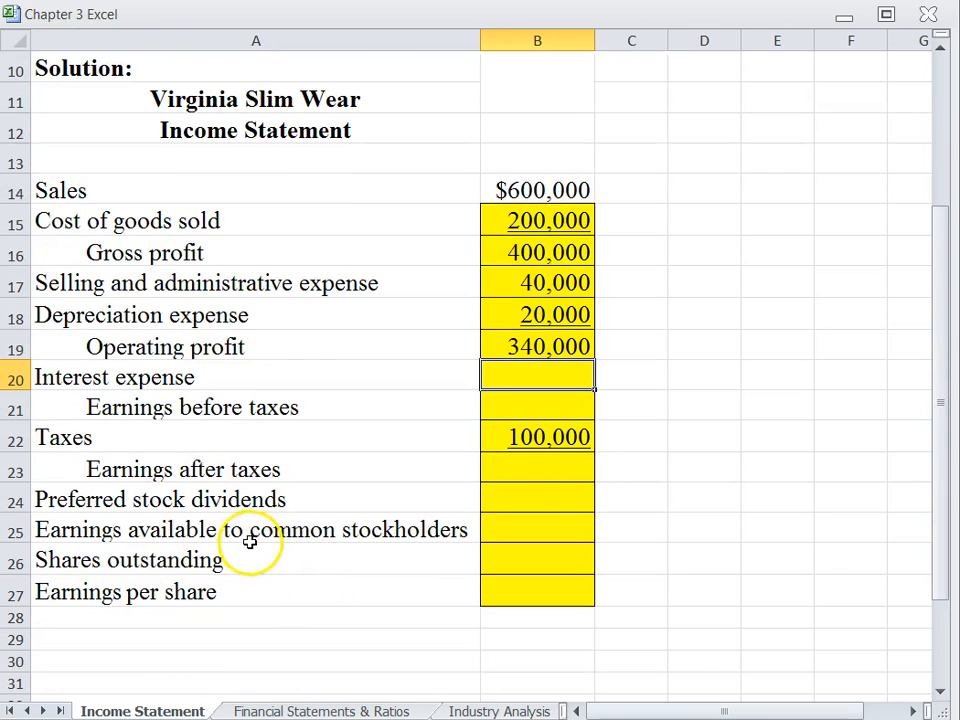
{"action": "scroll", "coordinate": [252, 539], "scroll_direction": "up", "scroll_amount": 3}
{"action": "scroll", "coordinate": [185, 420], "scroll_direction": "down", "scroll_amount": 2}
{"action": "scroll", "coordinate": [196, 437], "scroll_direction": "down", "scroll_amount": 1}
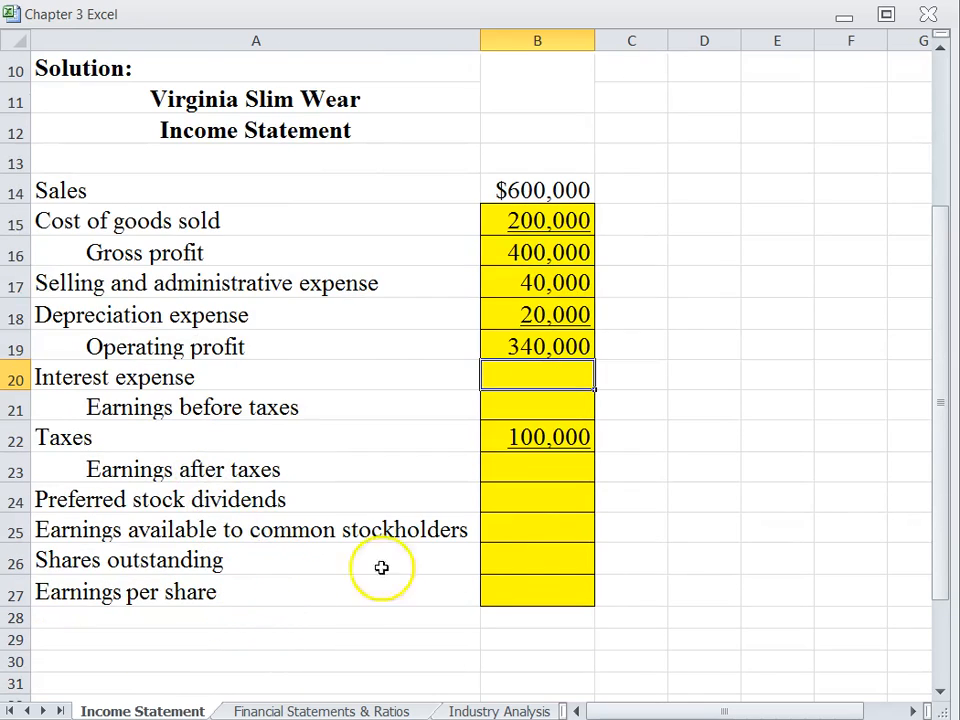
{"action": "scroll", "coordinate": [491, 484], "scroll_direction": "up", "scroll_amount": 3}
{"action": "scroll", "coordinate": [205, 435], "scroll_direction": "down", "scroll_amount": 2}
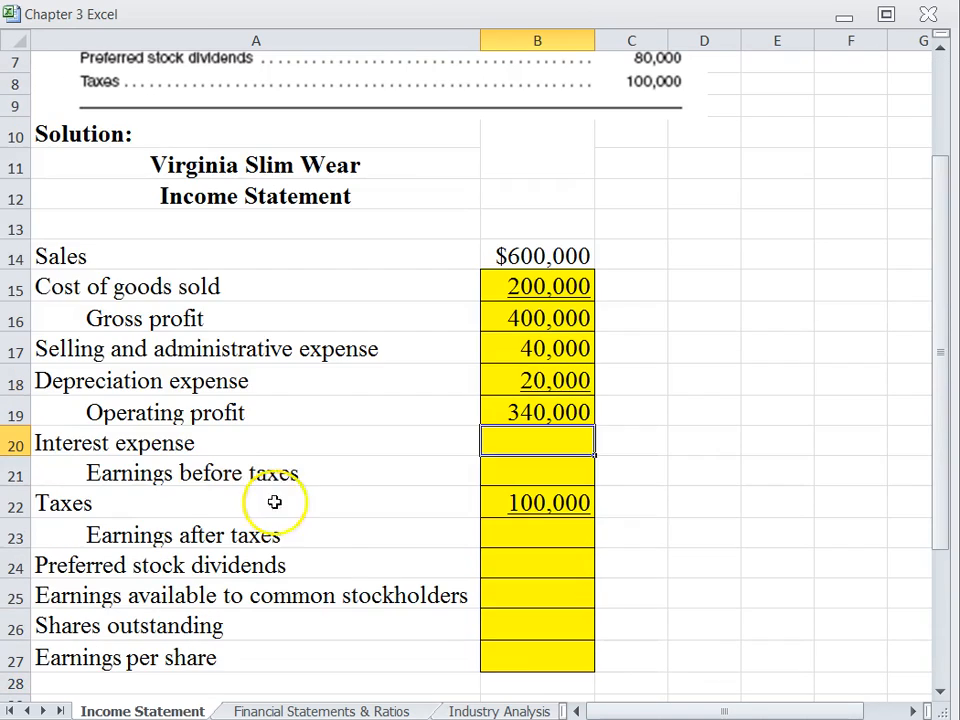
{"action": "left_click", "coordinate": [525, 657]}
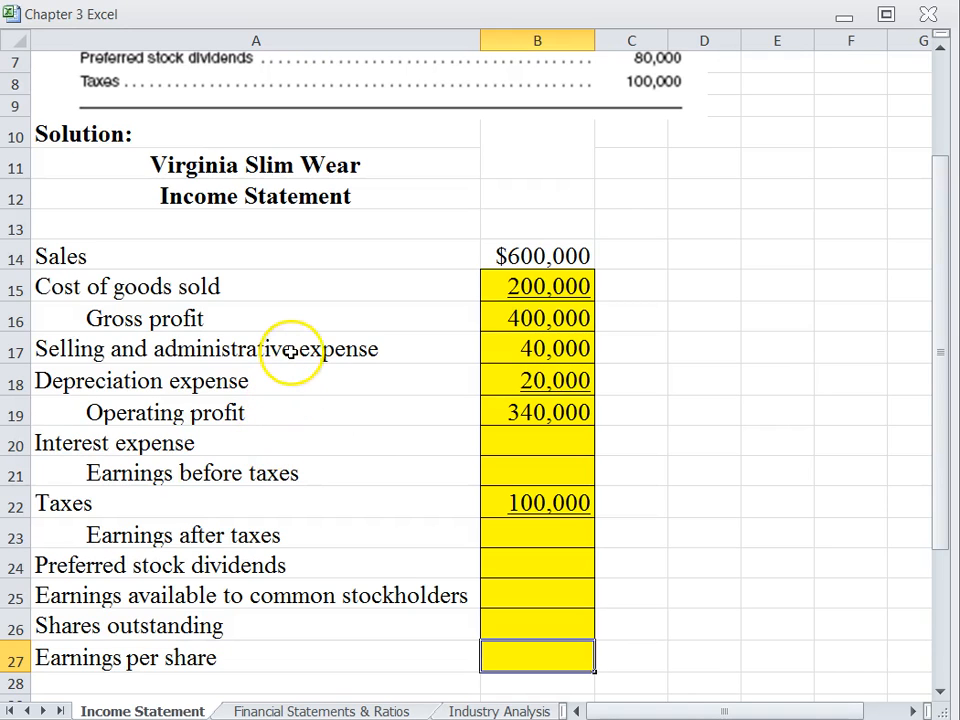
{"action": "scroll", "coordinate": [306, 347], "scroll_direction": "up", "scroll_amount": 1}
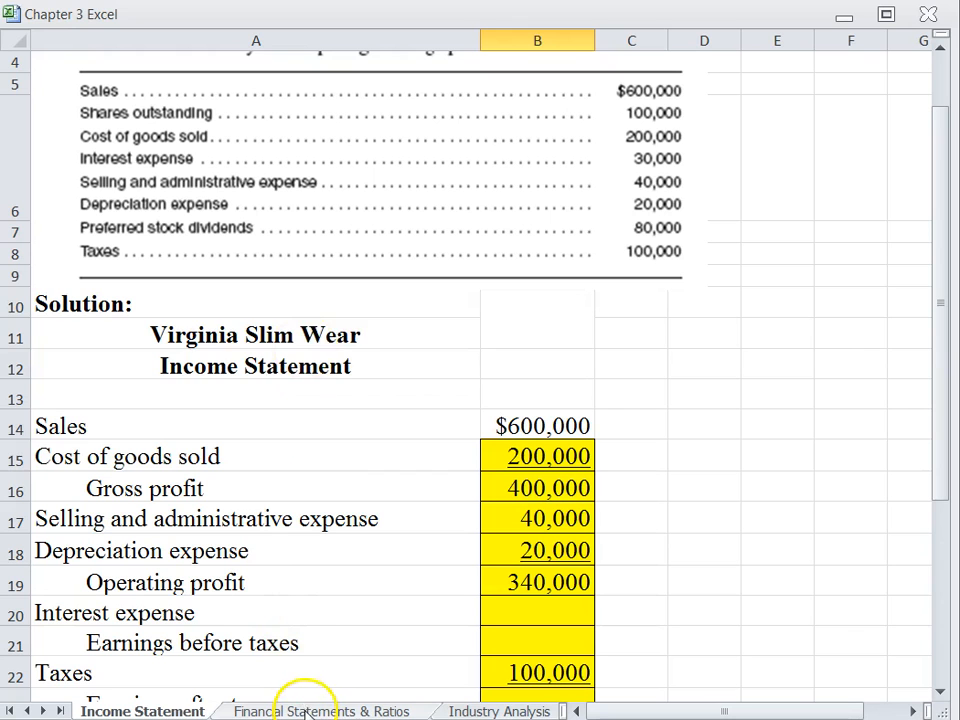
{"action": "scroll", "coordinate": [321, 510], "scroll_direction": "down", "scroll_amount": 2}
{"action": "scroll", "coordinate": [321, 515], "scroll_direction": "up", "scroll_amount": 3}
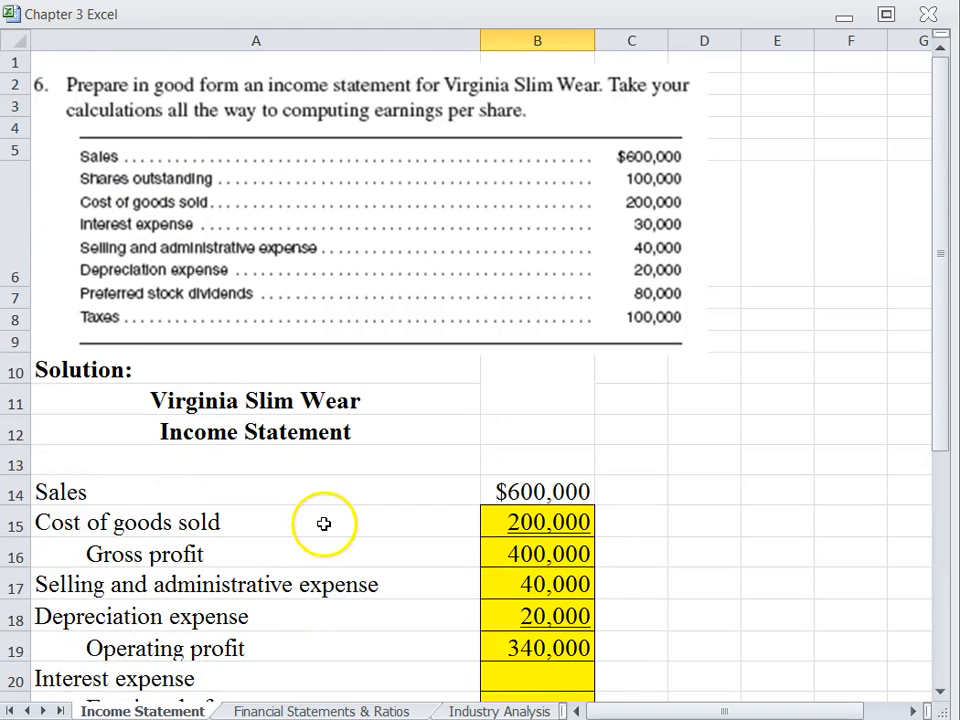
{"action": "scroll", "coordinate": [396, 544], "scroll_direction": "down", "scroll_amount": 1}
{"action": "scroll", "coordinate": [390, 544], "scroll_direction": "up", "scroll_amount": 1}
- Open the Financial Statements & Ratios sheet and examine the 2015 figures in the given annual income statements for Dayton Products
{"action": "left_click", "coordinate": [310, 708]}
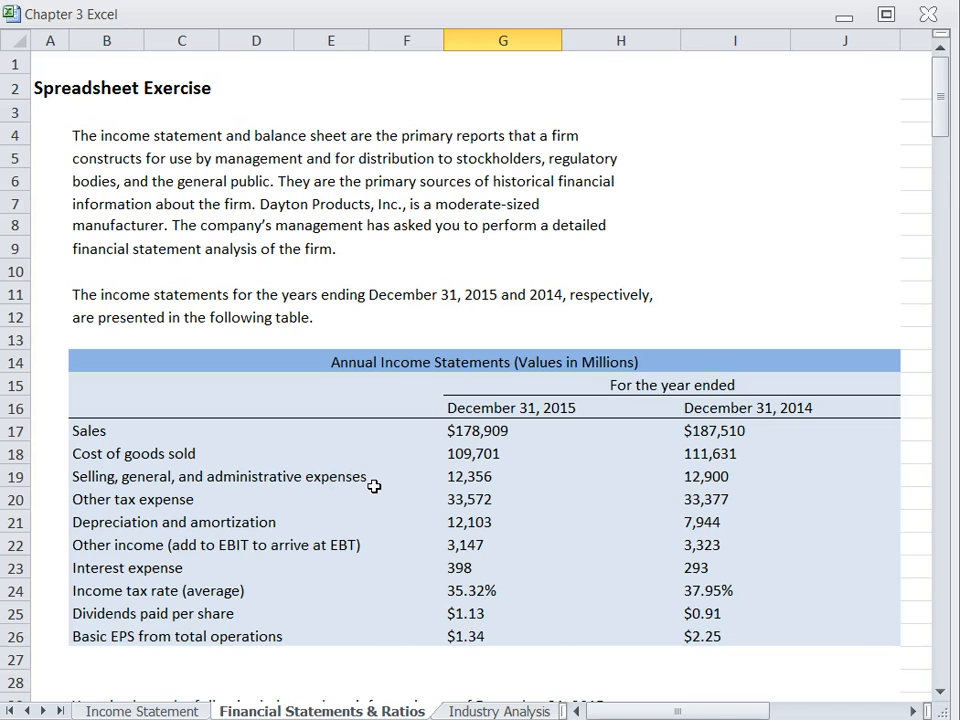
{"action": "scroll", "coordinate": [373, 486], "scroll_direction": "down", "scroll_amount": 2}
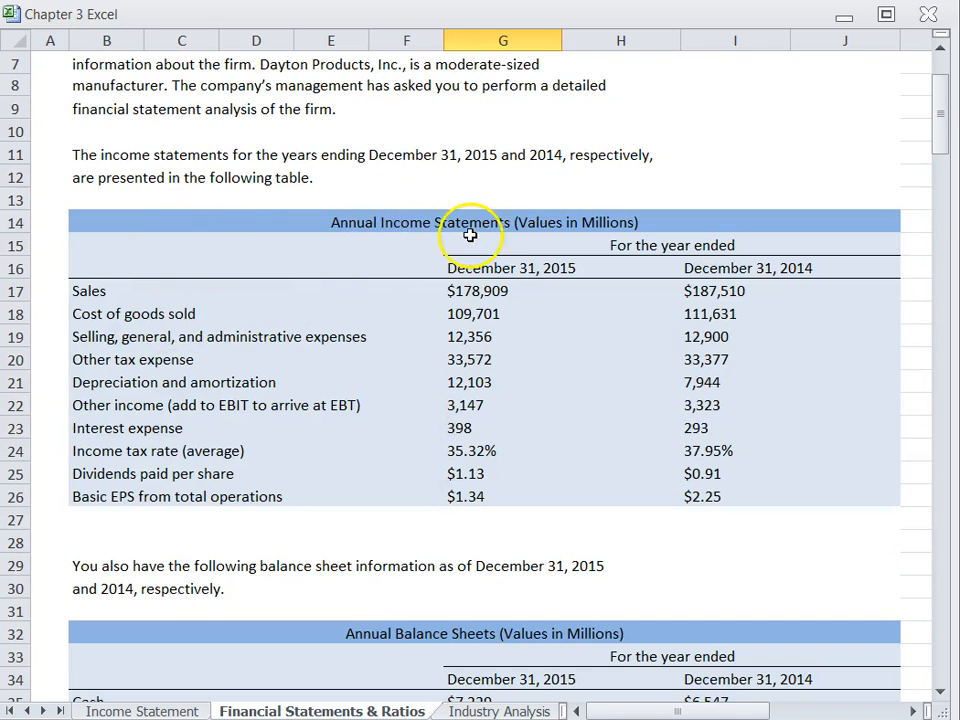
{"action": "left_click_drag", "start_coordinate": [446, 296], "coordinate": [448, 320]}
{"action": "left_click", "coordinate": [447, 340]}
{"action": "left_click", "coordinate": [449, 426]}
{"action": "left_click", "coordinate": [449, 452]}
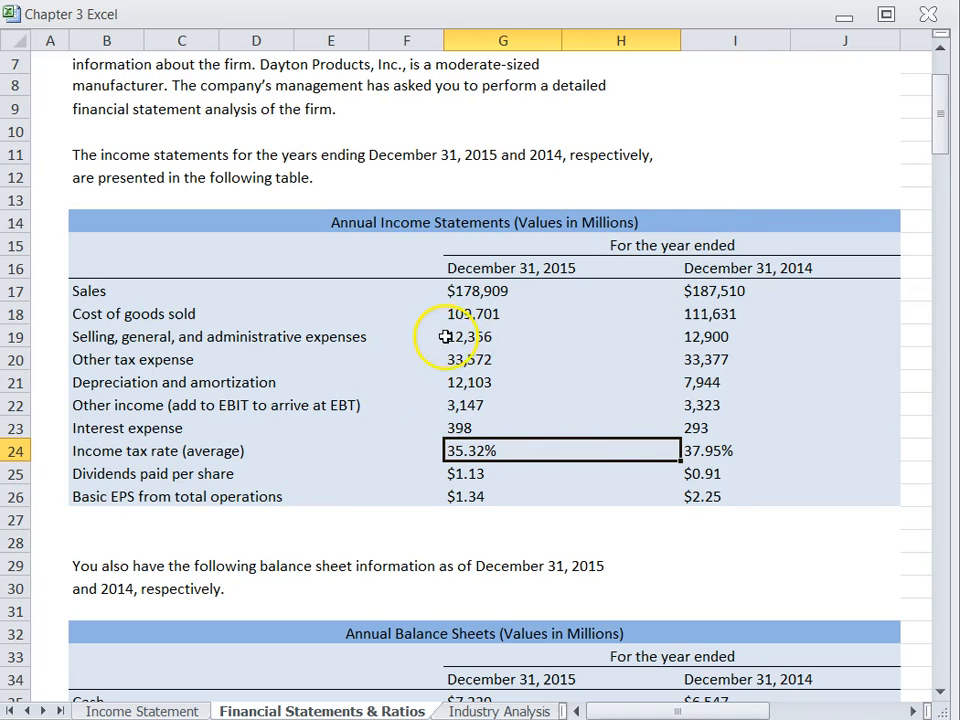
- Review the annual balance sheet data and the TO DO instructions, and switch to the e-textbook to view Table 3.1
{"action": "scroll", "coordinate": [443, 340], "scroll_direction": "down", "scroll_amount": 5}
{"action": "scroll", "coordinate": [440, 366], "scroll_direction": "down", "scroll_amount": 1}
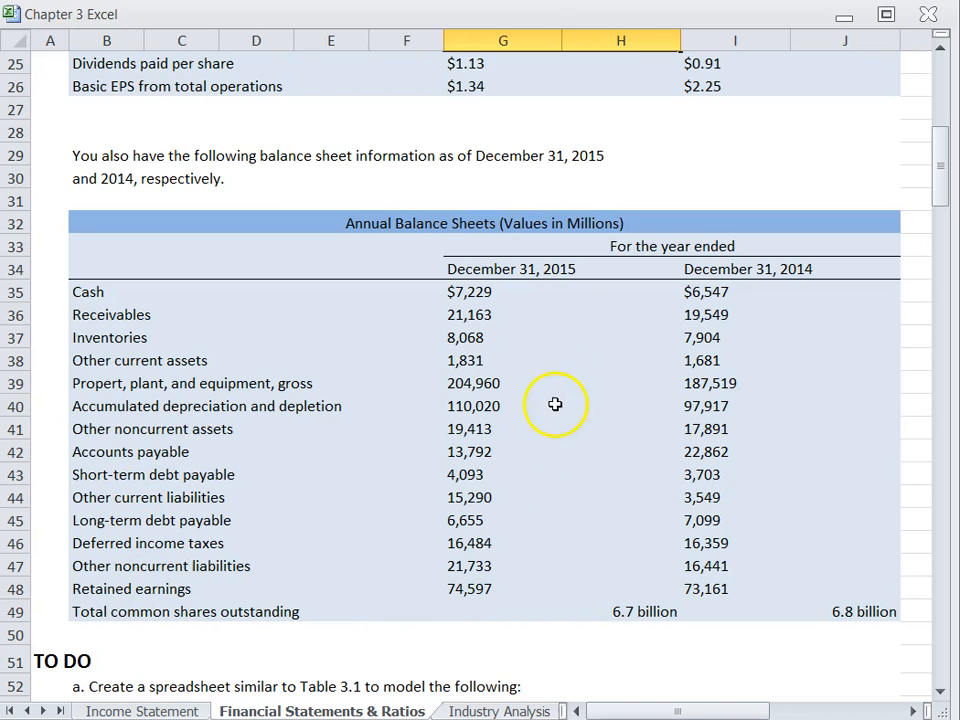
{"action": "scroll", "coordinate": [594, 372], "scroll_direction": "down", "scroll_amount": 1}
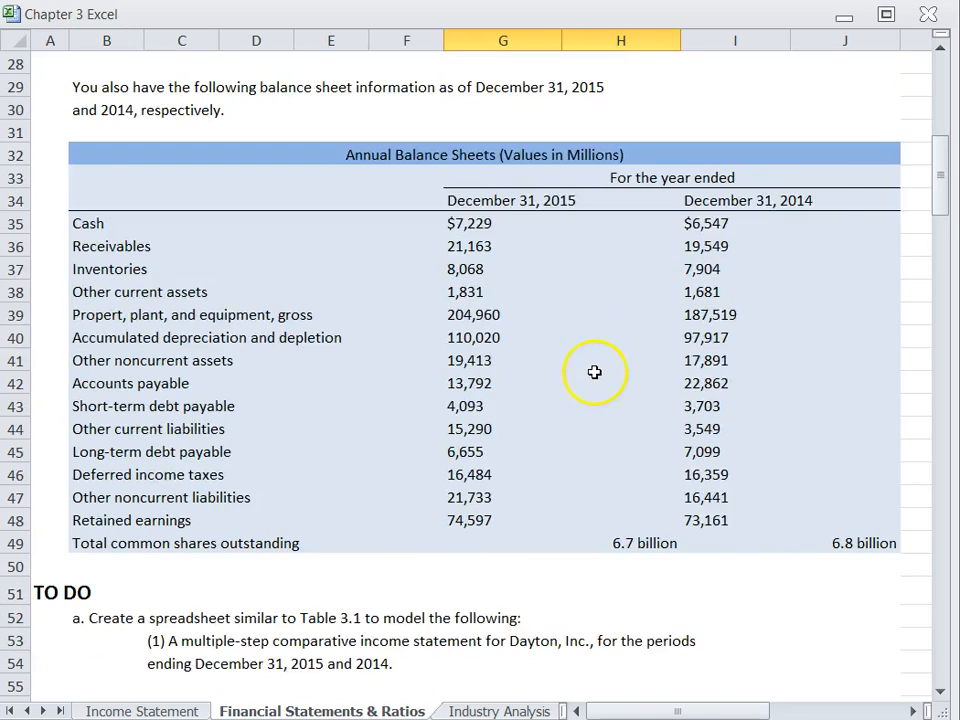
{"action": "scroll", "coordinate": [594, 372], "scroll_direction": "down", "scroll_amount": 6}
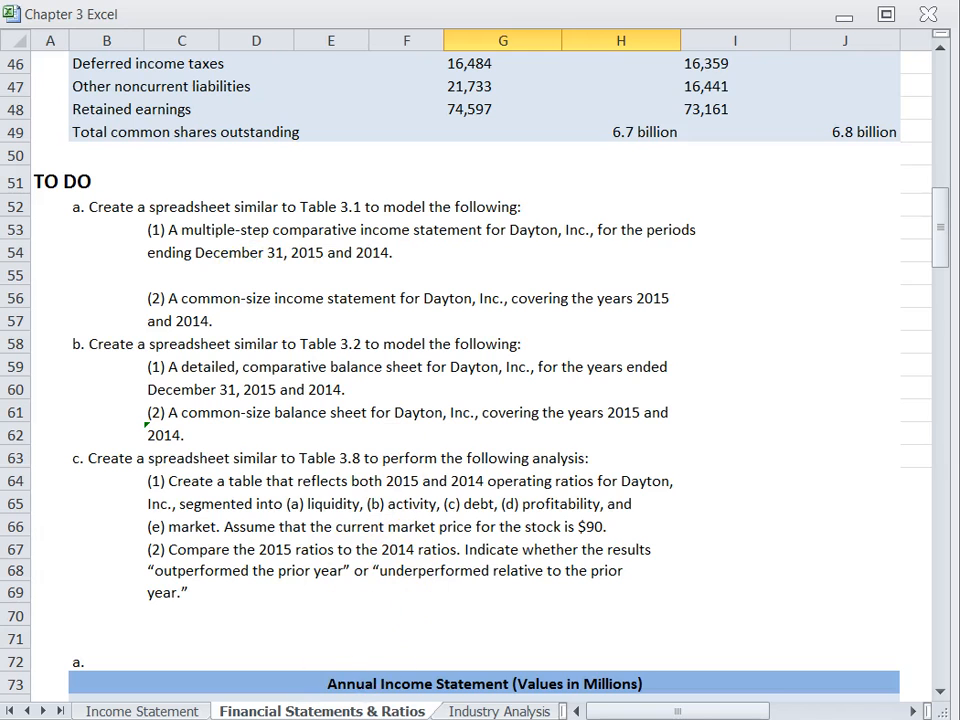
{"action": "key", "text": "alt+Tab"}
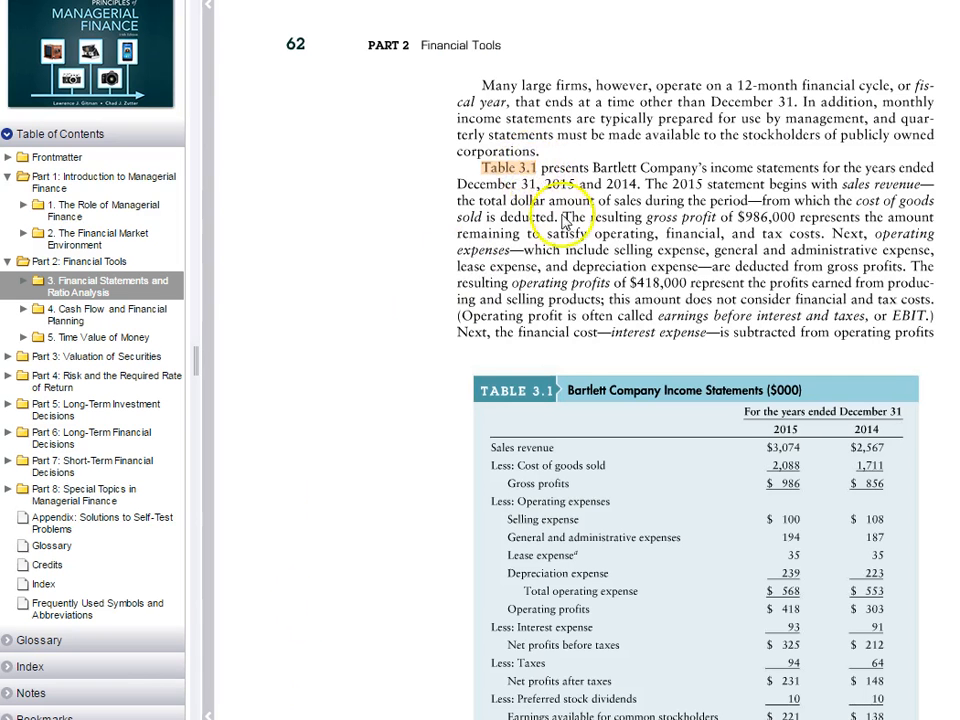
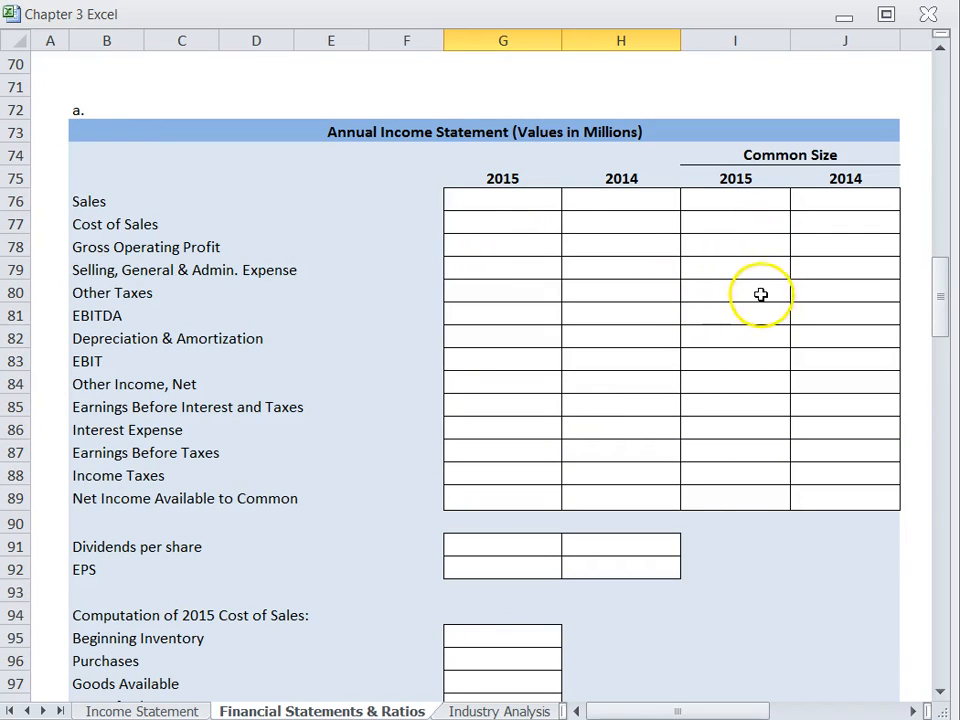
- Link the 2015 Sales cell (G76) of the part a income statement to Sales in the given data (G17)
{"action": "left_click", "coordinate": [498, 200]}
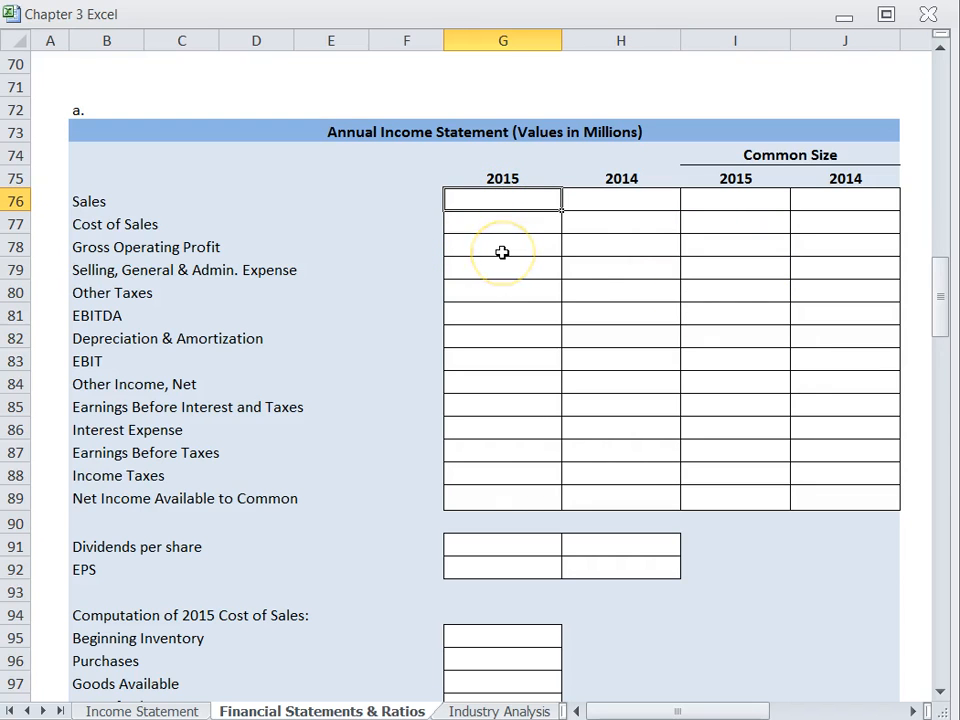
{"action": "scroll", "coordinate": [502, 252], "scroll_direction": "up", "scroll_amount": 14}
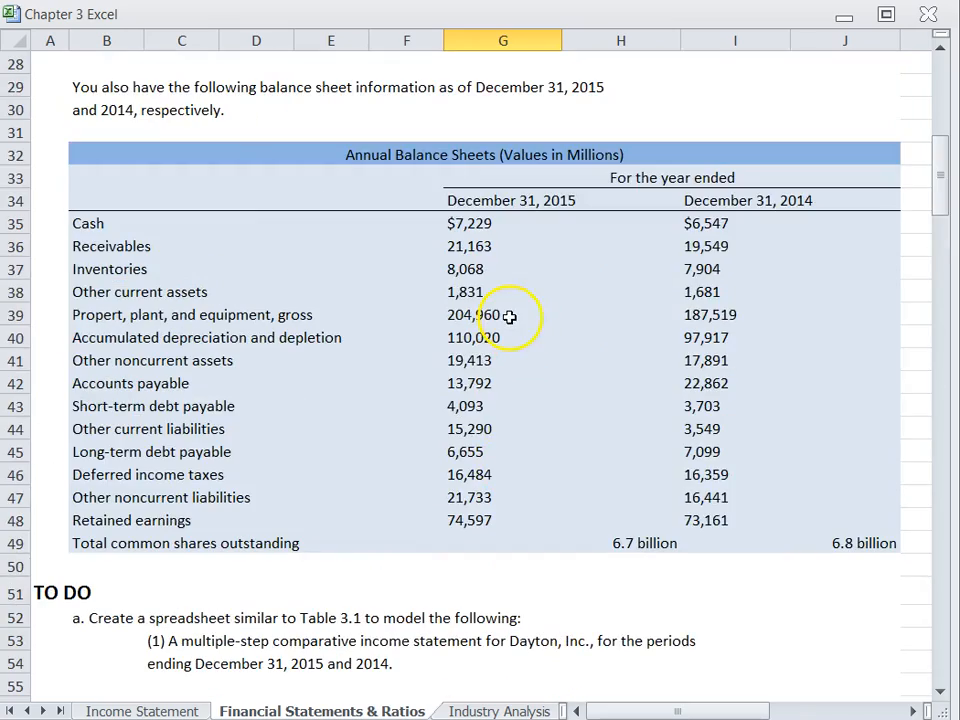
{"action": "scroll", "coordinate": [509, 316], "scroll_direction": "up", "scroll_amount": 8}
{"action": "left_click", "coordinate": [471, 360]}
{"action": "key", "text": "Return"}
- Link the 2015 Cost of Sales cell (G77) to cost of goods sold in the given income statement (G18)
{"action": "scroll", "coordinate": [439, 410], "scroll_direction": "down", "scroll_amount": 3}
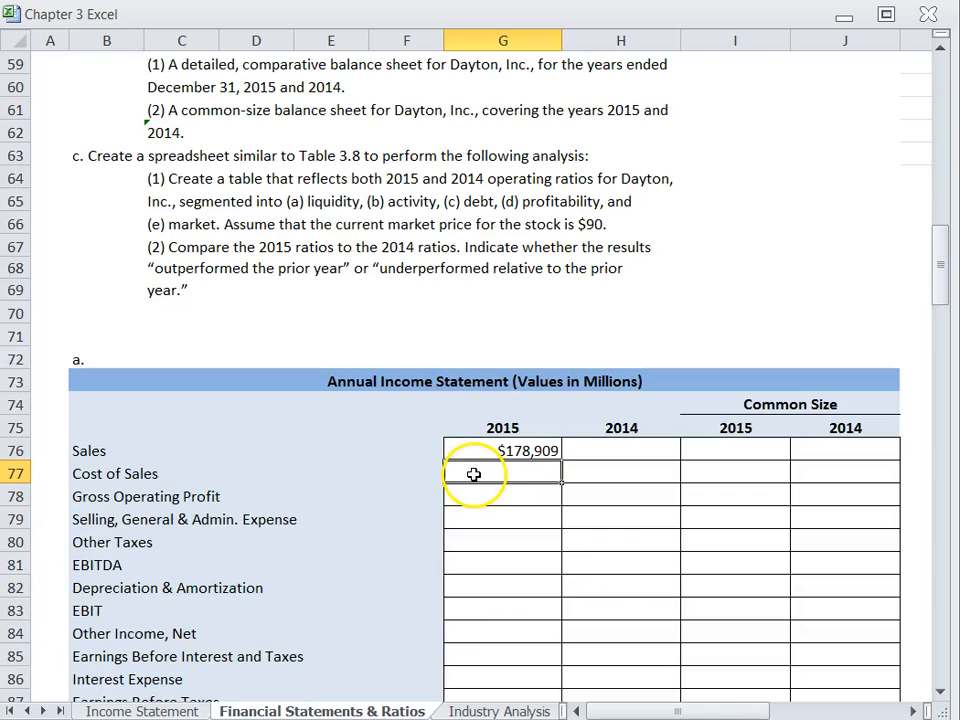
{"action": "type", "text": "="}
{"action": "scroll", "coordinate": [516, 475], "scroll_direction": "up", "scroll_amount": 14}
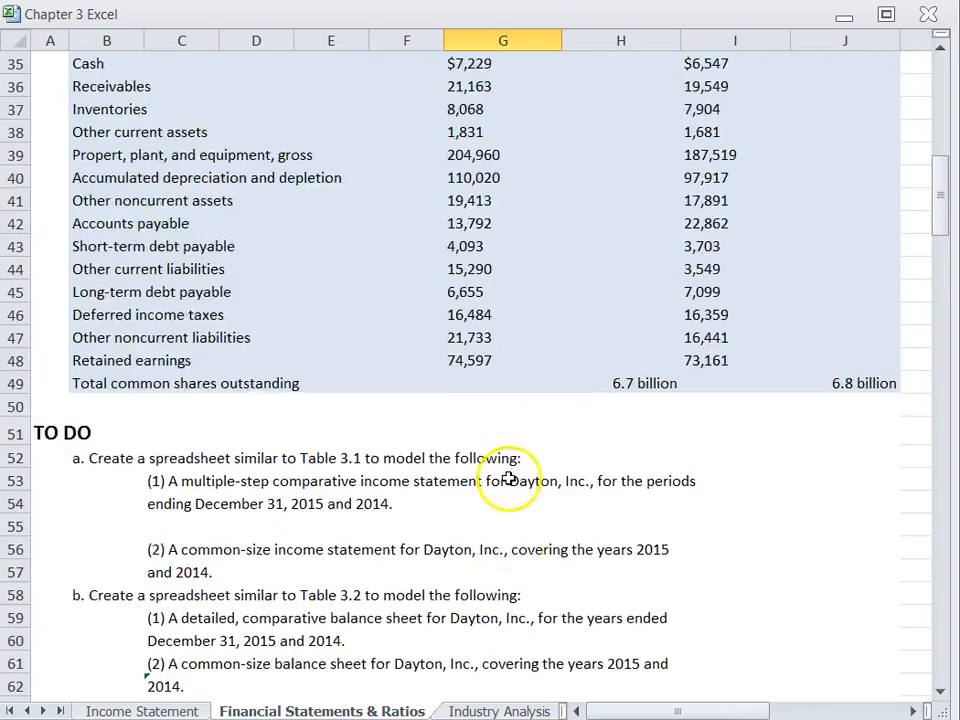
{"action": "scroll", "coordinate": [512, 460], "scroll_direction": "up", "scroll_amount": 3}
{"action": "left_click", "coordinate": [465, 290]}
{"action": "key", "text": "Return"}
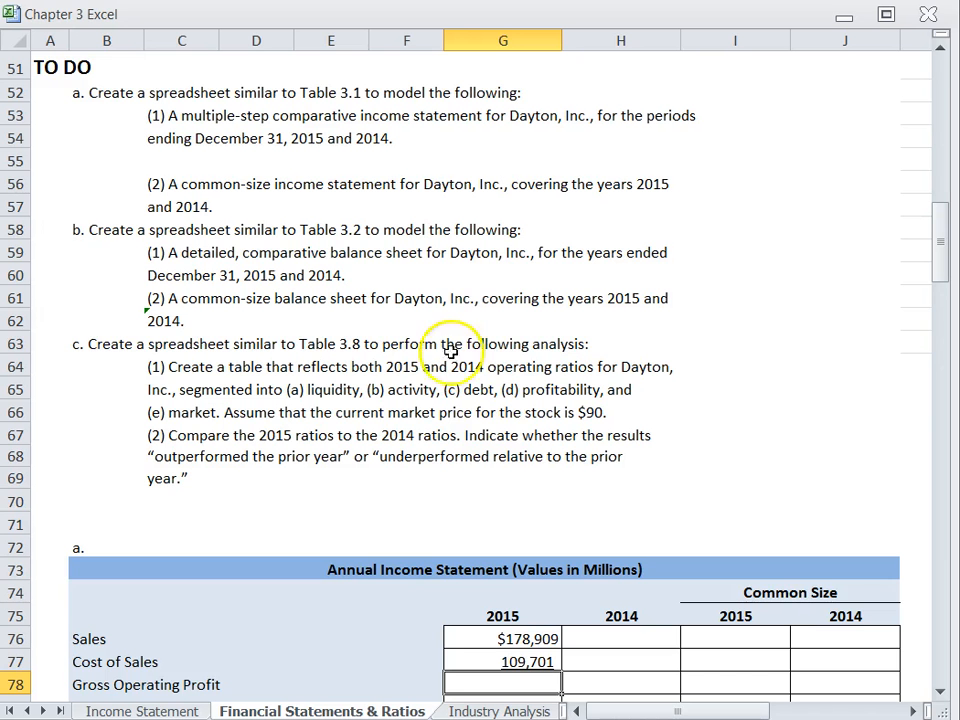
- Calculate 2015 gross operating profit in G78 with a formula subtracting cost of sales (G77) from sales (G76)
{"action": "scroll", "coordinate": [450, 430], "scroll_direction": "down", "scroll_amount": 3}
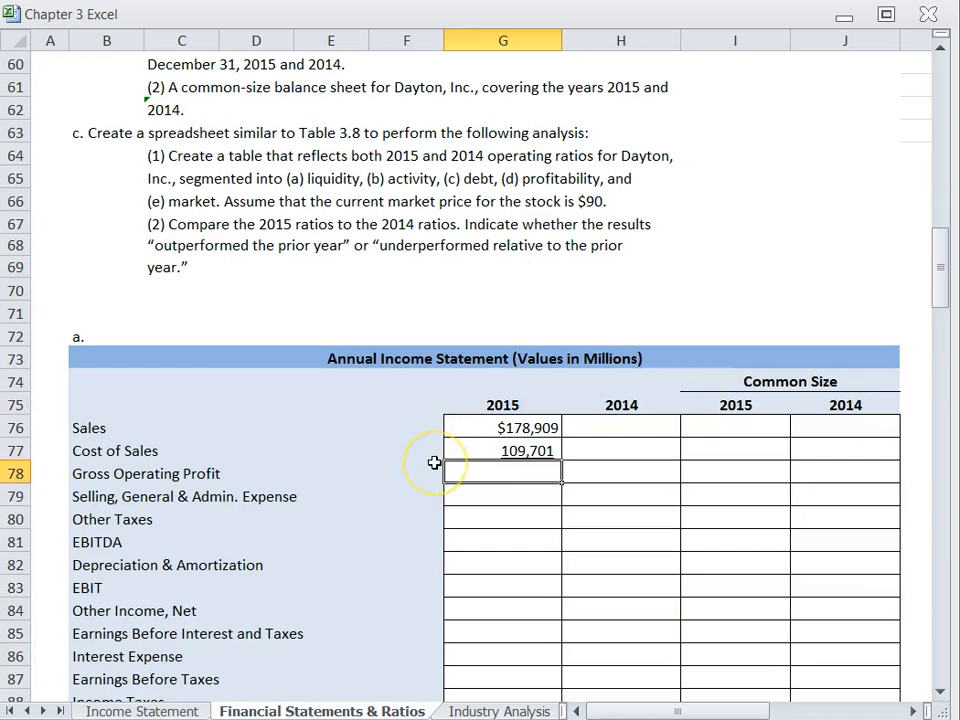
{"action": "scroll", "coordinate": [434, 462], "scroll_direction": "up", "scroll_amount": 2}
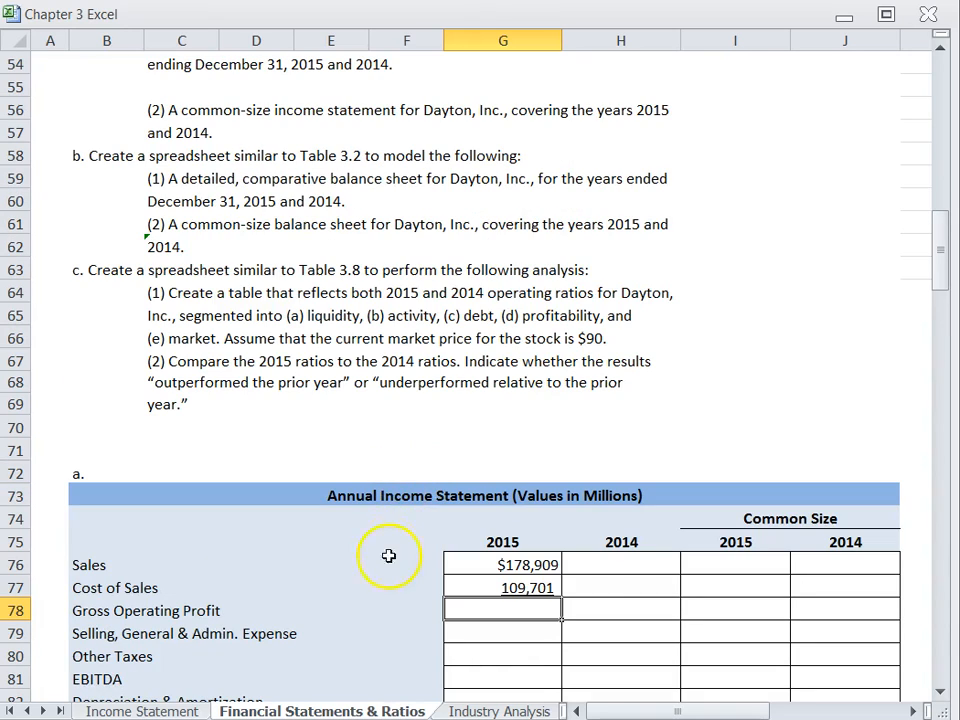
{"action": "type", "text": "+"}
{"action": "key", "text": "Up"}
{"action": "key", "text": "Up"}
{"action": "type", "text": "-"}
{"action": "key", "text": "Up"}
{"action": "key", "text": "Return"}
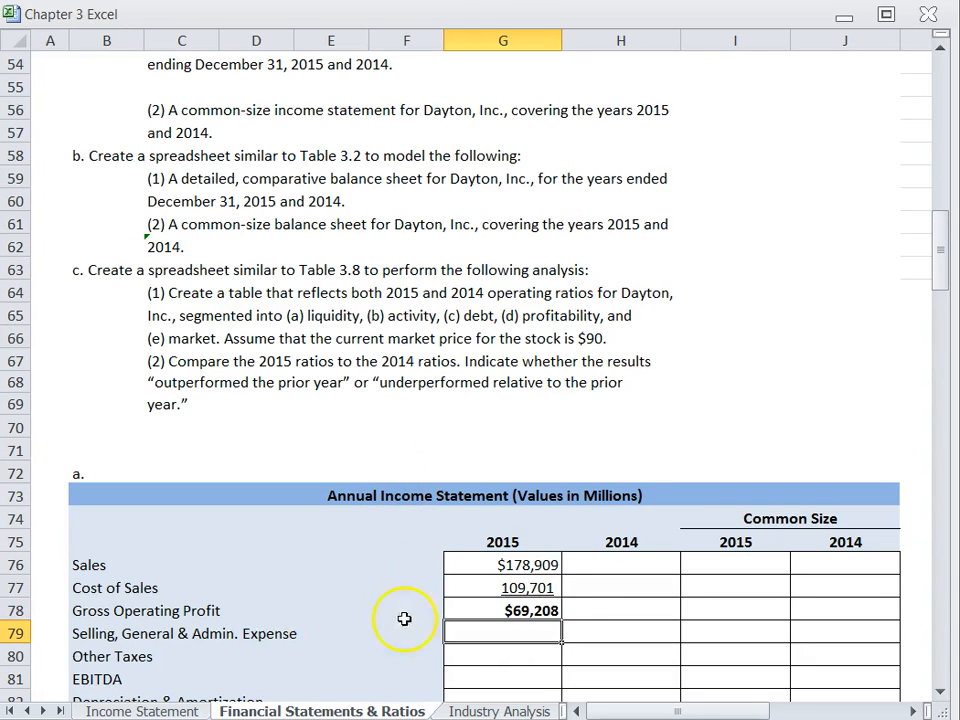
- Link the 2015 Selling, General & Admin. Expense cell (G79) to the matching expense in the given income statement (G19)
{"action": "scroll", "coordinate": [404, 619], "scroll_direction": "up", "scroll_amount": 15}
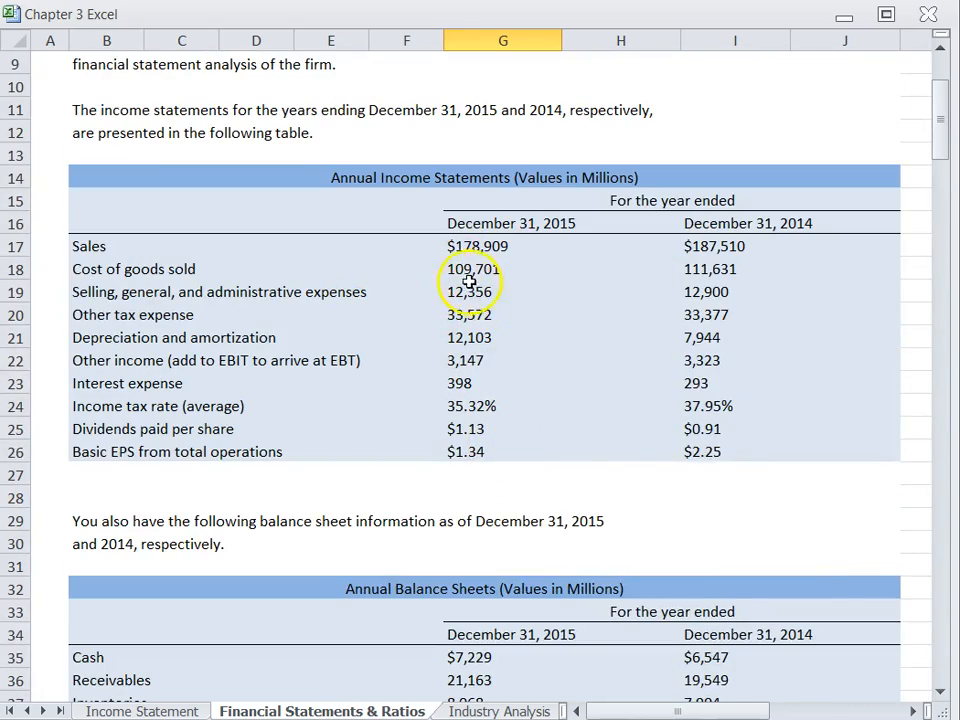
{"action": "scroll", "coordinate": [602, 439], "scroll_direction": "down", "scroll_amount": 8}
{"action": "scroll", "coordinate": [603, 533], "scroll_direction": "down", "scroll_amount": 9}
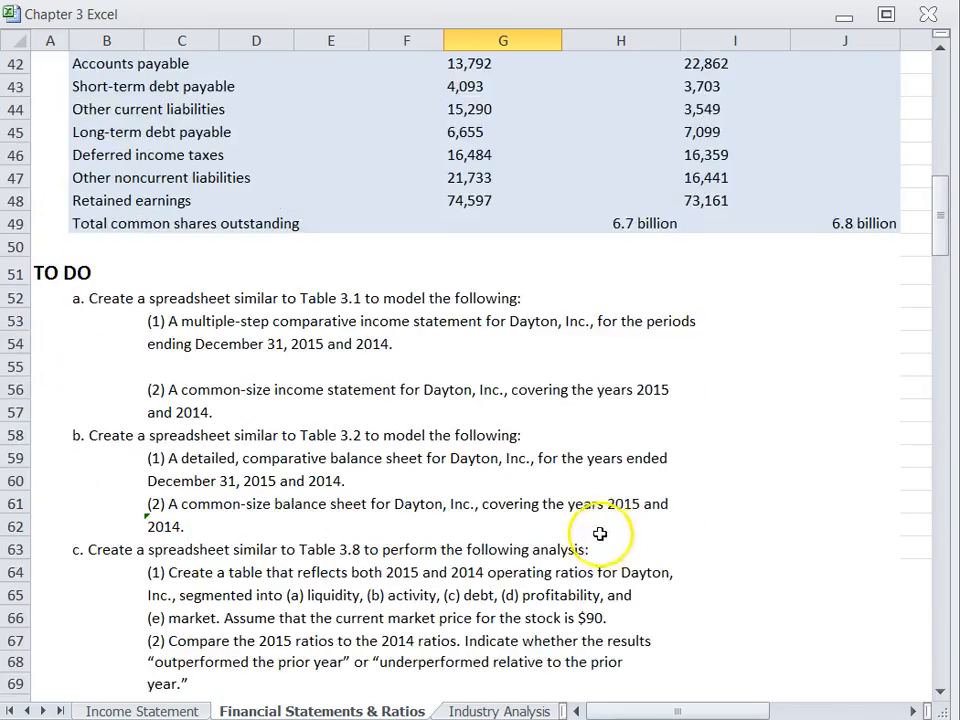
{"action": "type", "text": "+"}
{"action": "scroll", "coordinate": [480, 520], "scroll_direction": "up", "scroll_amount": 16}
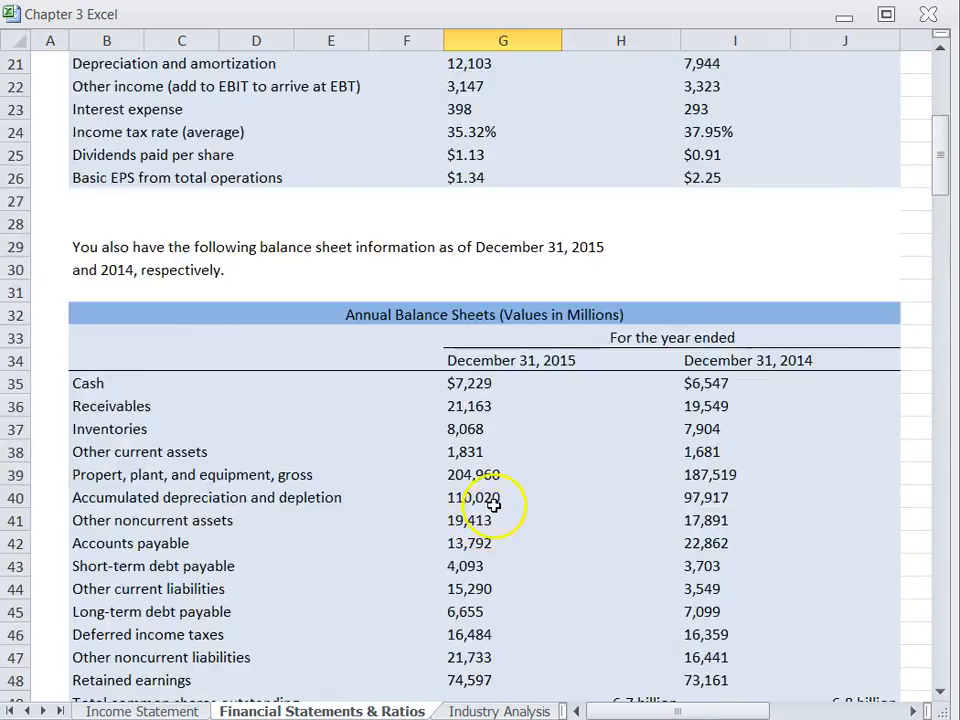
{"action": "left_click", "coordinate": [455, 223]}
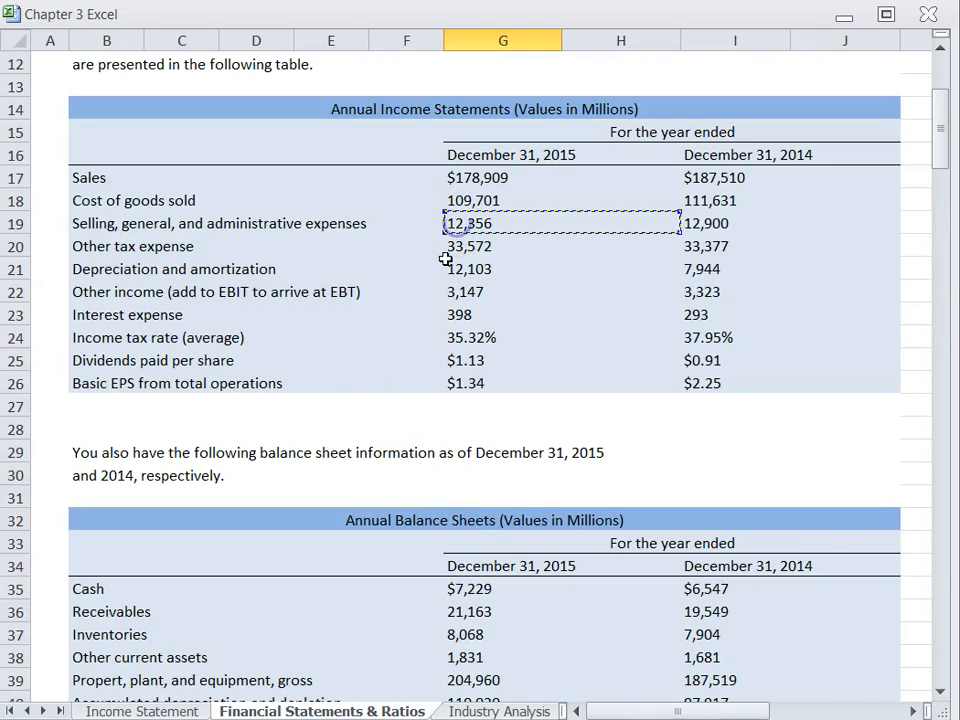
{"action": "key", "text": "Return"}
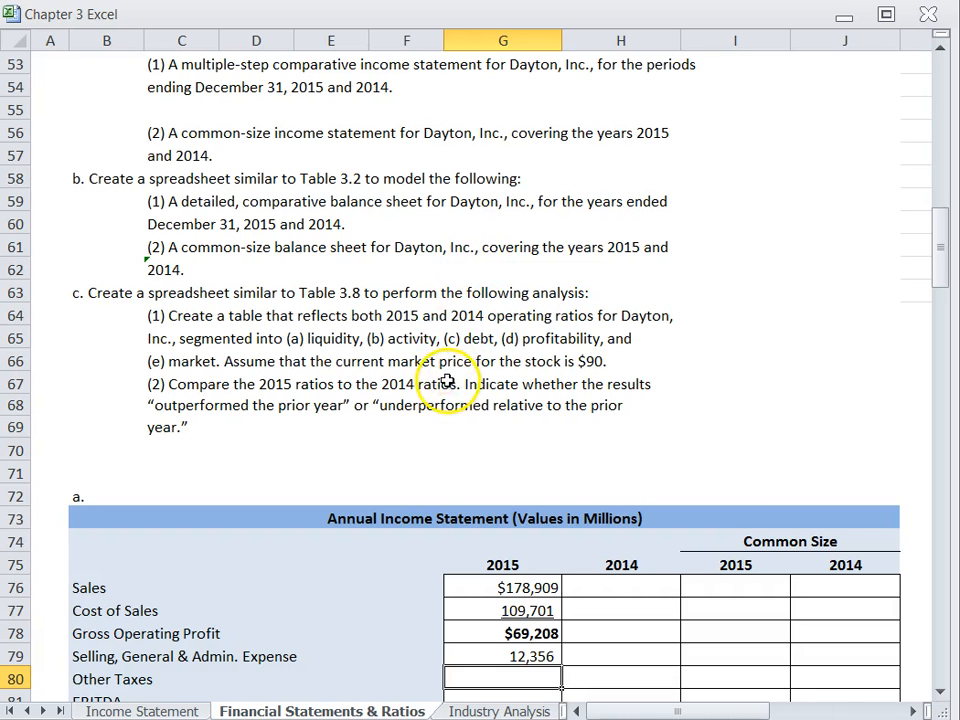
- Link the 2015 Other Taxes cell (G80) to other tax expense in the given income statement (G20)
{"action": "scroll", "coordinate": [487, 373], "scroll_direction": "up", "scroll_amount": 4}
{"action": "scroll", "coordinate": [487, 373], "scroll_direction": "up", "scroll_amount": 4}
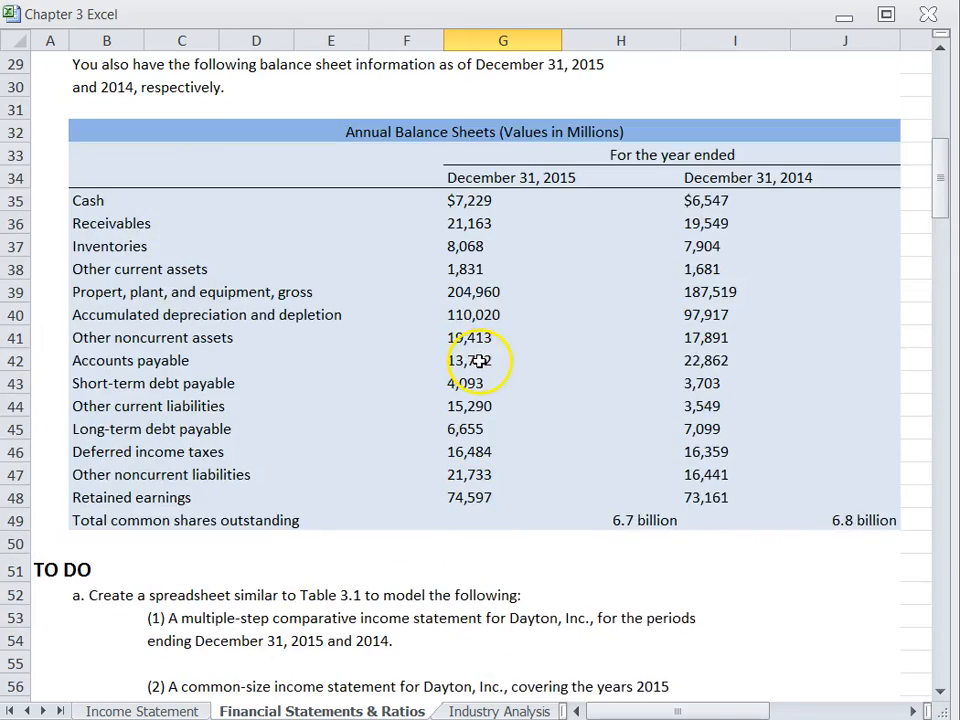
{"action": "scroll", "coordinate": [482, 340], "scroll_direction": "up", "scroll_amount": 8}
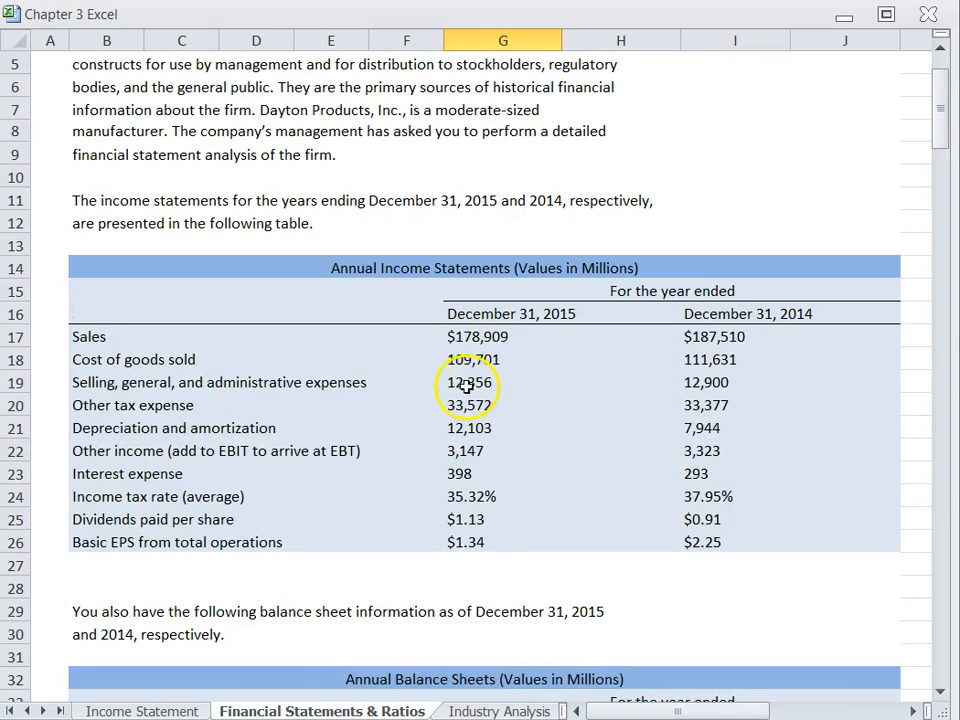
{"action": "key", "text": "ctrl+c"}
{"action": "scroll", "coordinate": [472, 429], "scroll_direction": "down", "scroll_amount": 16}
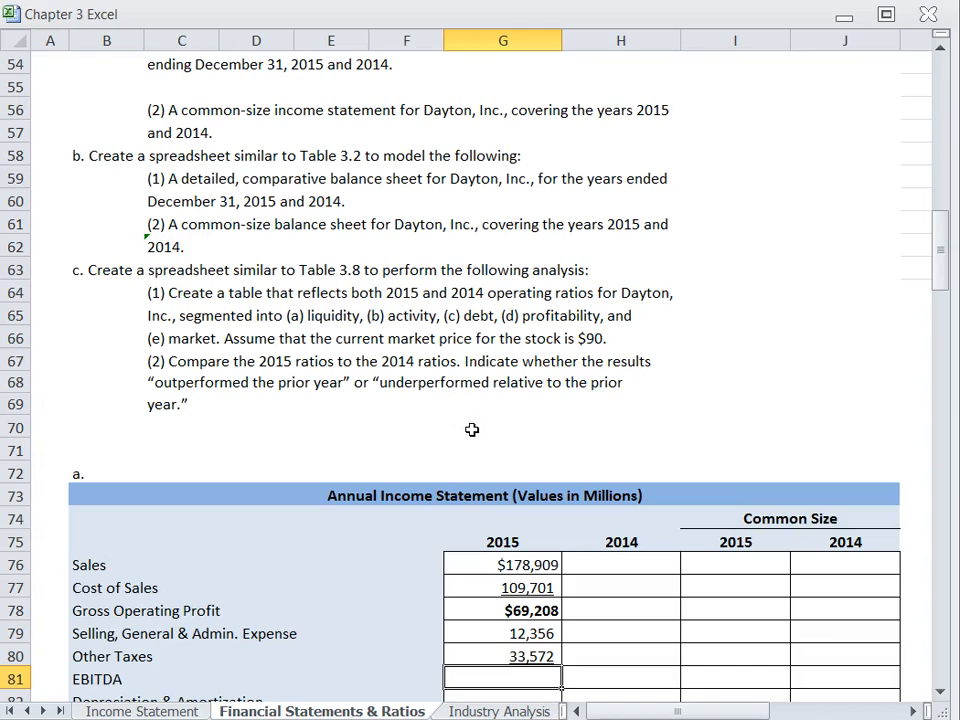
- Calculate 2015 EBITDA in G81 by subtracting other taxes (G80) and selling, general and administrative expense (G79) from gross operating profit (G78)
{"action": "scroll", "coordinate": [473, 433], "scroll_direction": "down", "scroll_amount": 2}
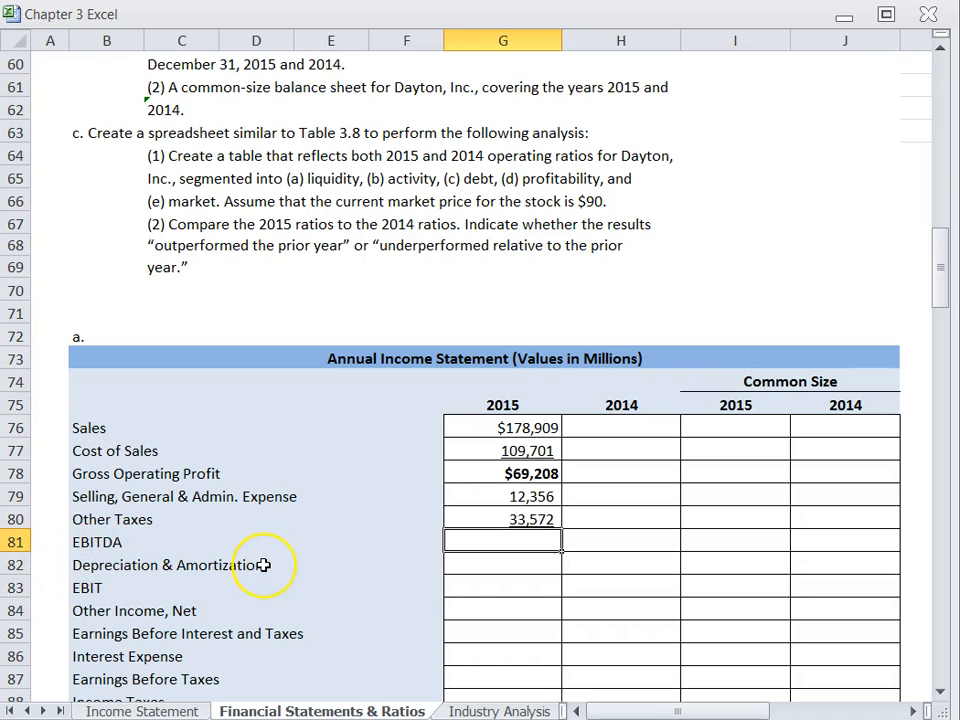
{"action": "type", "text": "+"}
{"action": "key", "text": "Up"}
{"action": "key", "text": "Up"}
{"action": "key", "text": "Up"}
{"action": "key", "text": "Up"}
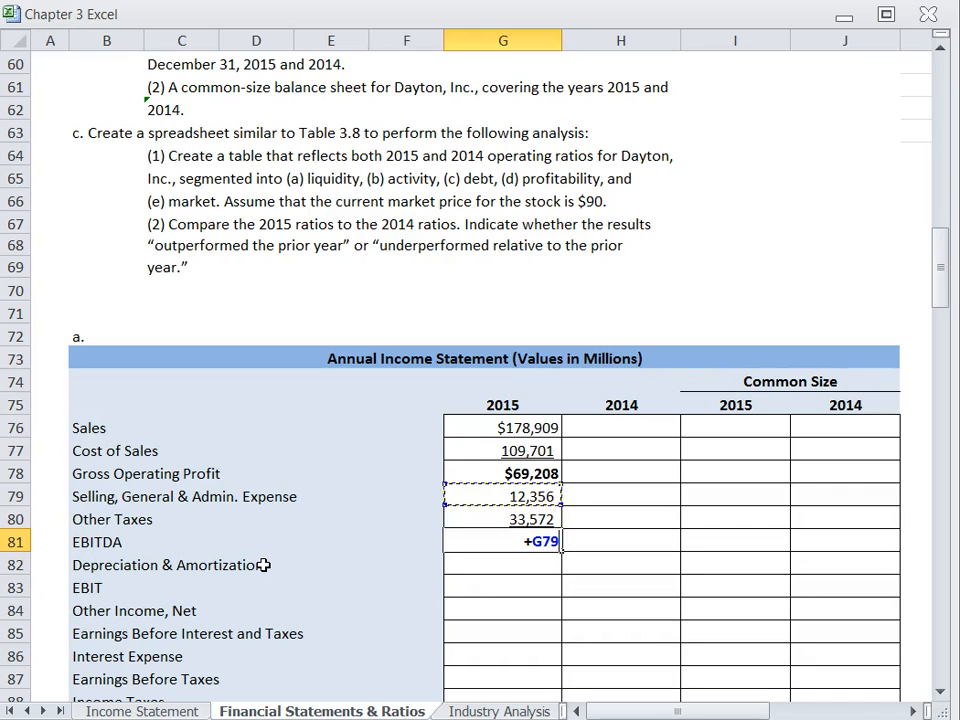
{"action": "key", "text": "Down"}
{"action": "type", "text": "-"}
{"action": "key", "text": "Up"}
{"action": "key", "text": "Up"}
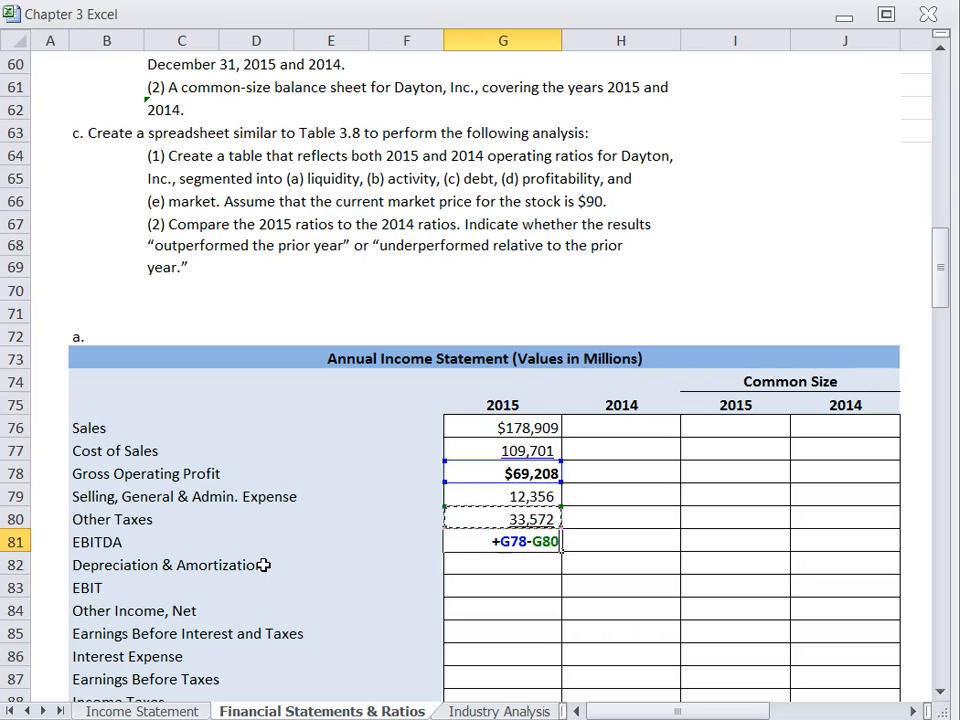
{"action": "type", "text": "-"}
{"action": "key", "text": "Up"}
{"action": "key", "text": "Return"}
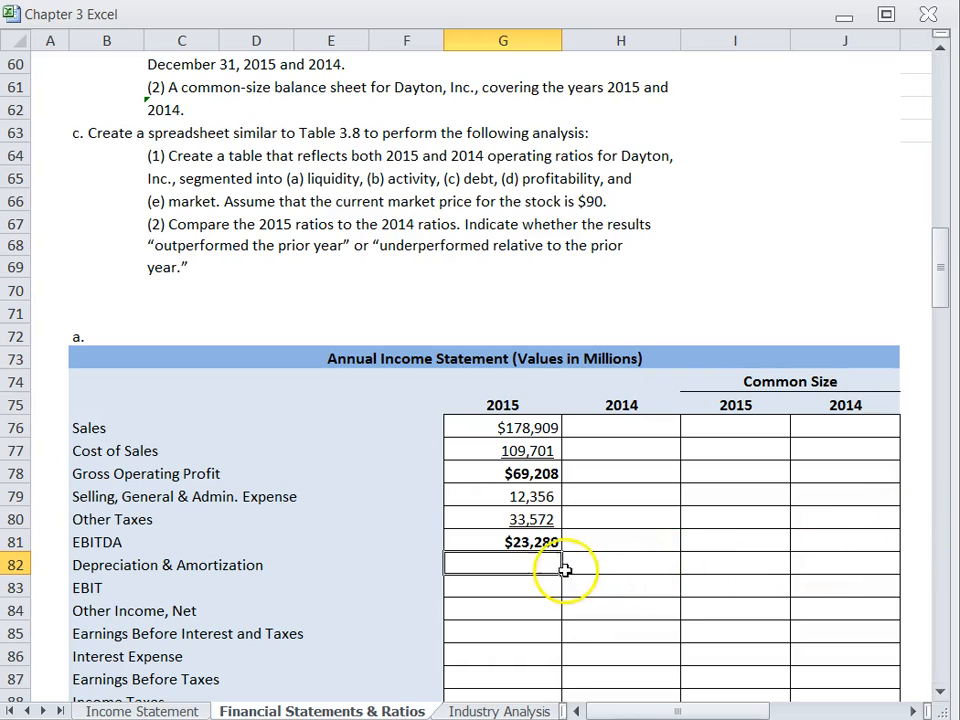
- Fill the 2015 formulas in G76:G81 across into the 2014 column (H76:H81)
{"action": "left_click_drag", "start_coordinate": [485, 427], "coordinate": [656, 561]}
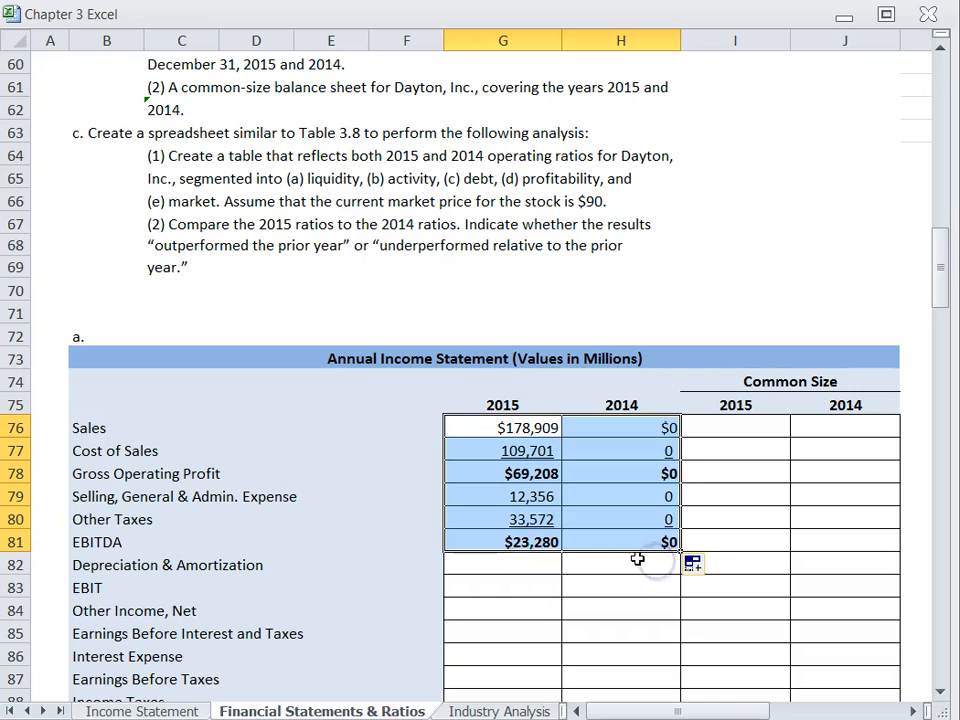
{"action": "left_click", "coordinate": [540, 427]}
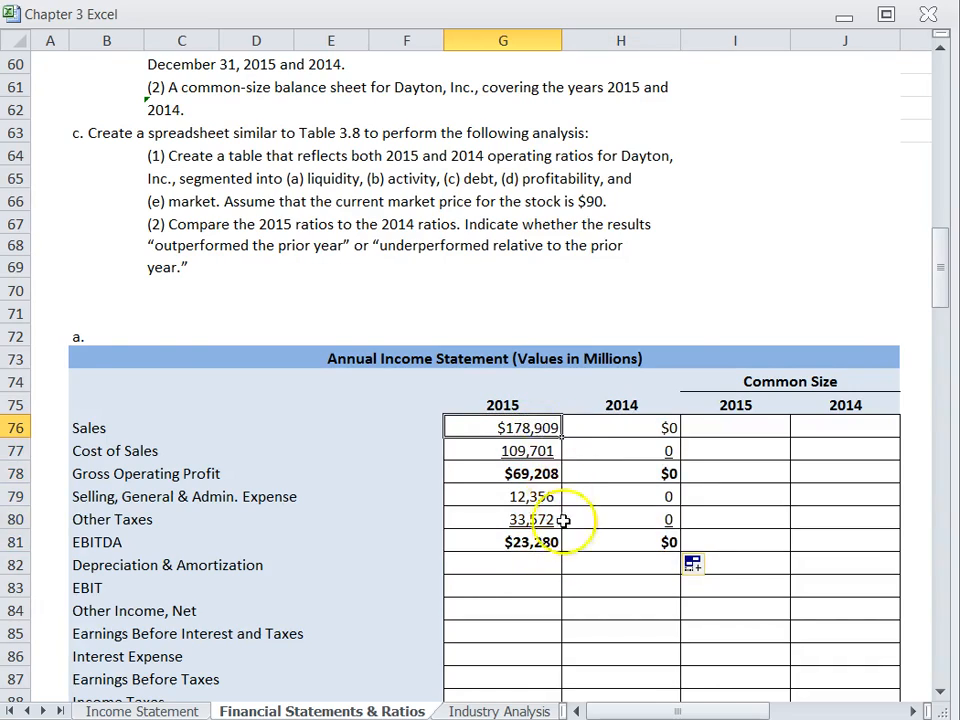
- Change the 2014 Sales formula in H76 to reference I17, and fill it down into Cost of Sales (H77)
{"action": "scroll", "coordinate": [580, 531], "scroll_direction": "up", "scroll_amount": 7}
{"action": "scroll", "coordinate": [580, 531], "scroll_direction": "up", "scroll_amount": 13}
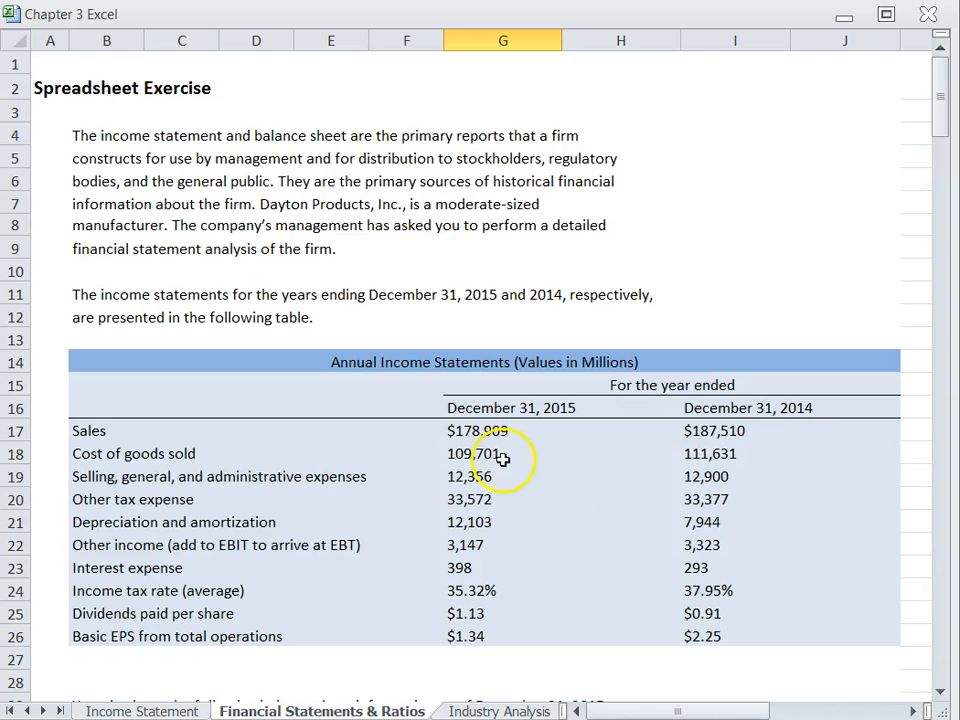
{"action": "left_click", "coordinate": [555, 453]}
{"action": "left_click", "coordinate": [700, 432]}
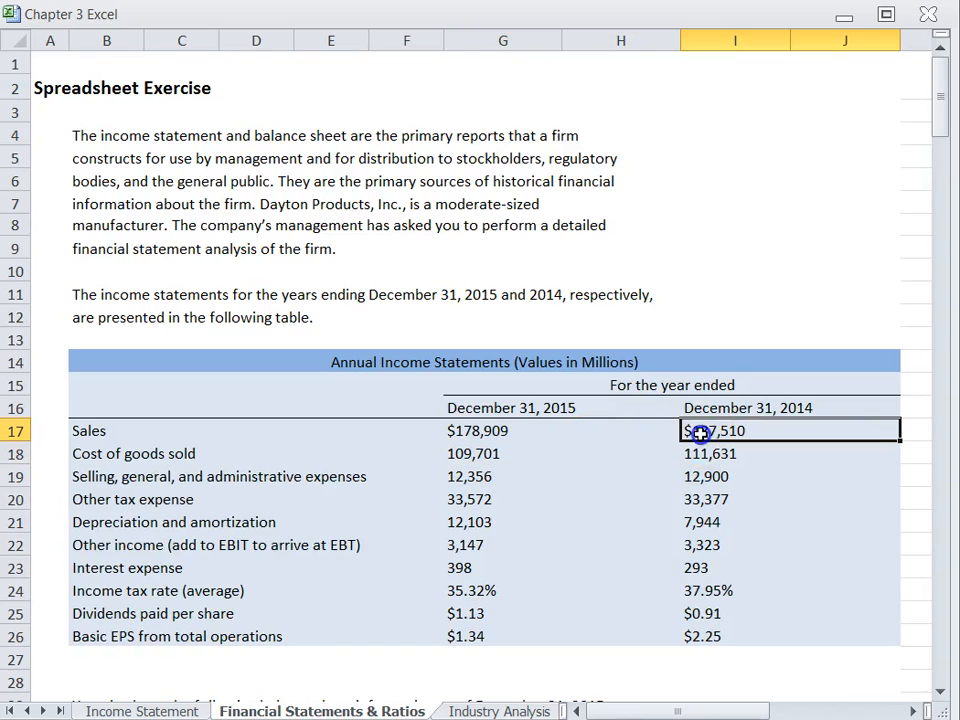
{"action": "scroll", "coordinate": [642, 506], "scroll_direction": "down", "scroll_amount": 20}
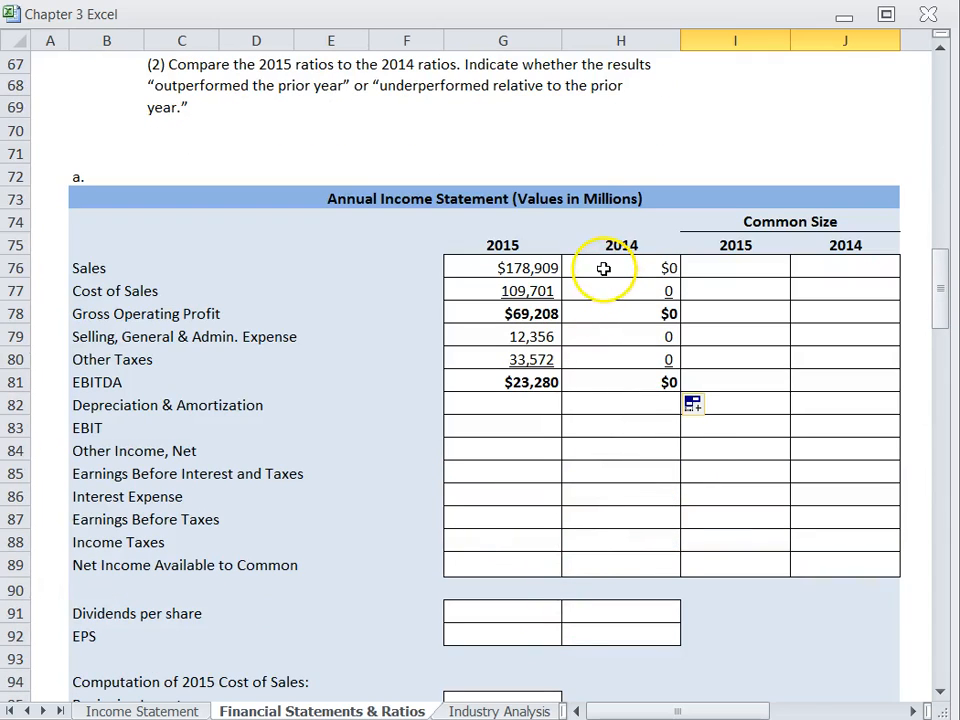
{"action": "left_click", "coordinate": [604, 268]}
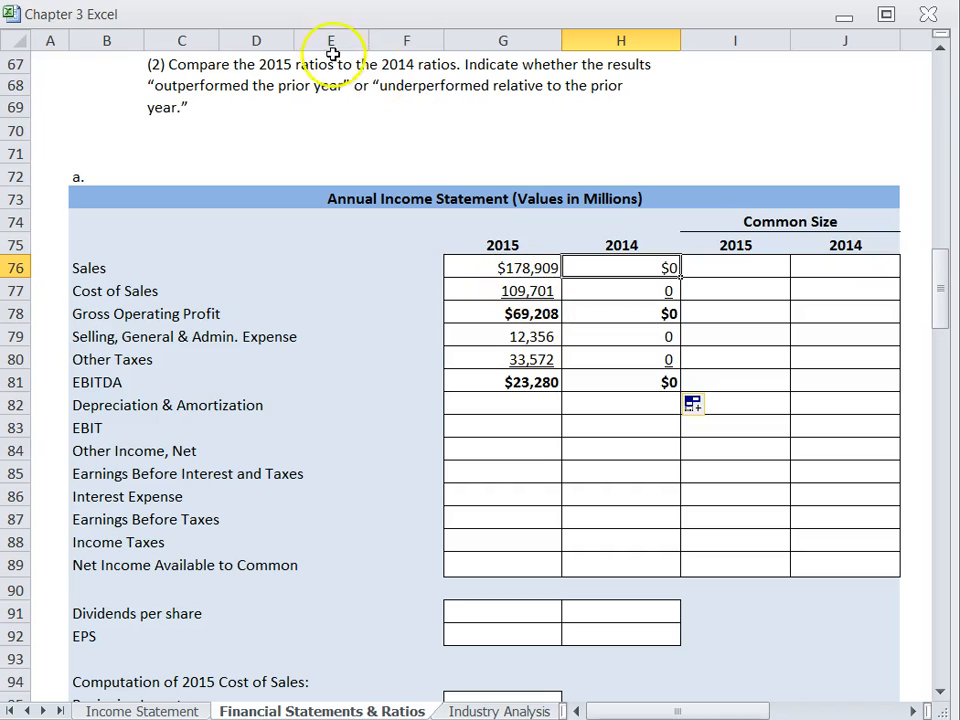
{"action": "left_click", "coordinate": [284, 0]}
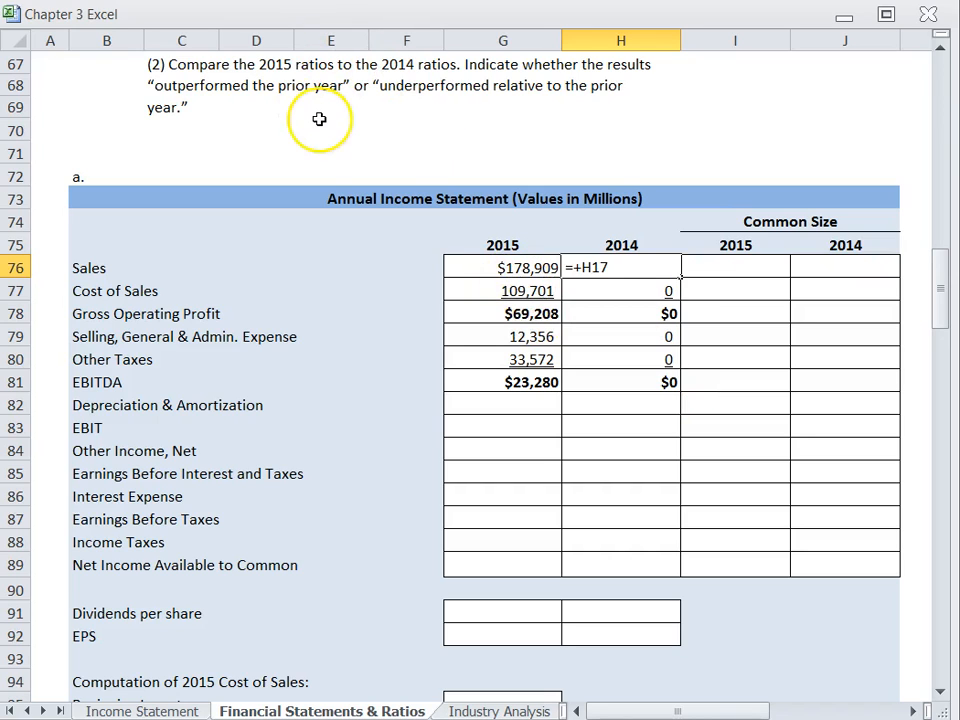
{"action": "type", "text": "I"}
{"action": "key", "text": "Return"}
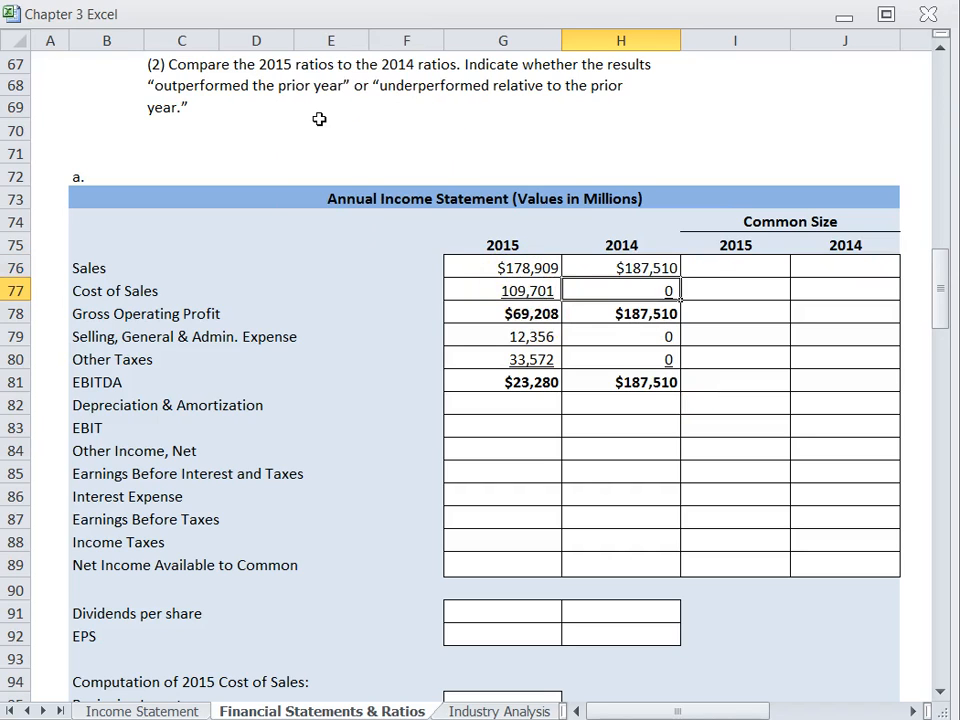
{"action": "left_click", "coordinate": [640, 270]}
{"action": "left_click_drag", "start_coordinate": [682, 288], "coordinate": [679, 291]}
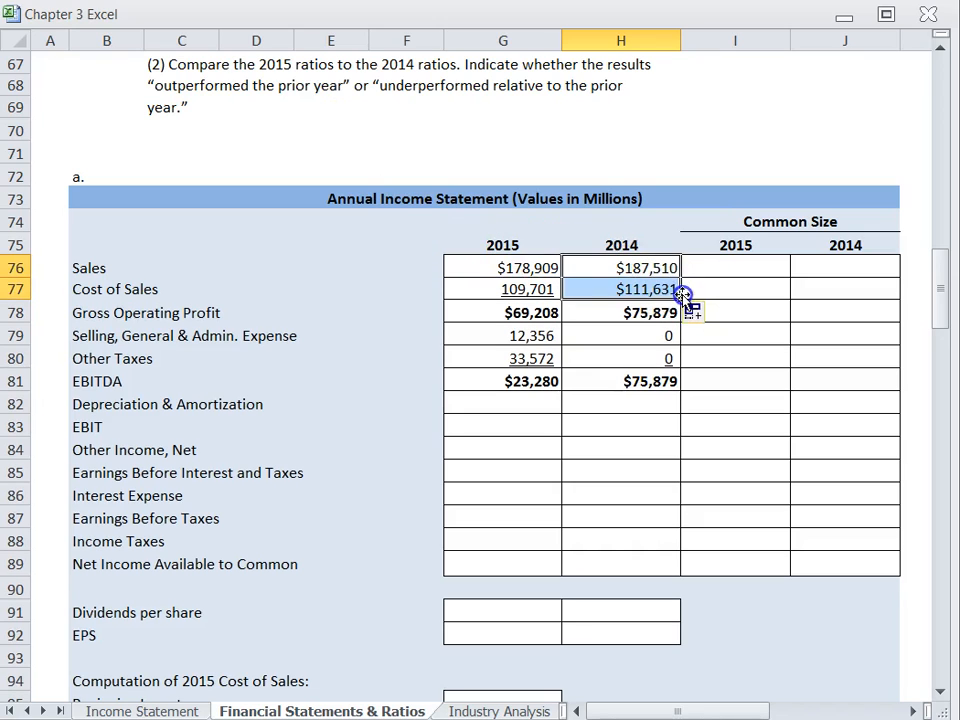
- Copy the 2014 Cost of Sales formula (H77) into the 2014 selling expense (H79) and Other Taxes (H80) cells
{"action": "left_click", "coordinate": [648, 288]}
{"action": "key", "text": "ctrl+c"}
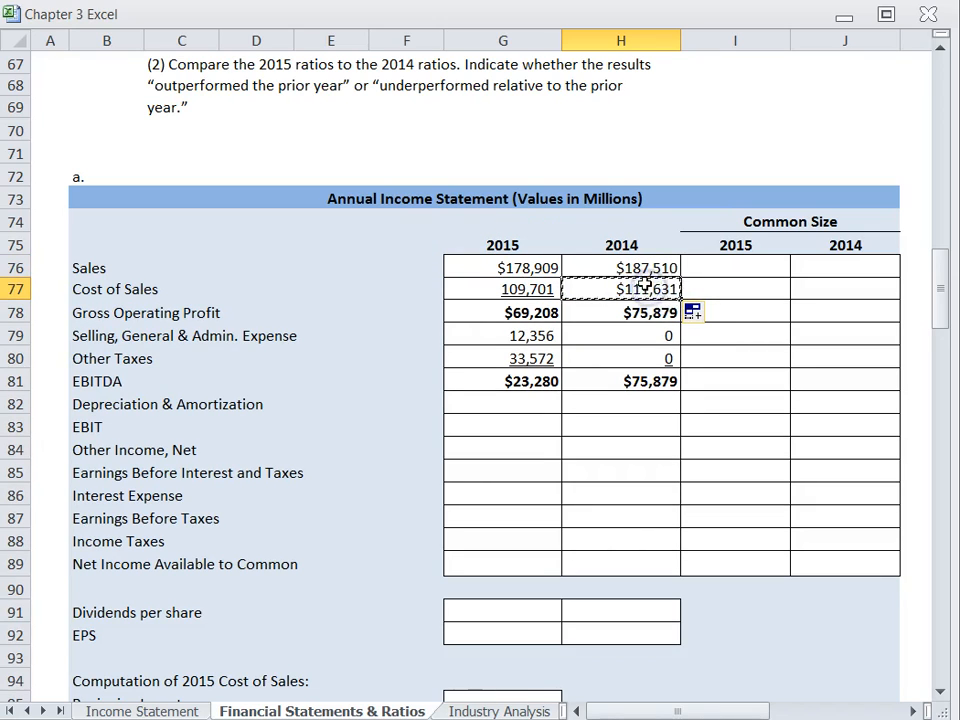
{"action": "left_click", "coordinate": [604, 334]}
{"action": "key", "text": "ctrl+v"}
{"action": "left_click", "coordinate": [589, 355]}
{"action": "key", "text": "ctrl+v"}
{"action": "left_click", "coordinate": [585, 416]}
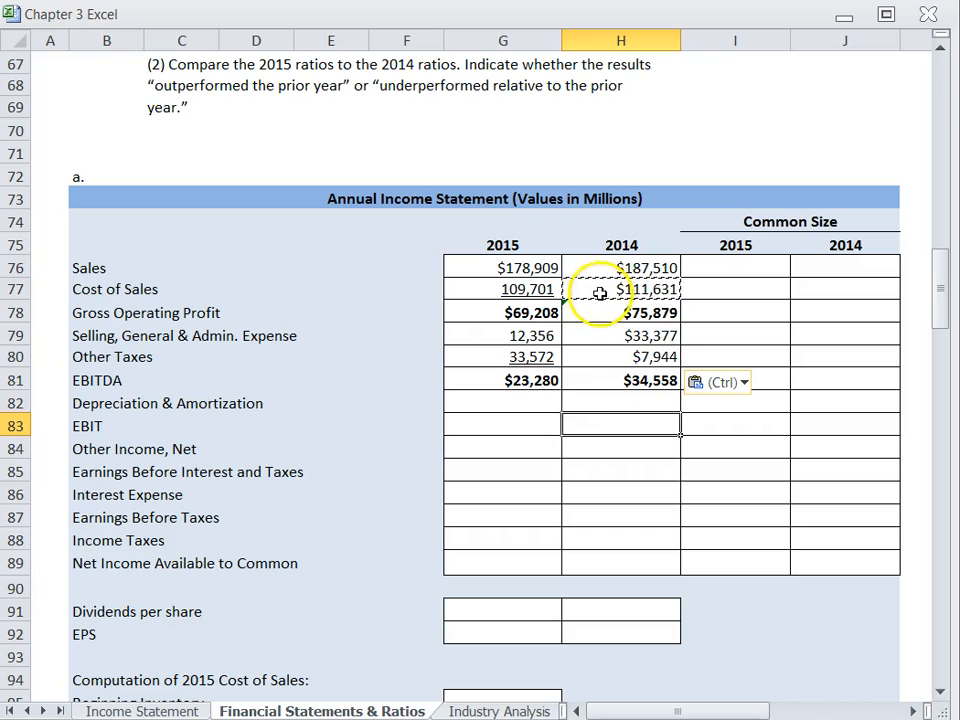
{"action": "left_click", "coordinate": [600, 334]}
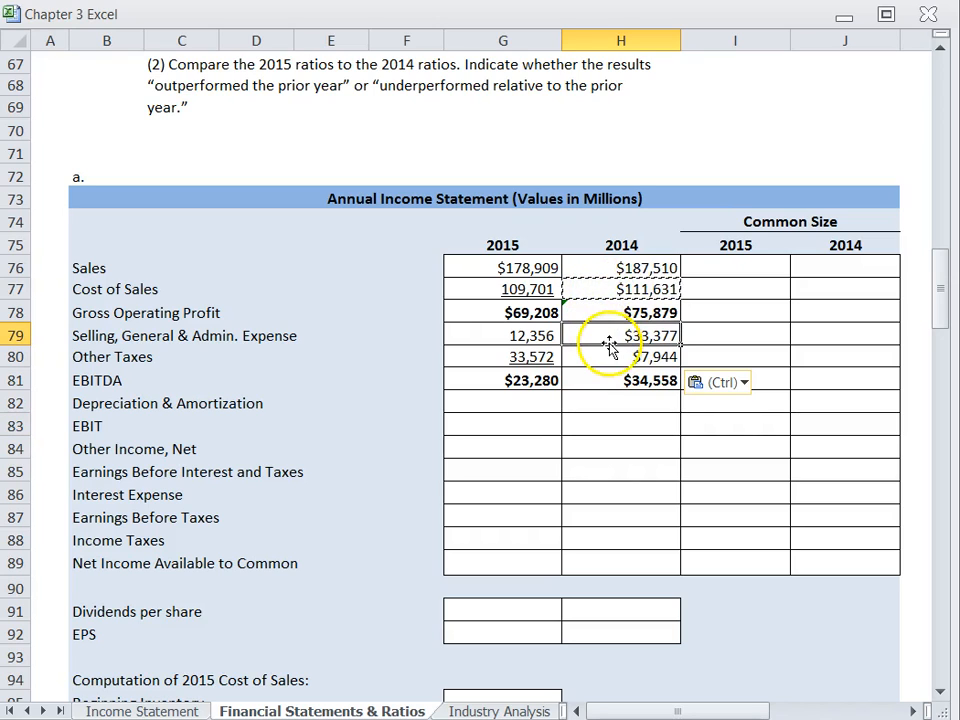
{"action": "left_click", "coordinate": [613, 357]}
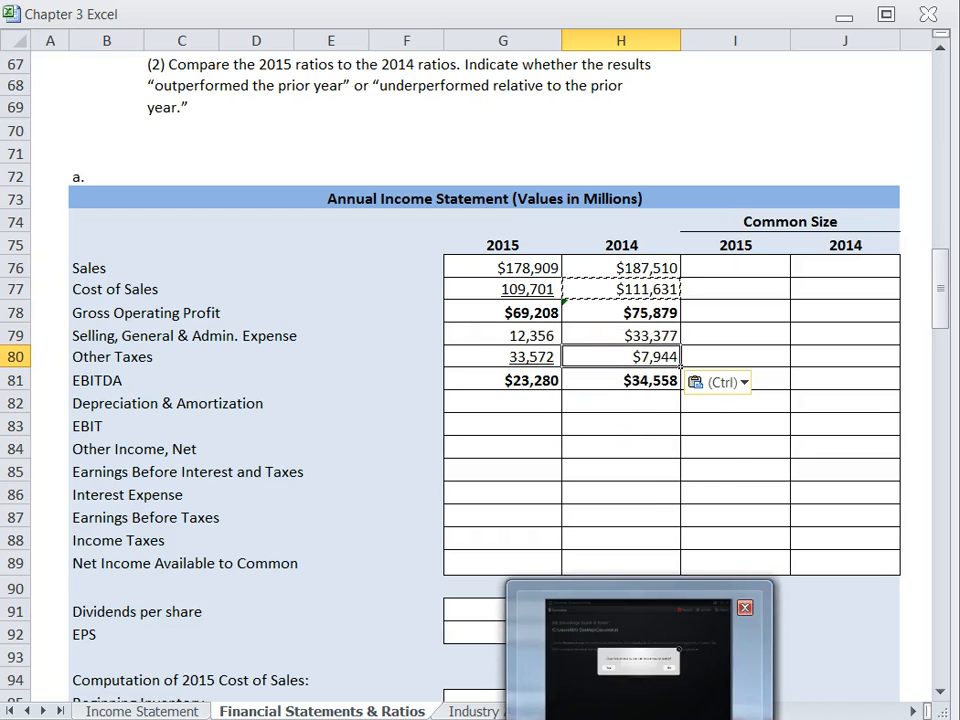
- Link the 2014 Selling, General & Admin. Expense cell (H79) to the matching given 2014 expense (I19)
{"action": "left_click", "coordinate": [606, 338]}
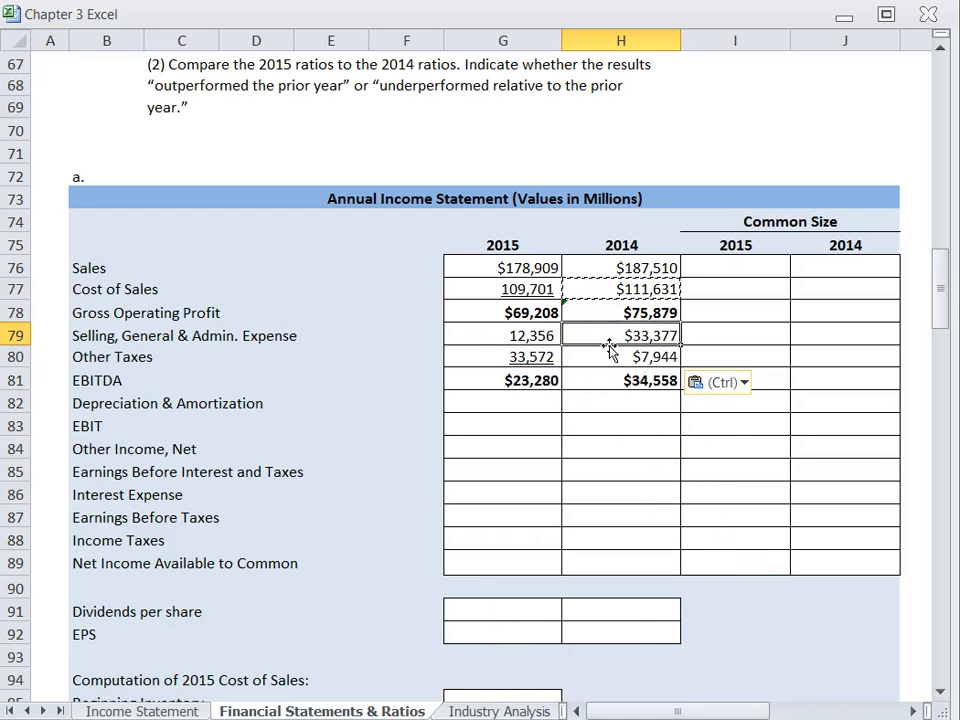
{"action": "type", "text": "+"}
{"action": "scroll", "coordinate": [608, 360], "scroll_direction": "up", "scroll_amount": 12}
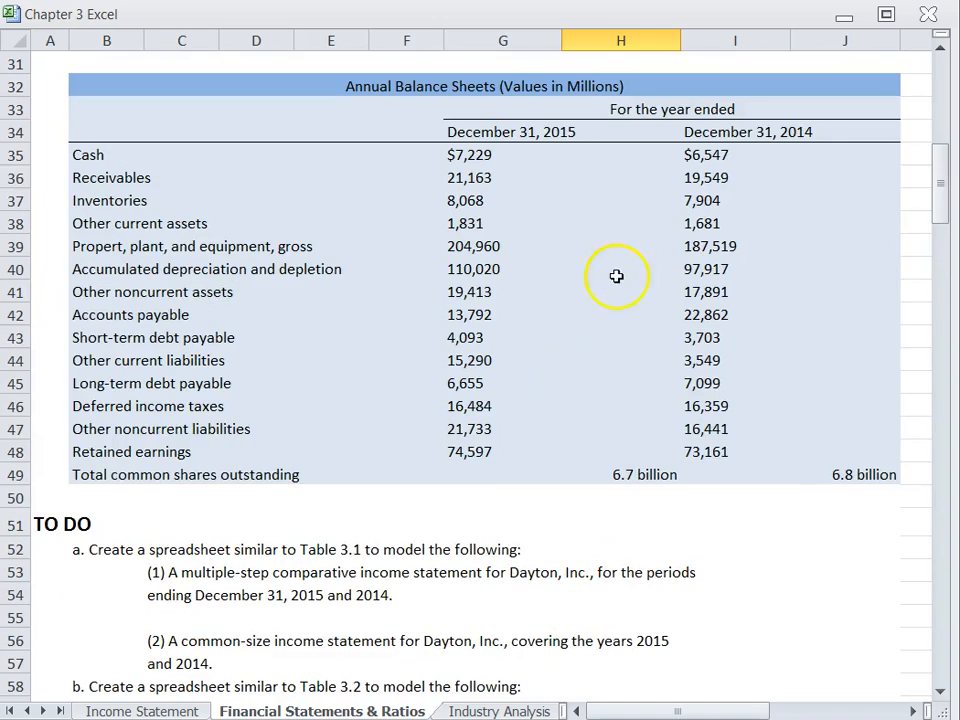
{"action": "scroll", "coordinate": [651, 252], "scroll_direction": "up", "scroll_amount": 8}
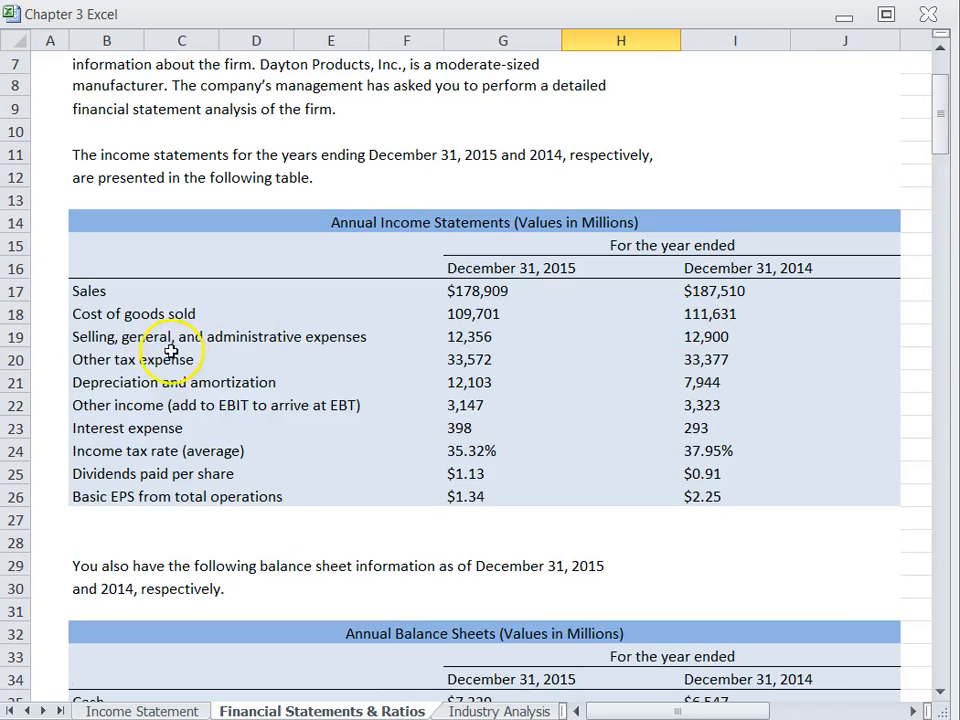
{"action": "left_click", "coordinate": [687, 340]}
{"action": "key", "text": "Return"}
- Link the 2014 Other Taxes cell (H80) to the given 2014 other tax expense (I20)
{"action": "scroll", "coordinate": [640, 390], "scroll_direction": "down", "scroll_amount": 1}
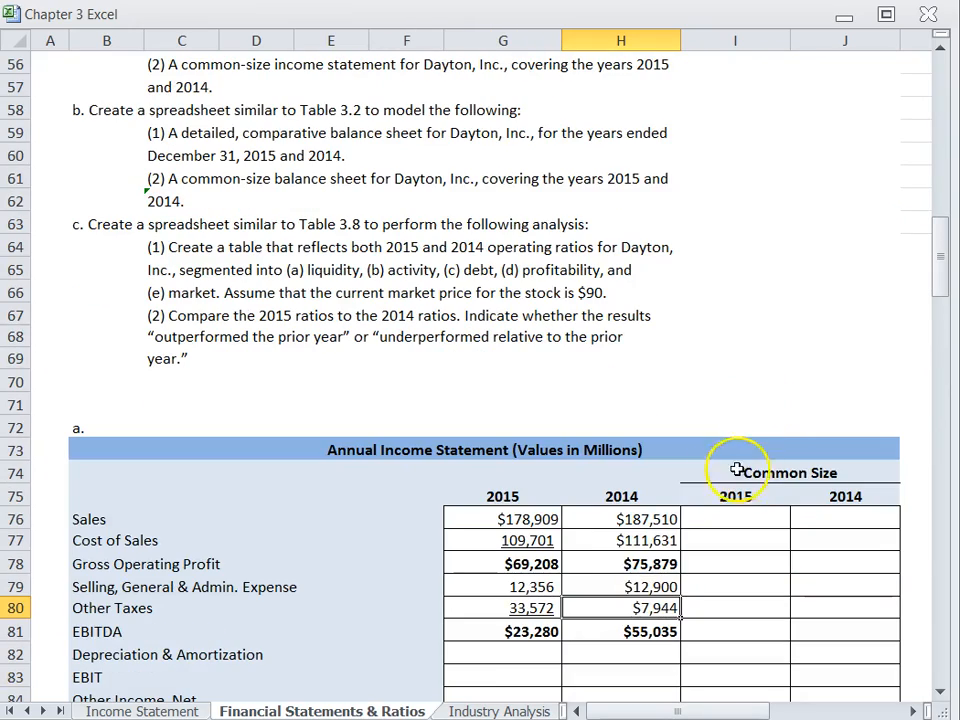
{"action": "type", "text": "+"}
{"action": "scroll", "coordinate": [600, 581], "scroll_direction": "up", "scroll_amount": 2}
{"action": "scroll", "coordinate": [630, 572], "scroll_direction": "up", "scroll_amount": 8}
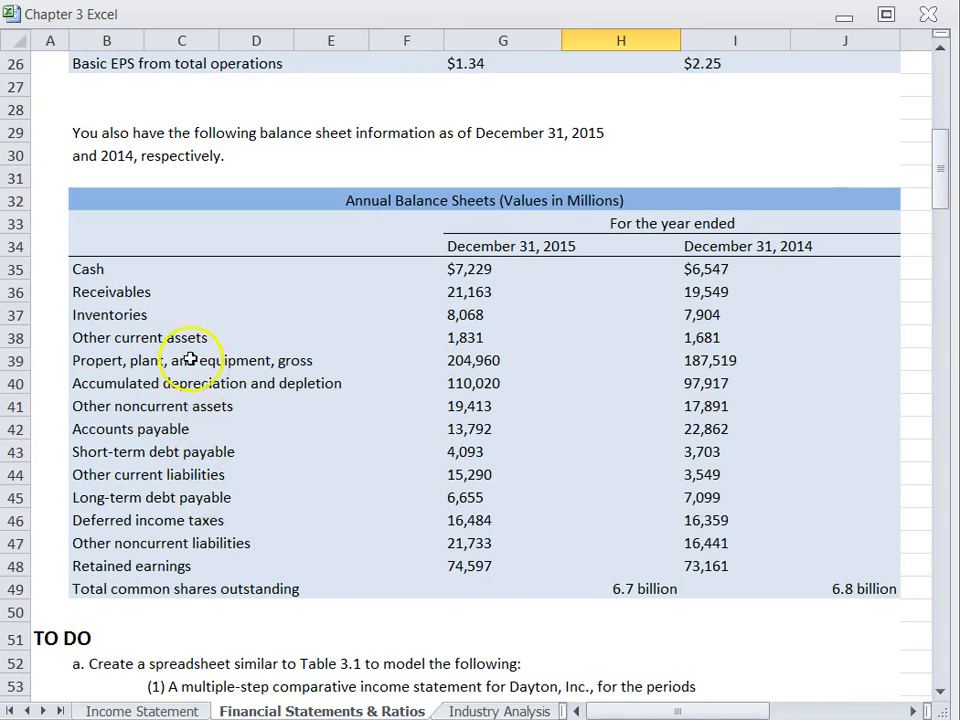
{"action": "scroll", "coordinate": [379, 362], "scroll_direction": "up", "scroll_amount": 5}
{"action": "left_click", "coordinate": [685, 269]}
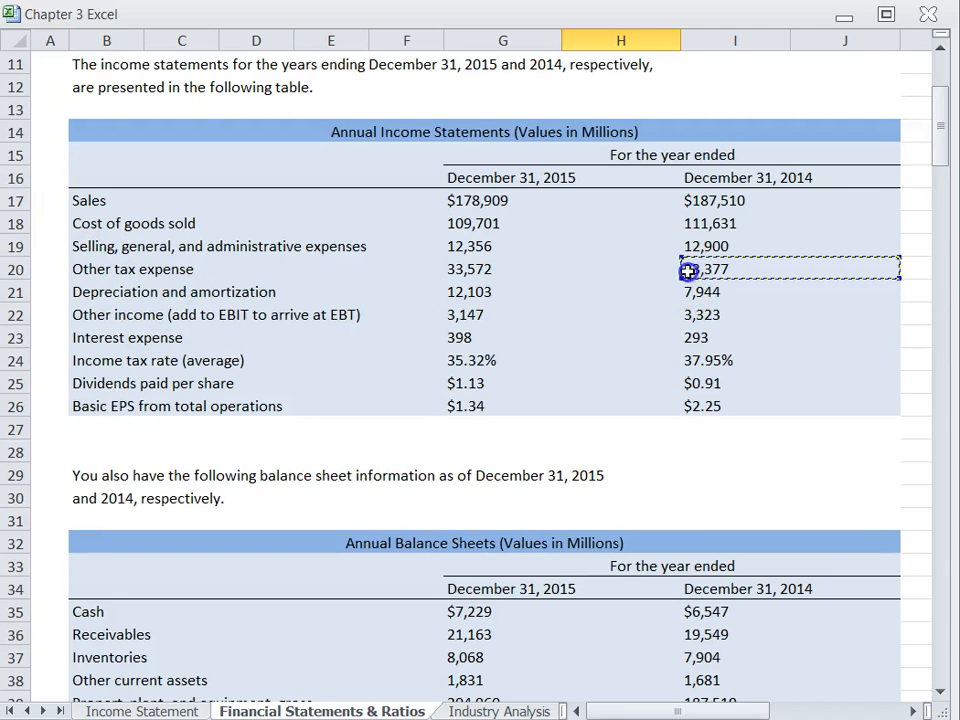
{"action": "key", "text": "Return"}
{"action": "scroll", "coordinate": [664, 328], "scroll_direction": "down", "scroll_amount": 3}
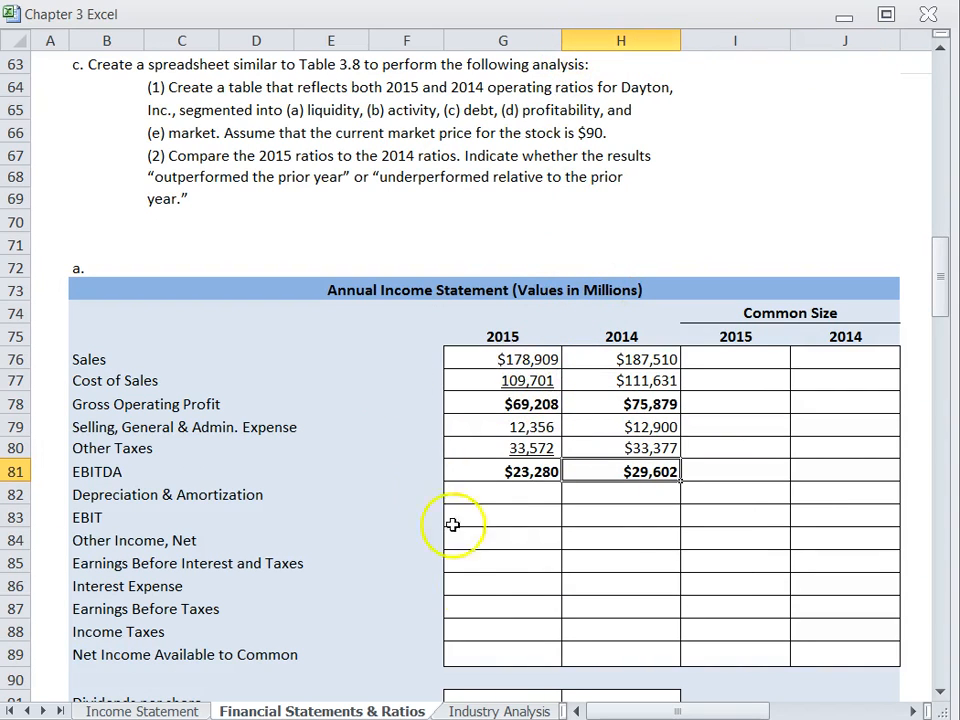
{"action": "left_click", "coordinate": [620, 359]}
{"action": "left_click", "coordinate": [603, 381]}
{"action": "left_click", "coordinate": [592, 404]}
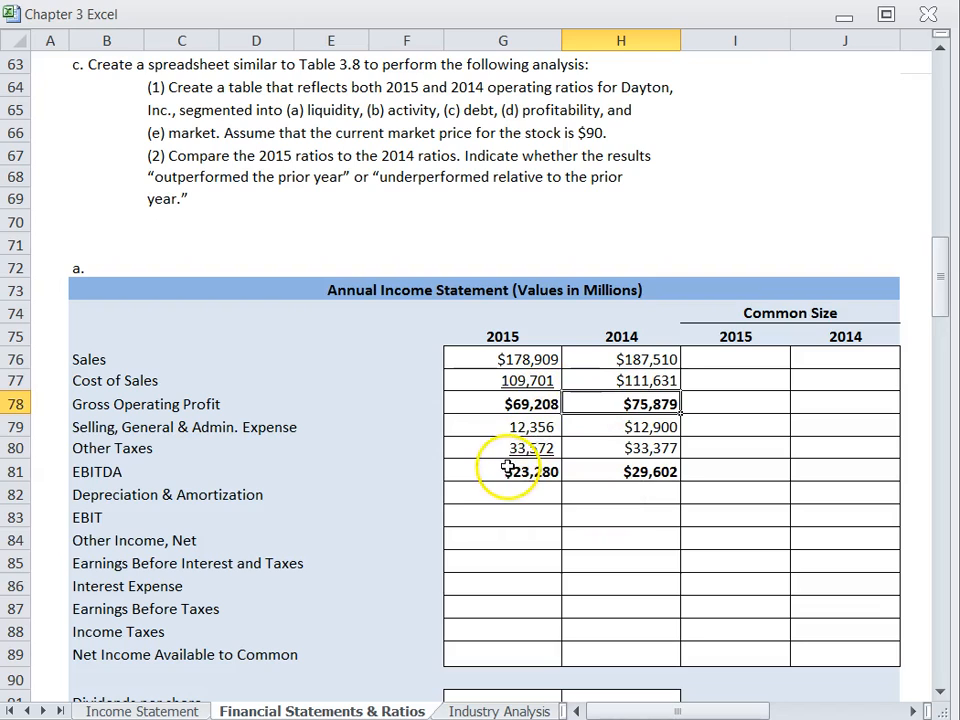
{"action": "left_click_drag", "start_coordinate": [506, 492], "coordinate": [598, 656]}
- Calculate the 2015 common-size percentage for Sales in I76 by dividing G76 by itself
{"action": "left_click", "coordinate": [748, 360]}
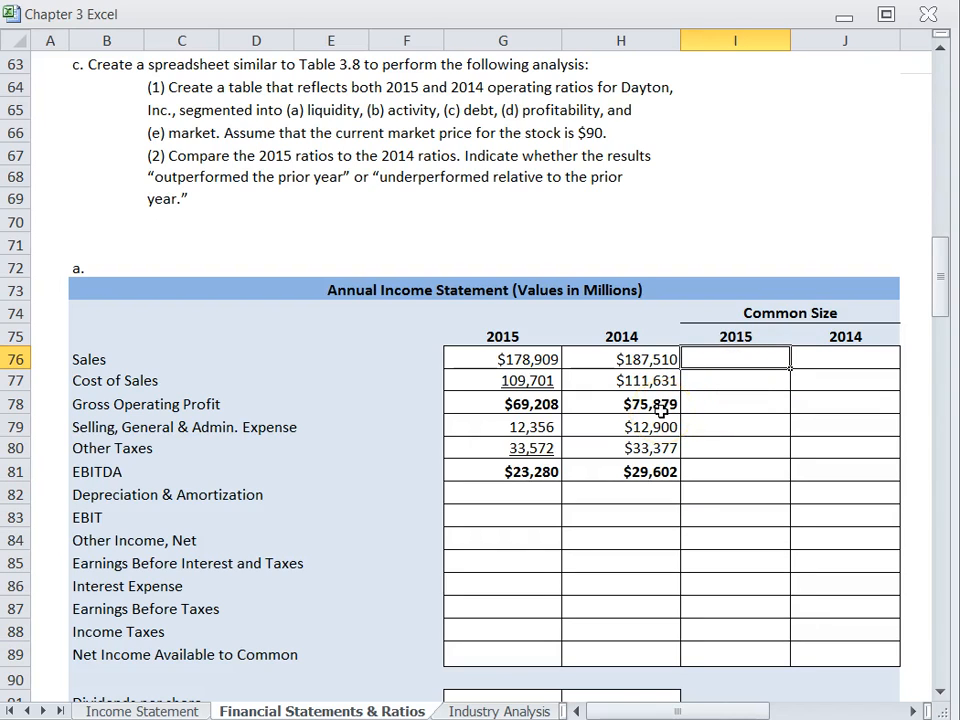
{"action": "left_click", "coordinate": [760, 359]}
{"action": "type", "text": "+"}
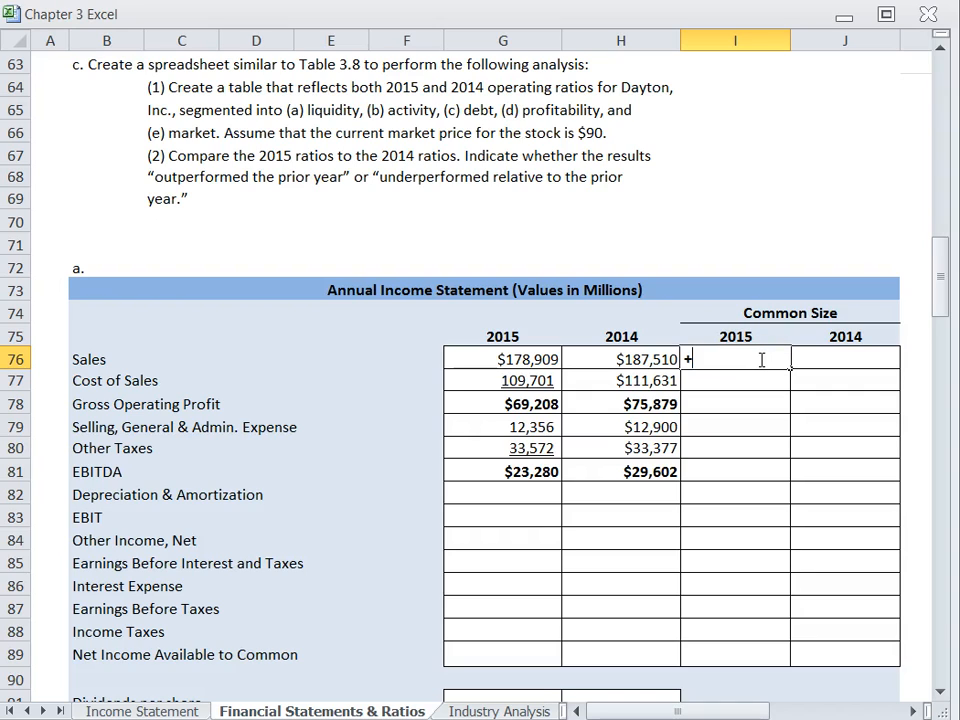
{"action": "key", "text": "Left"}
{"action": "key", "text": "Left"}
{"action": "type", "text": "/"}
{"action": "key", "text": "Left"}
{"action": "key", "text": "Left"}
{"action": "key", "text": "Return"}
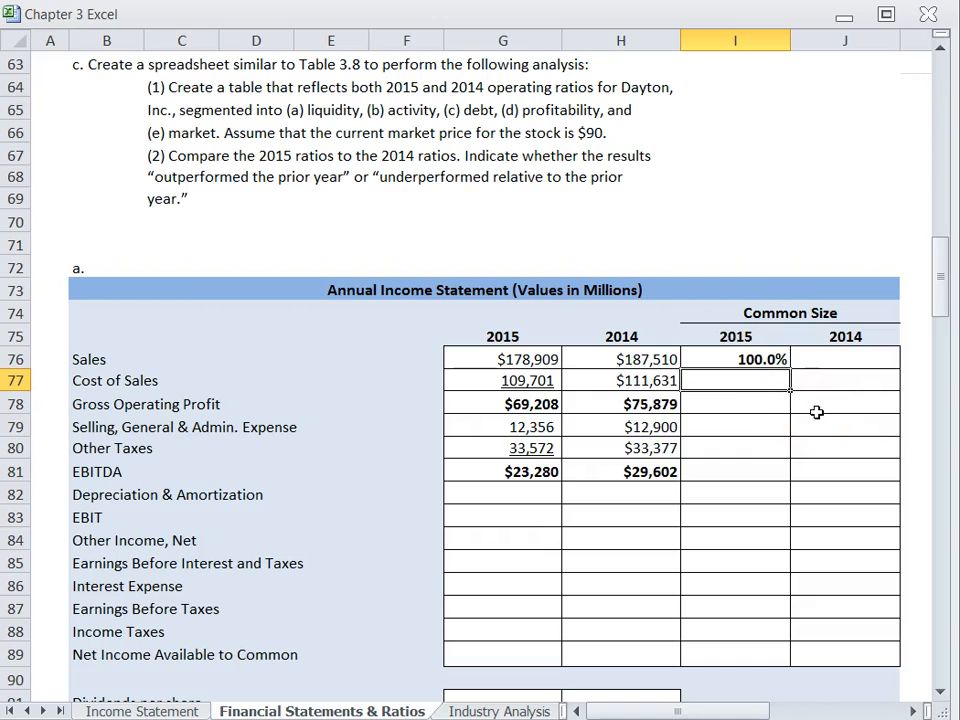
{"action": "type", "text": "+"}
{"action": "key", "text": "Left"}
{"action": "key", "text": "Left"}
{"action": "key", "text": "Up"}
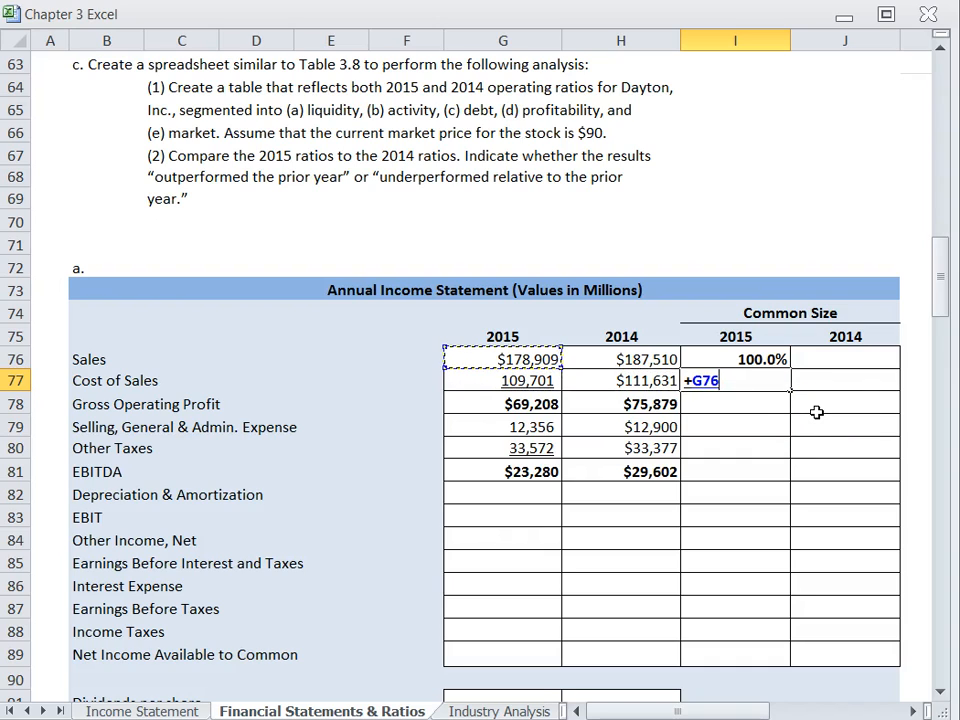
{"action": "type", "text": "/"}
{"action": "key", "text": "Escape"}
- Calculate the 2015 common-size percentage for Cost of Sales in I77 by dividing cost of sales (G77) by sales (G76)
{"action": "type", "text": "+"}
{"action": "key", "text": "Left"}
{"action": "key", "text": "Left"}
{"action": "type", "text": "/"}
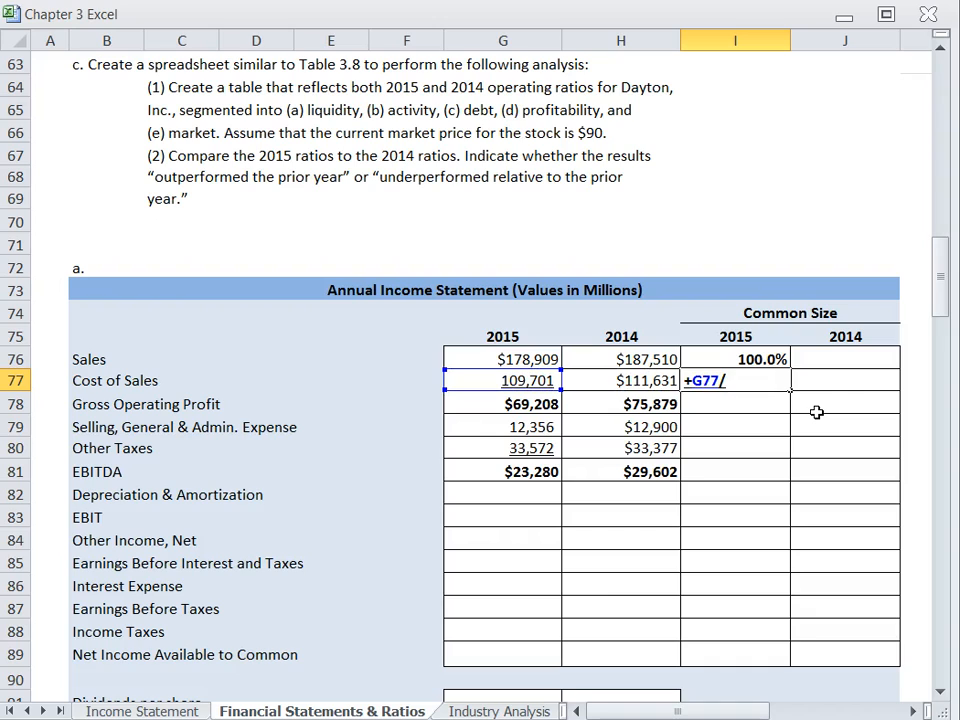
{"action": "key", "text": "Up"}
{"action": "key", "text": "Left"}
{"action": "key", "text": "Left"}
{"action": "key", "text": "Return"}
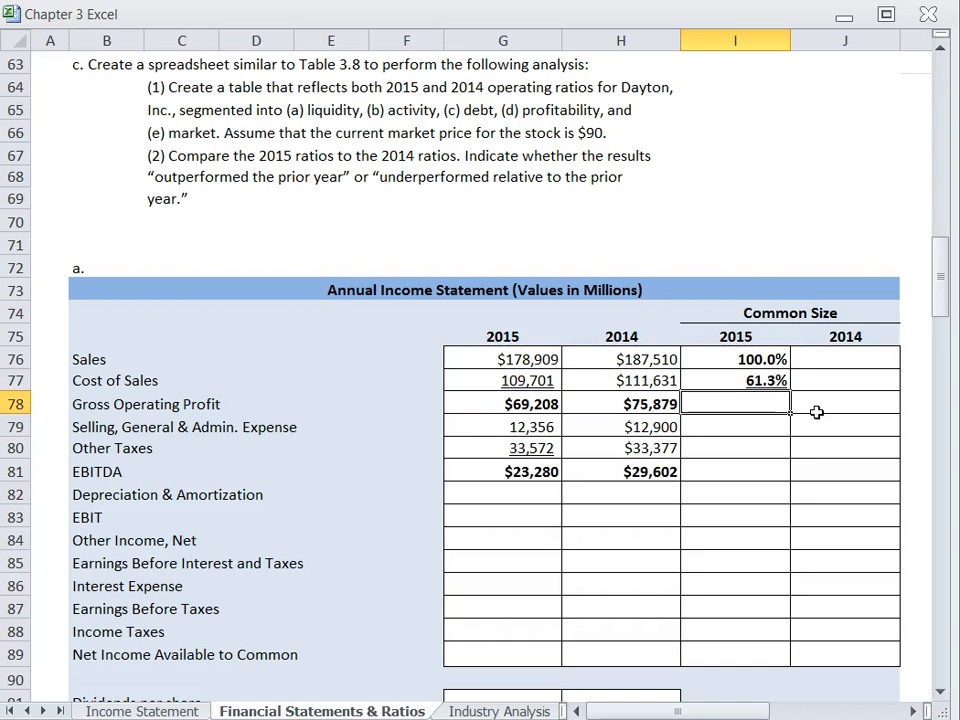
{"action": "key", "text": "Up"}
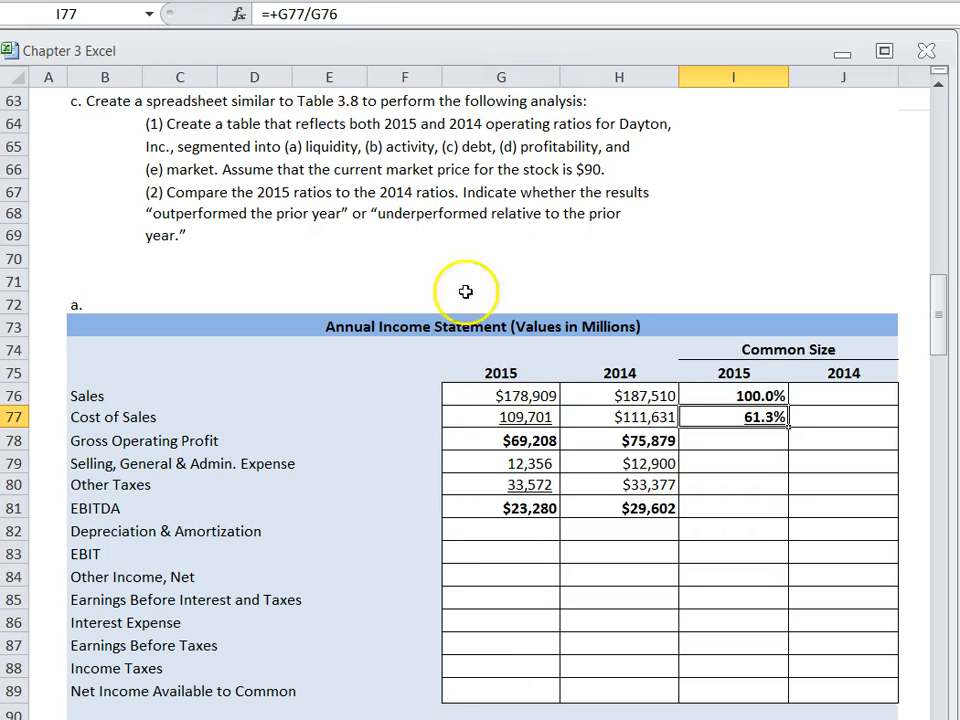
- Make the sales reference in I77's Cost of Sales percentage formula absolute, giving =+G77/$G$76
{"action": "left_click", "coordinate": [313, 14]}
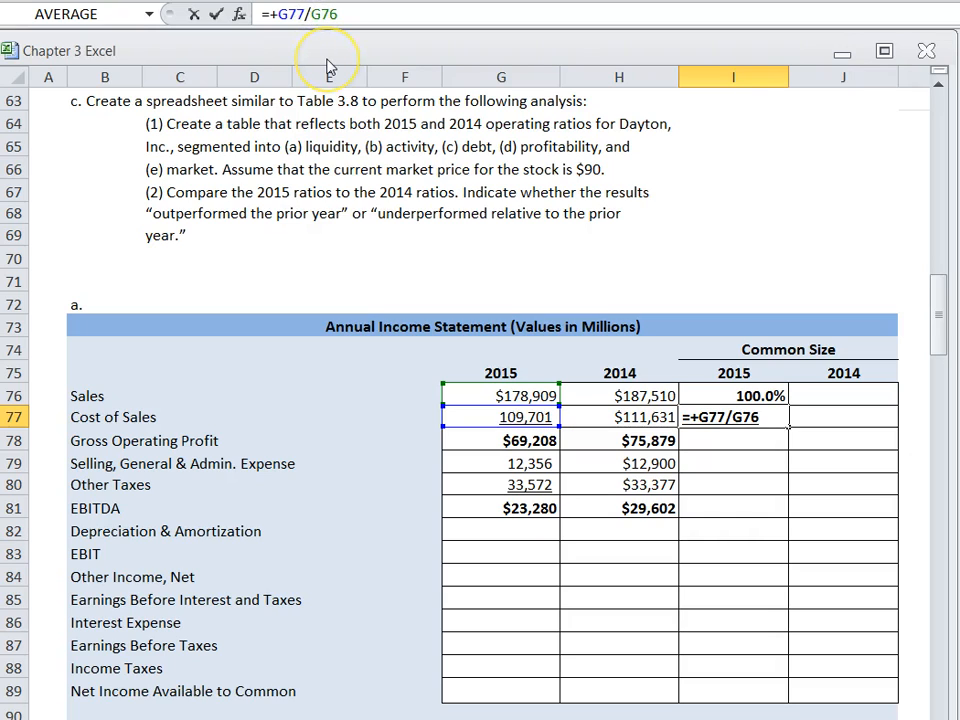
{"action": "key", "text": "F4"}
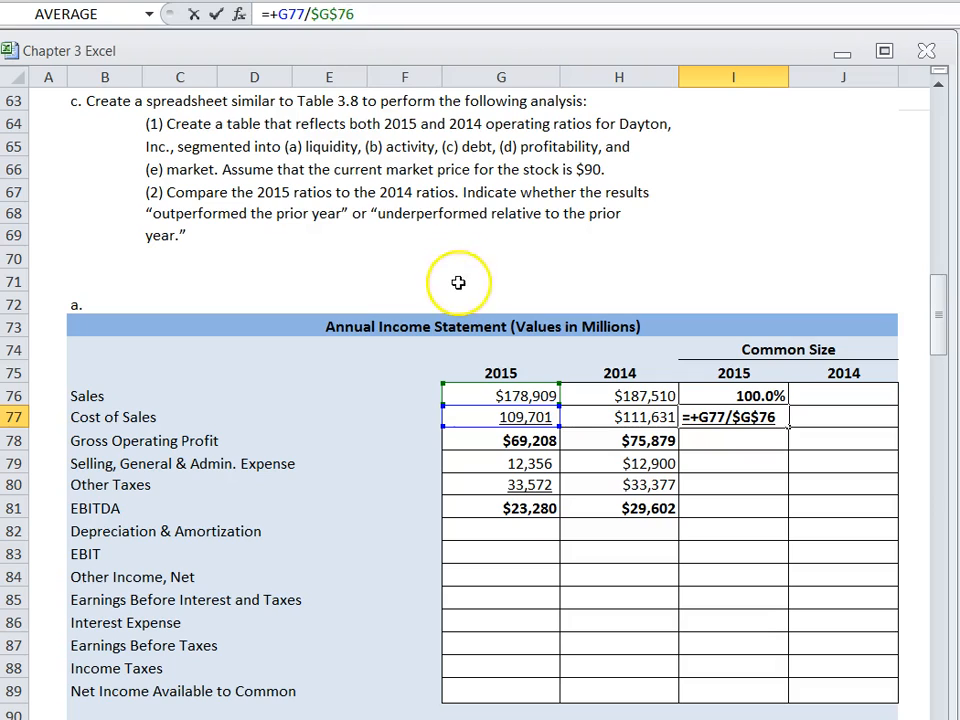
{"action": "key", "text": "Return"}
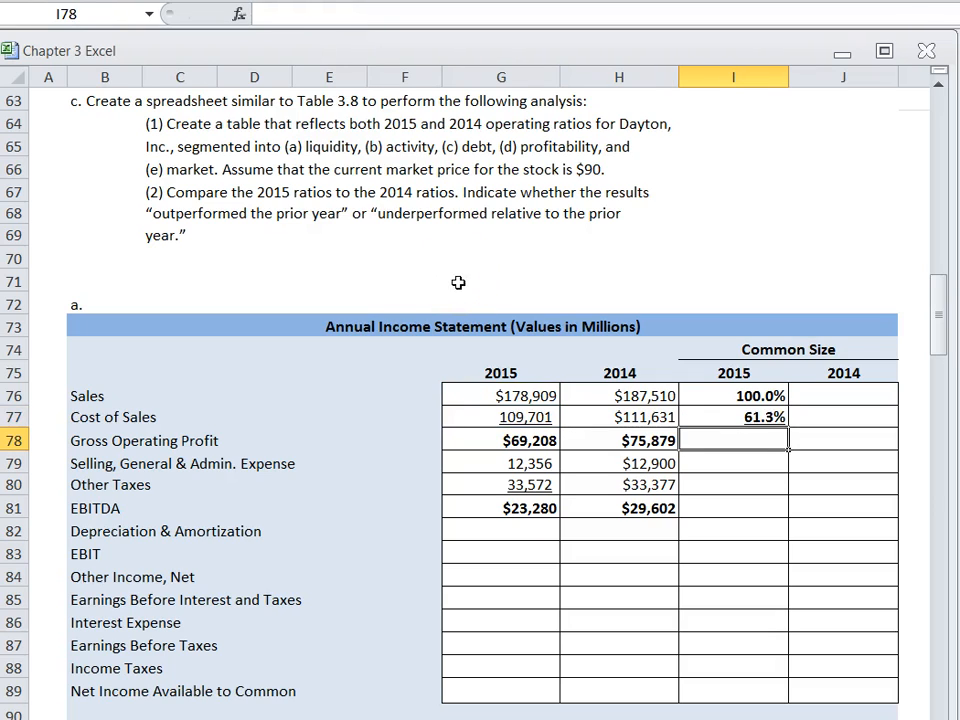
- Try filling the I77 percentage formula down through row 92, and undo that fill
{"action": "left_click", "coordinate": [710, 415]}
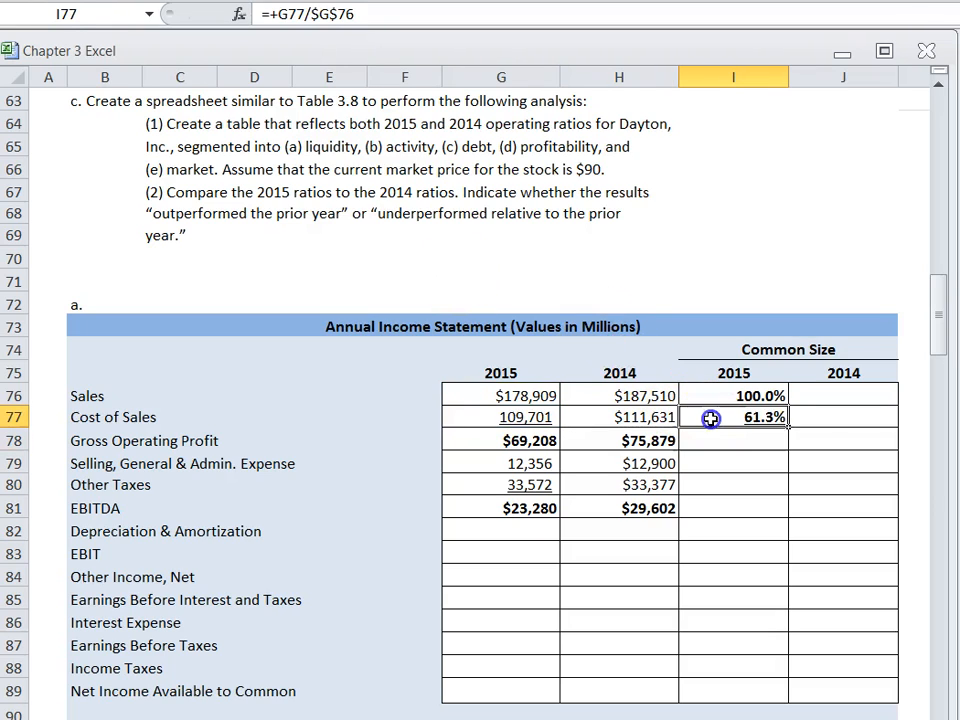
{"action": "double_click", "coordinate": [788, 428]}
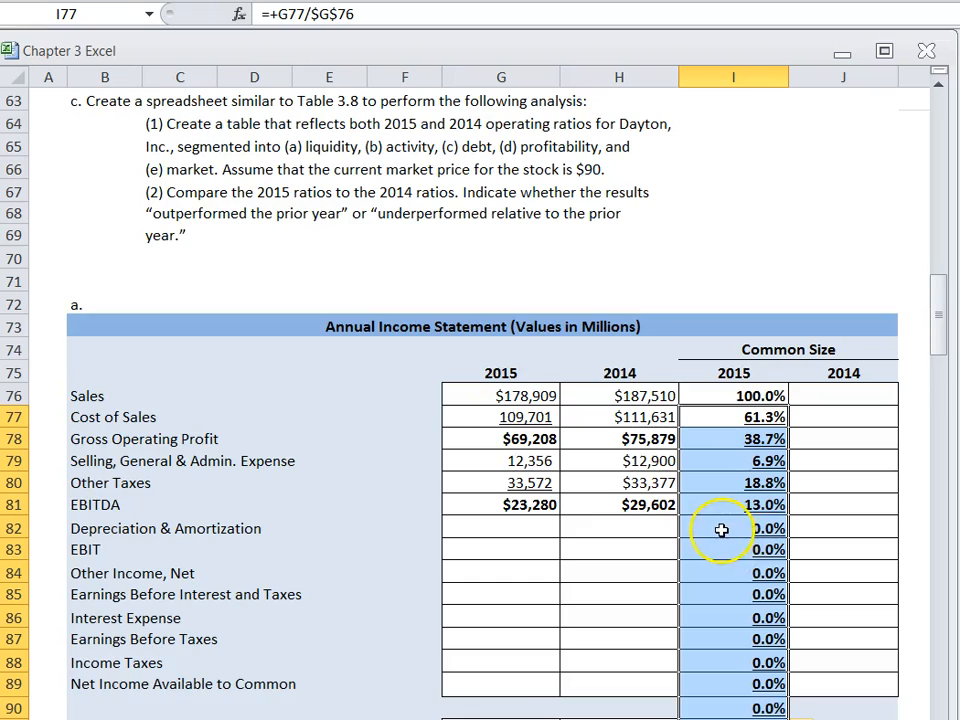
{"action": "scroll", "coordinate": [730, 545], "scroll_direction": "down", "scroll_amount": 1}
{"action": "left_click", "coordinate": [713, 639]}
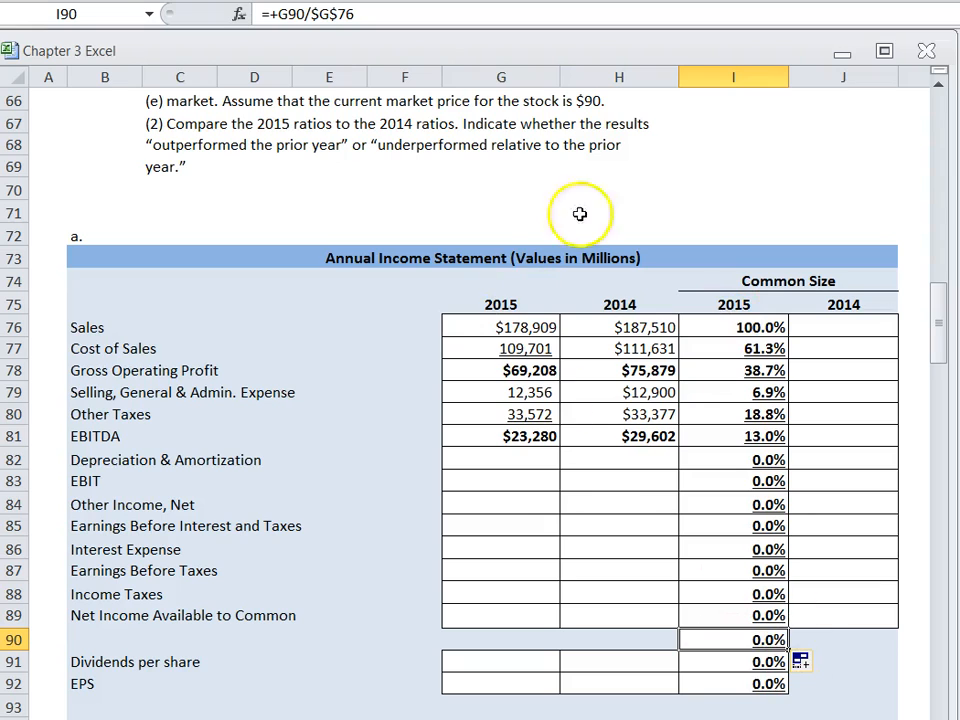
{"action": "key", "text": "ctrl+z"}
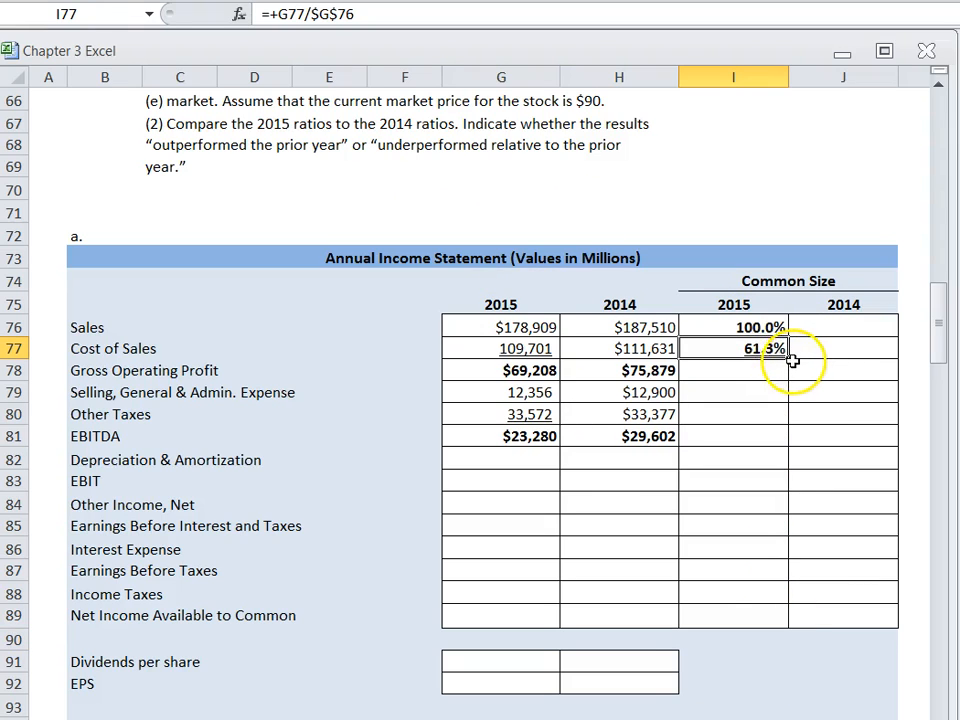
- Fill the 2015 common-size formula from I77 down to Net Income Available to Common in I89
{"action": "left_click_drag", "start_coordinate": [790, 360], "coordinate": [786, 618]}
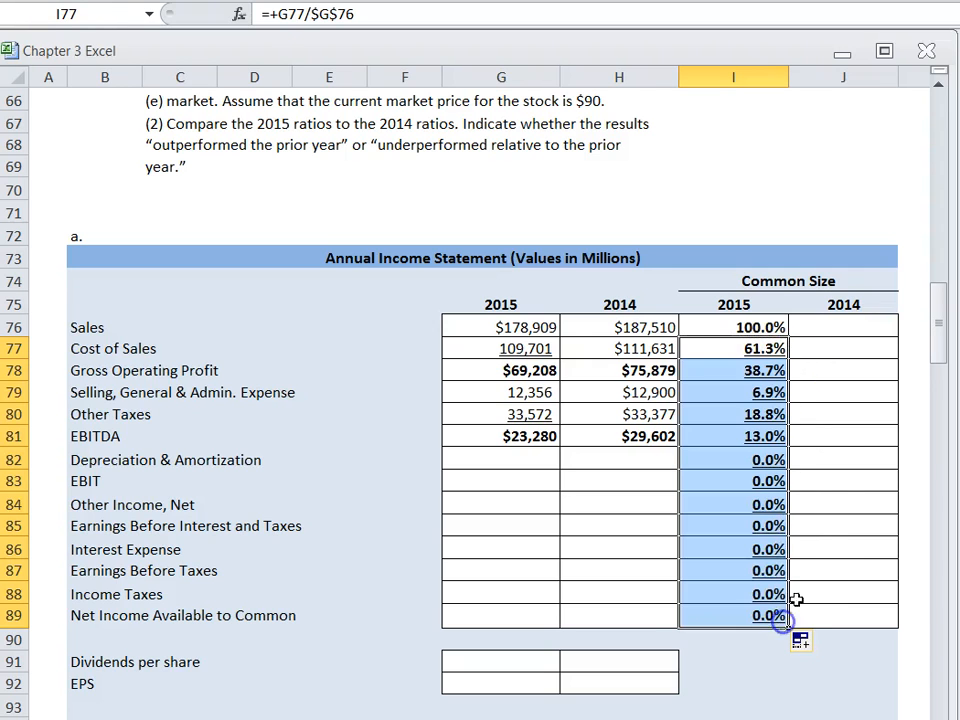
{"action": "scroll", "coordinate": [876, 466], "scroll_direction": "up", "scroll_amount": 1}
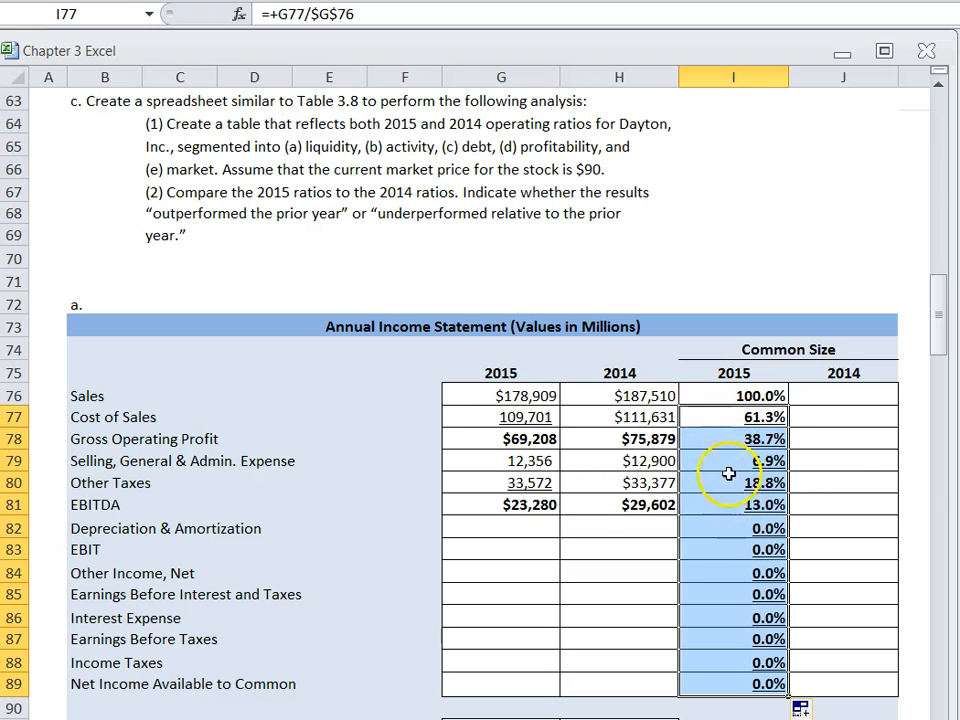
{"action": "scroll", "coordinate": [778, 348], "scroll_direction": "down", "scroll_amount": 1}
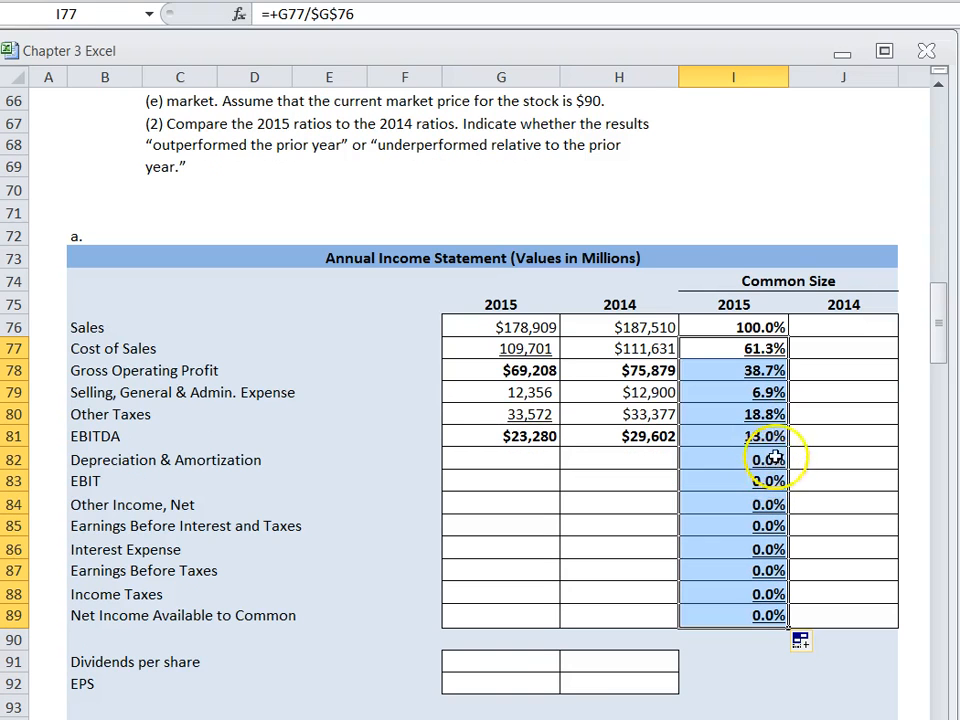
- Calculate the 2014 common-size percentage for Sales in J76 by dividing H76 by itself
{"action": "left_click", "coordinate": [815, 329]}
{"action": "type", "text": "+"}
{"action": "key", "text": "Left"}
{"action": "key", "text": "Left"}
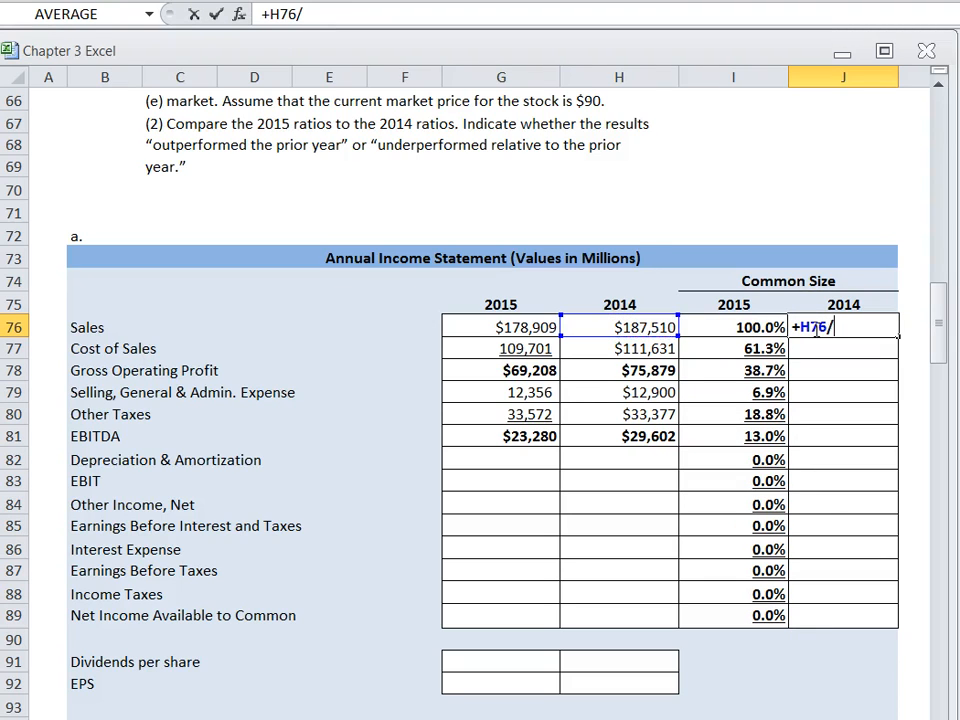
{"action": "key", "text": "Return"}
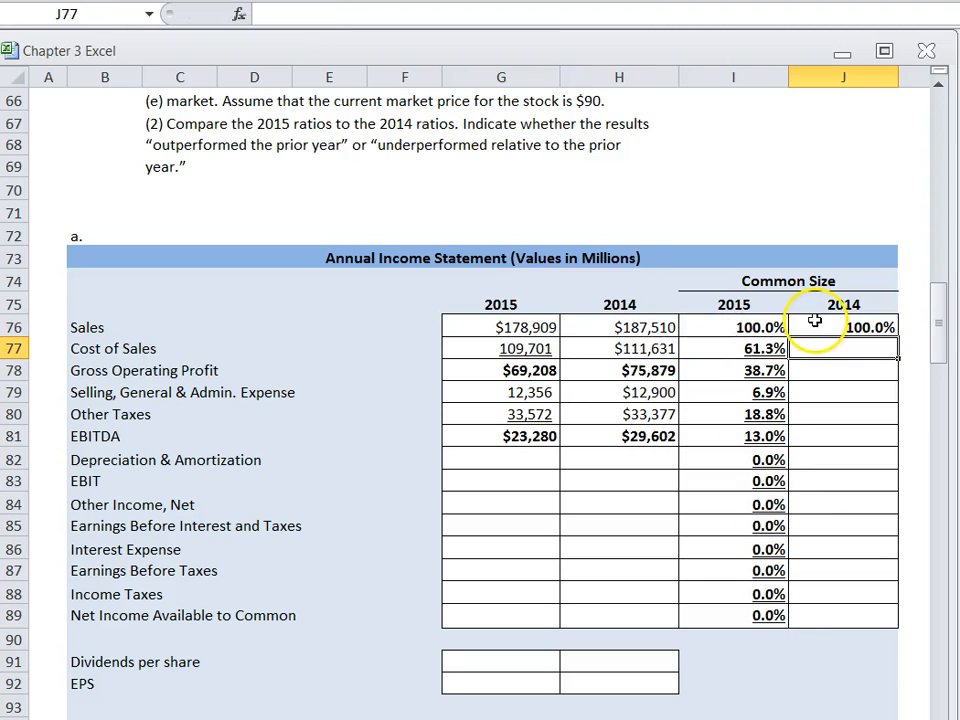
- Make the denominator in J76 absolute as $H$76 and fill the formula down through J89
{"action": "left_click", "coordinate": [862, 327]}
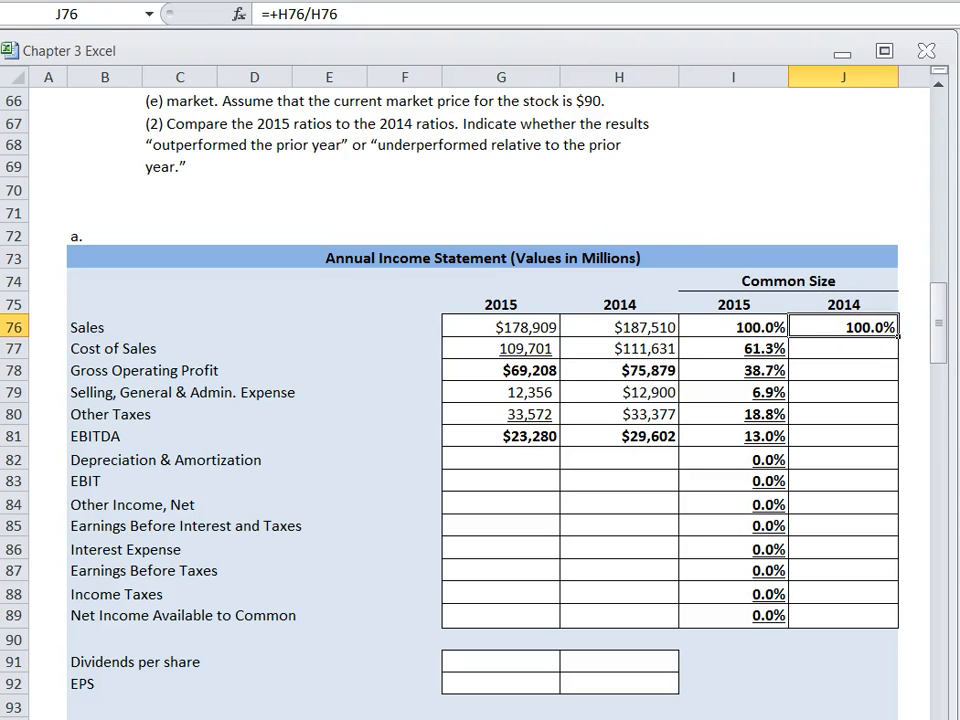
{"action": "left_click", "coordinate": [311, 14]}
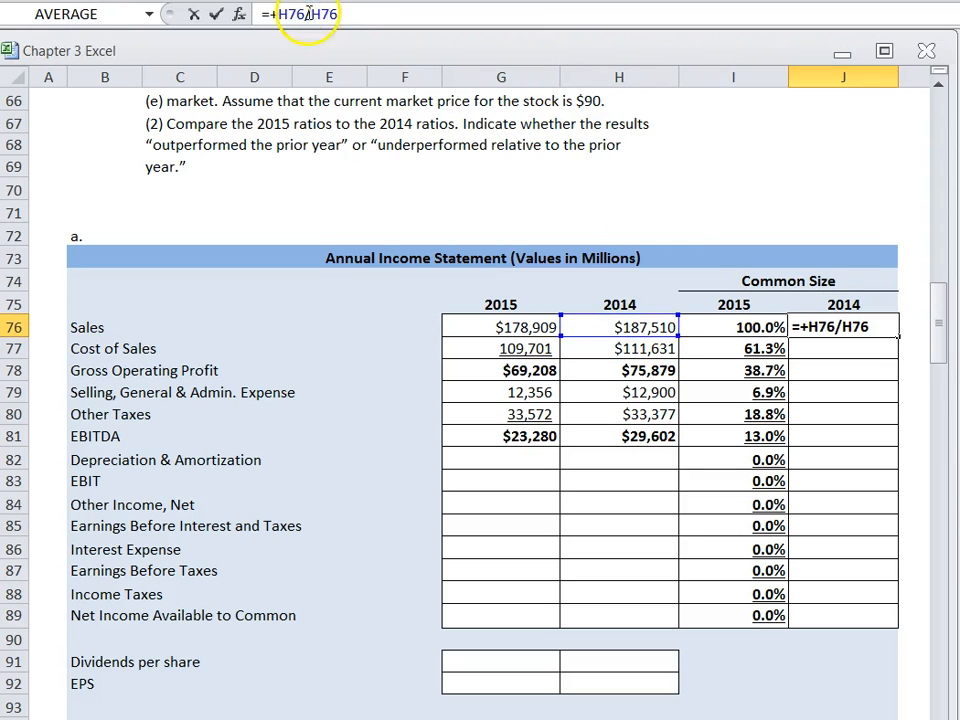
{"action": "key", "text": "F4"}
{"action": "key", "text": "Return"}
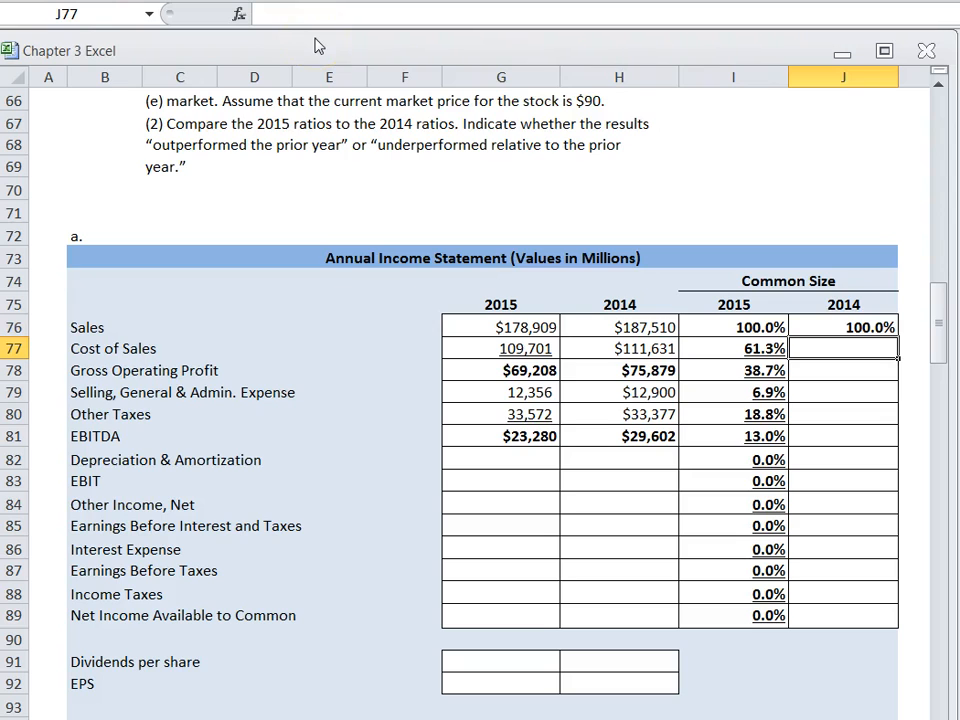
{"action": "left_click", "coordinate": [808, 320]}
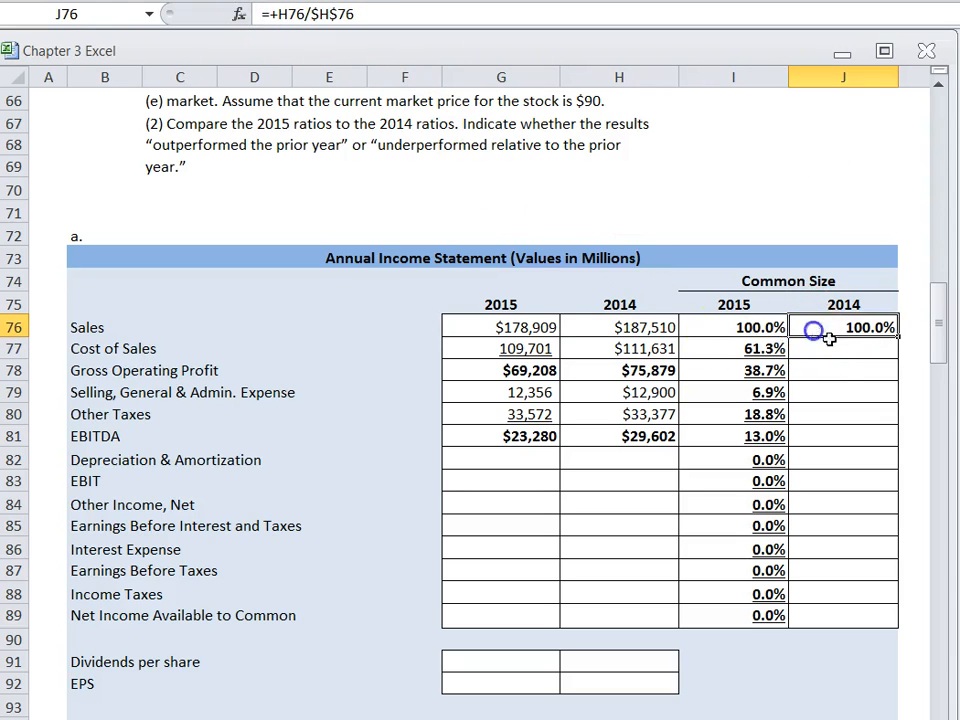
{"action": "left_click_drag", "start_coordinate": [898, 334], "coordinate": [880, 612]}
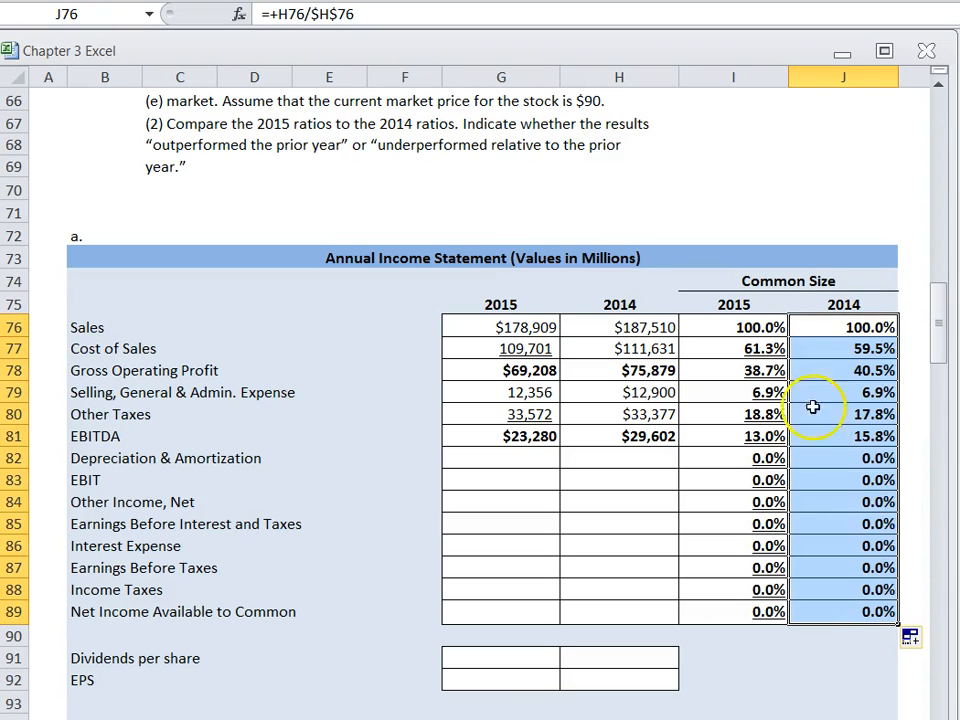
- Compare the 2015 and 2014 common-size percentages for cost of sales, gross operating profit, expenses, other taxes and EBITDA
{"action": "left_click", "coordinate": [816, 356]}
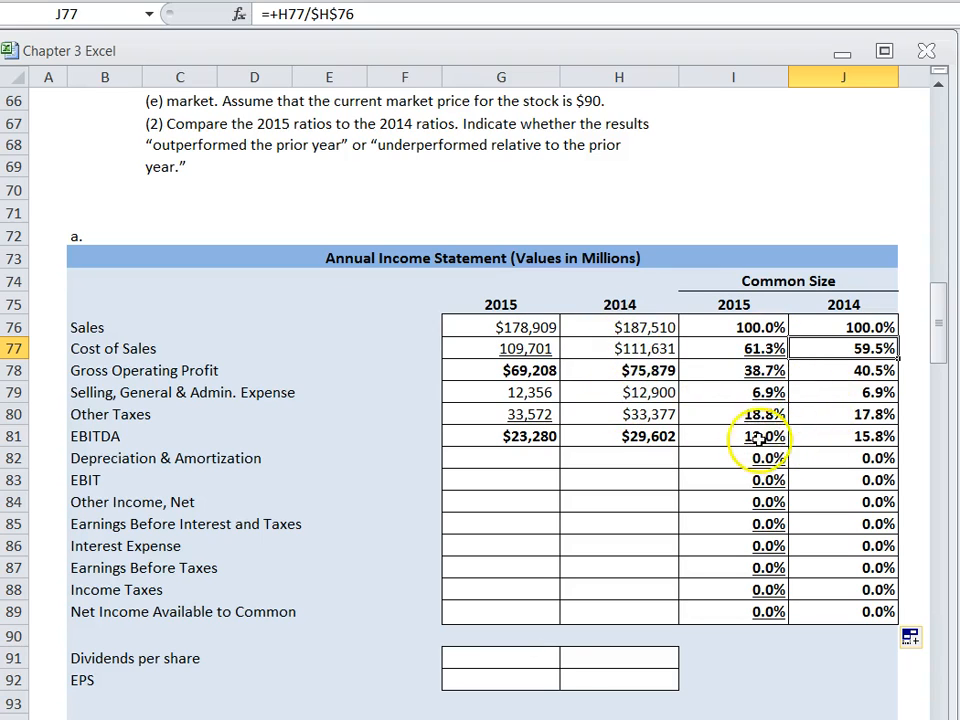
{"action": "left_click", "coordinate": [710, 397]}
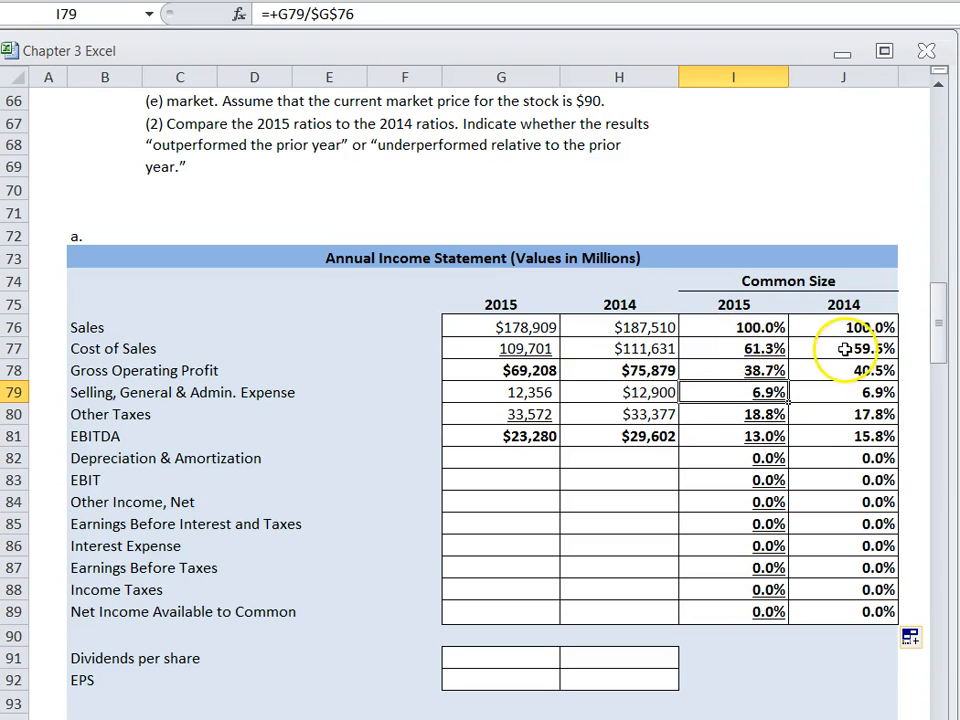
{"action": "left_click", "coordinate": [803, 349]}
{"action": "left_click", "coordinate": [726, 346]}
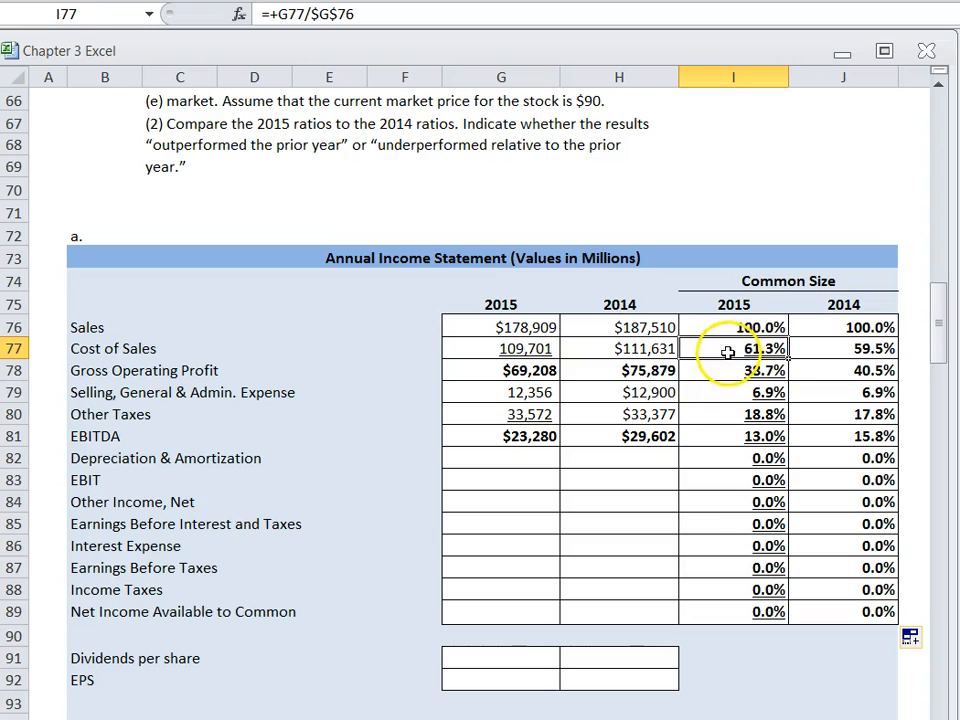
{"action": "left_click", "coordinate": [810, 372]}
{"action": "left_click", "coordinate": [752, 370]}
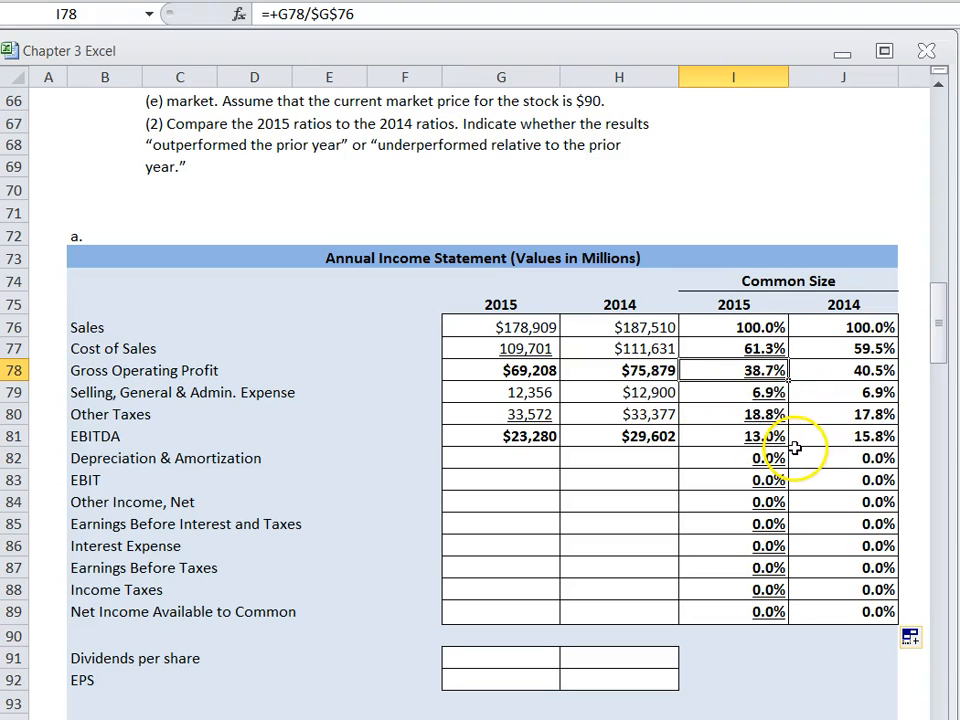
{"action": "left_click", "coordinate": [829, 416]}
{"action": "left_click", "coordinate": [762, 413]}
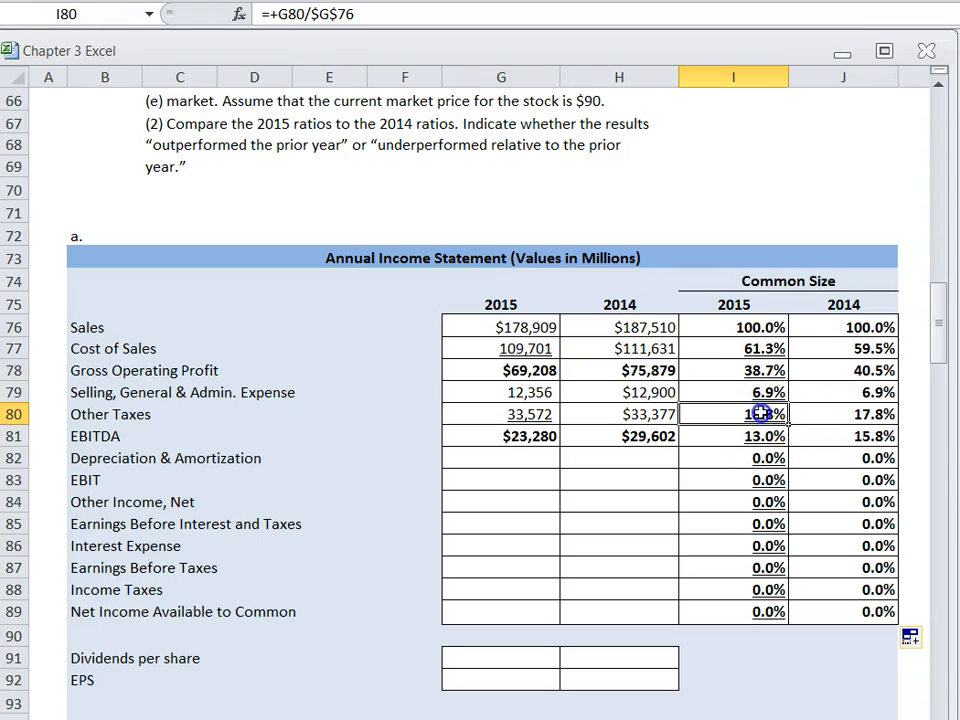
{"action": "left_click", "coordinate": [836, 436]}
{"action": "left_click", "coordinate": [744, 437]}
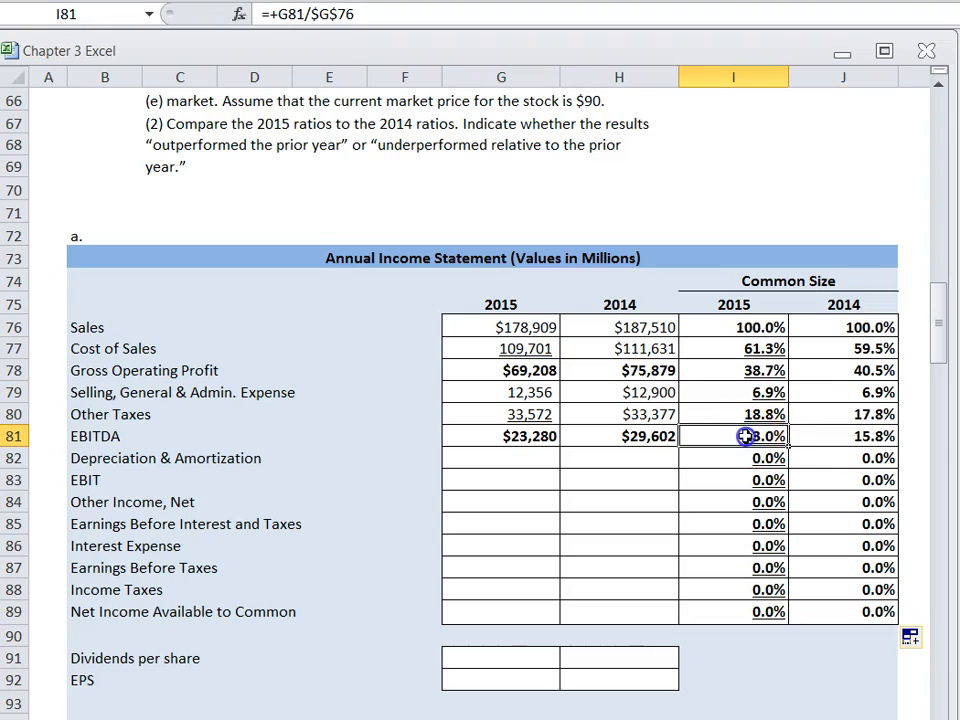
{"action": "left_click", "coordinate": [816, 418]}
{"action": "left_click", "coordinate": [765, 415]}
{"action": "left_click", "coordinate": [700, 437]}
{"action": "left_click", "coordinate": [809, 437]}
{"action": "left_click", "coordinate": [760, 437]}
- Review the part b balance sheet task, switch to the Managerial Finance e-textbook, and check the page 115 result for Table 3.2
{"action": "scroll", "coordinate": [444, 290], "scroll_direction": "up", "scroll_amount": 2}
{"action": "scroll", "coordinate": [432, 285], "scroll_direction": "up", "scroll_amount": 4}
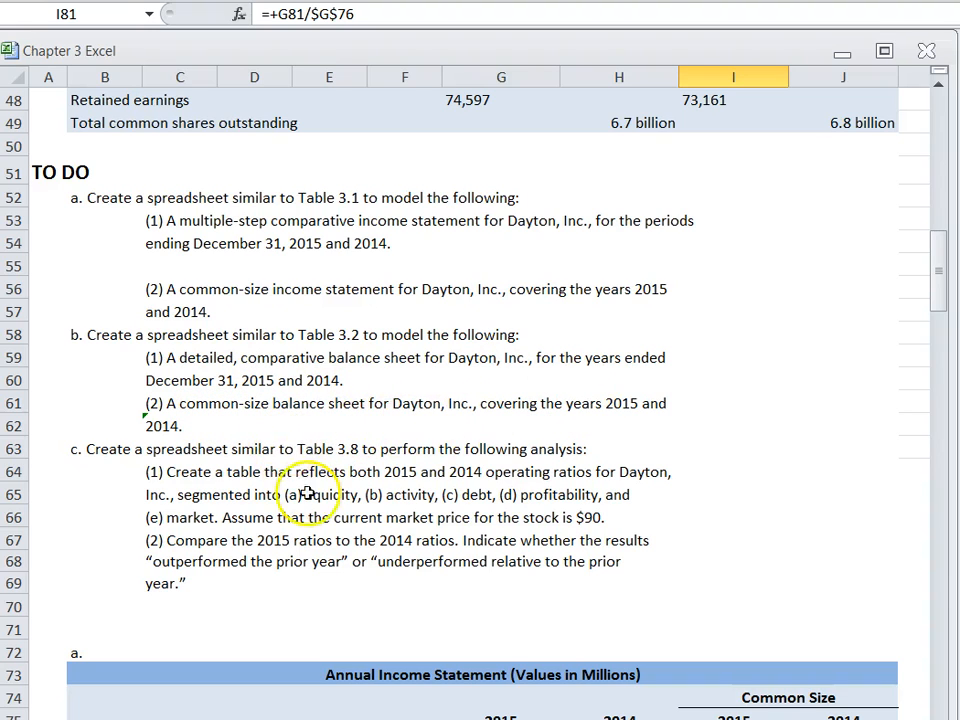
{"action": "scroll", "coordinate": [298, 408], "scroll_direction": "down", "scroll_amount": 1}
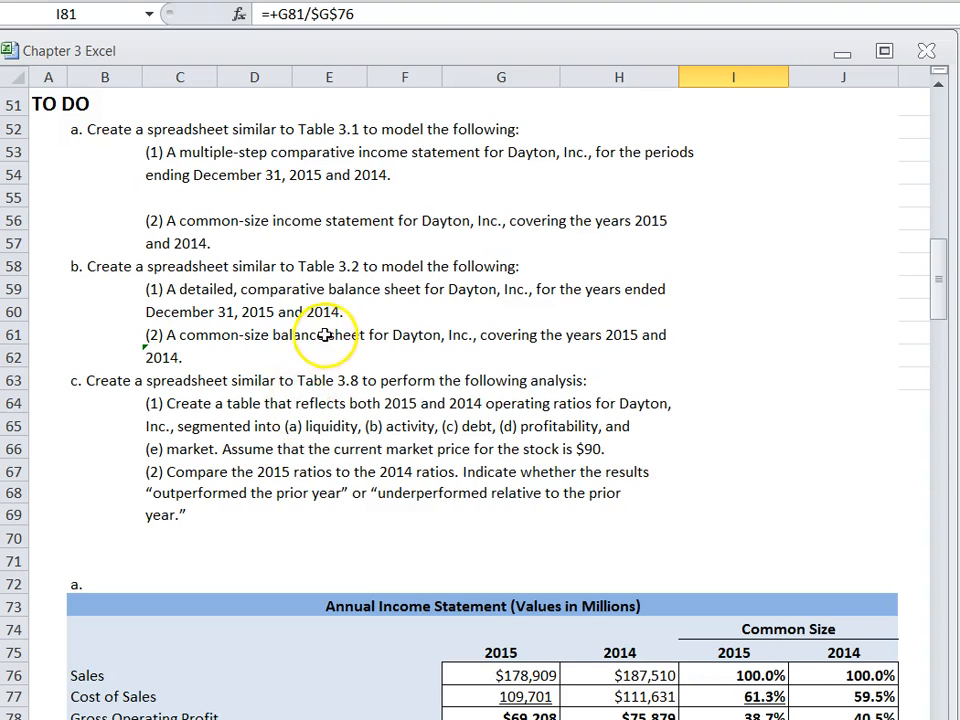
{"action": "left_click", "coordinate": [332, 716]}
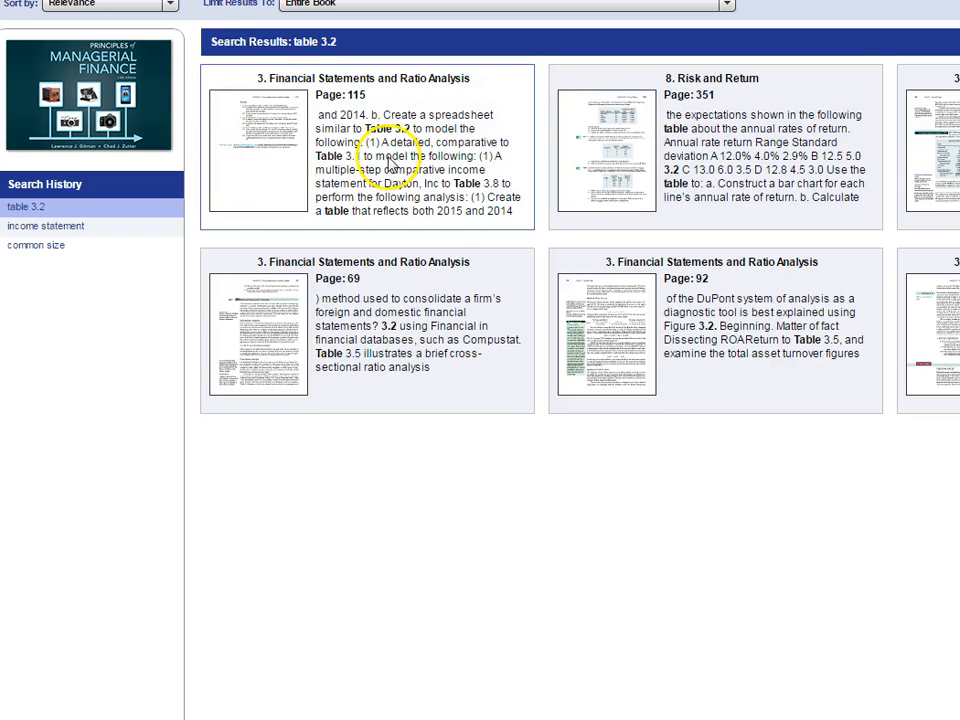
{"action": "left_click", "coordinate": [384, 160]}
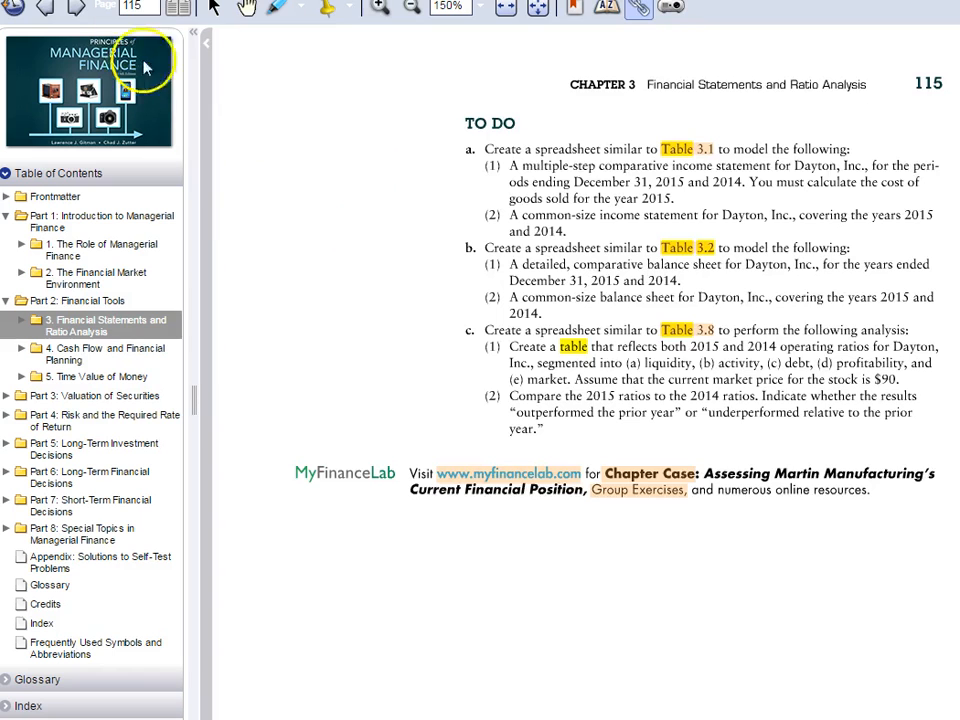
{"action": "left_click", "coordinate": [20, 2]}
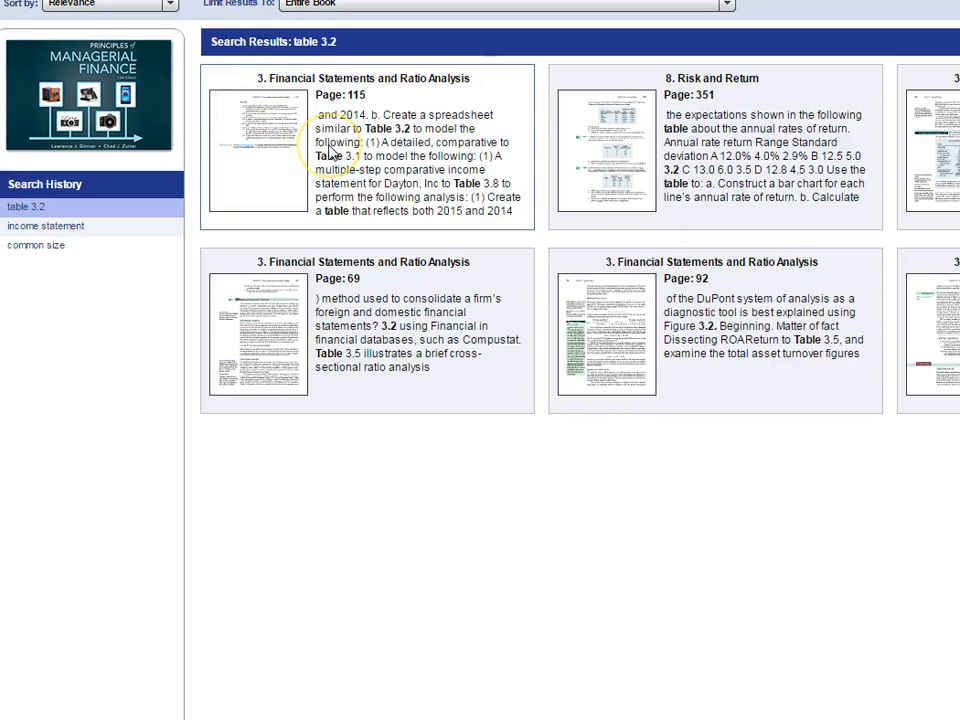
- Open the page 69 search result and go back to page 65 to examine the Table 3.2 Bartlett Company Balance Sheets
{"action": "left_click", "coordinate": [371, 321]}
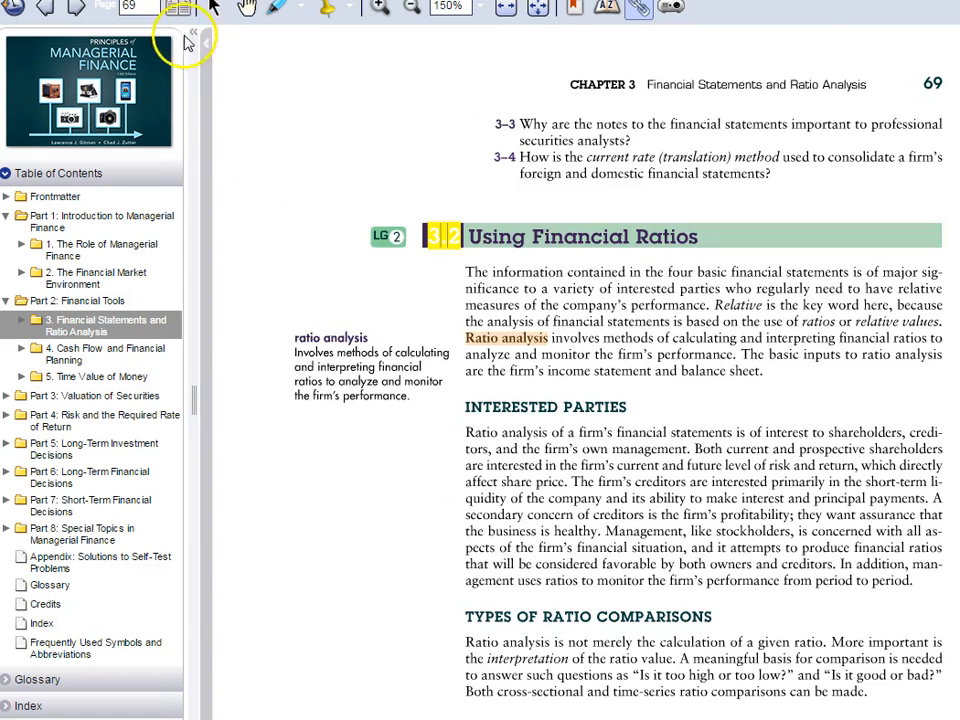
{"action": "left_click", "coordinate": [77, 12]}
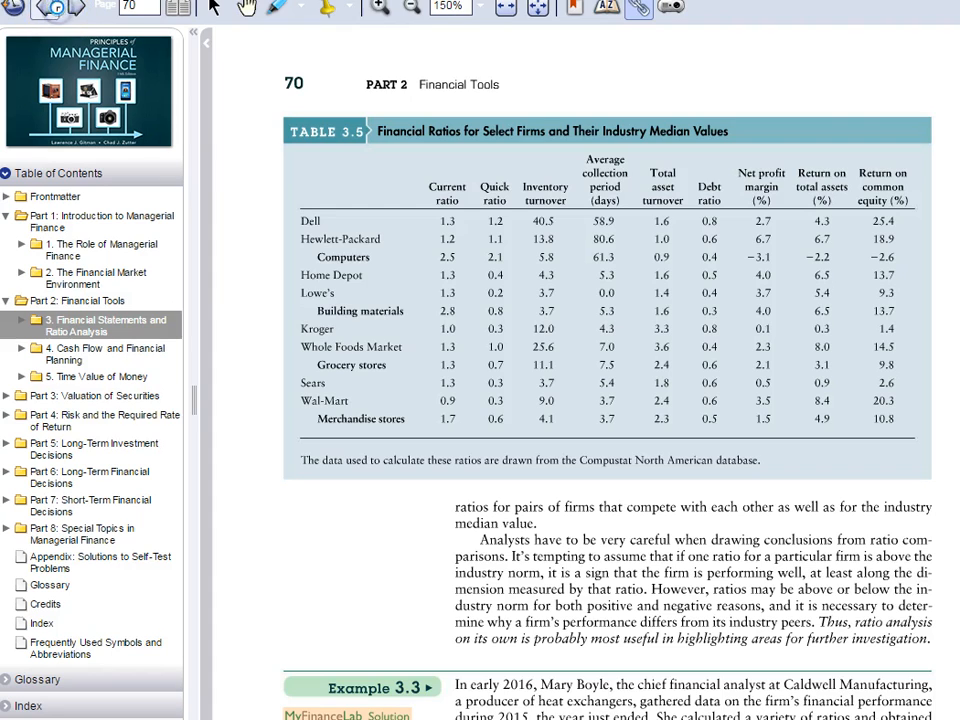
{"action": "left_click", "coordinate": [50, 9]}
{"action": "left_click", "coordinate": [44, 12]}
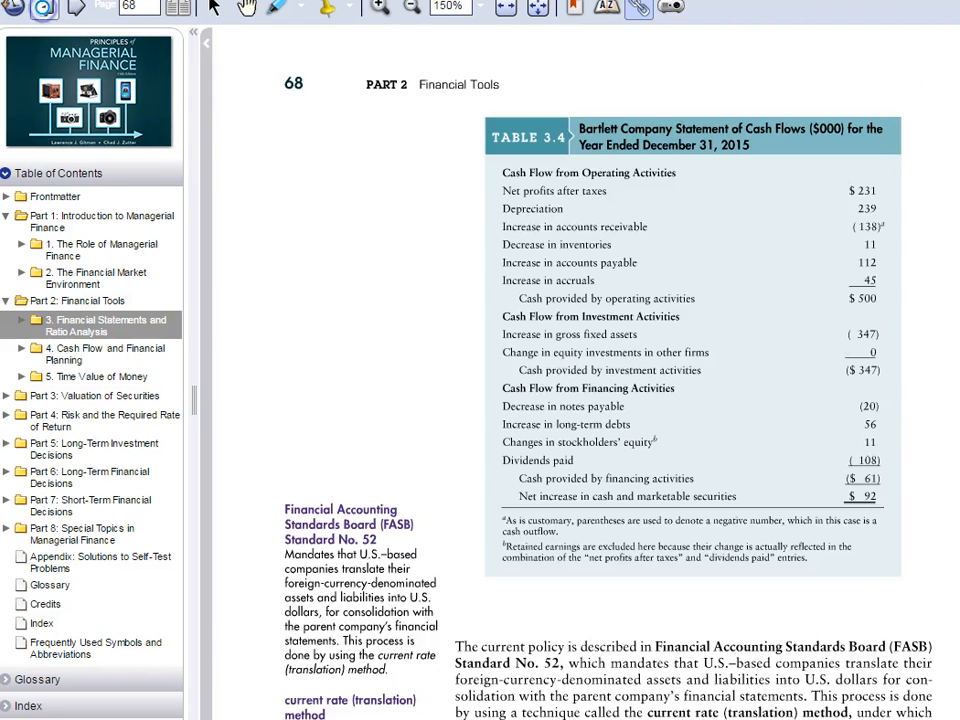
{"action": "left_click", "coordinate": [44, 12]}
{"action": "left_click", "coordinate": [44, 12]}
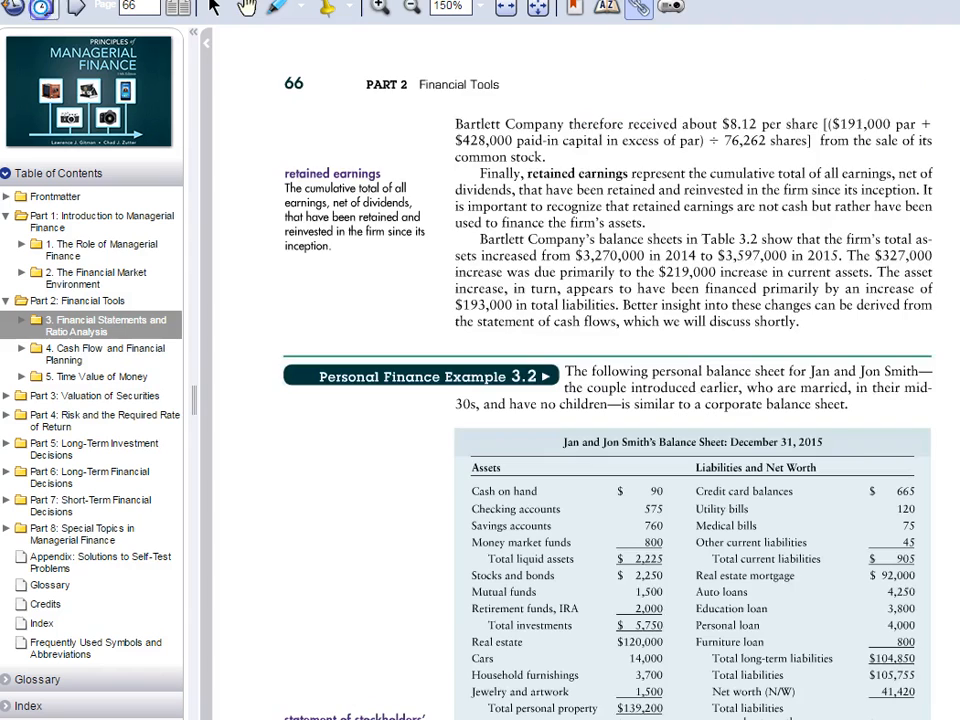
{"action": "left_click", "coordinate": [44, 12]}
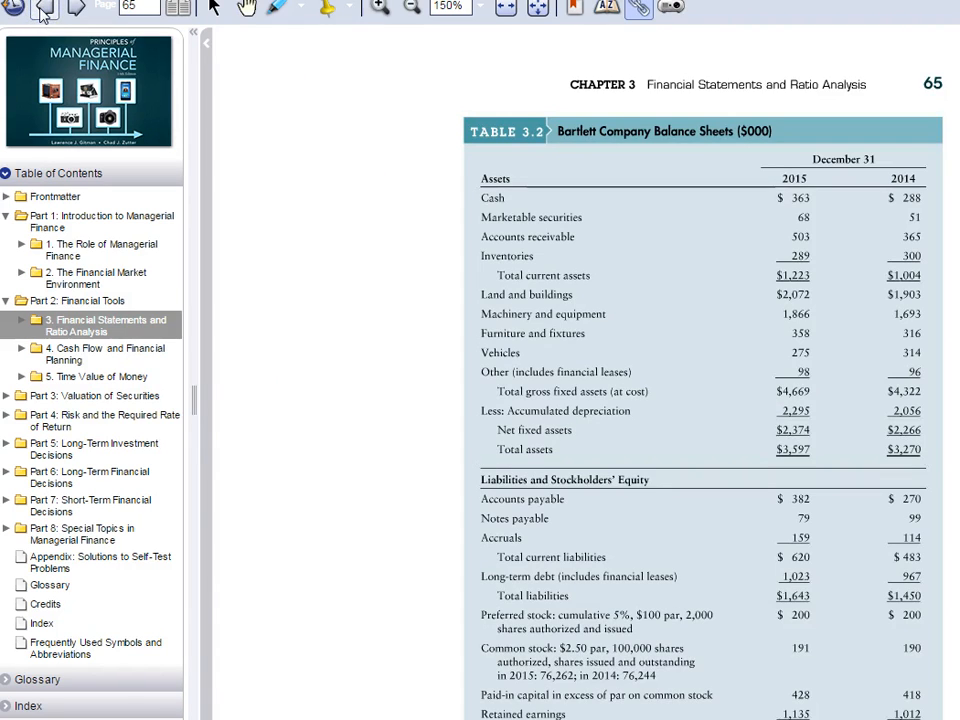
{"action": "scroll", "coordinate": [446, 270], "scroll_direction": "down", "scroll_amount": 1}
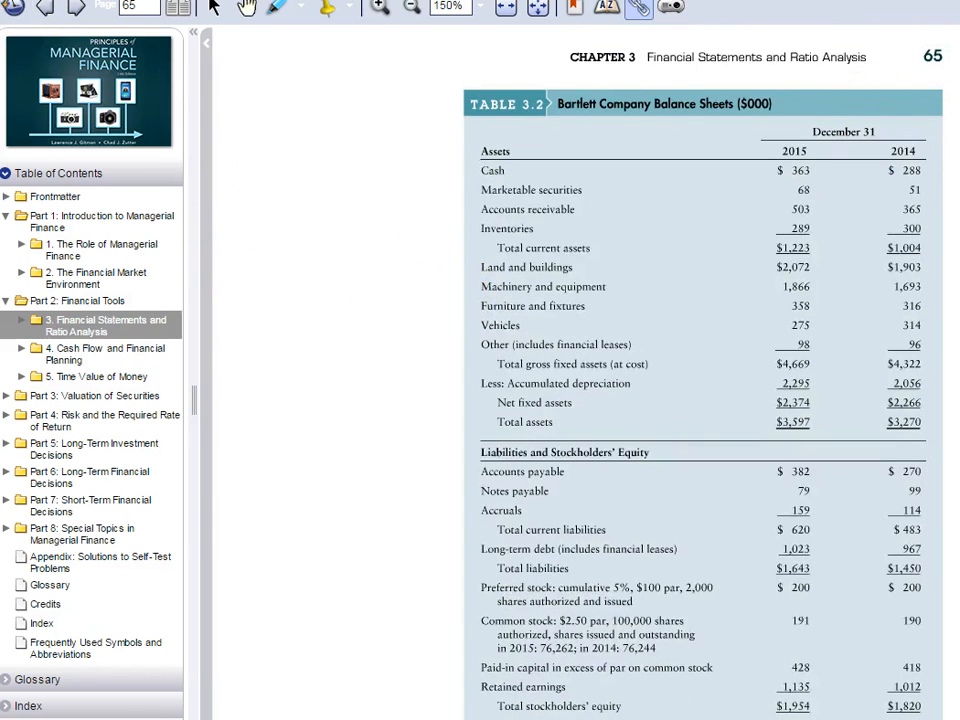
{"action": "scroll", "coordinate": [545, 205], "scroll_direction": "down", "scroll_amount": 1}
{"action": "scroll", "coordinate": [510, 214], "scroll_direction": "down", "scroll_amount": 1}
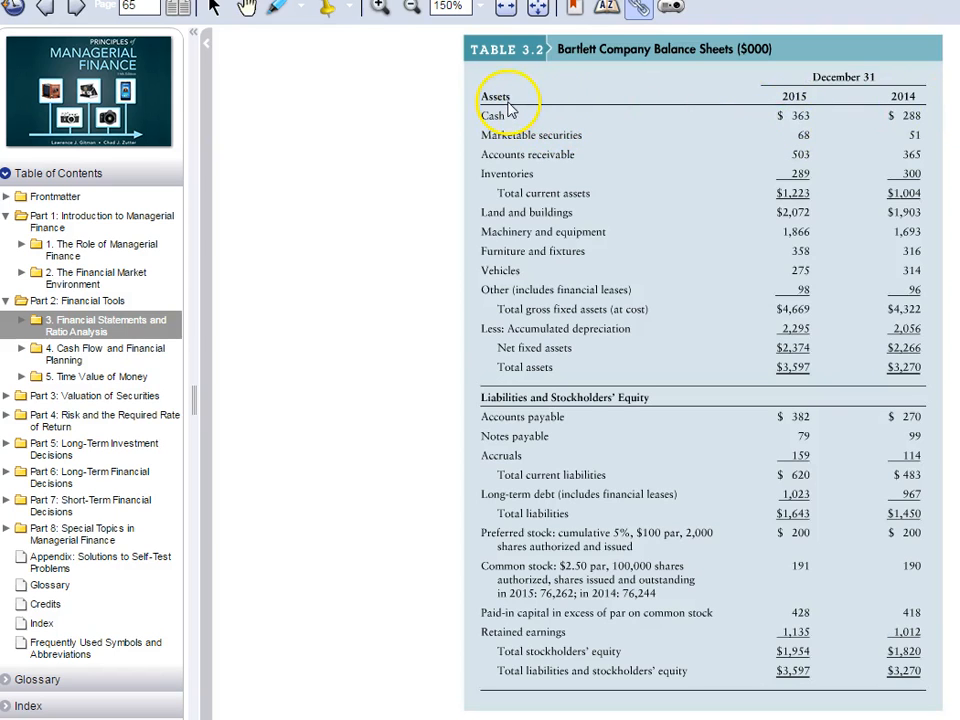
- Examine Table 3.2, page ahead past Table 3.3 to the Table 3.4 cash flow statement on page 68, and return to page 65
{"action": "scroll", "coordinate": [827, 485], "scroll_direction": "down", "scroll_amount": 4}
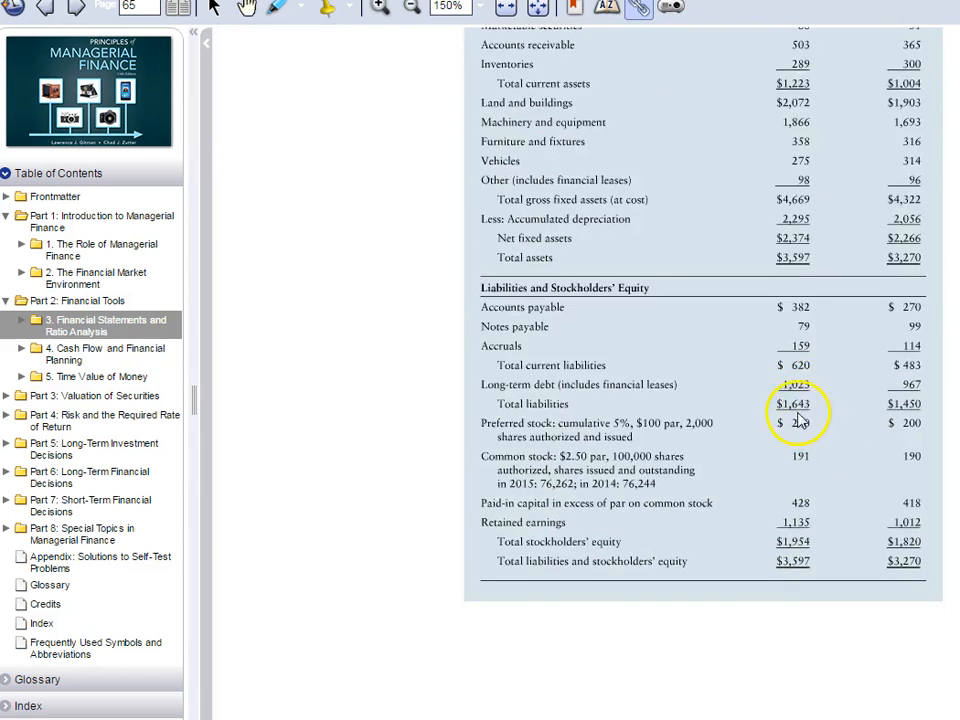
{"action": "scroll", "coordinate": [797, 413], "scroll_direction": "up", "scroll_amount": 4}
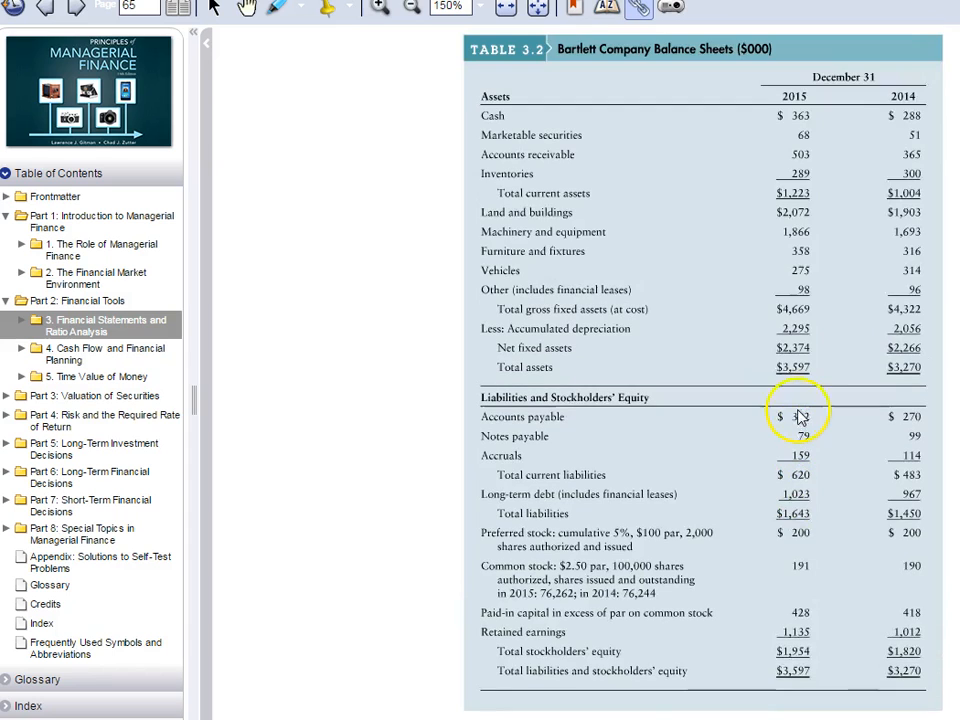
{"action": "left_click", "coordinate": [76, 10]}
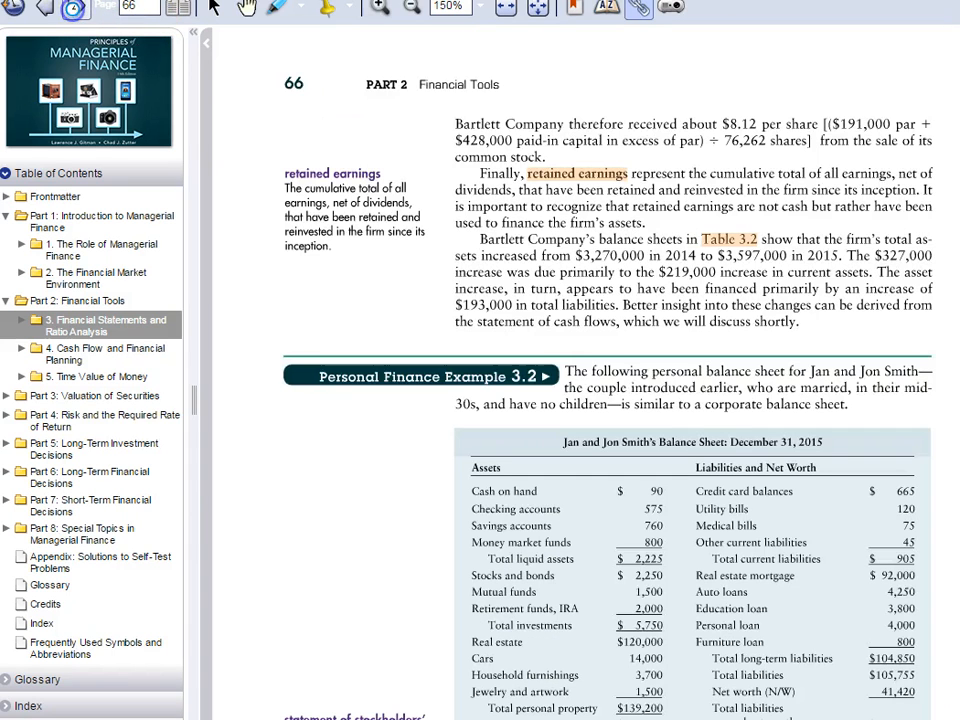
{"action": "left_click", "coordinate": [76, 10]}
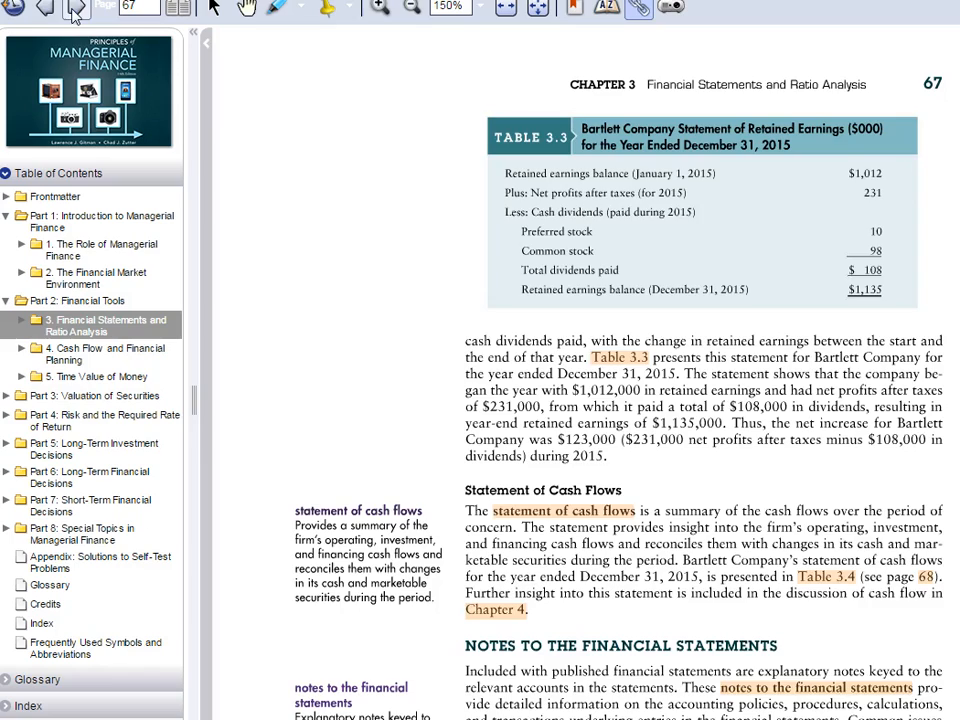
{"action": "left_click", "coordinate": [76, 10]}
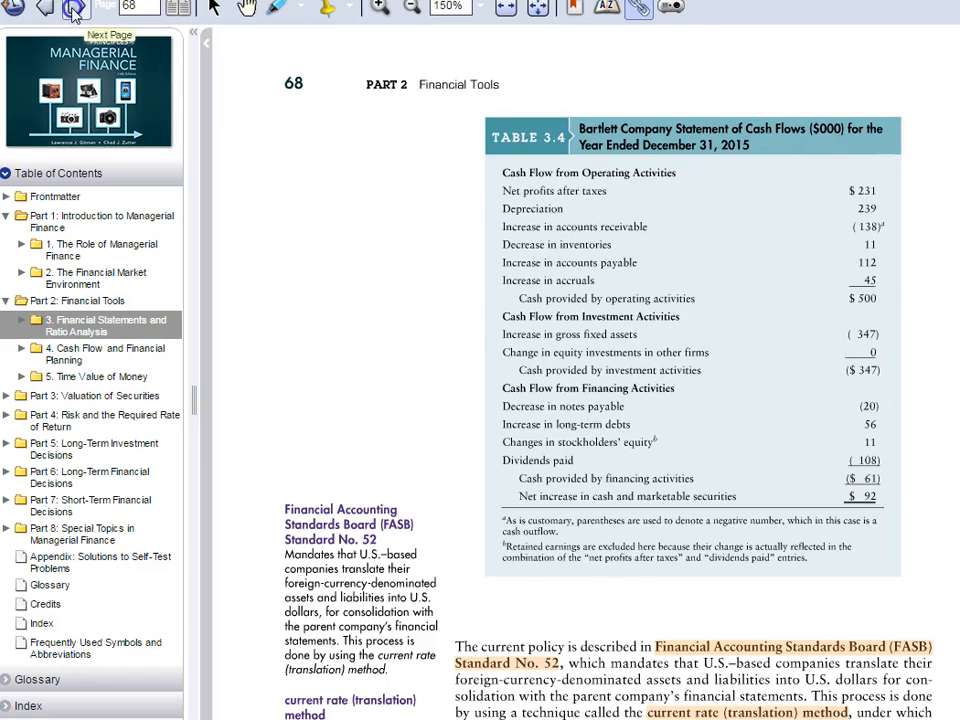
{"action": "left_click", "coordinate": [72, 10]}
{"action": "left_click", "coordinate": [40, 11]}
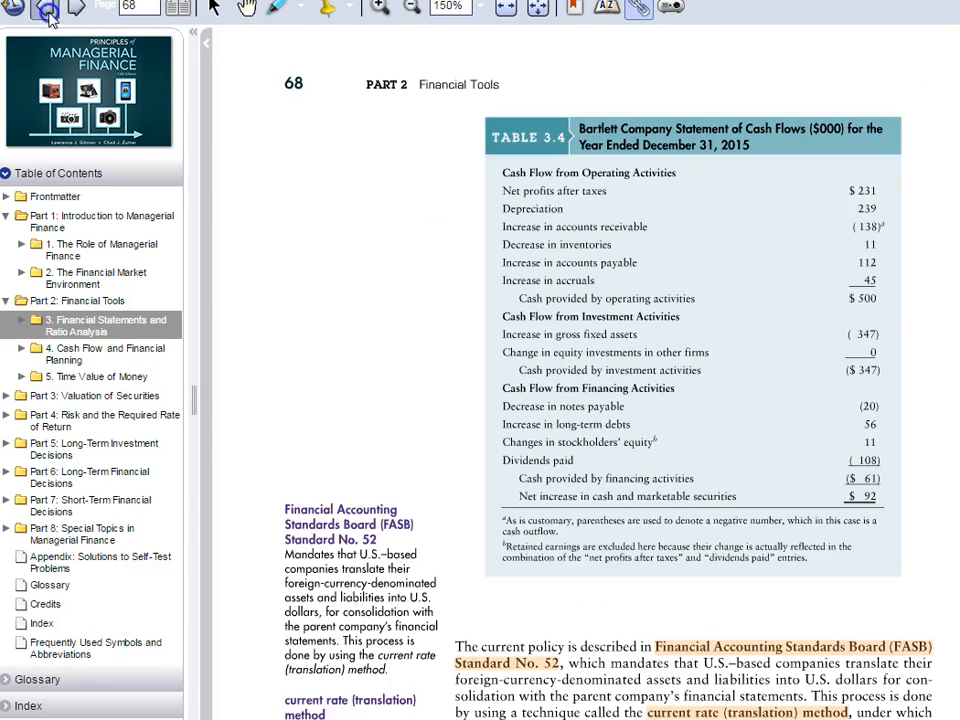
{"action": "left_click", "coordinate": [45, 12]}
{"action": "left_click", "coordinate": [45, 12]}
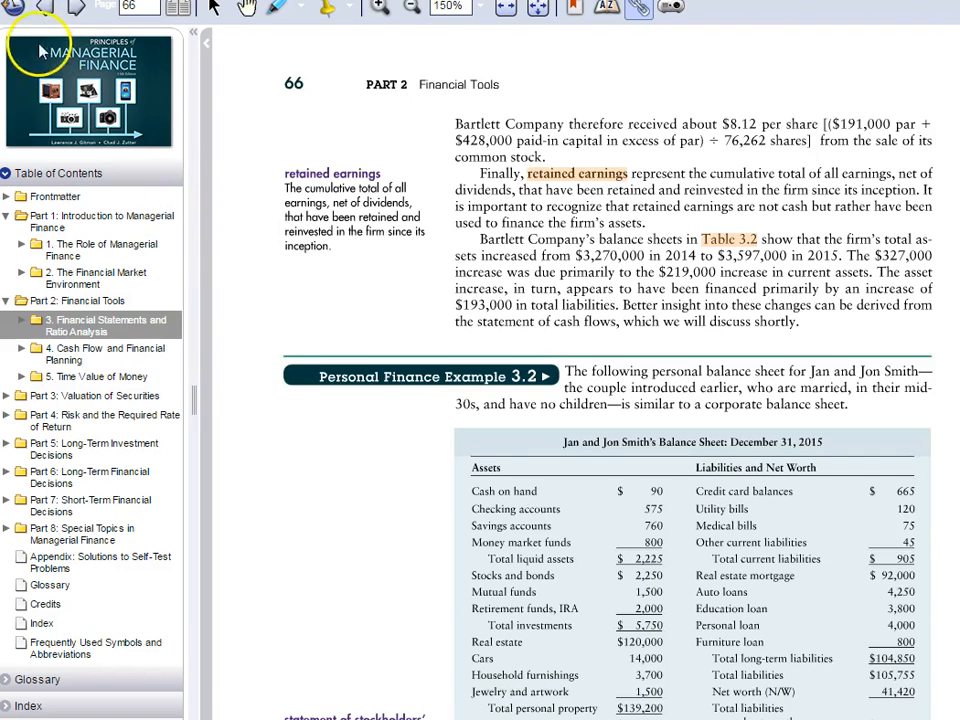
{"action": "left_click", "coordinate": [40, 14]}
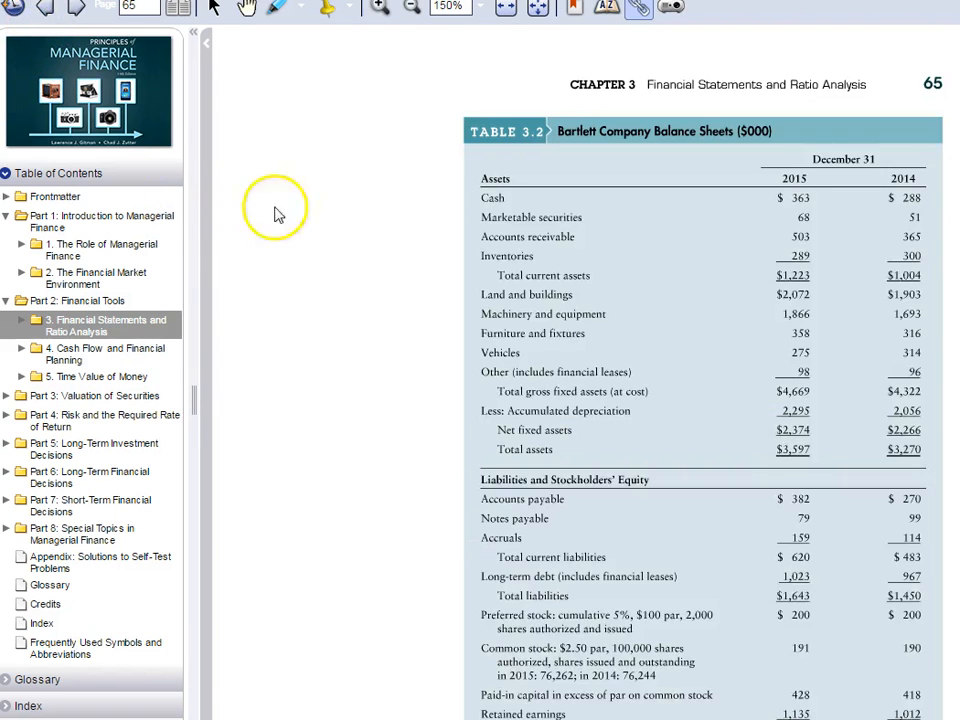
{"action": "scroll", "coordinate": [320, 245], "scroll_direction": "down", "scroll_amount": 1}
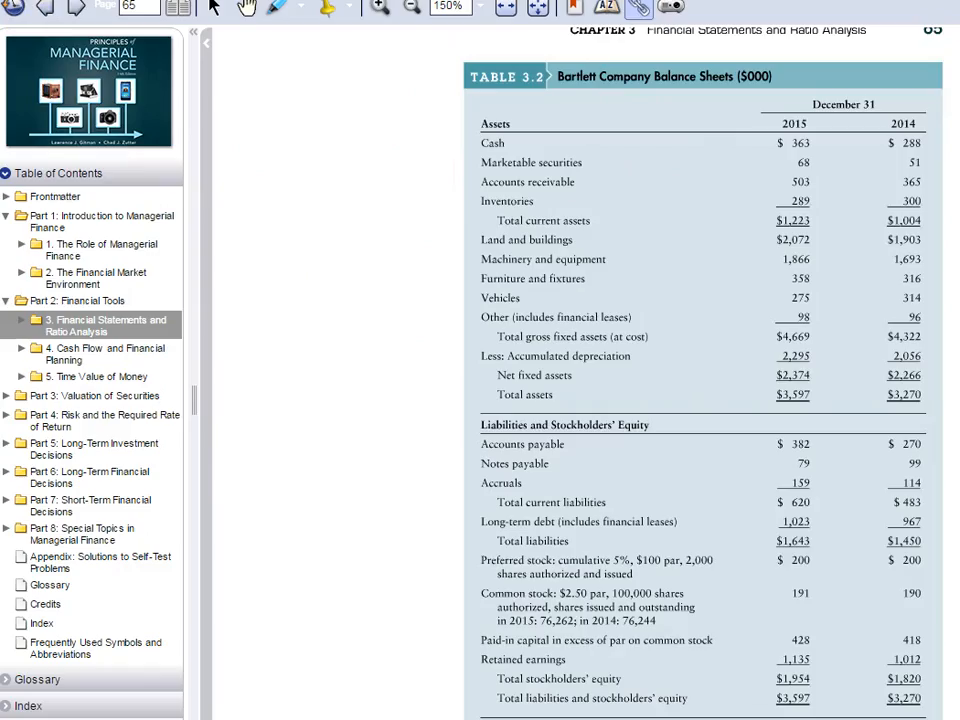
- Switch to the Chapter 3 Excel workbook and link 2015 Cash and Equivalents in G108 of the part b balance sheet to G35
{"action": "key", "text": "alt+Tab"}
{"action": "scroll", "coordinate": [495, 444], "scroll_direction": "down", "scroll_amount": 3}
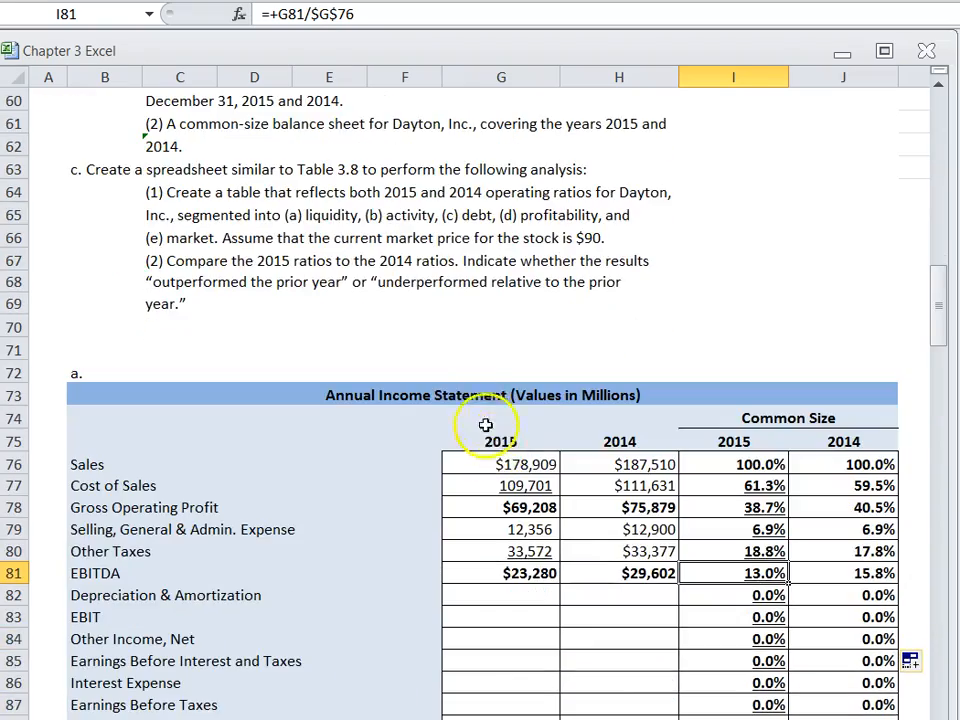
{"action": "scroll", "coordinate": [455, 370], "scroll_direction": "up", "scroll_amount": 1}
{"action": "scroll", "coordinate": [380, 300], "scroll_direction": "down", "scroll_amount": 4}
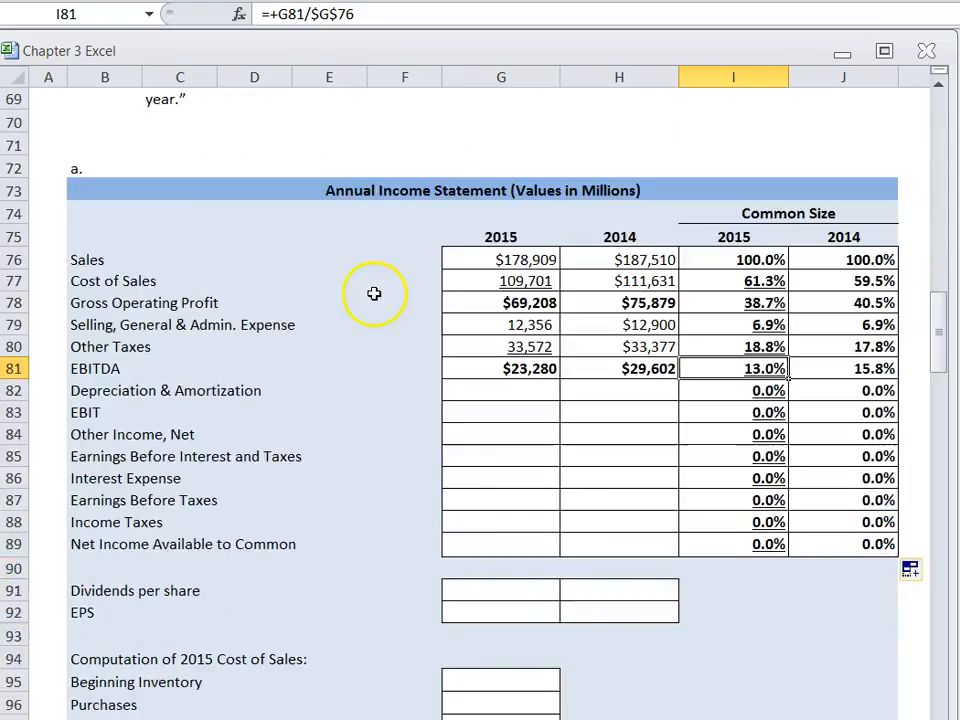
{"action": "scroll", "coordinate": [378, 296], "scroll_direction": "down", "scroll_amount": 9}
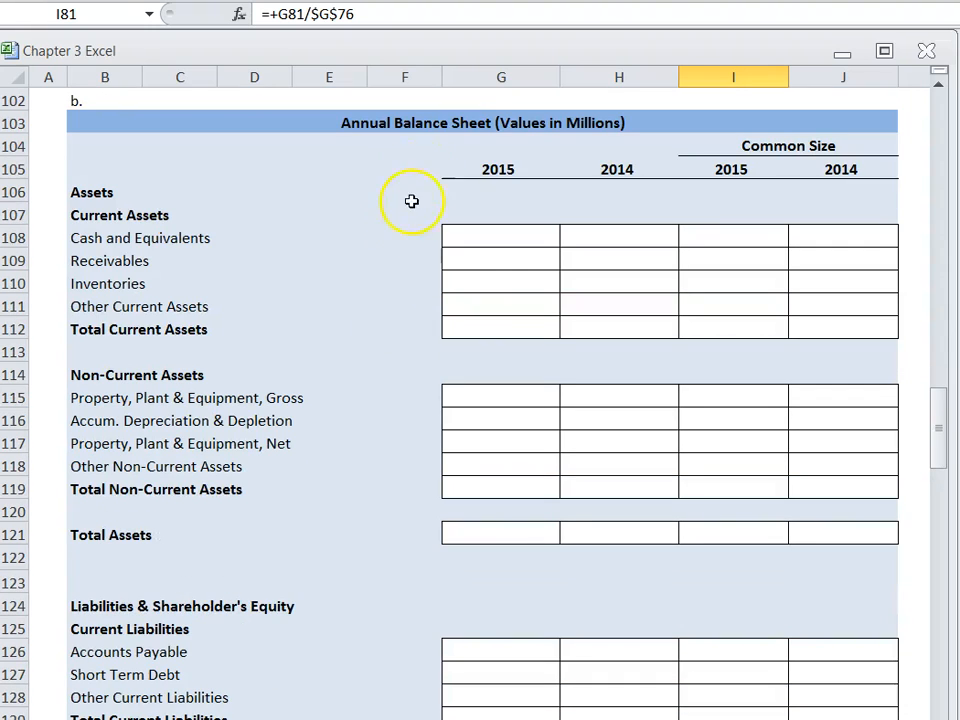
{"action": "scroll", "coordinate": [435, 407], "scroll_direction": "down", "scroll_amount": 1}
{"action": "scroll", "coordinate": [442, 402], "scroll_direction": "up", "scroll_amount": 1}
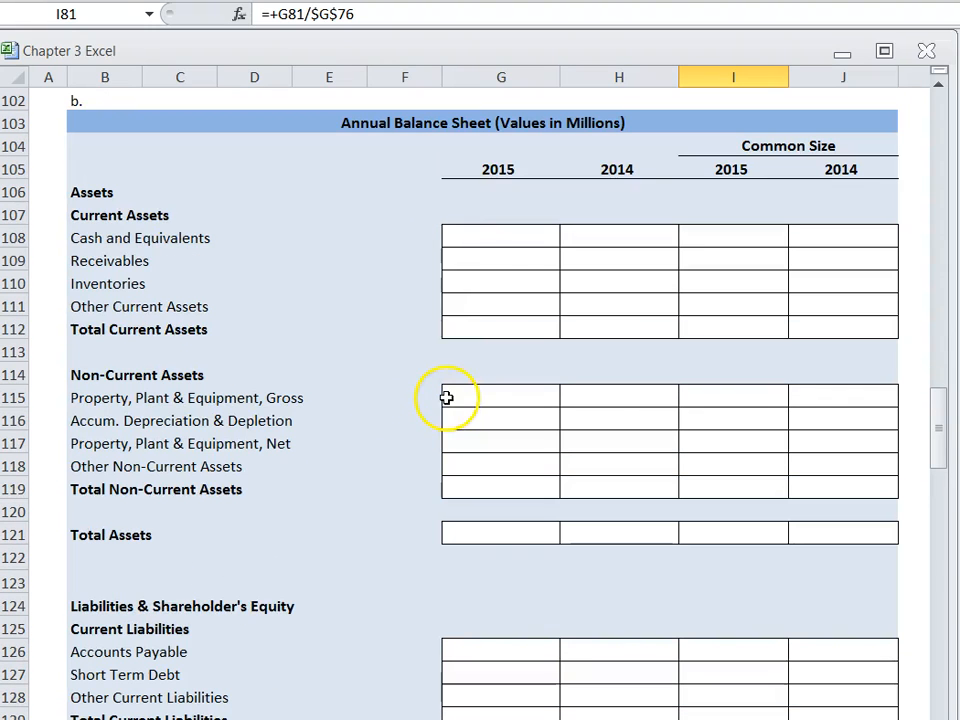
{"action": "left_click", "coordinate": [458, 235]}
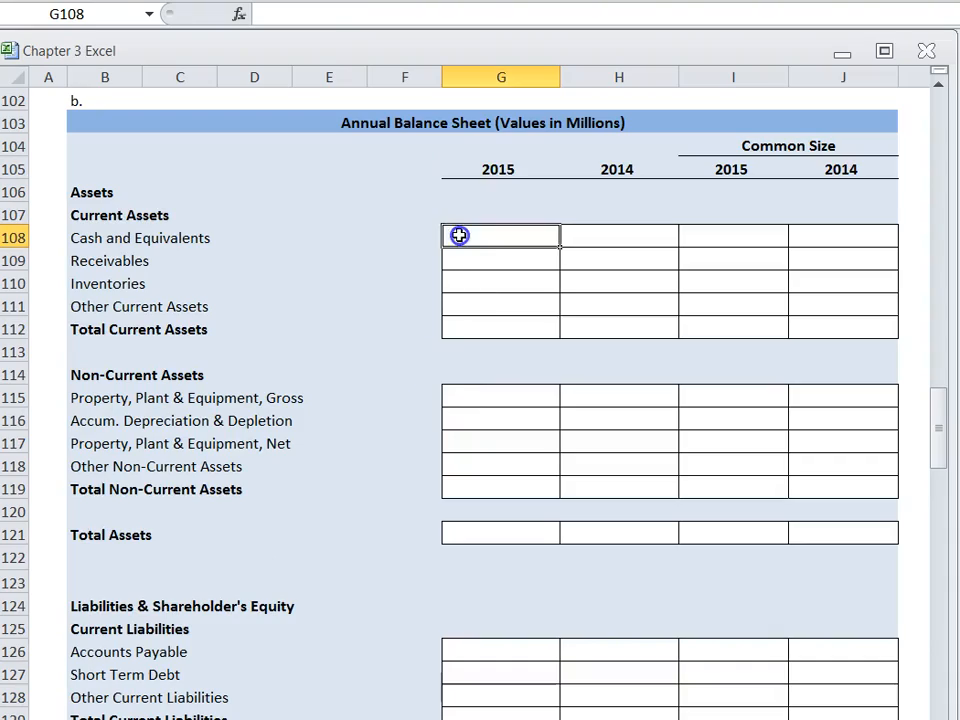
{"action": "type", "text": "+"}
{"action": "scroll", "coordinate": [458, 238], "scroll_direction": "up", "scroll_amount": 7}
{"action": "scroll", "coordinate": [458, 238], "scroll_direction": "up", "scroll_amount": 18}
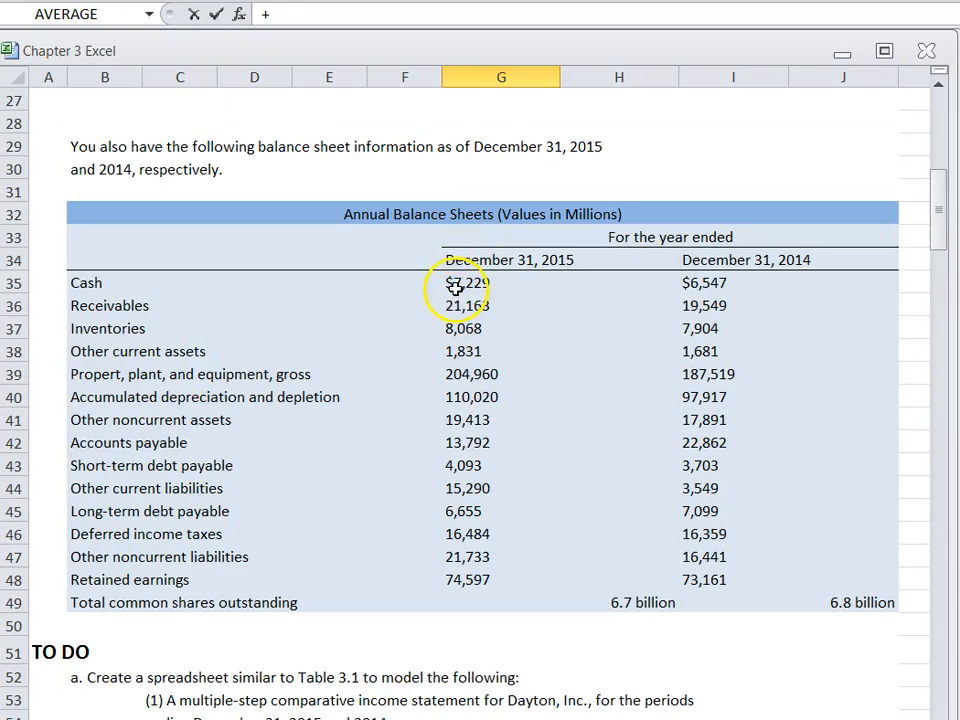
{"action": "left_click", "coordinate": [455, 287]}
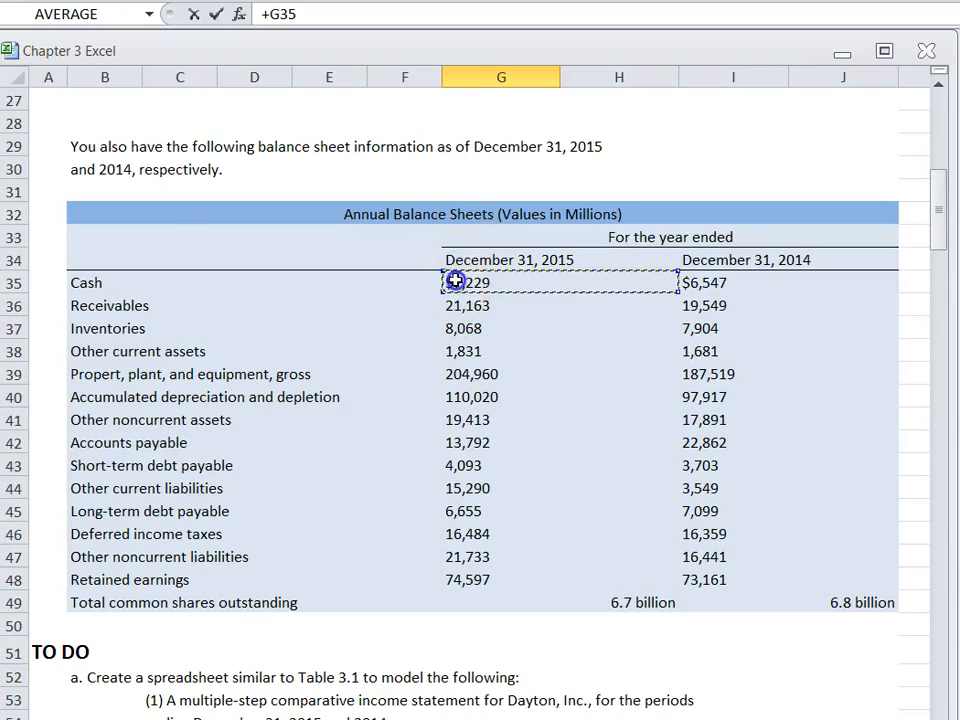
{"action": "key", "text": "Return"}
- Fill the G108 formula down through G111 for 2015 receivables, inventories and other current assets, checking the row order against the source balance sheet
{"action": "scroll", "coordinate": [621, 283], "scroll_direction": "down", "scroll_amount": 2}
{"action": "scroll", "coordinate": [650, 310], "scroll_direction": "down", "scroll_amount": 1}
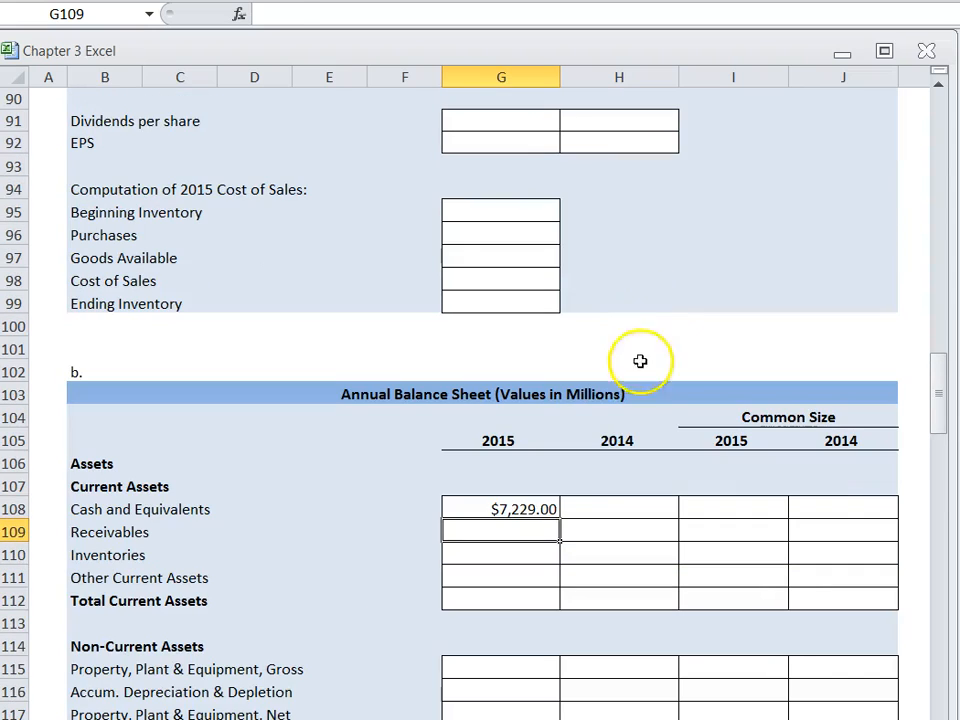
{"action": "left_click", "coordinate": [548, 510]}
{"action": "left_click_drag", "start_coordinate": [562, 519], "coordinate": [549, 554]}
{"action": "scroll", "coordinate": [553, 390], "scroll_direction": "up", "scroll_amount": 19}
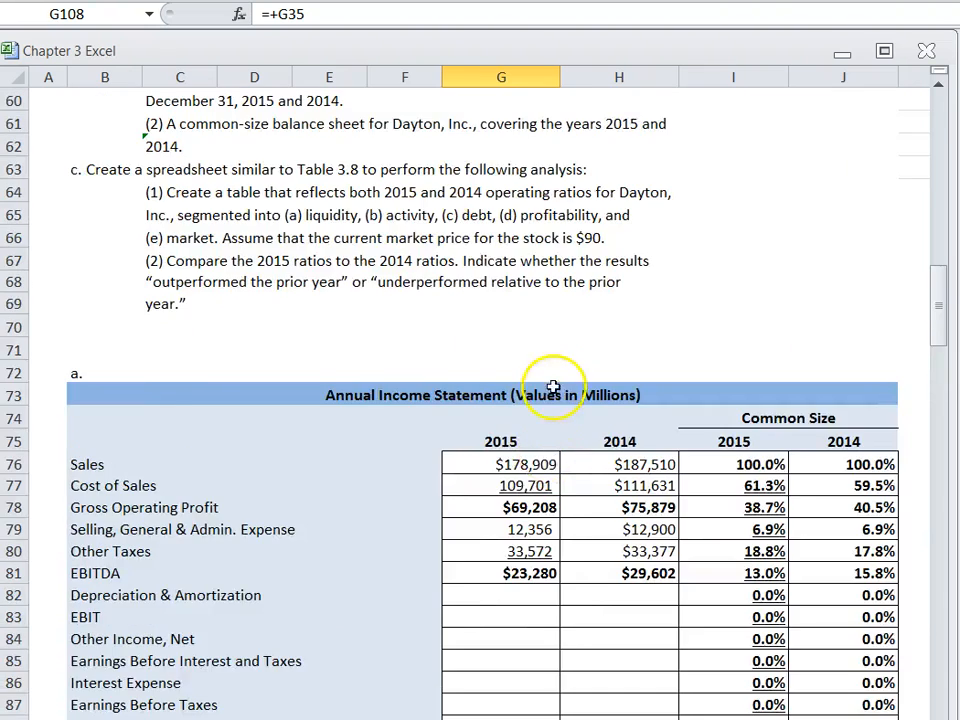
{"action": "scroll", "coordinate": [556, 355], "scroll_direction": "up", "scroll_amount": 2}
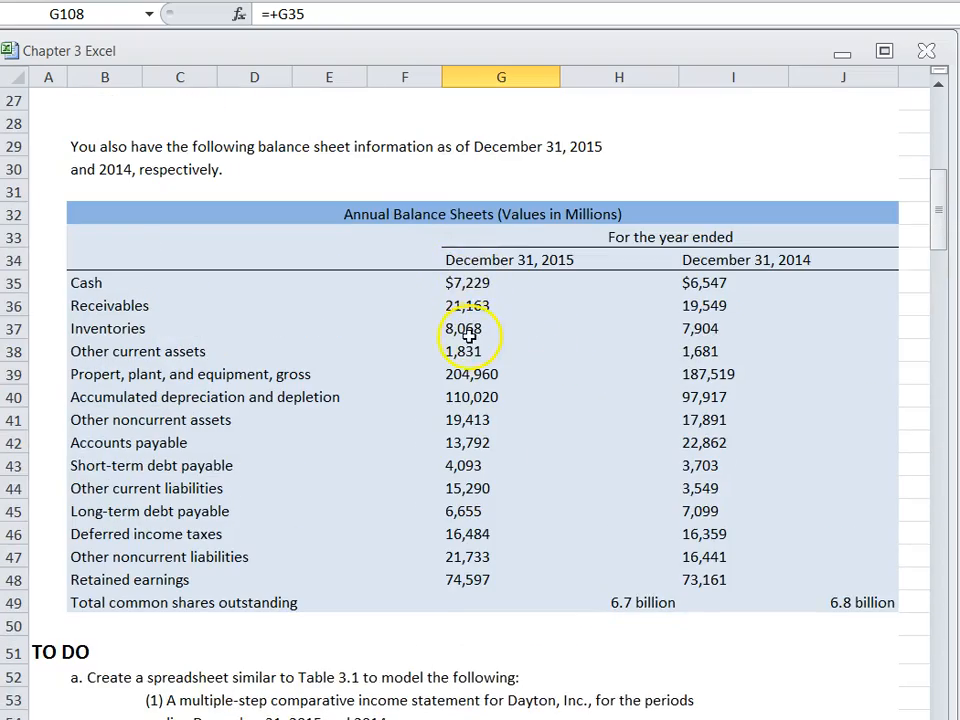
{"action": "scroll", "coordinate": [482, 352], "scroll_direction": "down", "scroll_amount": 20}
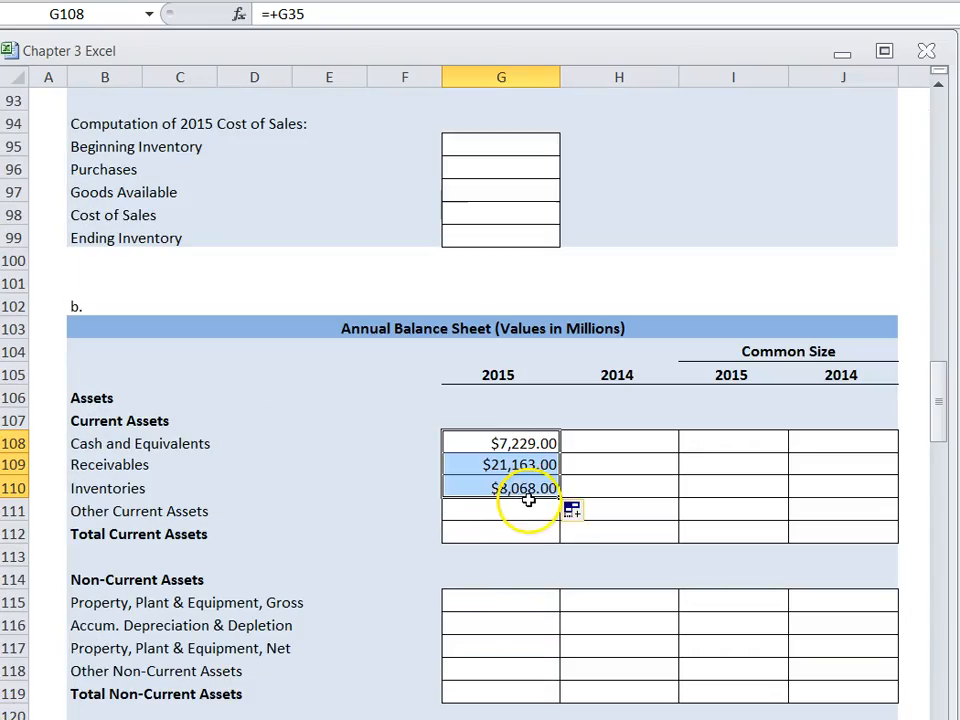
{"action": "left_click_drag", "start_coordinate": [560, 500], "coordinate": [561, 513]}
- Link 2014 Cash and Equivalents in H108 to I35 and fill the formula down through Other Current Assets in H111
{"action": "left_click", "coordinate": [607, 440]}
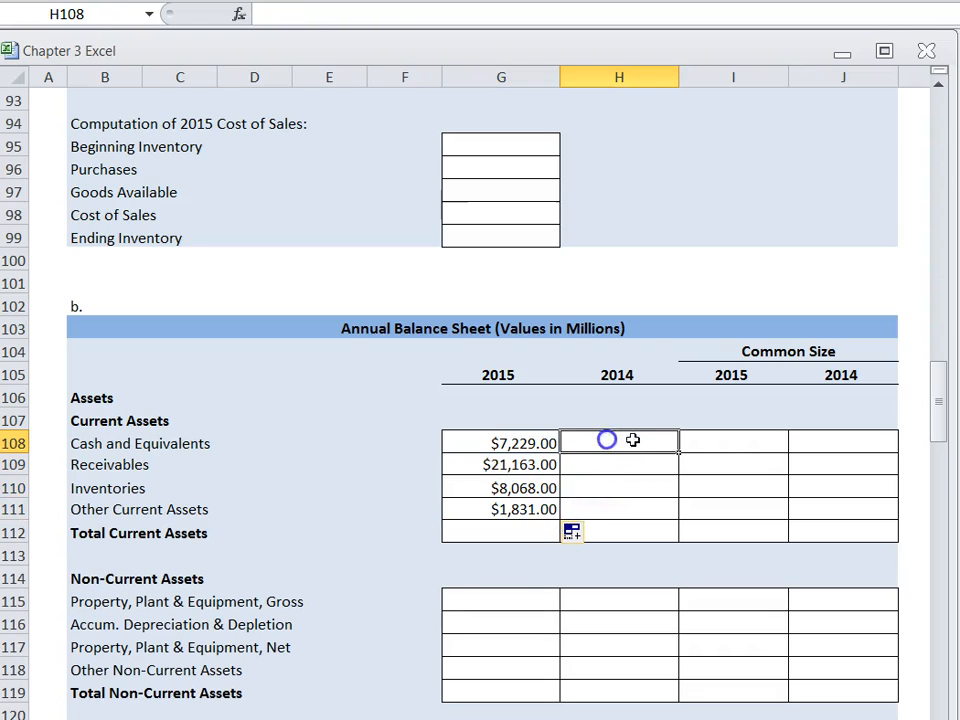
{"action": "type", "text": "+"}
{"action": "scroll", "coordinate": [608, 407], "scroll_direction": "up", "scroll_amount": 20}
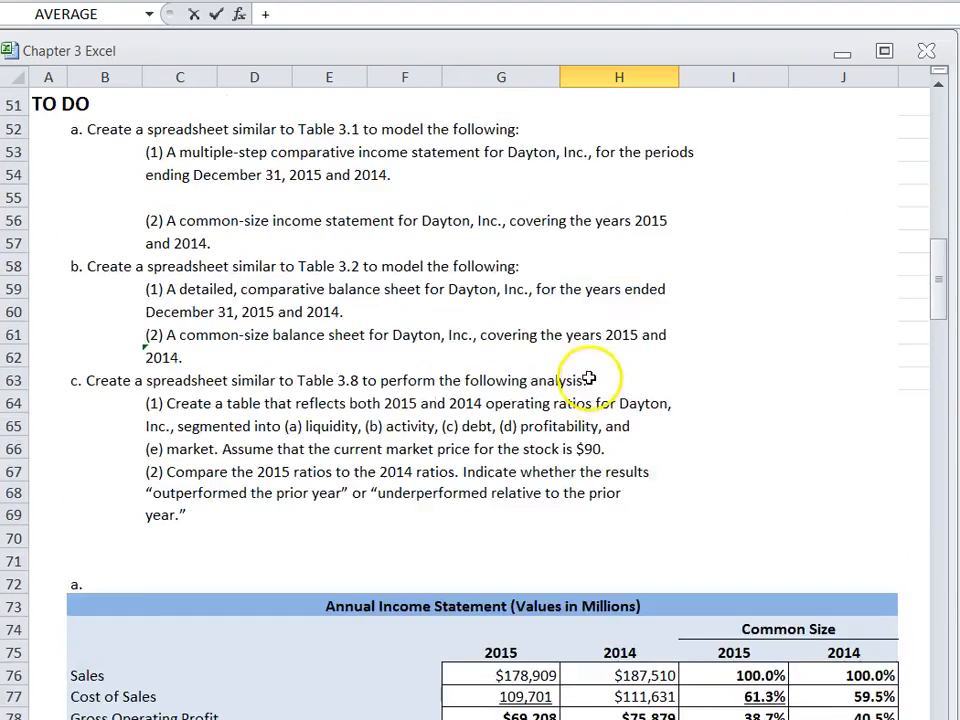
{"action": "left_click", "coordinate": [664, 358]}
{"action": "left_click", "coordinate": [713, 355]}
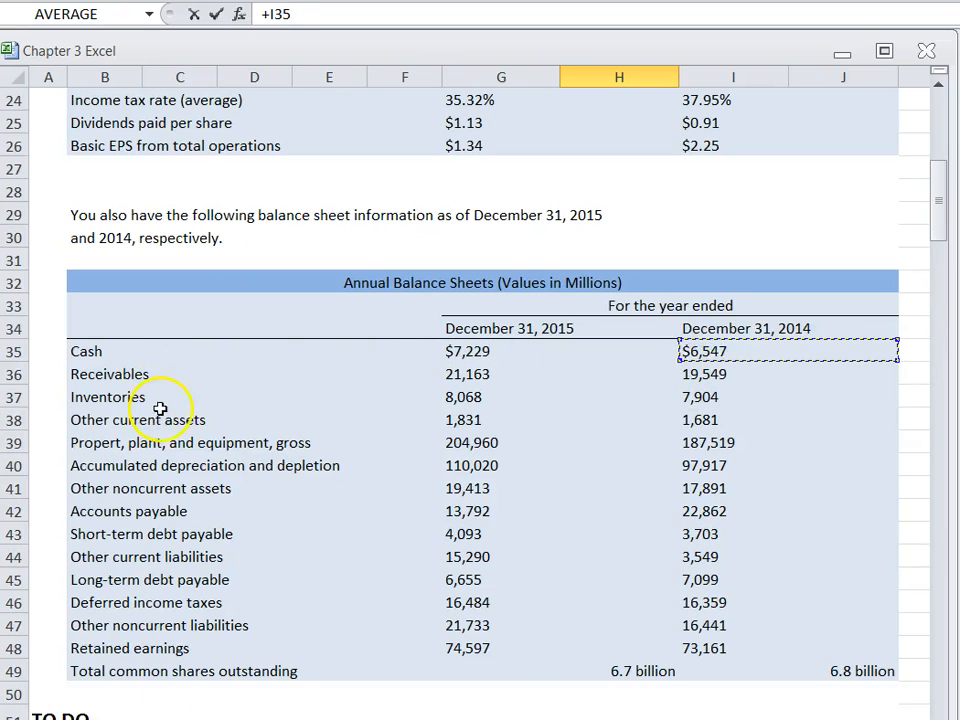
{"action": "scroll", "coordinate": [670, 488], "scroll_direction": "down", "scroll_amount": 14}
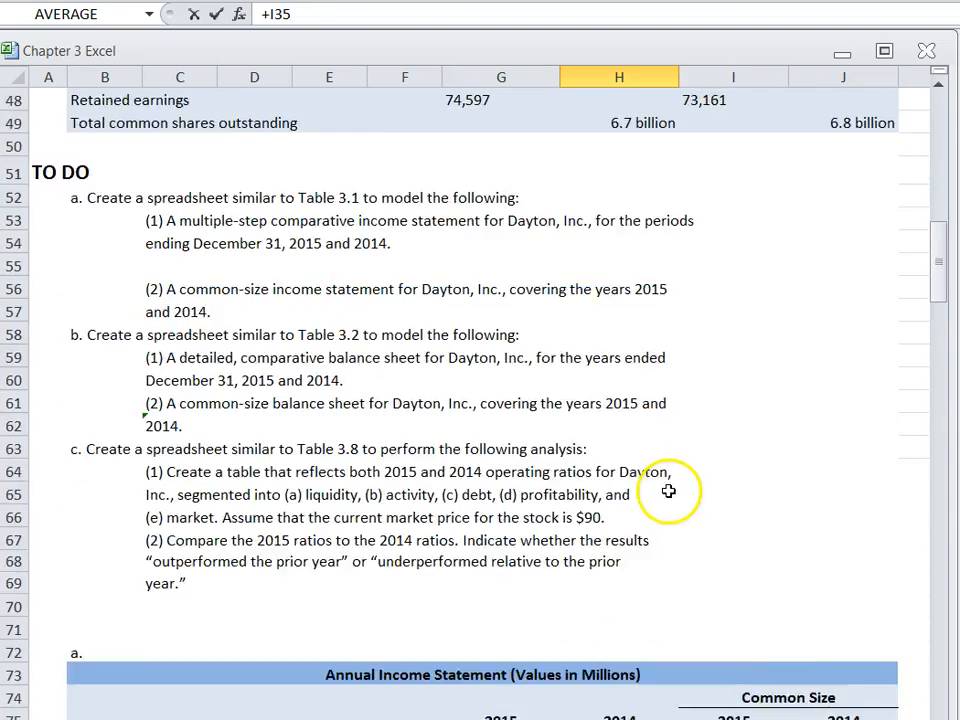
{"action": "scroll", "coordinate": [670, 483], "scroll_direction": "down", "scroll_amount": 9}
{"action": "key", "text": "Return"}
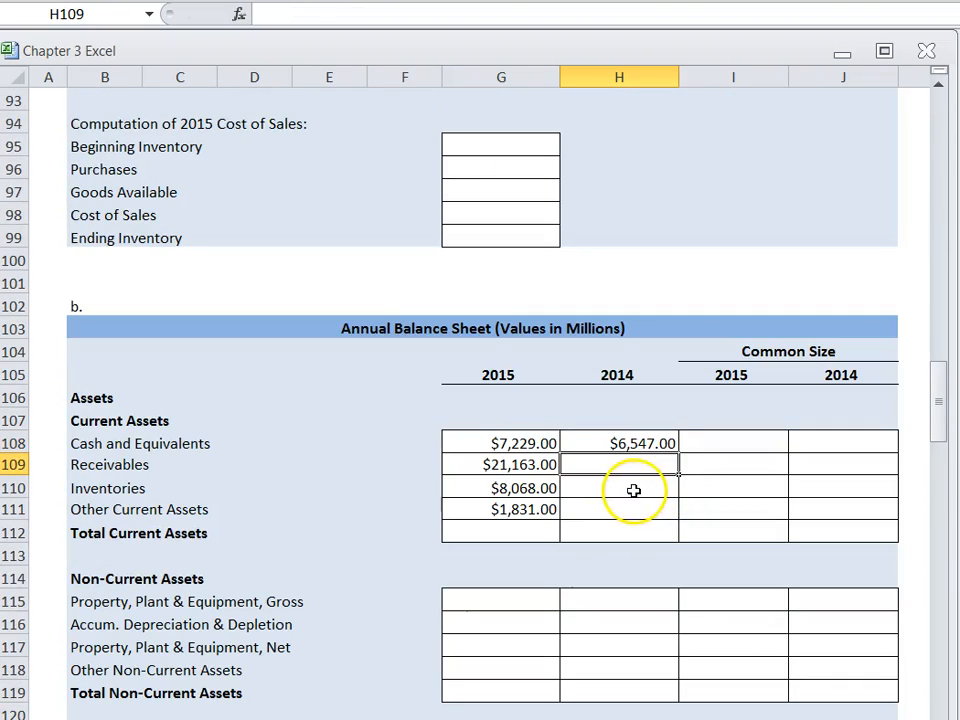
{"action": "left_click", "coordinate": [645, 443]}
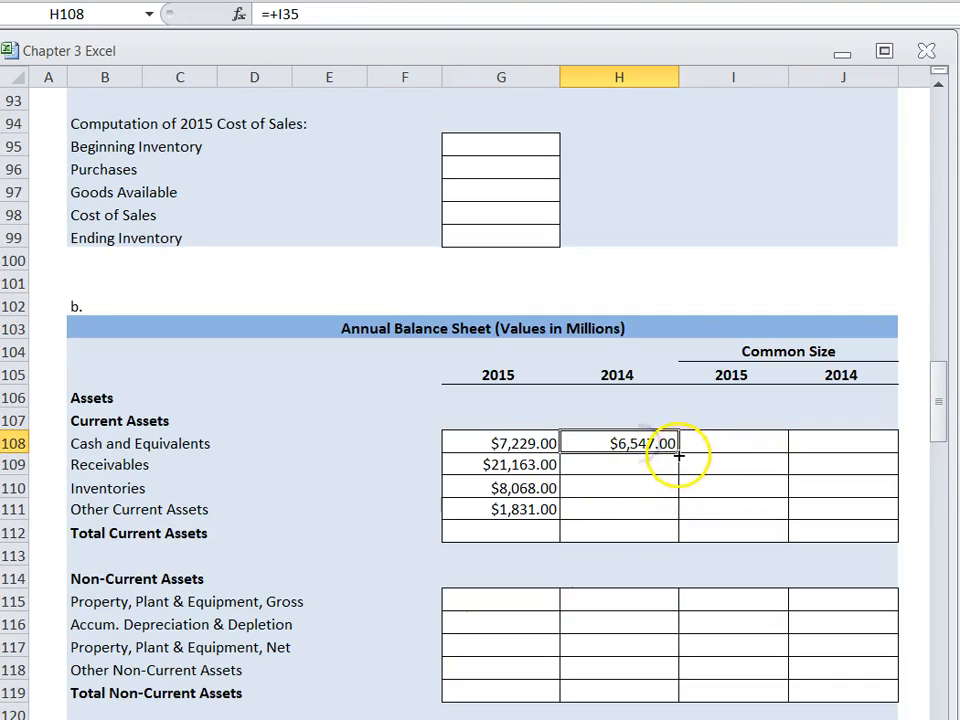
{"action": "left_click_drag", "start_coordinate": [677, 457], "coordinate": [676, 512]}
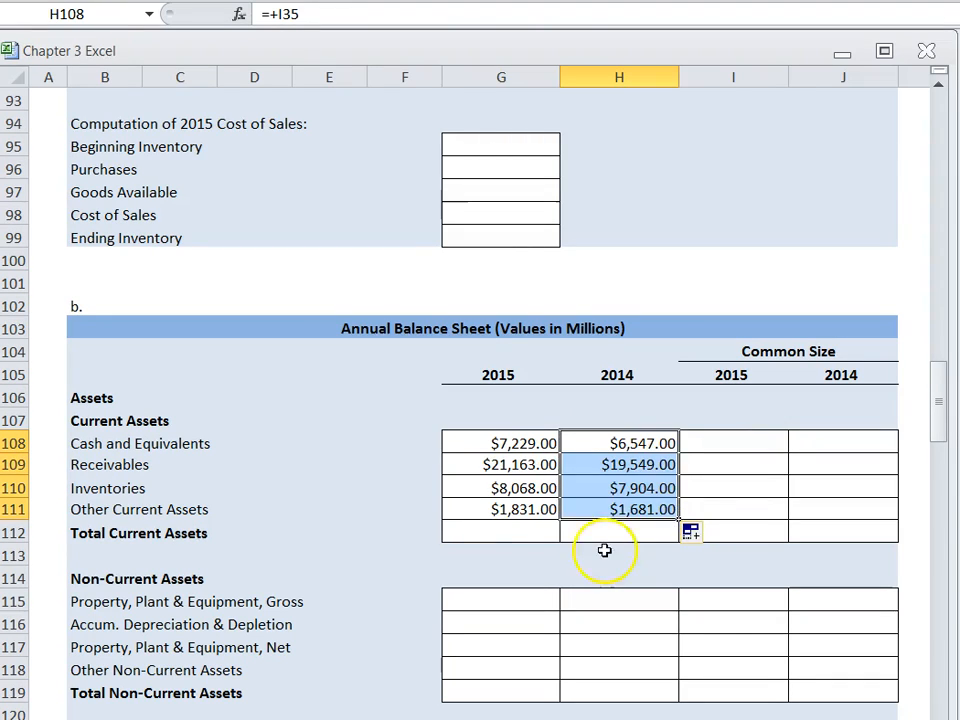
- Total the current assets for 2015 in G112 and for 2014 in H112 with SUM formulas over rows 108 to 111
{"action": "left_click", "coordinate": [481, 527]}
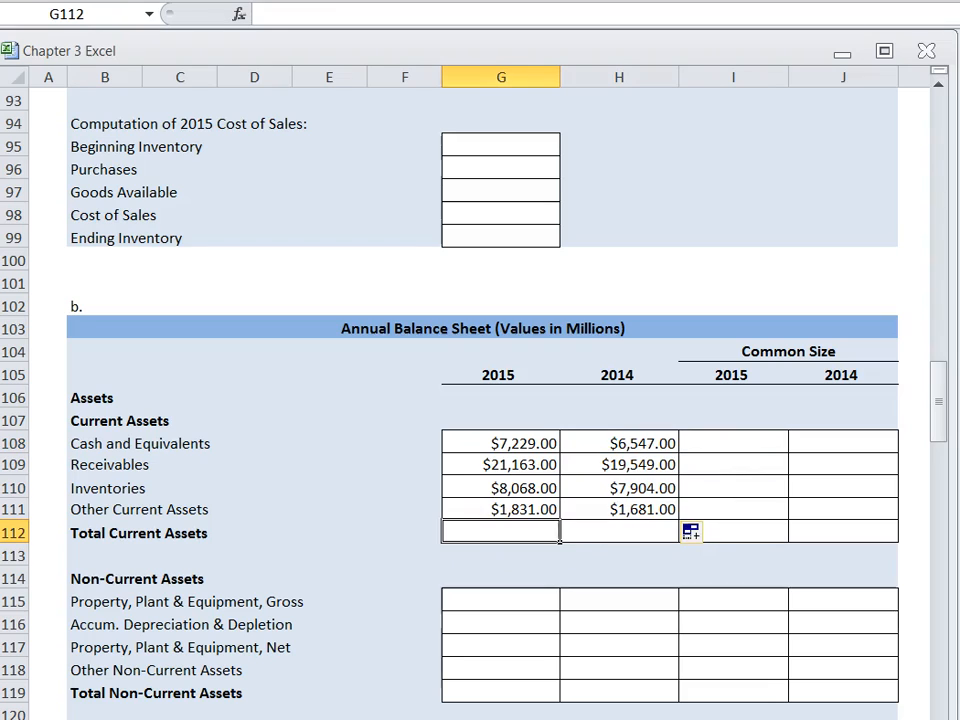
{"action": "key", "text": "alt+equal"}
{"action": "key", "text": "Return"}
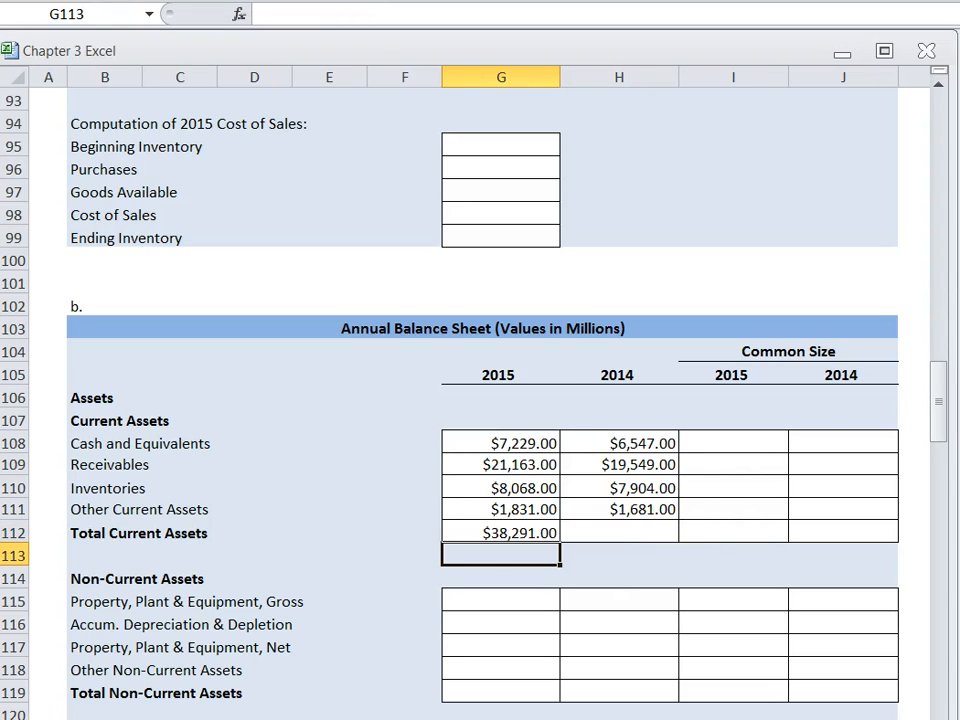
{"action": "left_click", "coordinate": [480, 535]}
{"action": "left_click", "coordinate": [567, 537]}
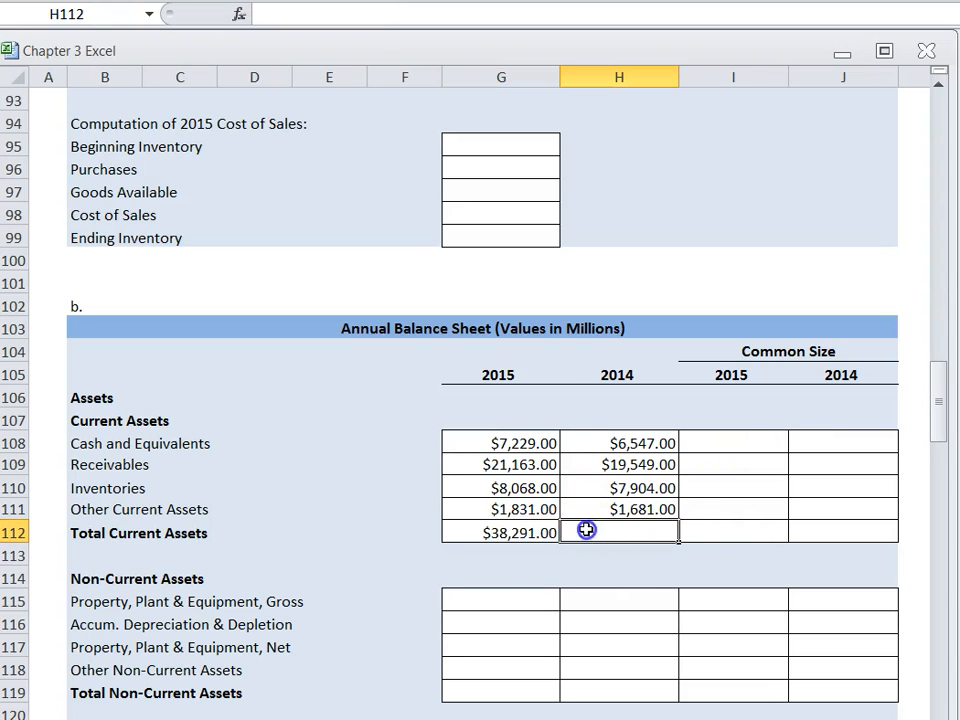
{"action": "key", "text": "alt+equal"}
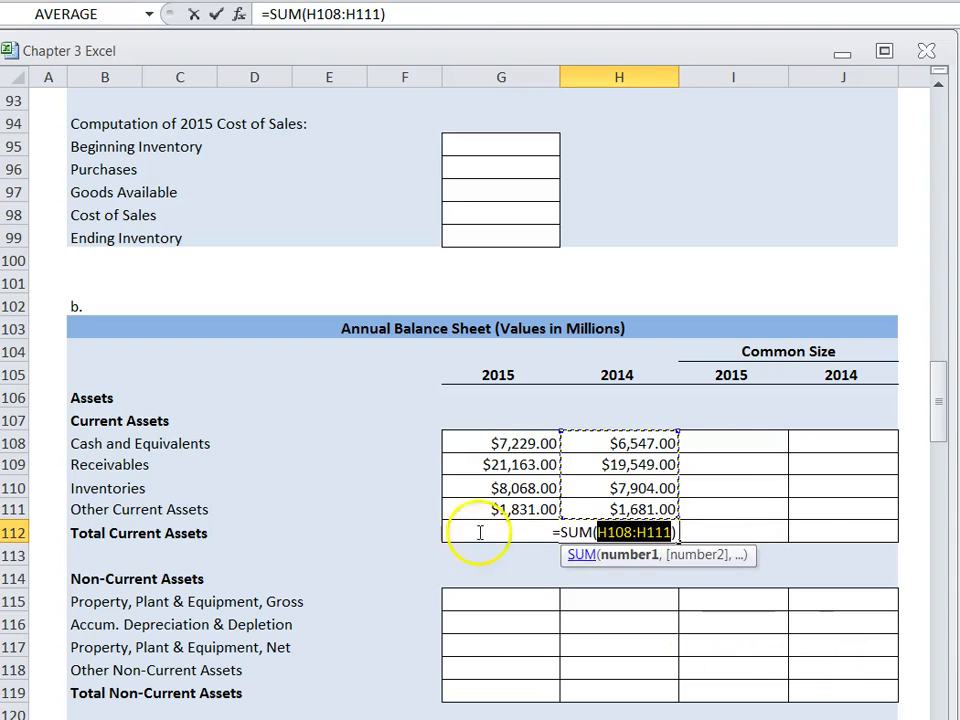
{"action": "key", "text": "Return"}
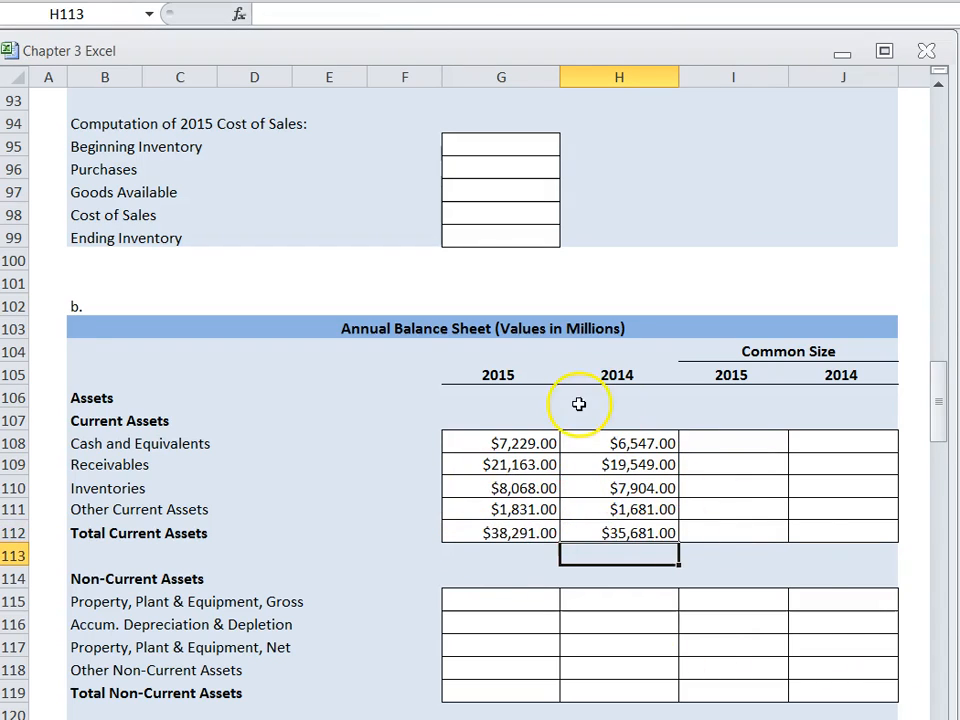
{"action": "scroll", "coordinate": [545, 378], "scroll_direction": "down", "scroll_amount": 2}
{"action": "scroll", "coordinate": [553, 467], "scroll_direction": "down", "scroll_amount": 2}
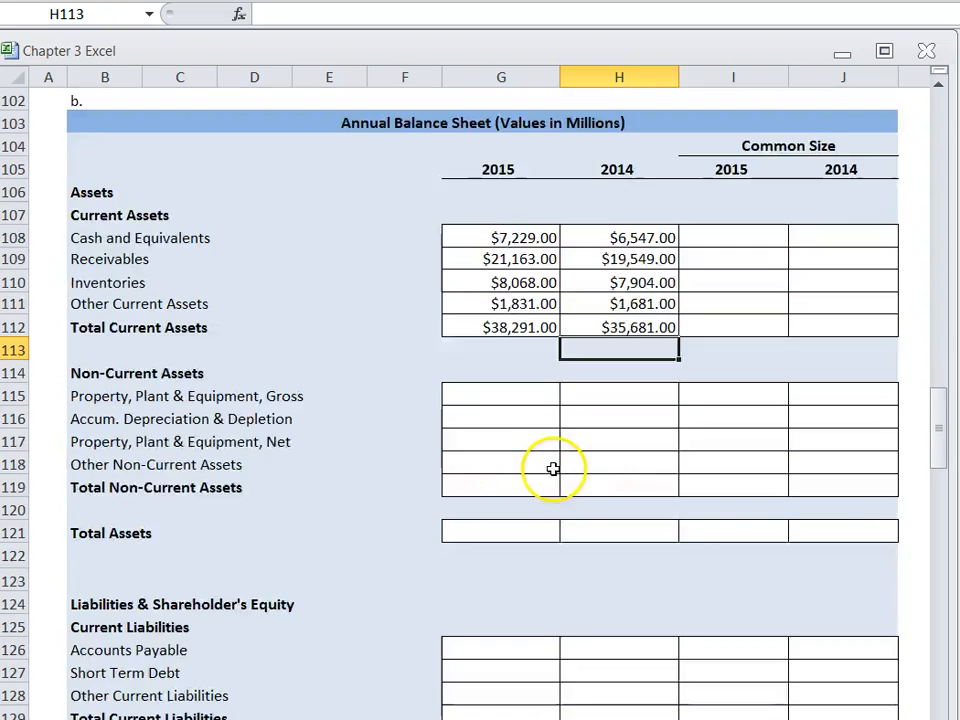
{"action": "scroll", "coordinate": [569, 466], "scroll_direction": "down", "scroll_amount": 1}
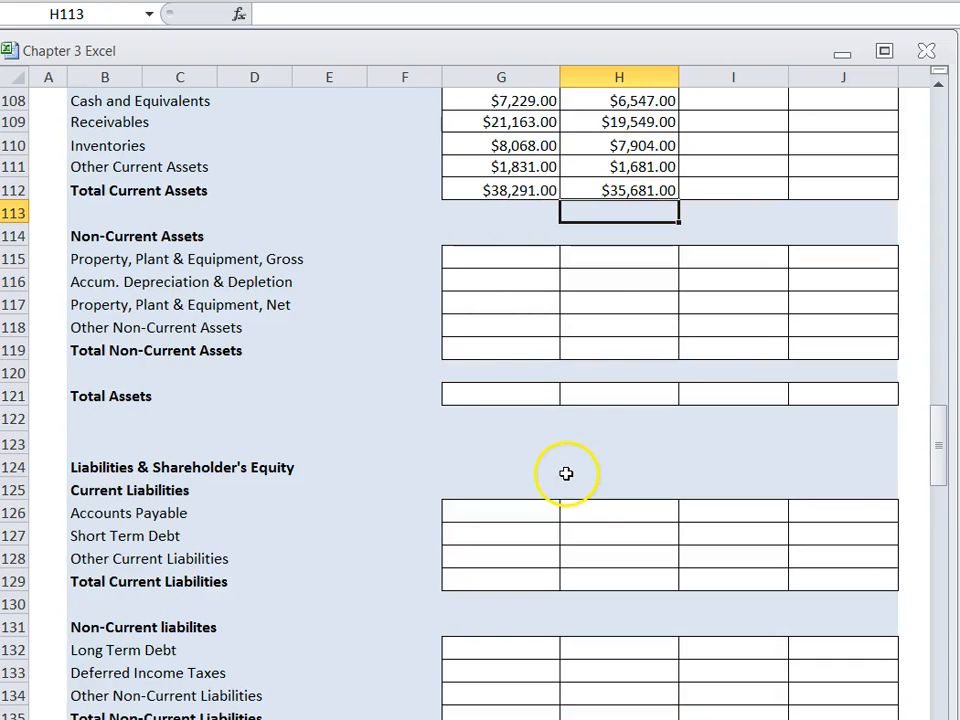
{"action": "scroll", "coordinate": [564, 471], "scroll_direction": "up", "scroll_amount": 3}
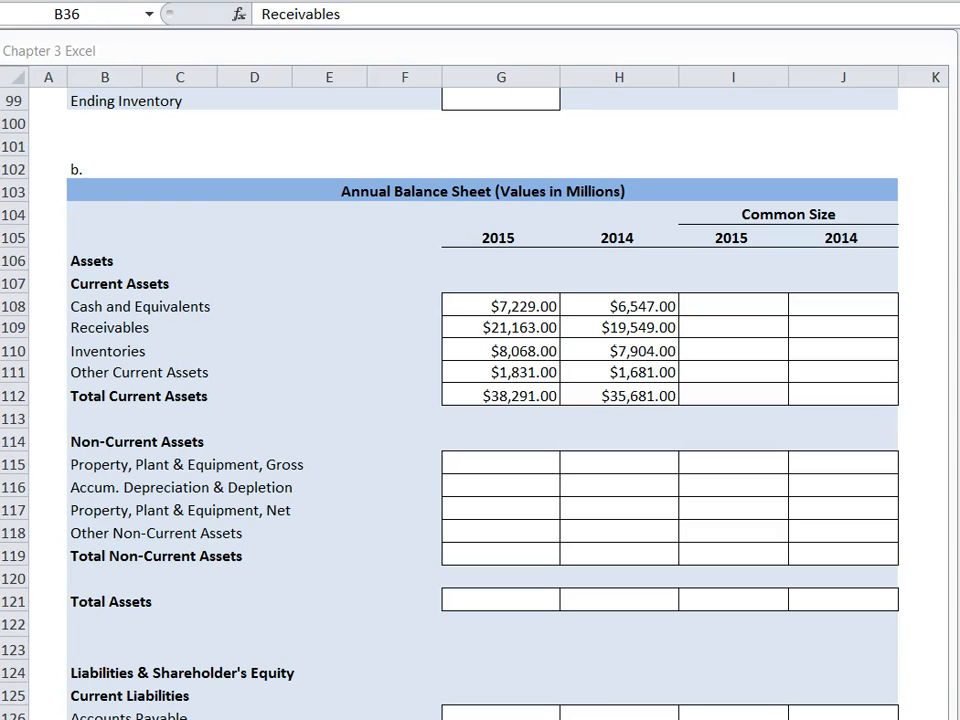
- Link 2015 Property, Plant & Equipment, Gross in G115 to G39 of the source balance sheet
{"action": "left_click", "coordinate": [733, 306]}
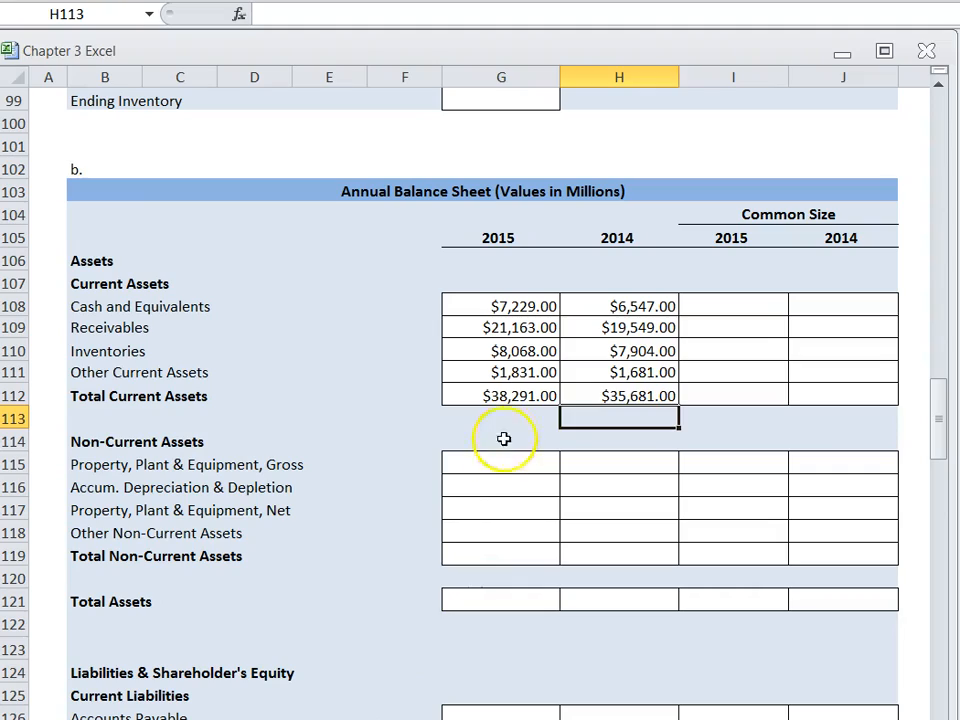
{"action": "left_click", "coordinate": [494, 464]}
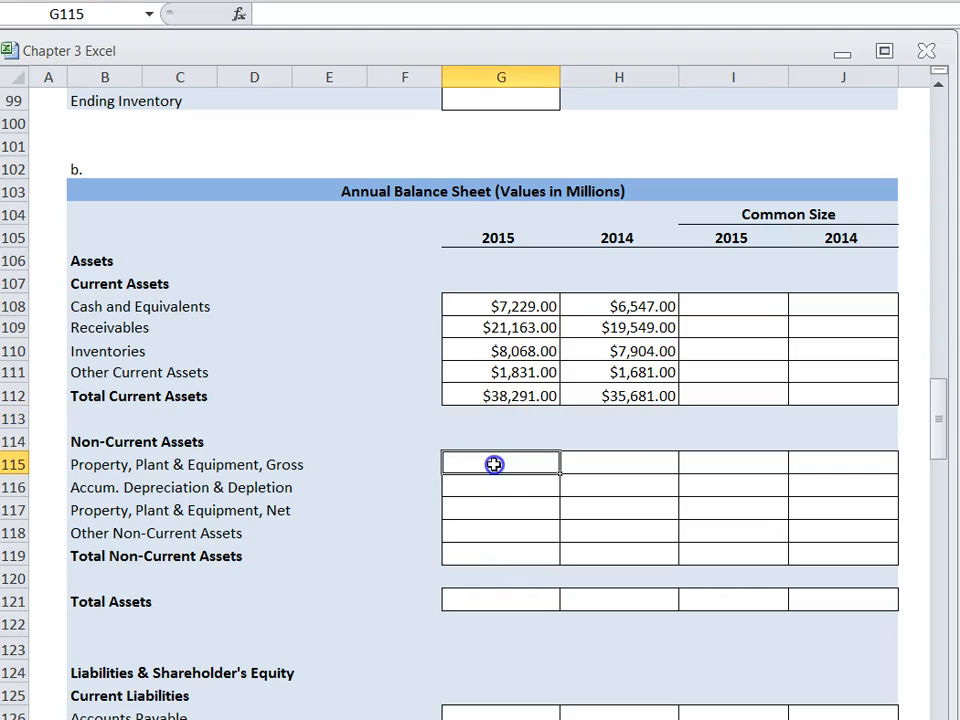
{"action": "type", "text": "="}
{"action": "scroll", "coordinate": [557, 347], "scroll_direction": "up", "scroll_amount": 14}
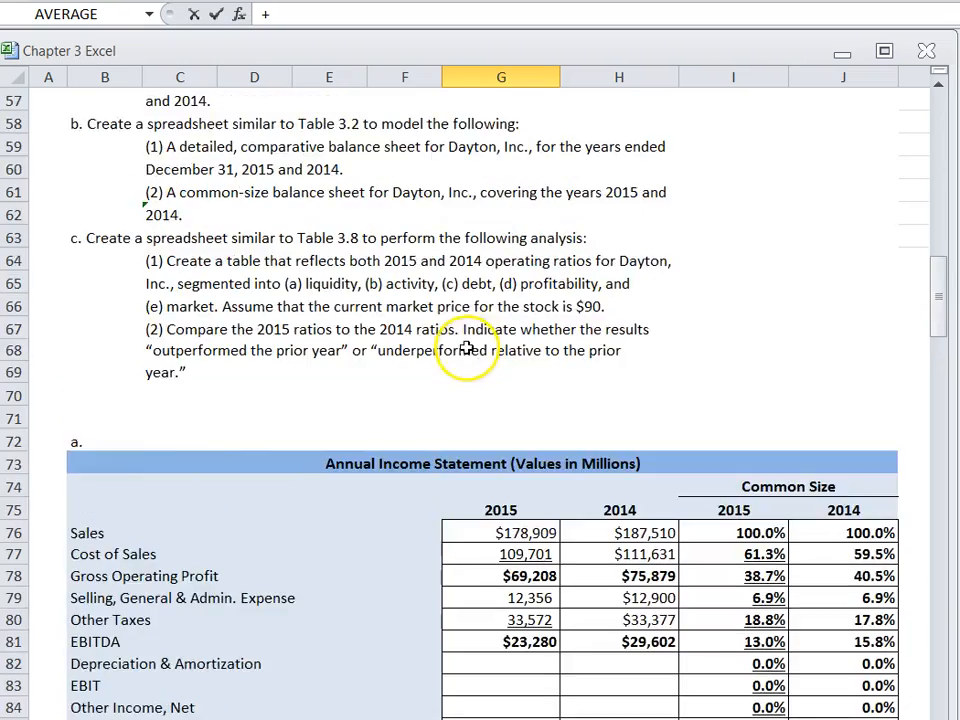
{"action": "scroll", "coordinate": [467, 347], "scroll_direction": "up", "scroll_amount": 9}
{"action": "left_click", "coordinate": [467, 307]}
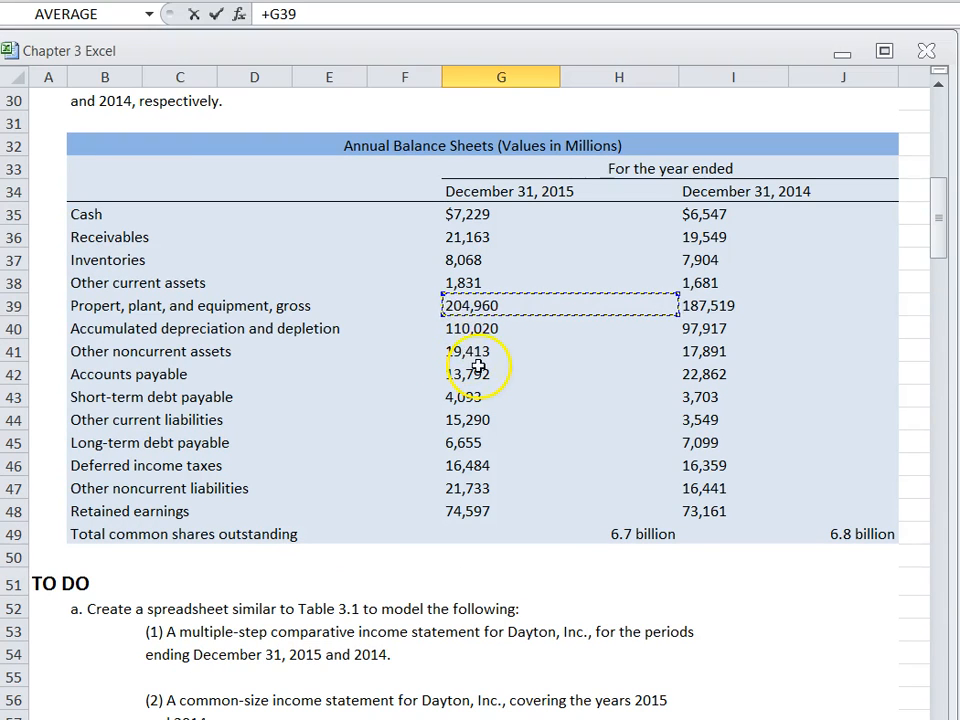
{"action": "key", "text": "Return"}
- Fill the G115 formula down through Other Non-Current Assets in G118 and compare the row order with the source balance sheet
{"action": "scroll", "coordinate": [420, 420], "scroll_direction": "down", "scroll_amount": 2}
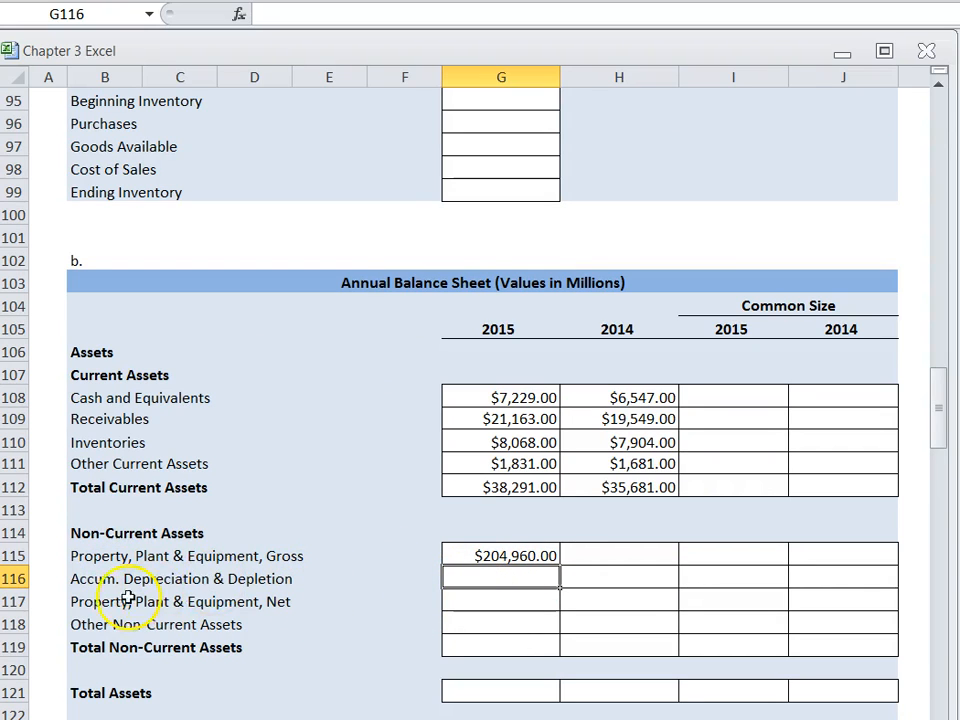
{"action": "left_click", "coordinate": [530, 557]}
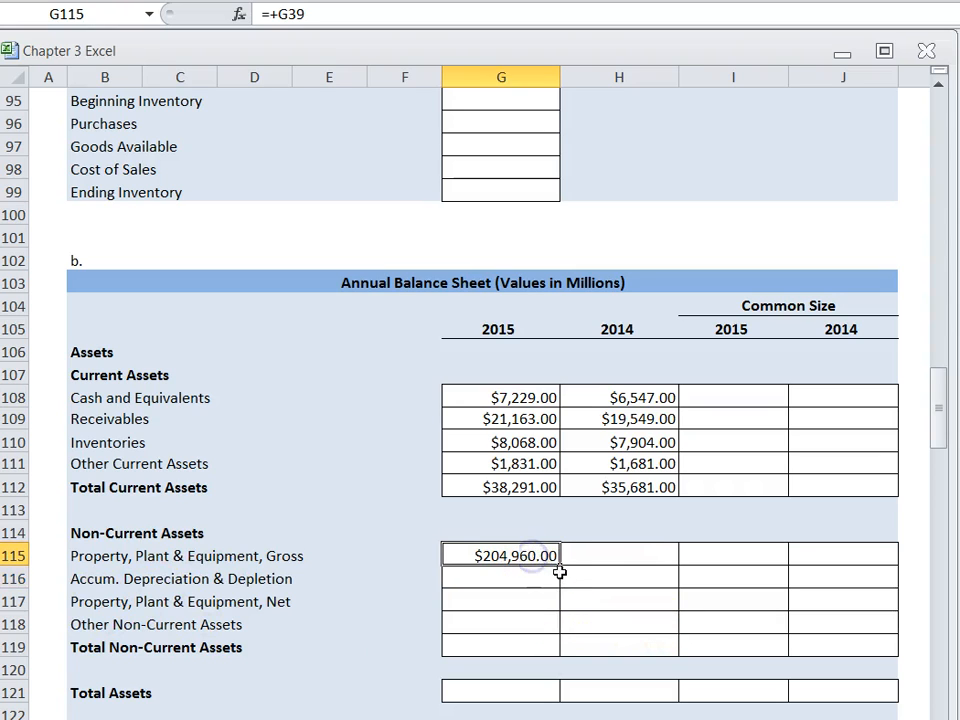
{"action": "left_click_drag", "start_coordinate": [561, 566], "coordinate": [562, 627]}
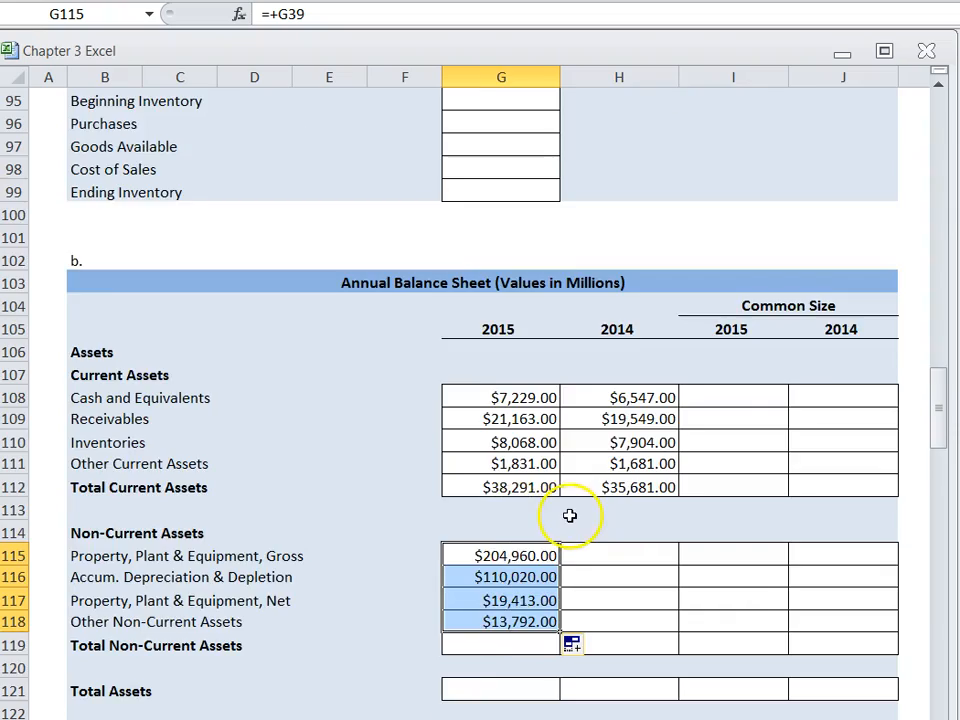
{"action": "scroll", "coordinate": [585, 513], "scroll_direction": "up", "scroll_amount": 10}
{"action": "scroll", "coordinate": [606, 512], "scroll_direction": "up", "scroll_amount": 14}
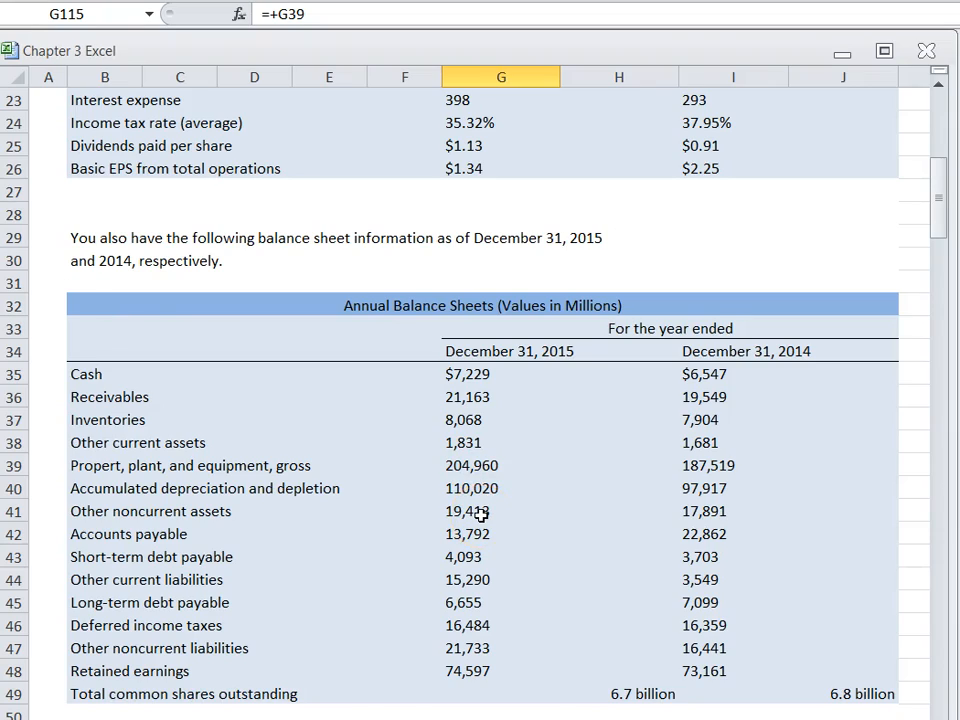
{"action": "scroll", "coordinate": [485, 515], "scroll_direction": "down", "scroll_amount": 20}
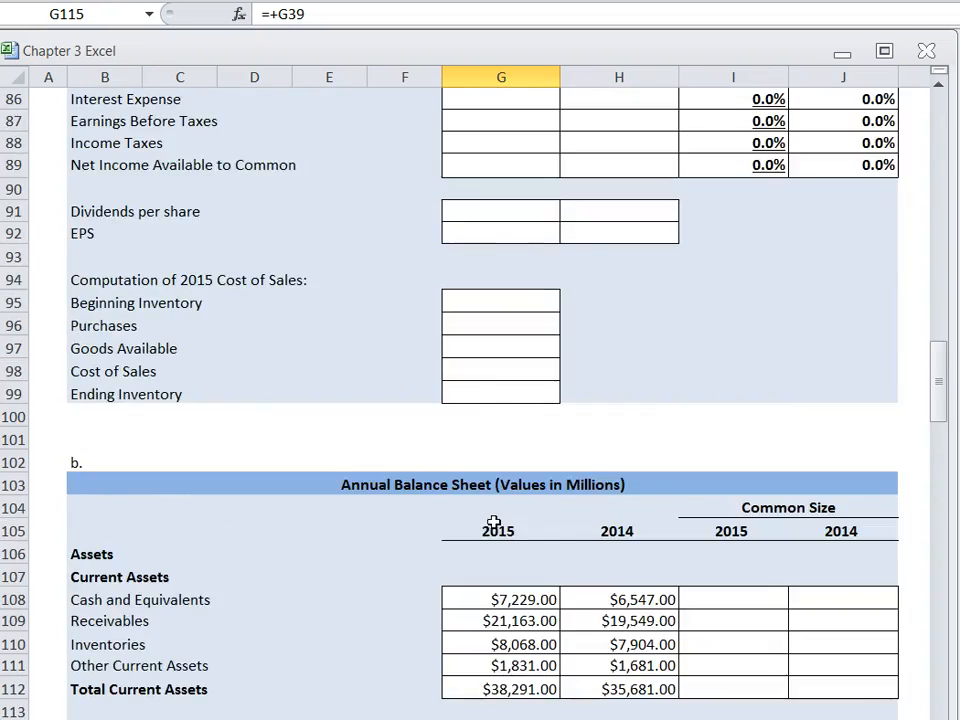
{"action": "scroll", "coordinate": [493, 523], "scroll_direction": "down", "scroll_amount": 4}
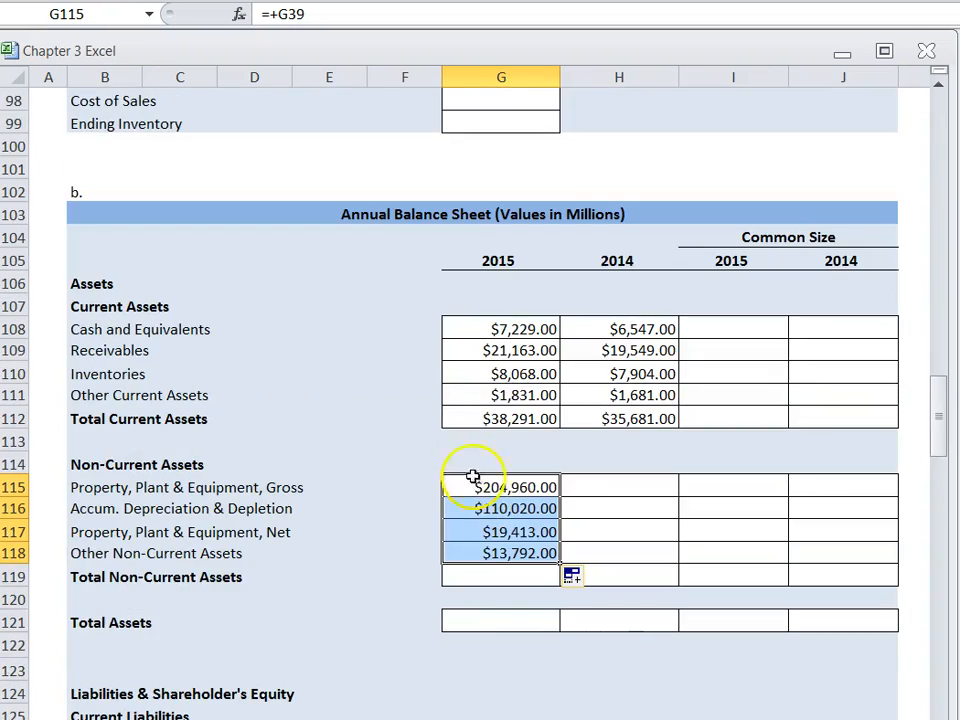
- Relink 2015 Other Non-Current Assets in G118 to the source balance sheet's other noncurrent assets in G41
{"action": "left_click", "coordinate": [461, 553]}
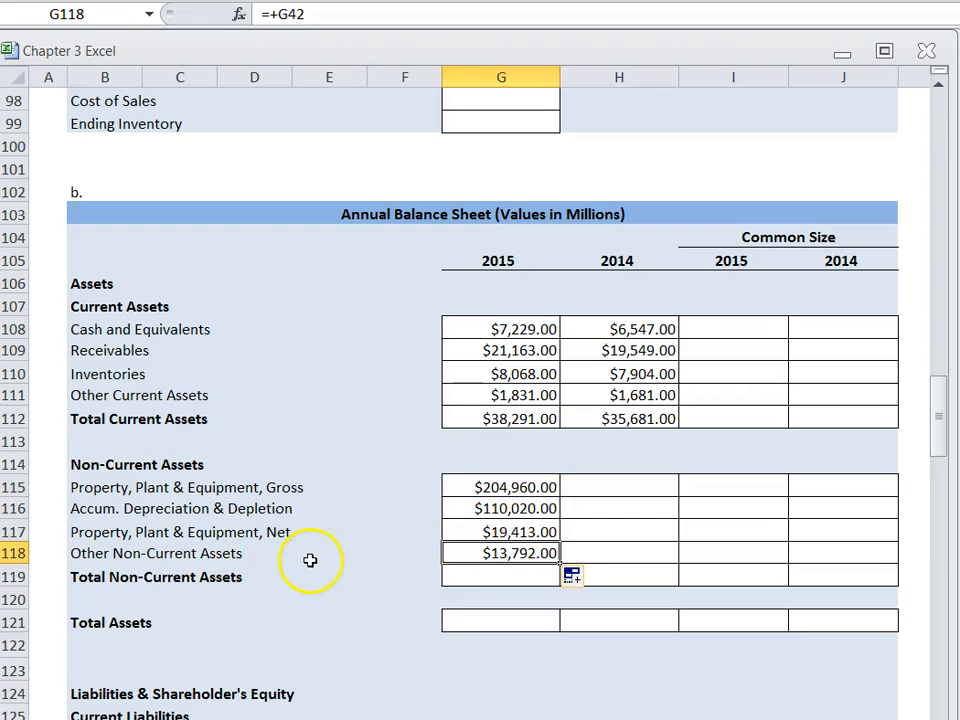
{"action": "type", "text": "+"}
{"action": "scroll", "coordinate": [460, 400], "scroll_direction": "up", "scroll_amount": 20}
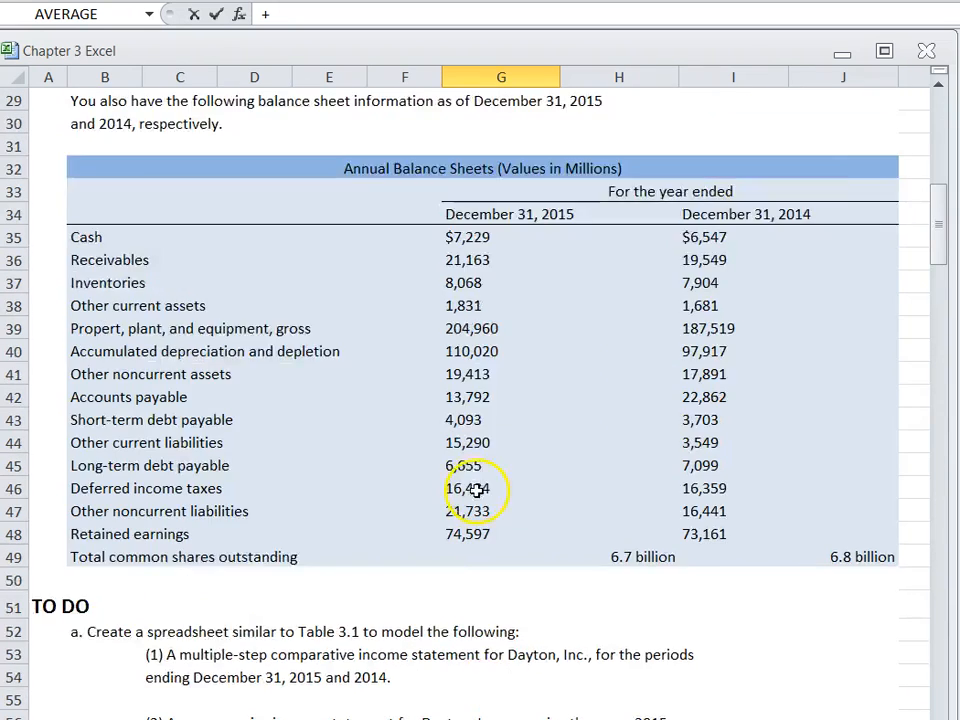
{"action": "scroll", "coordinate": [478, 489], "scroll_direction": "up", "scroll_amount": 1}
{"action": "scroll", "coordinate": [487, 468], "scroll_direction": "down", "scroll_amount": 1}
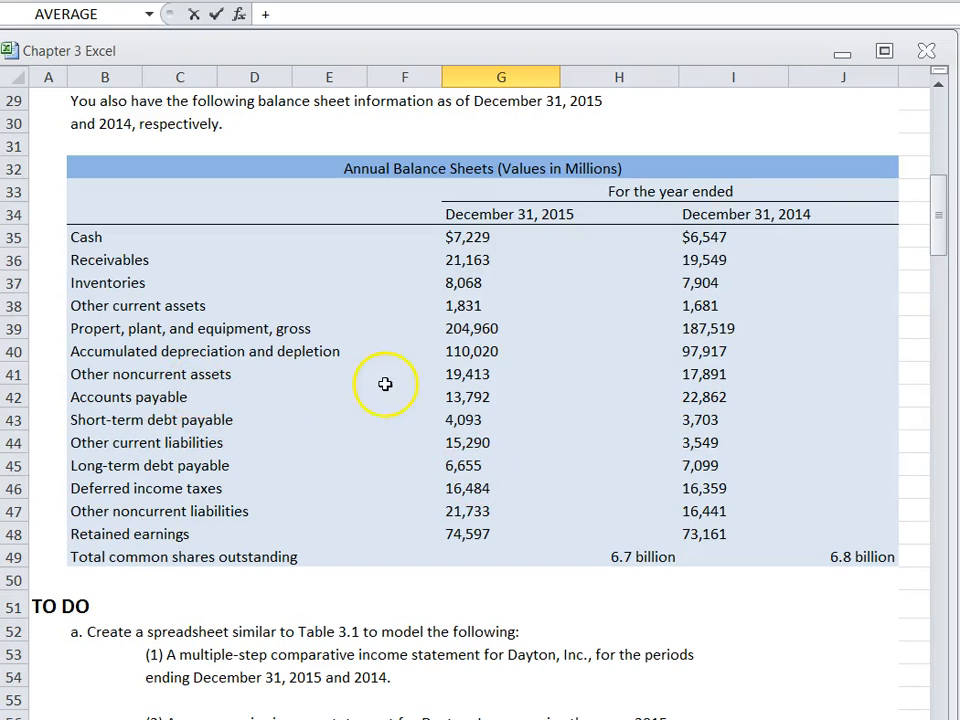
{"action": "left_click", "coordinate": [466, 374]}
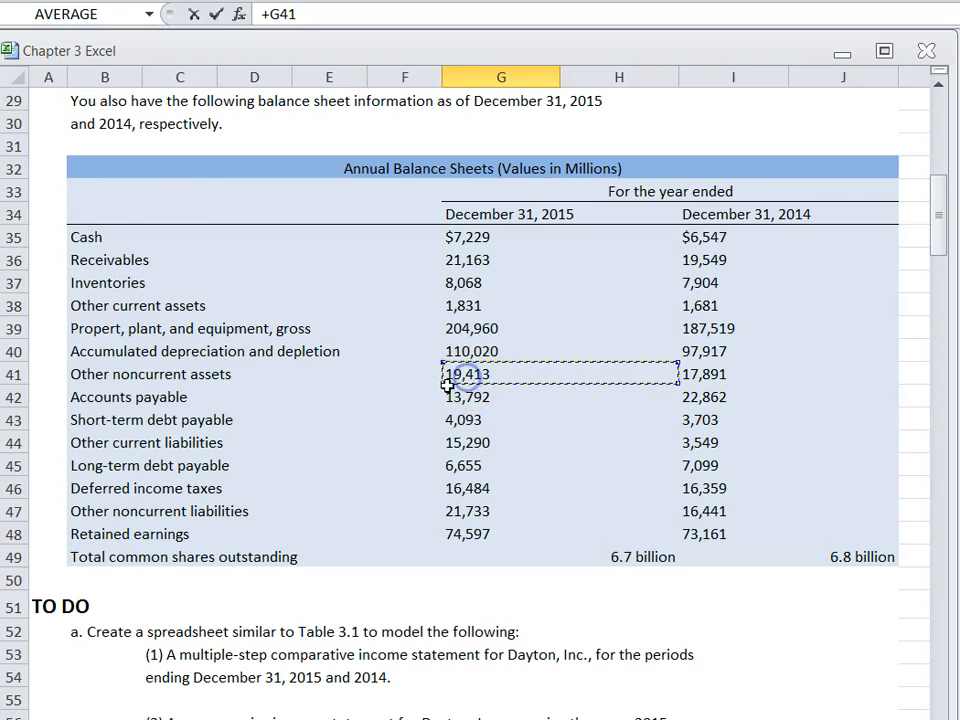
{"action": "key", "text": "Return"}
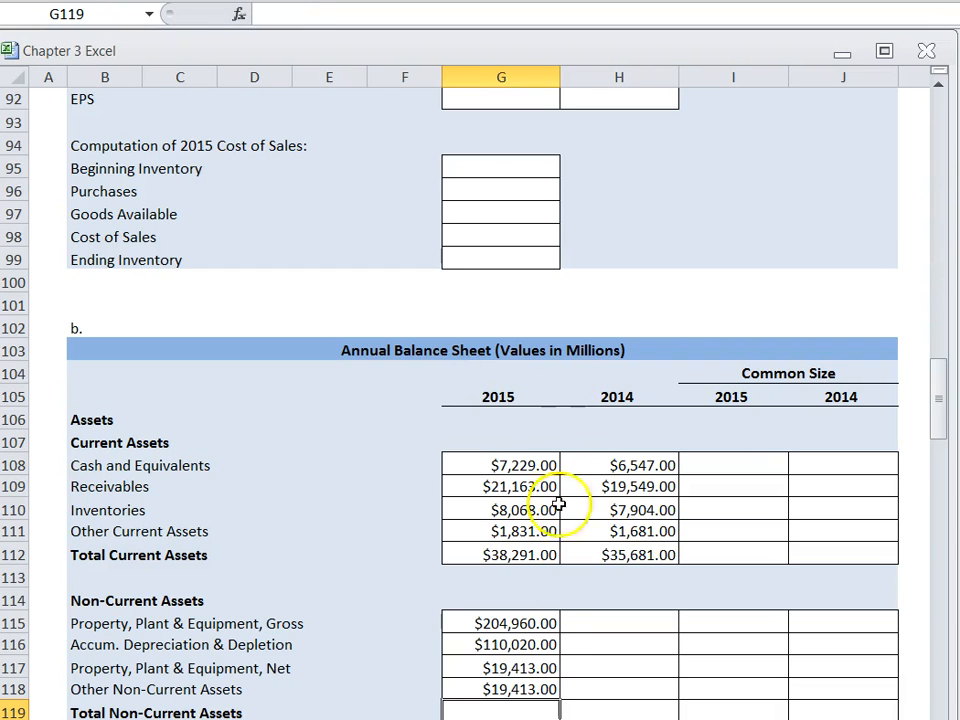
- Try linking 2015 Property, Plant & Equipment, Net in G117 to gross property, plant and equipment in G39
{"action": "left_click", "coordinate": [494, 663]}
{"action": "type", "text": "+"}
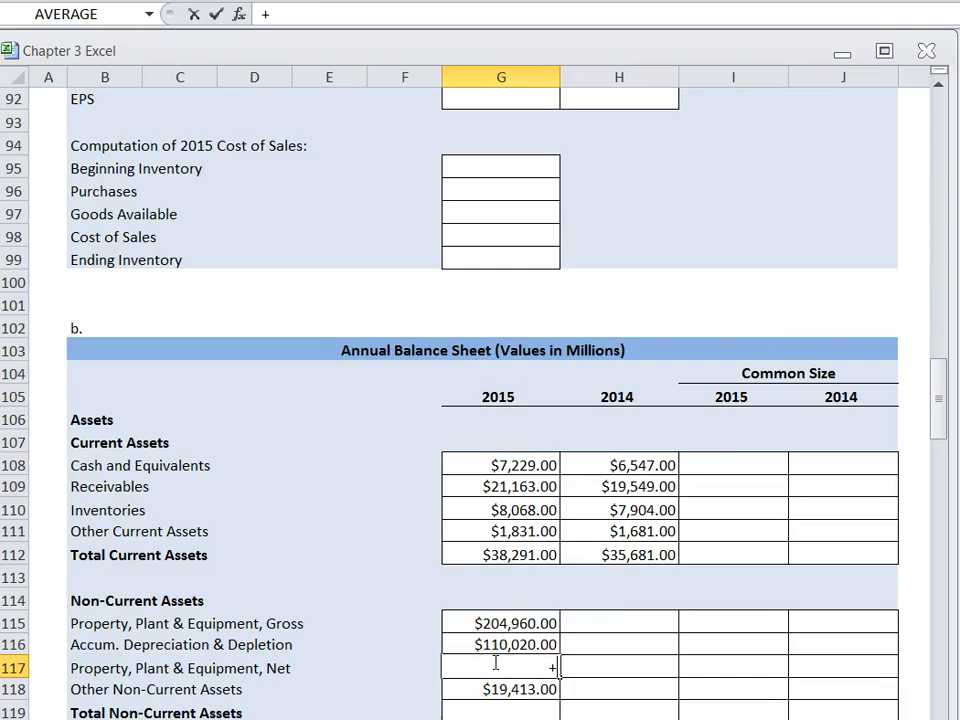
{"action": "scroll", "coordinate": [494, 640], "scroll_direction": "up", "scroll_amount": 20}
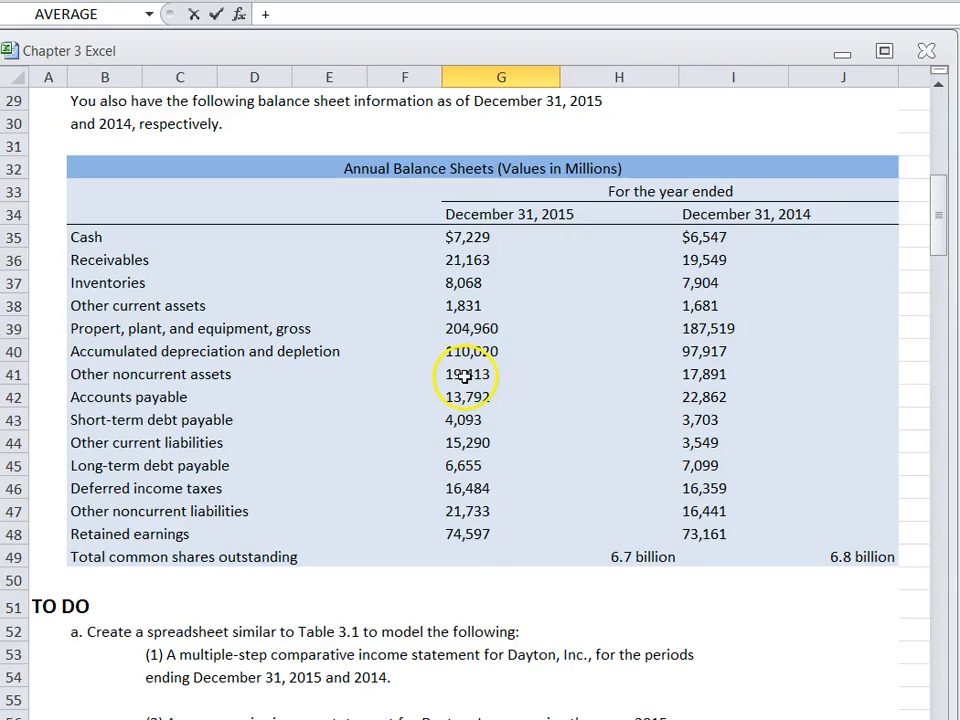
{"action": "left_click", "coordinate": [466, 351]}
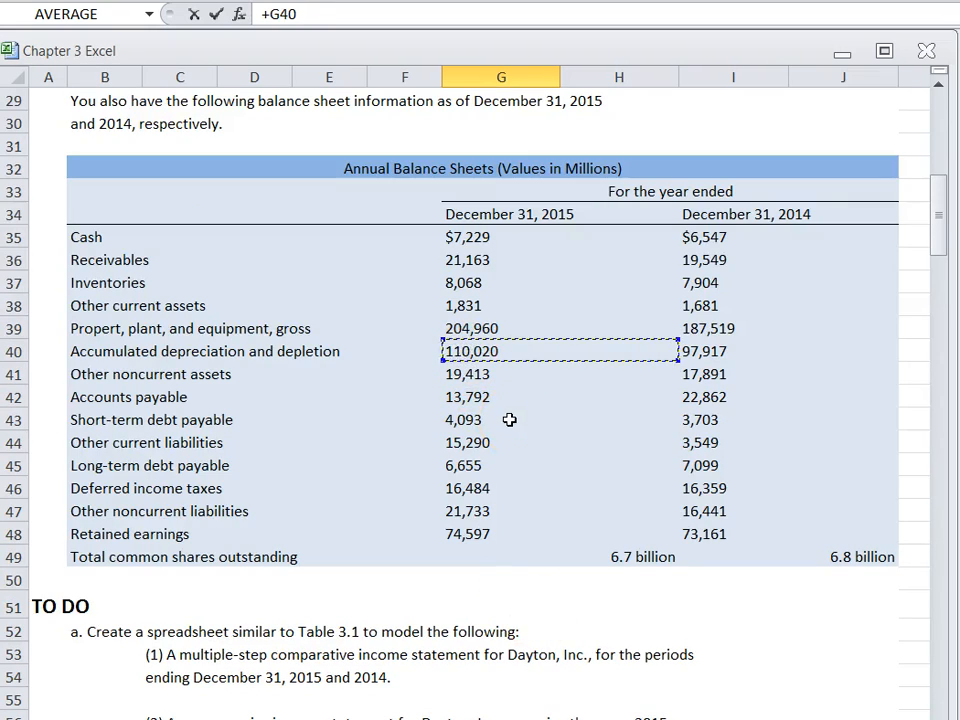
{"action": "left_click", "coordinate": [455, 328]}
{"action": "key", "text": "Return"}
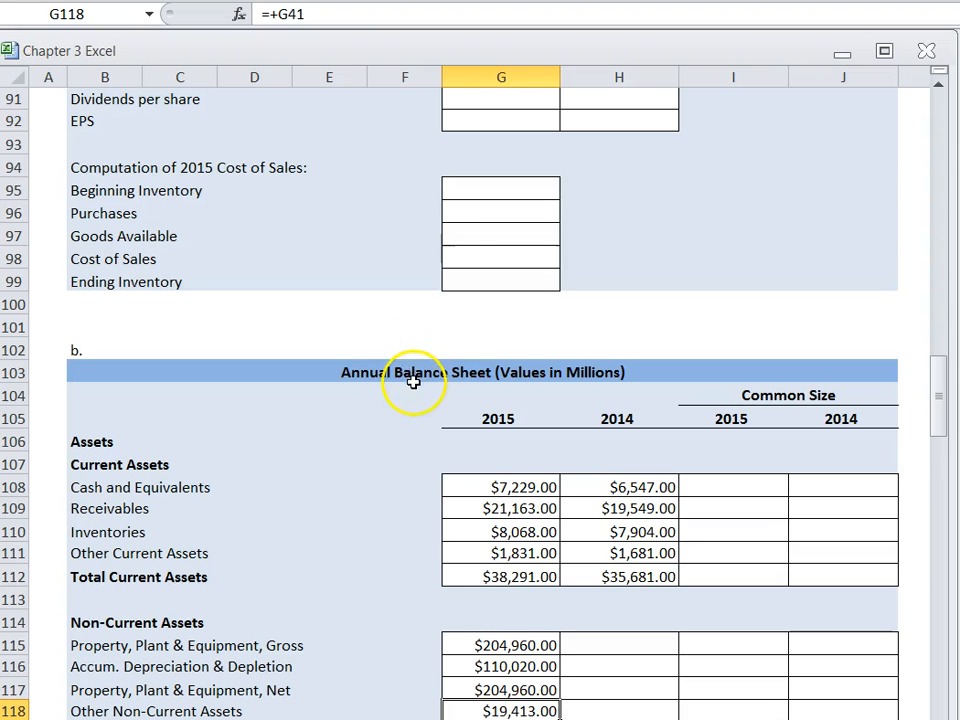
- Check the formulas in G117 and G115 against the property, plant and equipment and depreciation rows of the source balance sheet
{"action": "scroll", "coordinate": [400, 480], "scroll_direction": "down", "scroll_amount": 2}
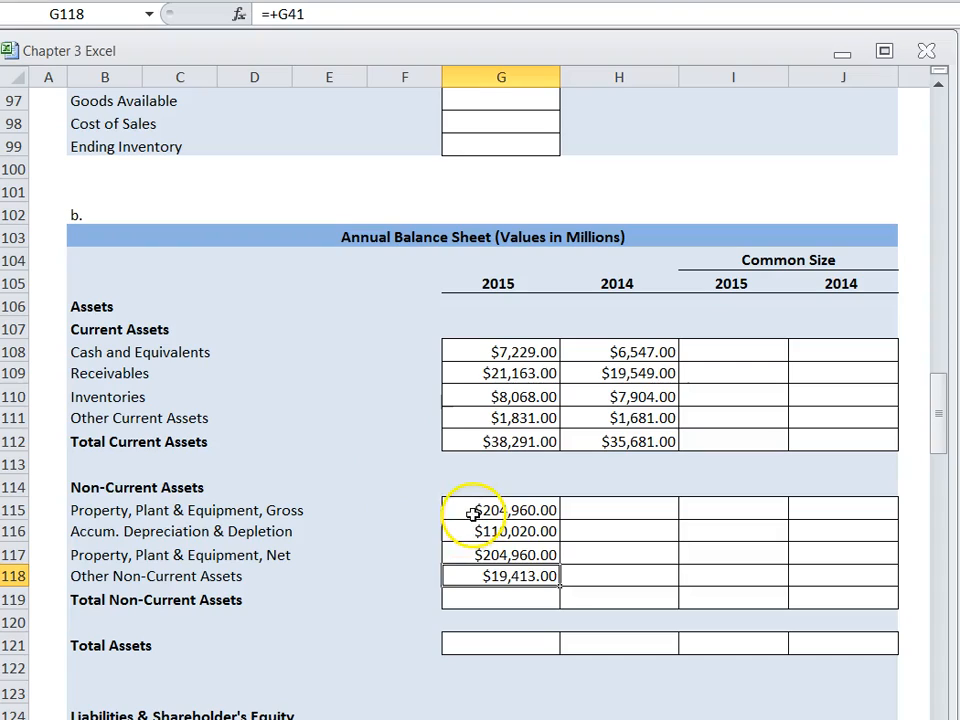
{"action": "left_click", "coordinate": [474, 555]}
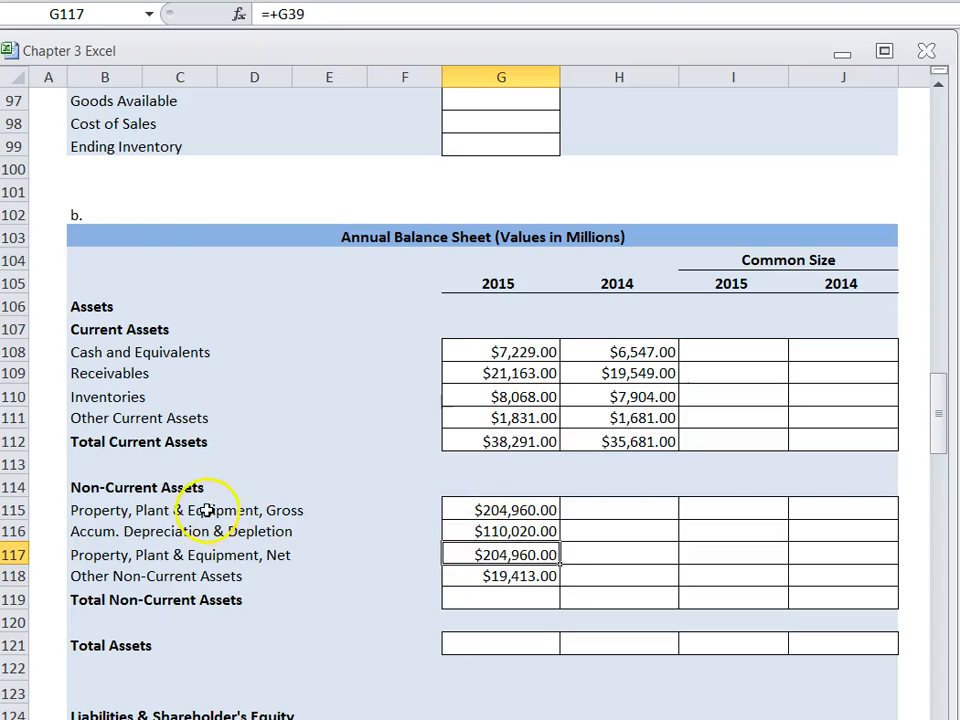
{"action": "left_click", "coordinate": [466, 510]}
{"action": "scroll", "coordinate": [476, 490], "scroll_direction": "up", "scroll_amount": 20}
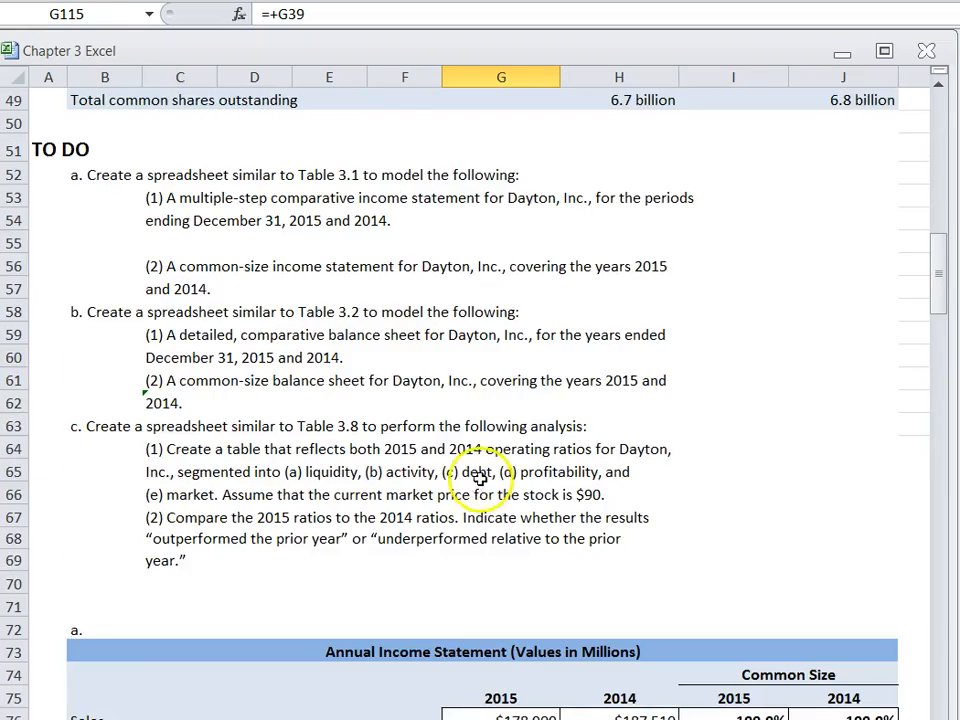
{"action": "scroll", "coordinate": [483, 470], "scroll_direction": "down", "scroll_amount": 4}
{"action": "scroll", "coordinate": [482, 467], "scroll_direction": "up", "scroll_amount": 6}
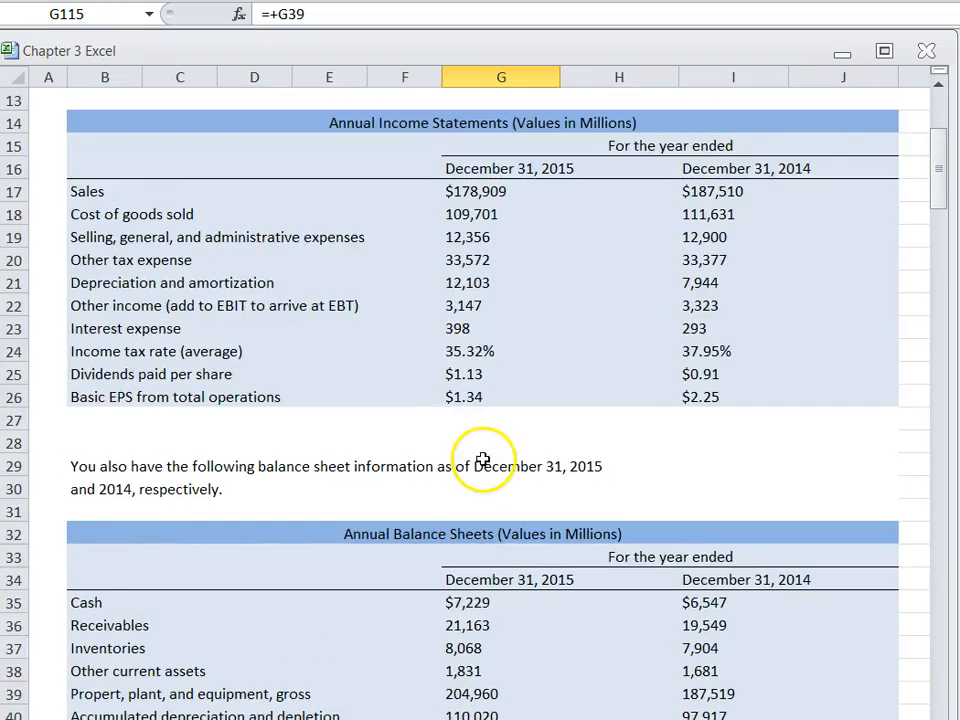
{"action": "scroll", "coordinate": [482, 465], "scroll_direction": "down", "scroll_amount": 5}
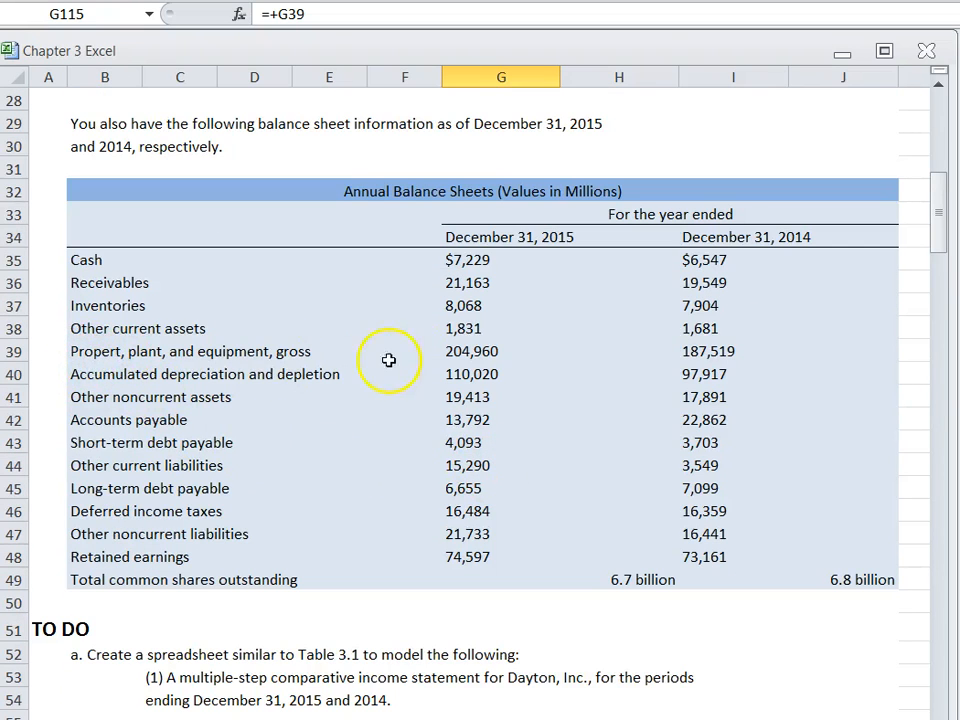
{"action": "scroll", "coordinate": [347, 583], "scroll_direction": "down", "scroll_amount": 20}
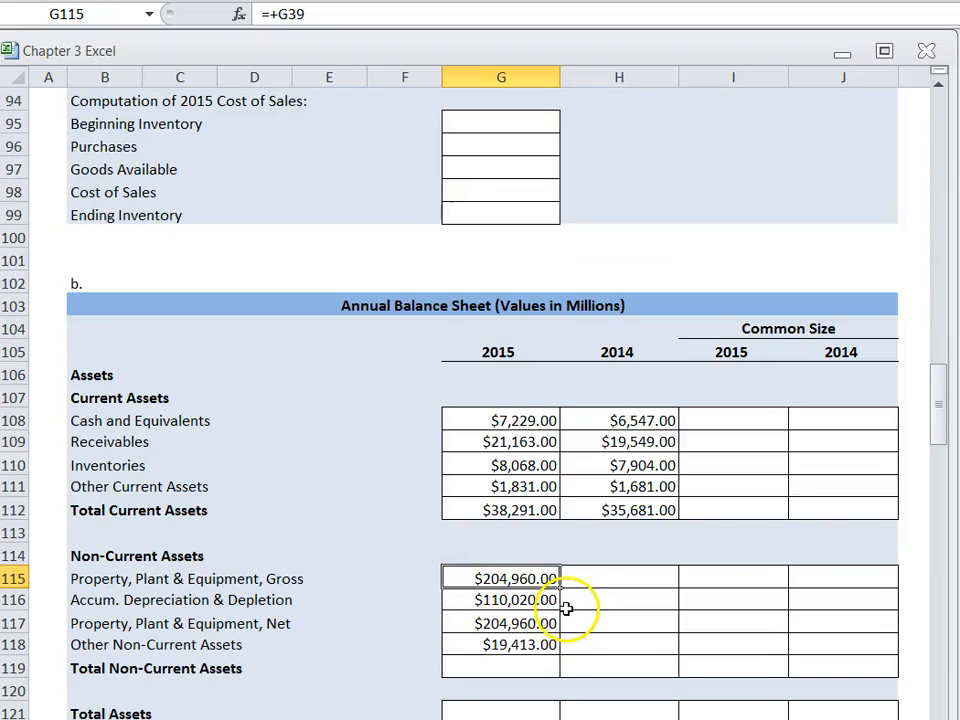
- Start a subtraction formula for 2015 Property, Plant & Equipment, Net in G117, beginning with G115 and a minus sign
{"action": "left_click", "coordinate": [455, 626]}
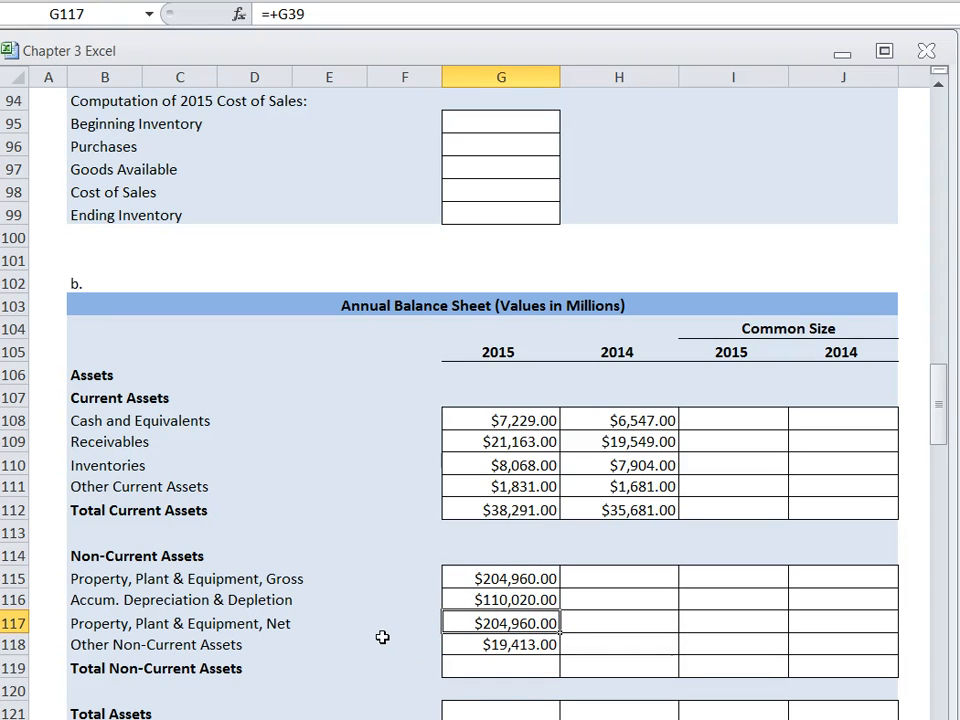
{"action": "type", "text": "+"}
{"action": "key", "text": "Up"}
{"action": "key", "text": "Up"}
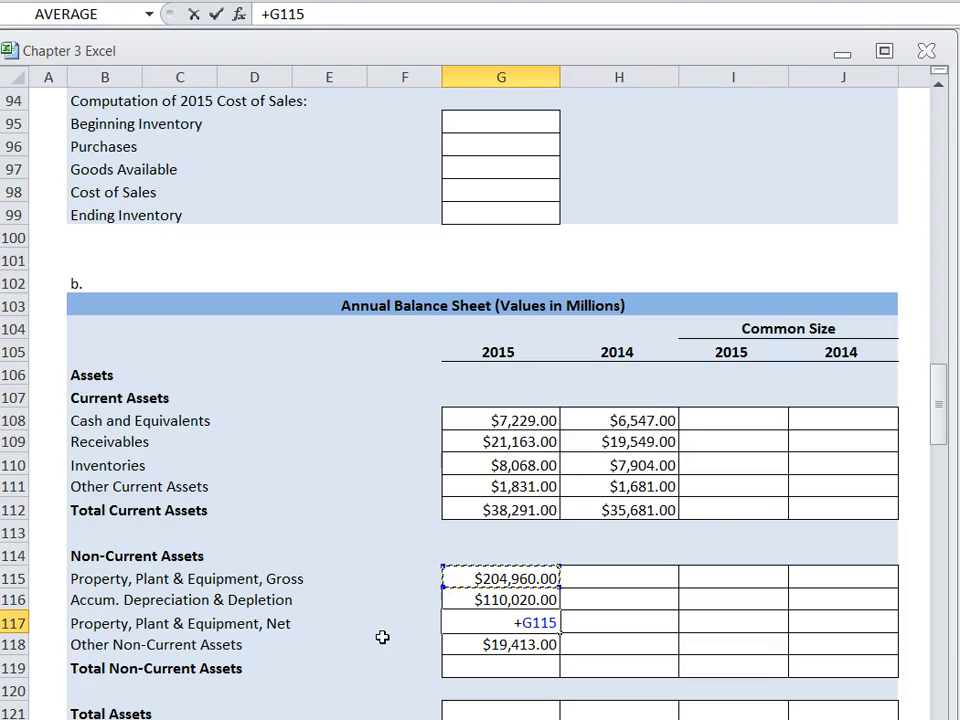
{"action": "type", "text": "+G115-"}
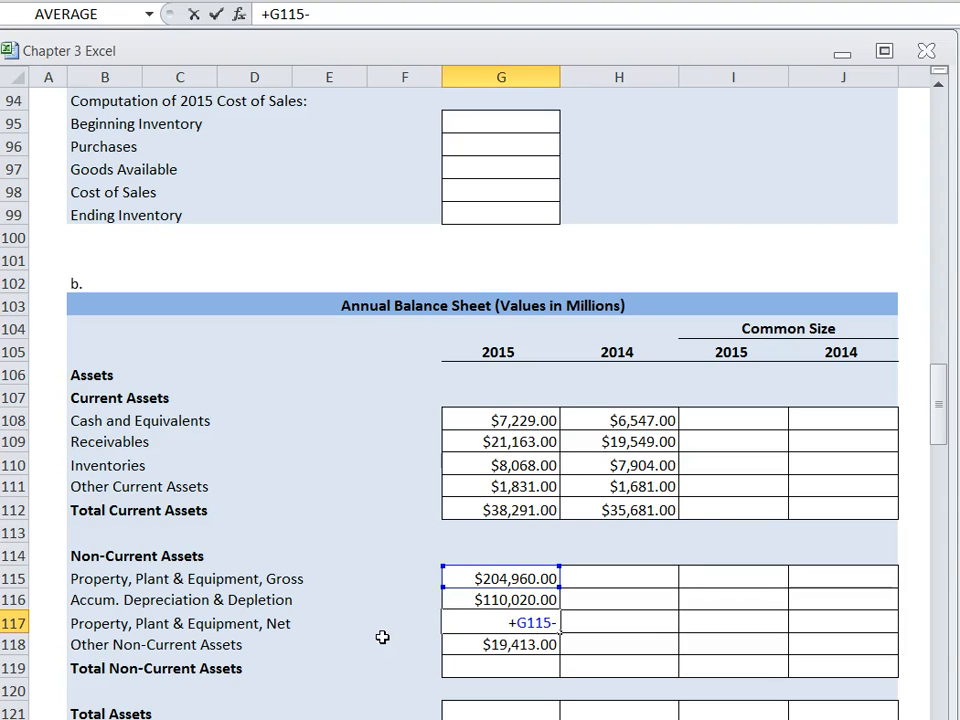
- Complete the 2015 Property, Plant & Equipment, Net formula as G115-G116 and check the Other Non-Current Assets link in G118 against the source data
{"action": "left_click", "coordinate": [467, 599]}
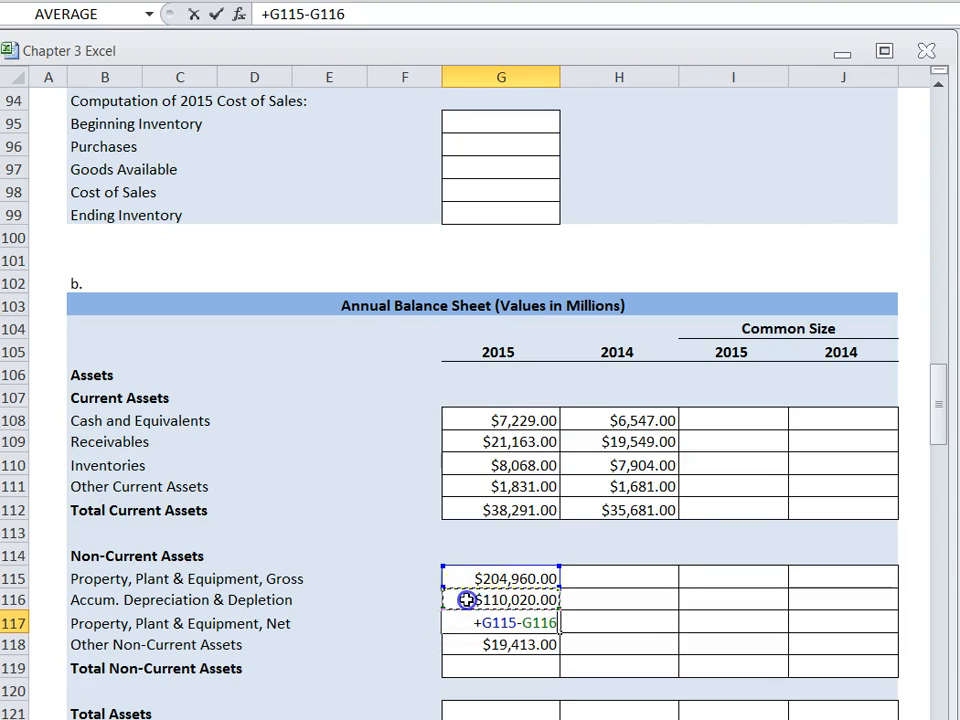
{"action": "key", "text": "Return"}
{"action": "left_click", "coordinate": [478, 645]}
{"action": "scroll", "coordinate": [445, 610], "scroll_direction": "up", "scroll_amount": 20}
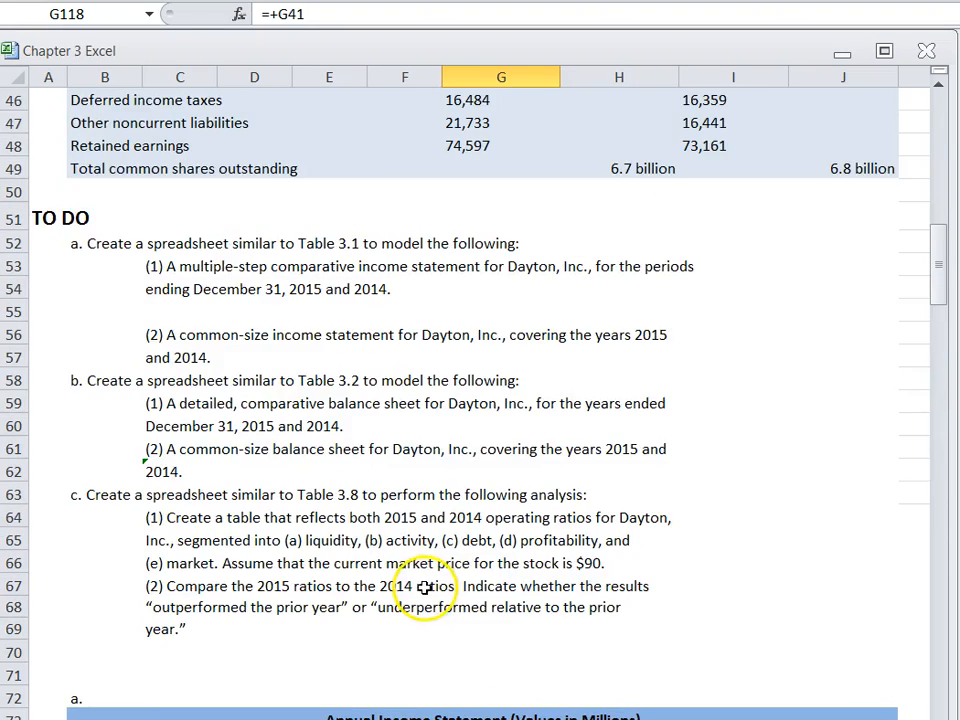
{"action": "scroll", "coordinate": [457, 566], "scroll_direction": "up", "scroll_amount": 2}
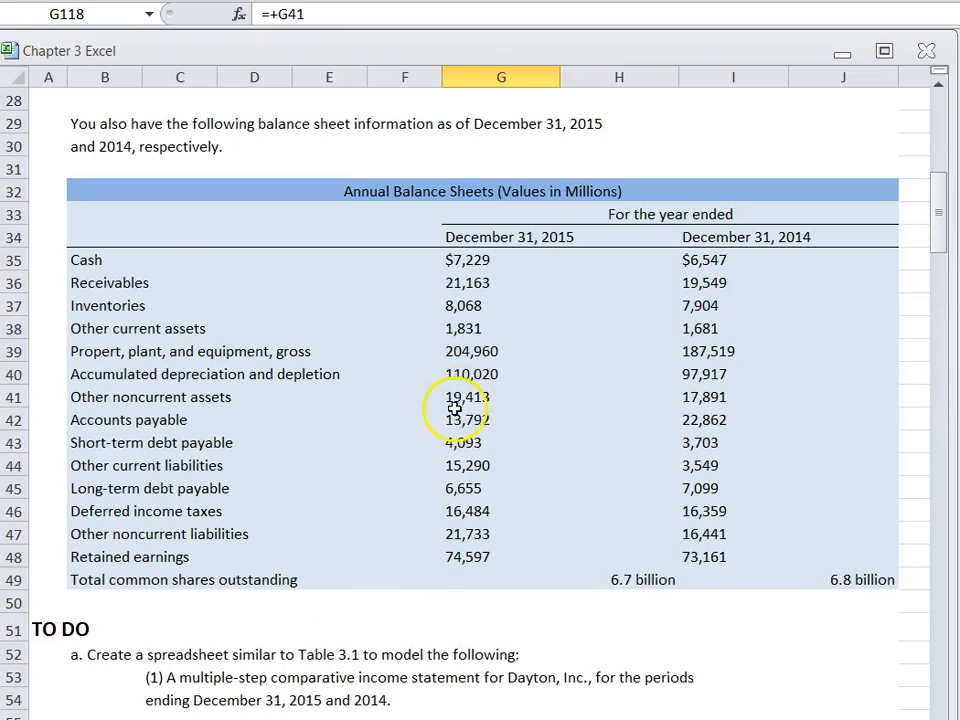
{"action": "scroll", "coordinate": [455, 408], "scroll_direction": "down", "scroll_amount": 20}
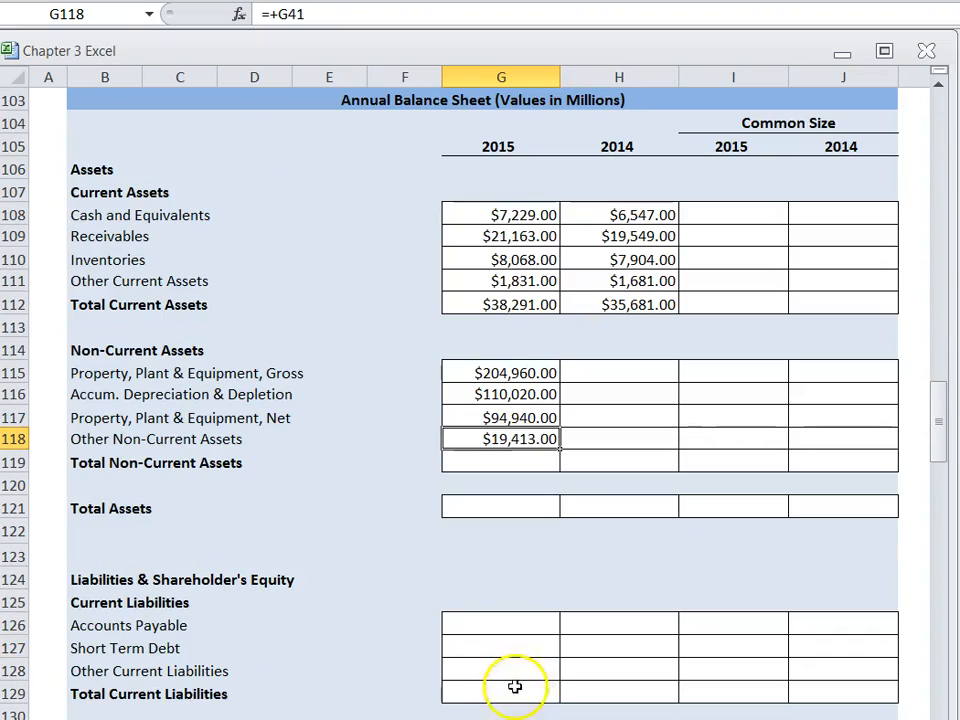
- Try to total 2015 Non-Current Assets in G119 with a sum of G115:G118
{"action": "left_click", "coordinate": [484, 456]}
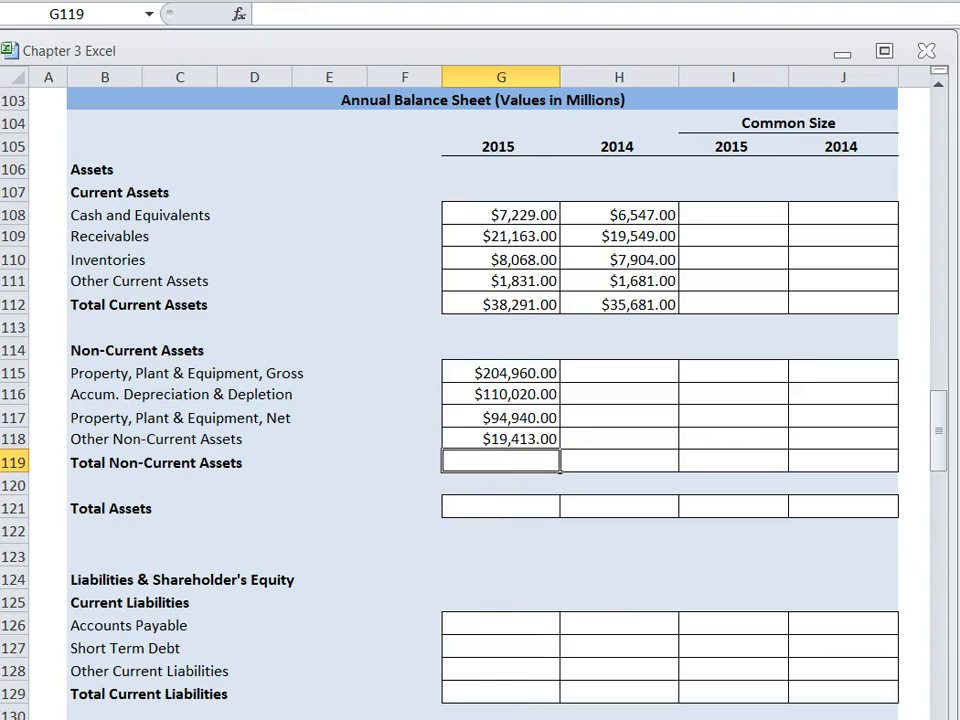
{"action": "key", "text": "alt+equal"}
{"action": "key", "text": "Return"}
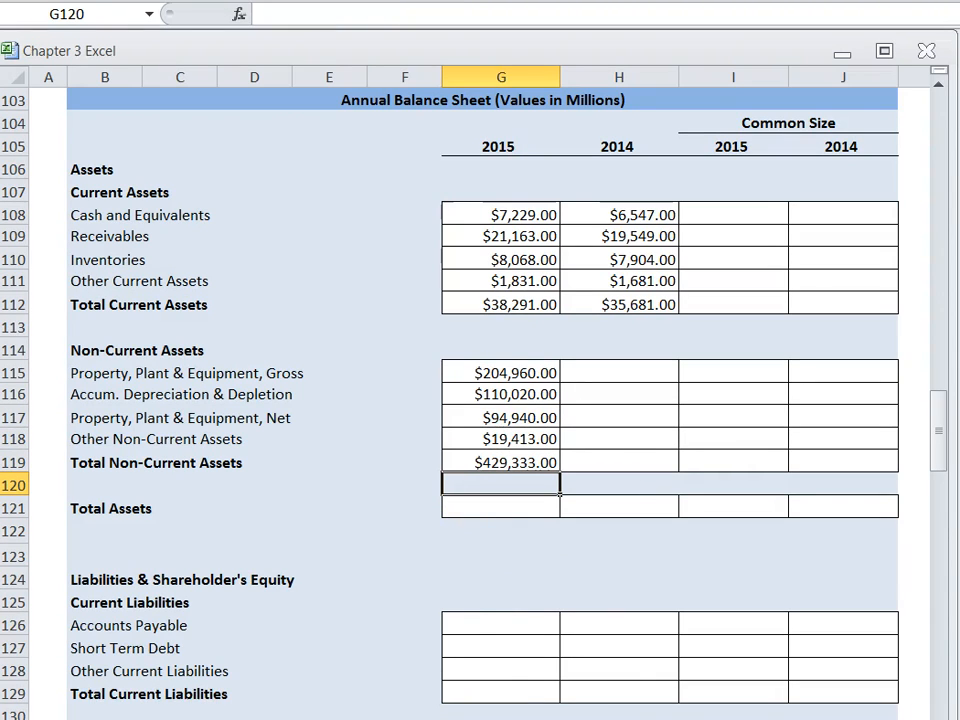
- Replace the 2015 Total Non-Current Assets formula in G119 with G117+G118
{"action": "left_click", "coordinate": [549, 463]}
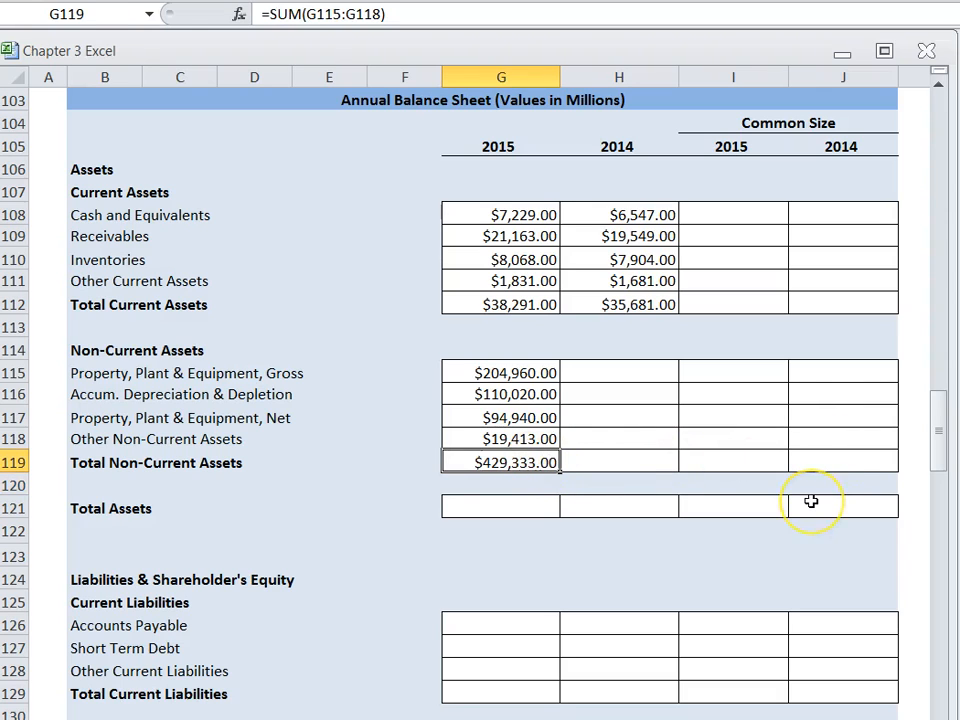
{"action": "type", "text": "+"}
{"action": "key", "text": "Up"}
{"action": "key", "text": "Up"}
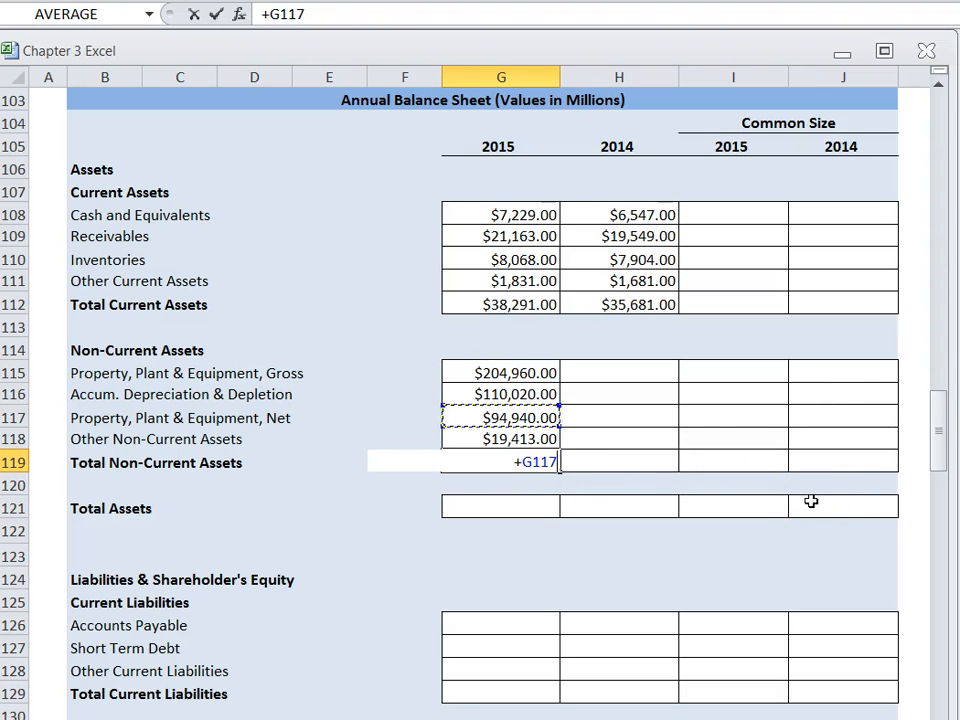
{"action": "type", "text": "+"}
{"action": "key", "text": "Up"}
{"action": "key", "text": "Return"}
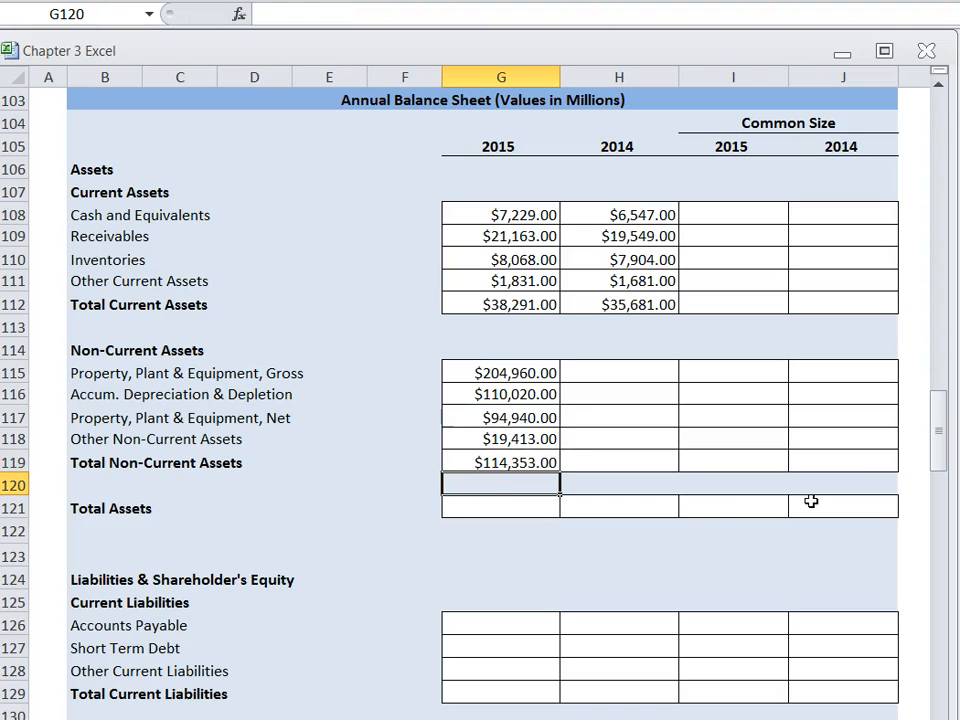
- Link 2014 Property, Plant & Equipment, Gross in H115 to the December 31, 2014 source value in I39
{"action": "left_click", "coordinate": [627, 371]}
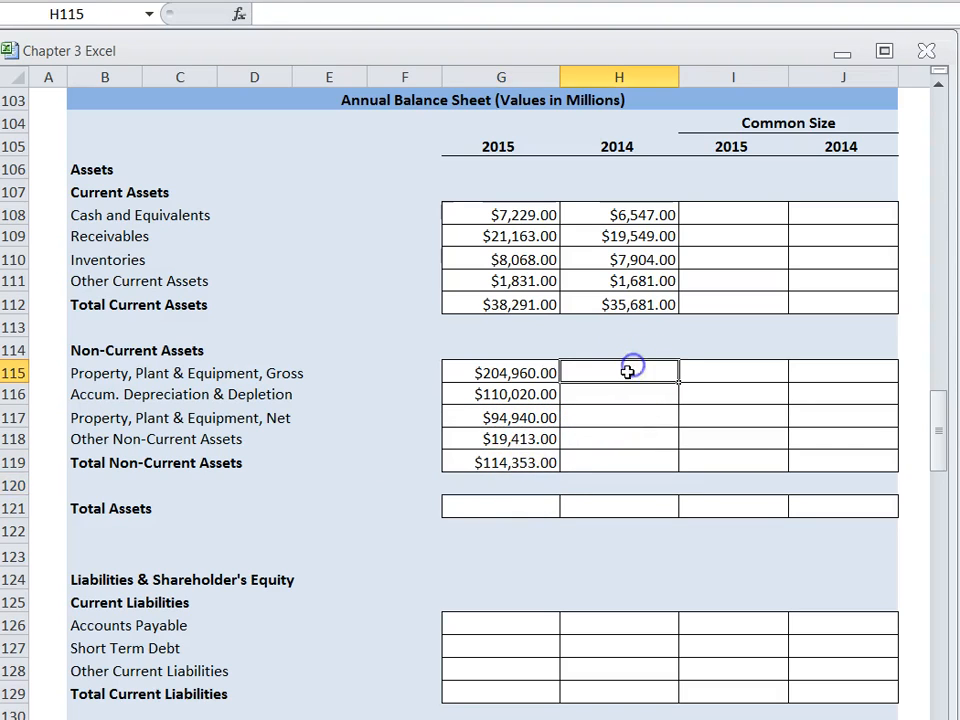
{"action": "left_click", "coordinate": [606, 385]}
{"action": "type", "text": "+"}
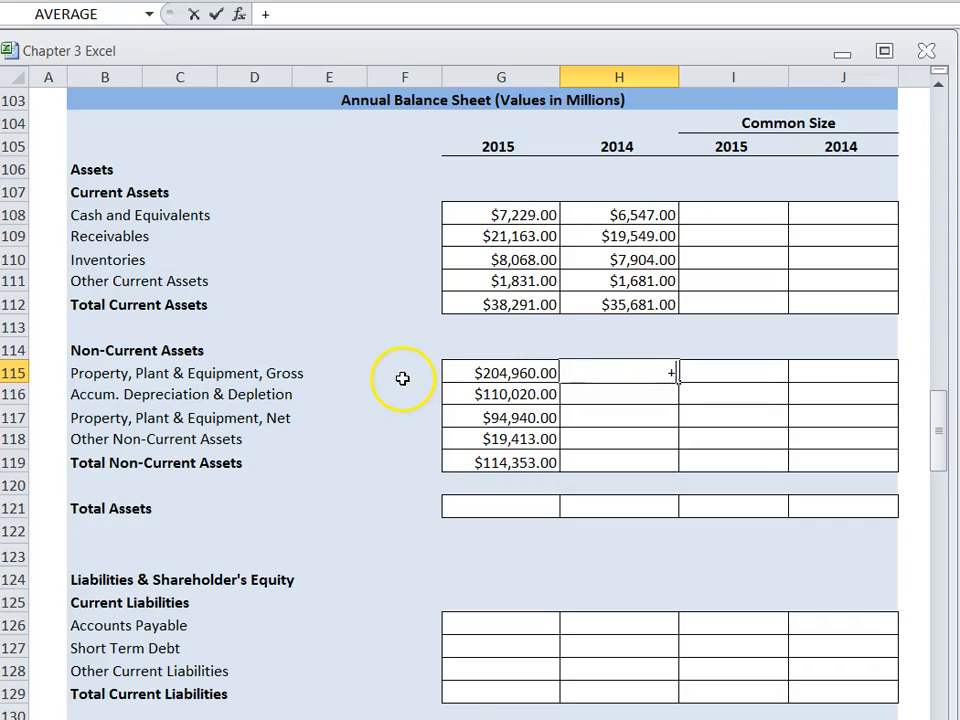
{"action": "scroll", "coordinate": [810, 336], "scroll_direction": "up", "scroll_amount": 8}
{"action": "scroll", "coordinate": [627, 318], "scroll_direction": "up", "scroll_amount": 17}
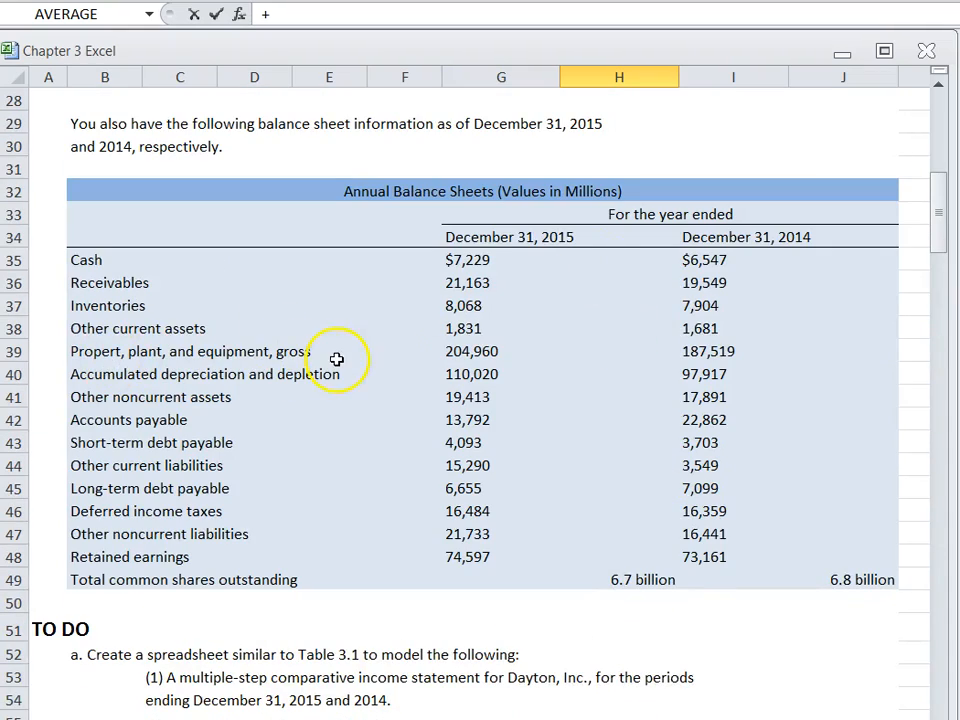
{"action": "left_click", "coordinate": [688, 356]}
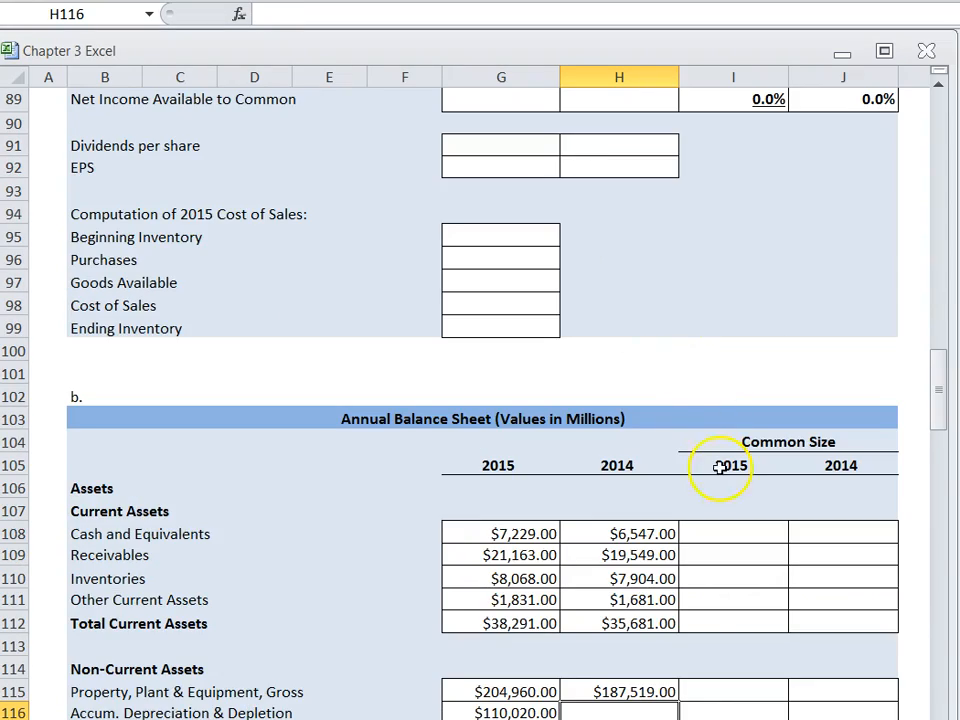
{"action": "scroll", "coordinate": [700, 480], "scroll_direction": "down", "scroll_amount": 2}
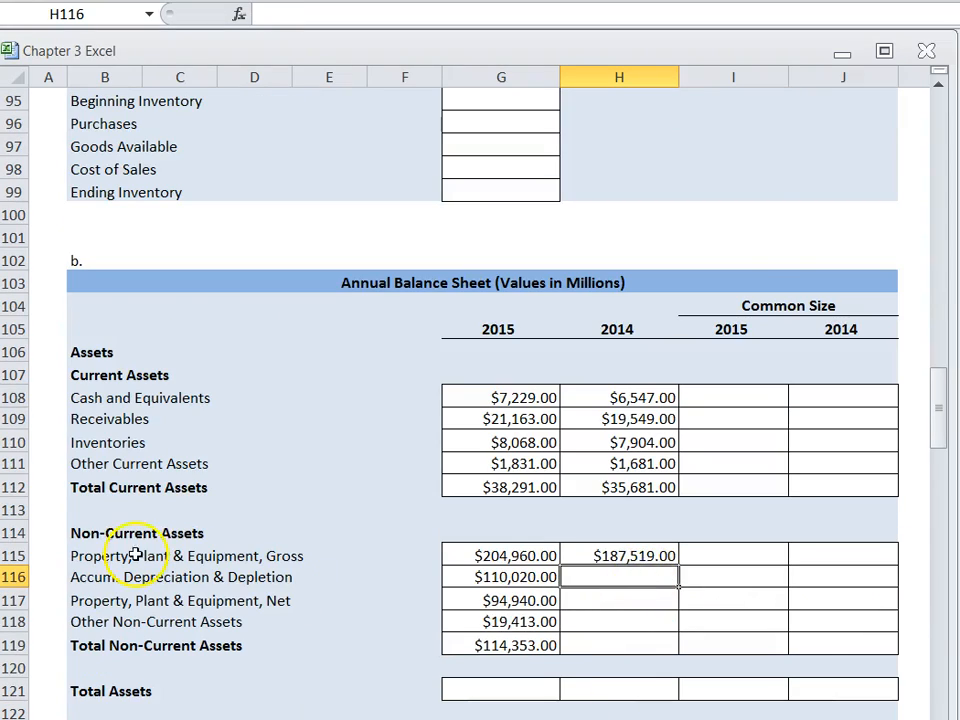
{"action": "scroll", "coordinate": [700, 420], "scroll_direction": "up", "scroll_amount": 20}
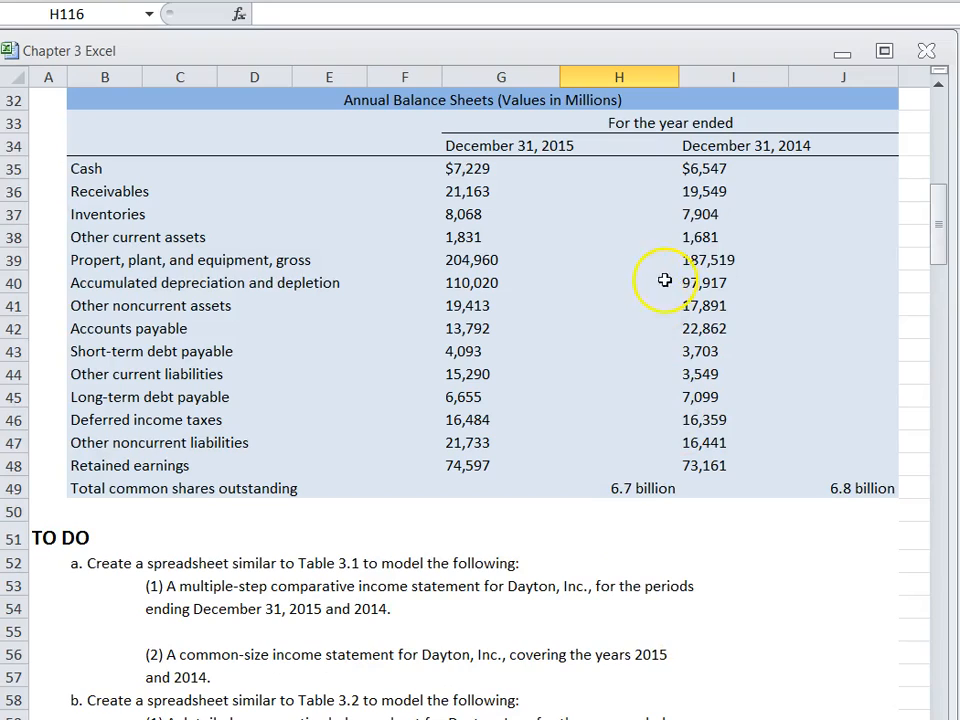
{"action": "left_click", "coordinate": [720, 283]}
{"action": "left_click", "coordinate": [712, 306]}
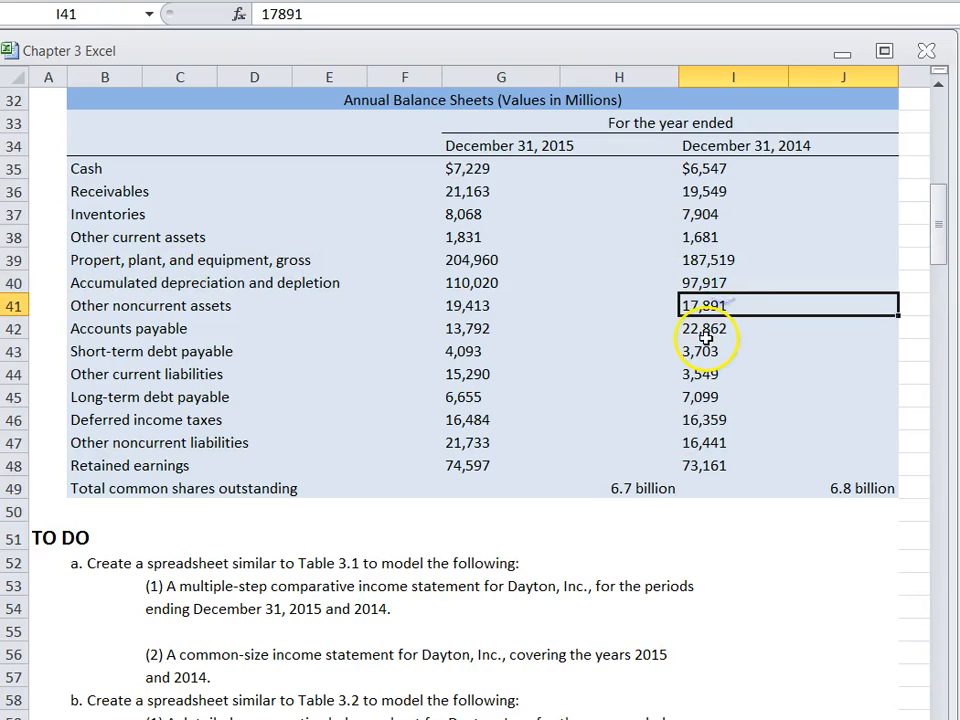
{"action": "scroll", "coordinate": [700, 280], "scroll_direction": "down", "scroll_amount": 20}
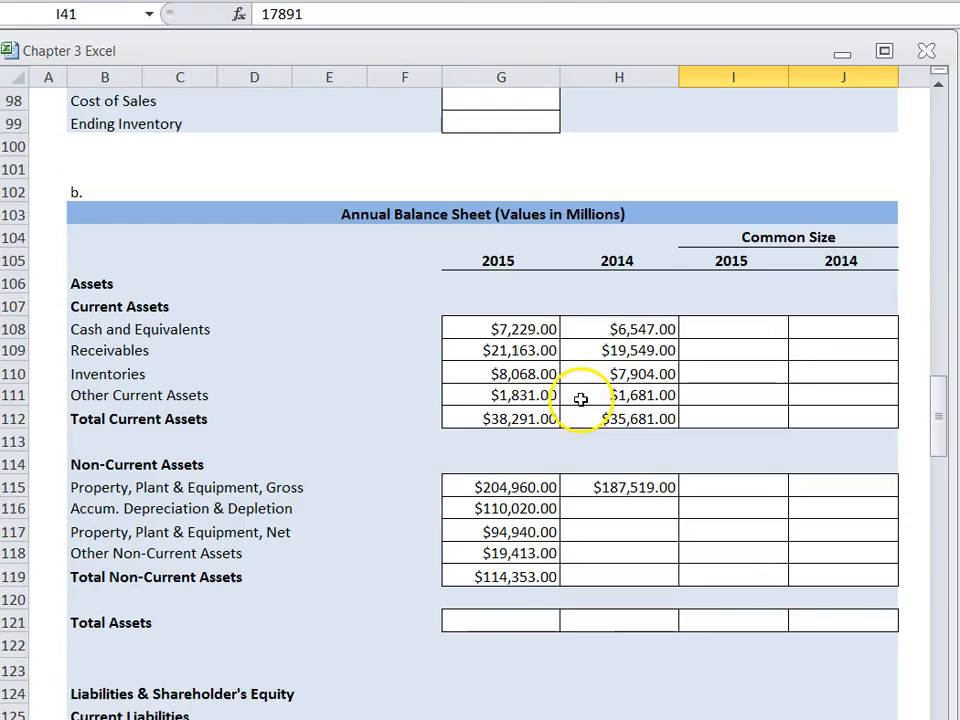
- Link 2014 Accum. Depreciation & Depletion in H116 to the source value in I40
{"action": "left_click", "coordinate": [592, 508]}
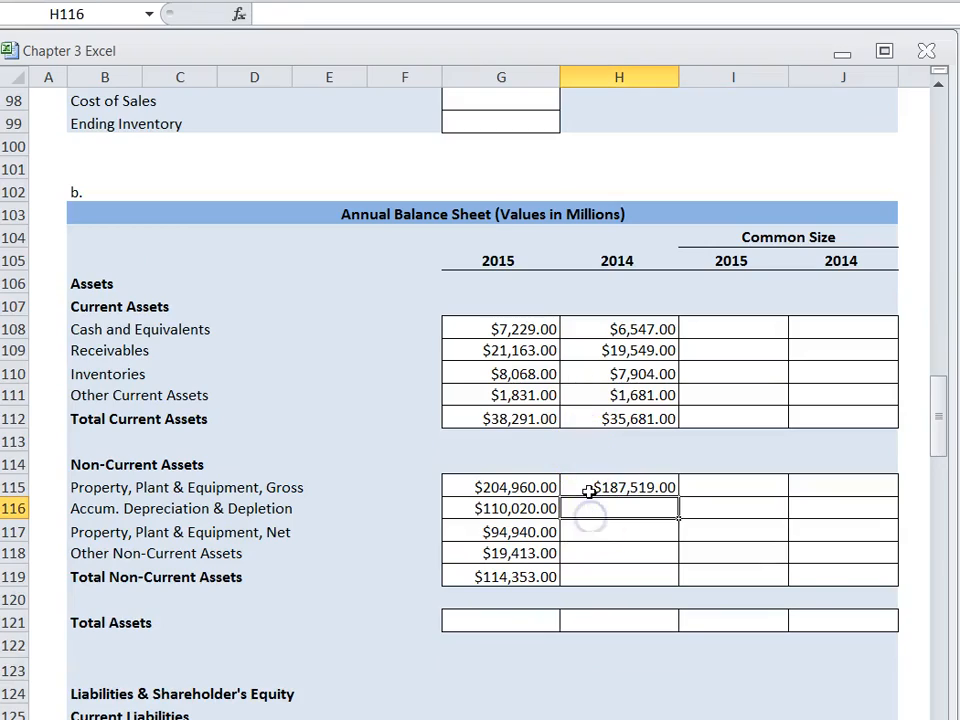
{"action": "type", "text": "+"}
{"action": "scroll", "coordinate": [679, 471], "scroll_direction": "up", "scroll_amount": 6}
{"action": "scroll", "coordinate": [679, 471], "scroll_direction": "up", "scroll_amount": 17}
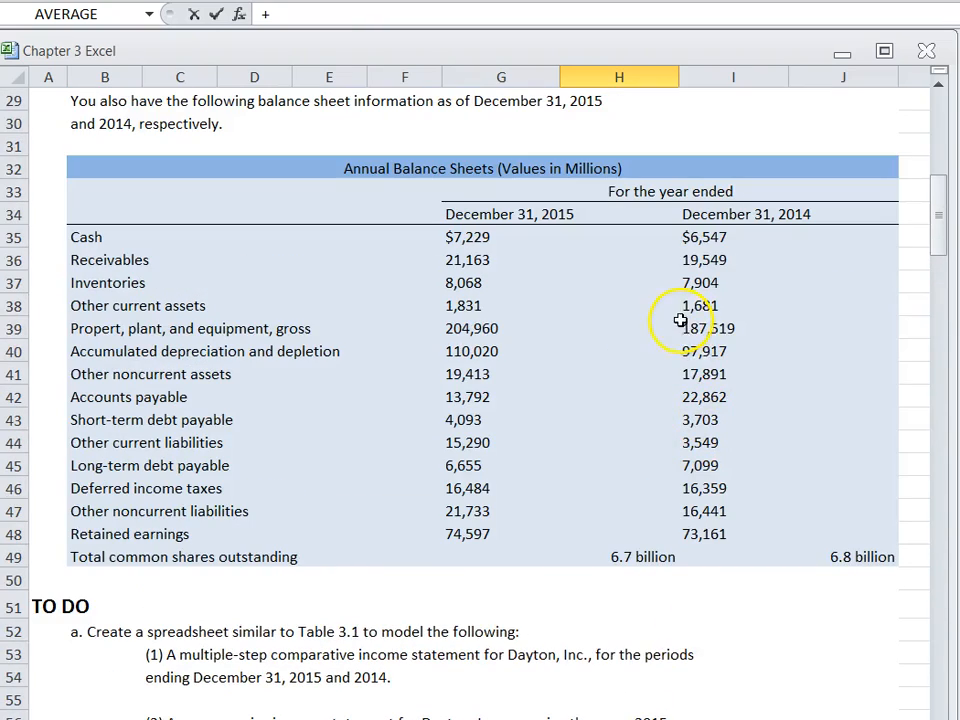
{"action": "left_click", "coordinate": [683, 353]}
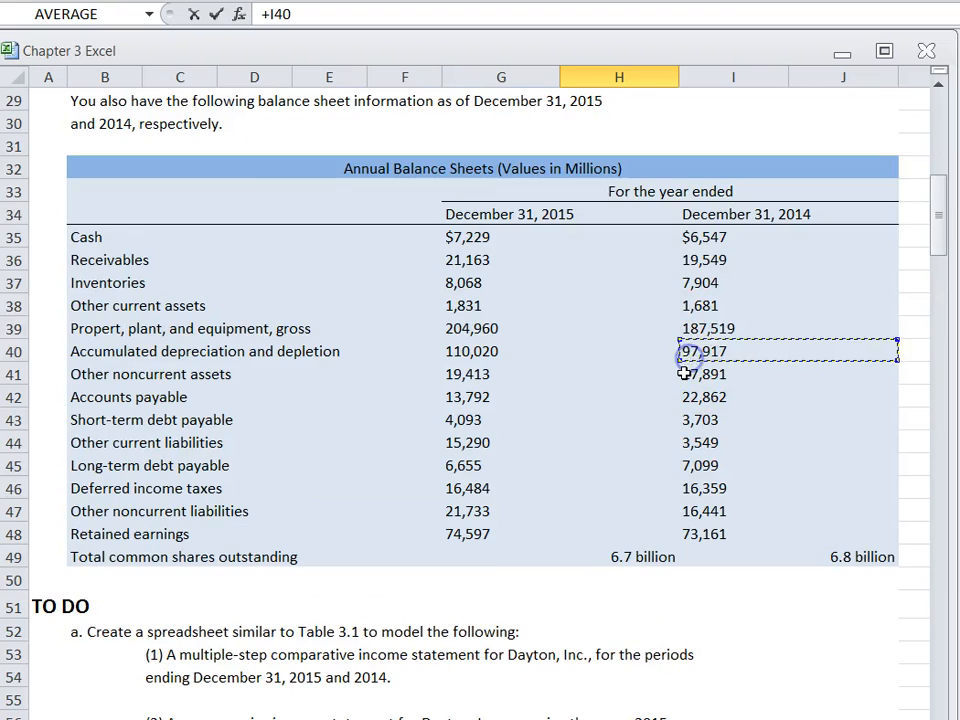
{"action": "key", "text": "Return"}
- Calculate 2014 Property, Plant & Equipment, Net in H117 as H115-H116 and review the formulas in H115 through H117
{"action": "scroll", "coordinate": [683, 313], "scroll_direction": "down", "scroll_amount": 3}
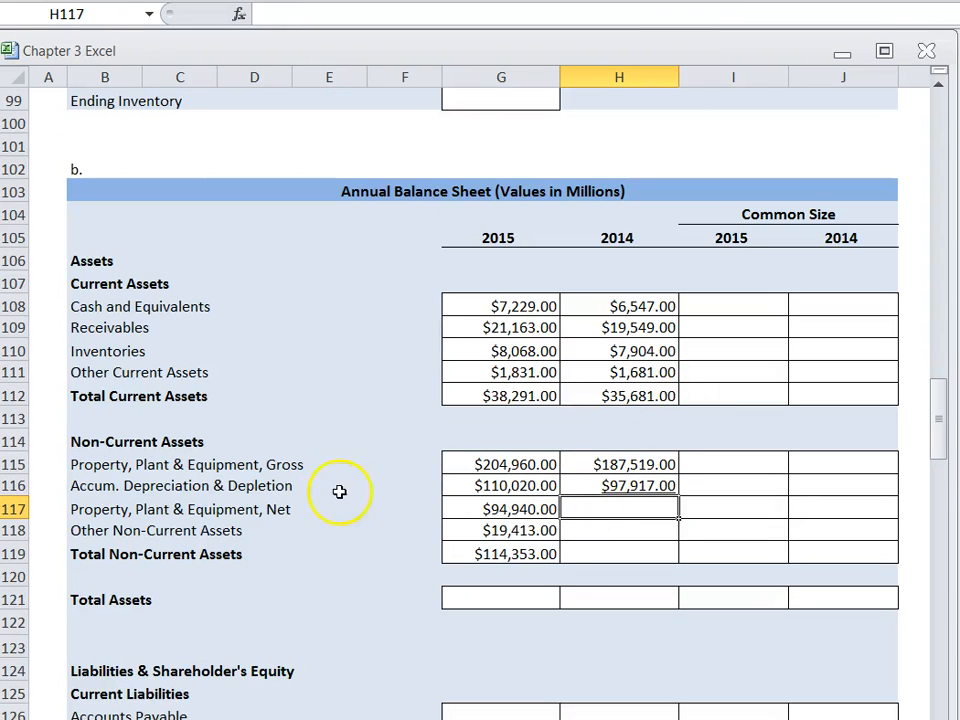
{"action": "left_click", "coordinate": [638, 505]}
{"action": "type", "text": "+"}
{"action": "key", "text": "Up"}
{"action": "key", "text": "Up"}
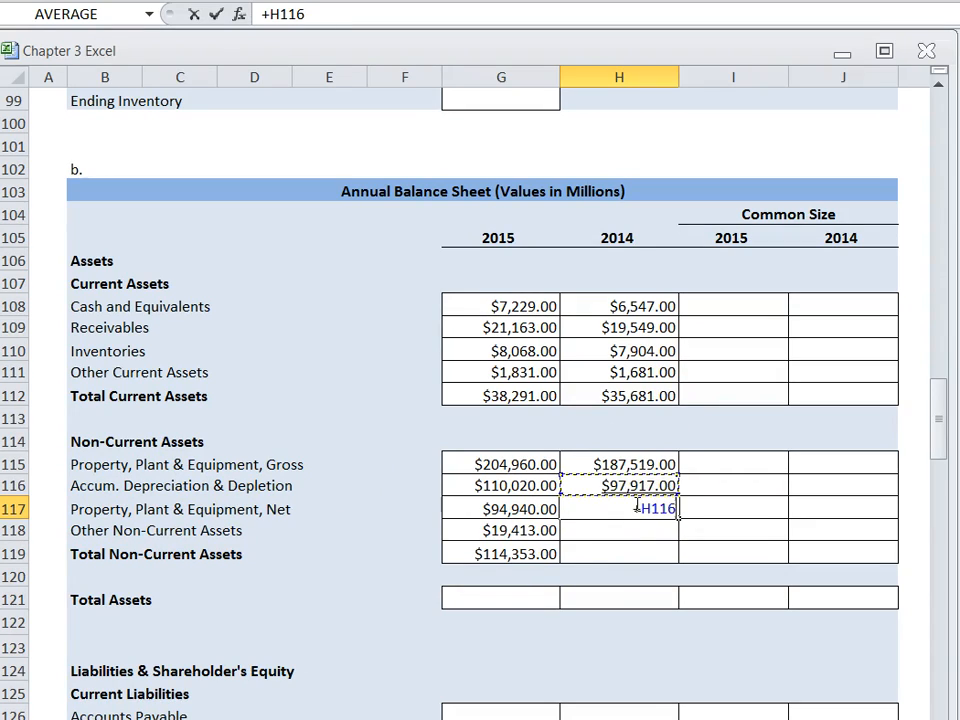
{"action": "type", "text": "-"}
{"action": "key", "text": "Up"}
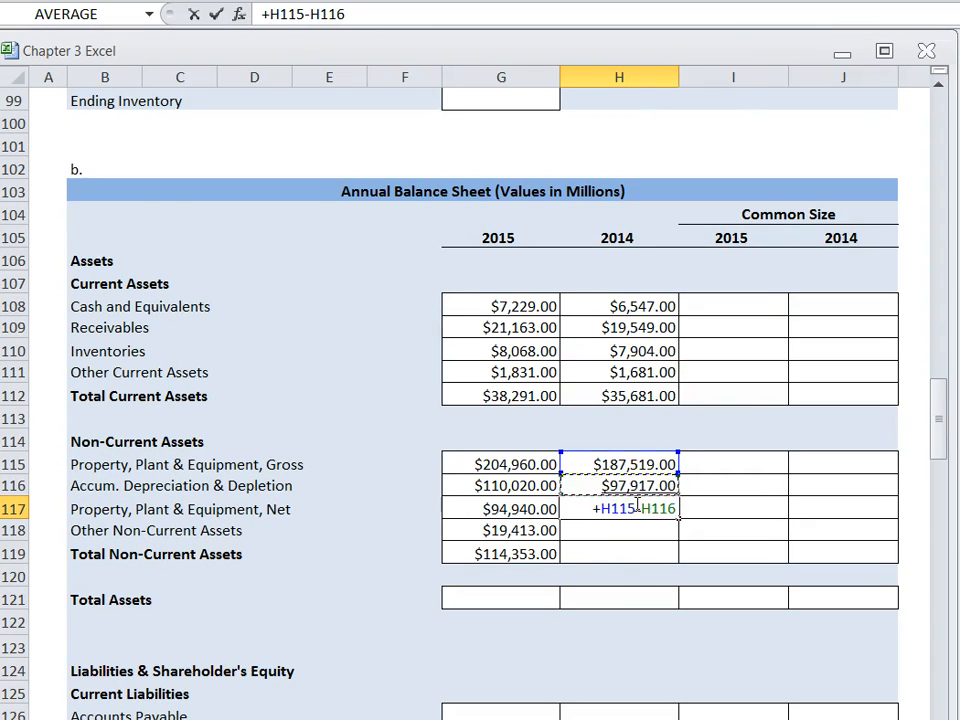
{"action": "key", "text": "Return"}
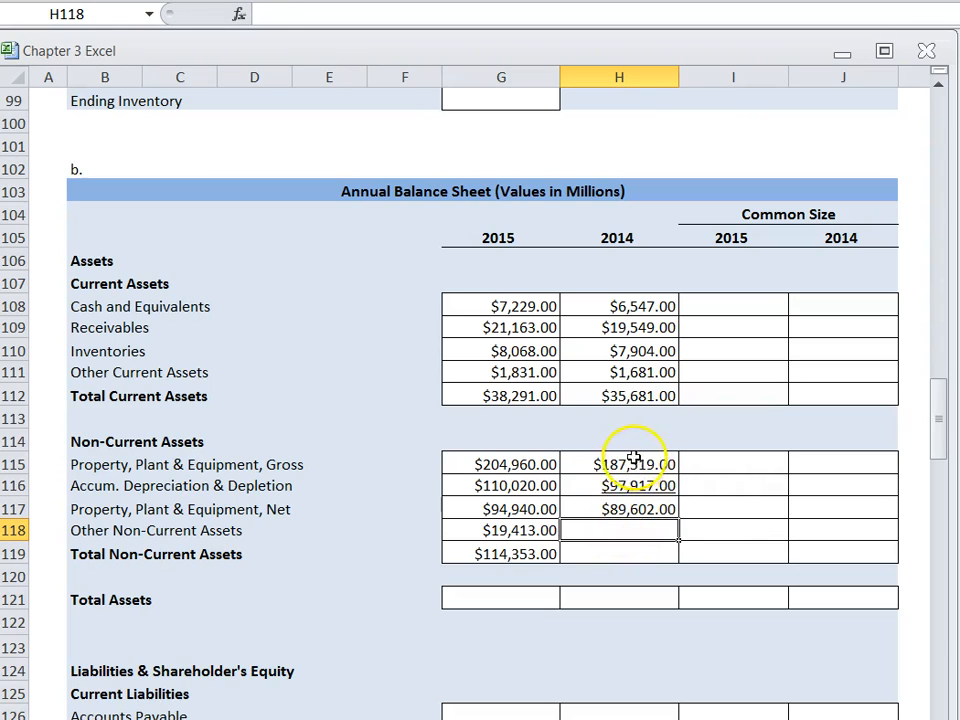
{"action": "left_click", "coordinate": [620, 463]}
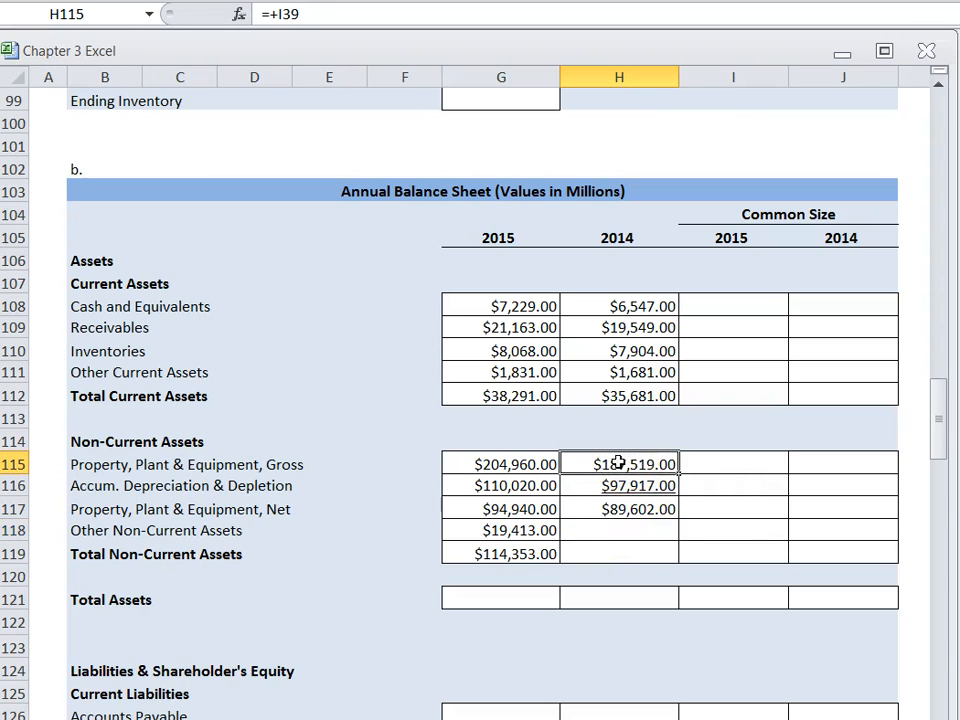
{"action": "left_click", "coordinate": [636, 485]}
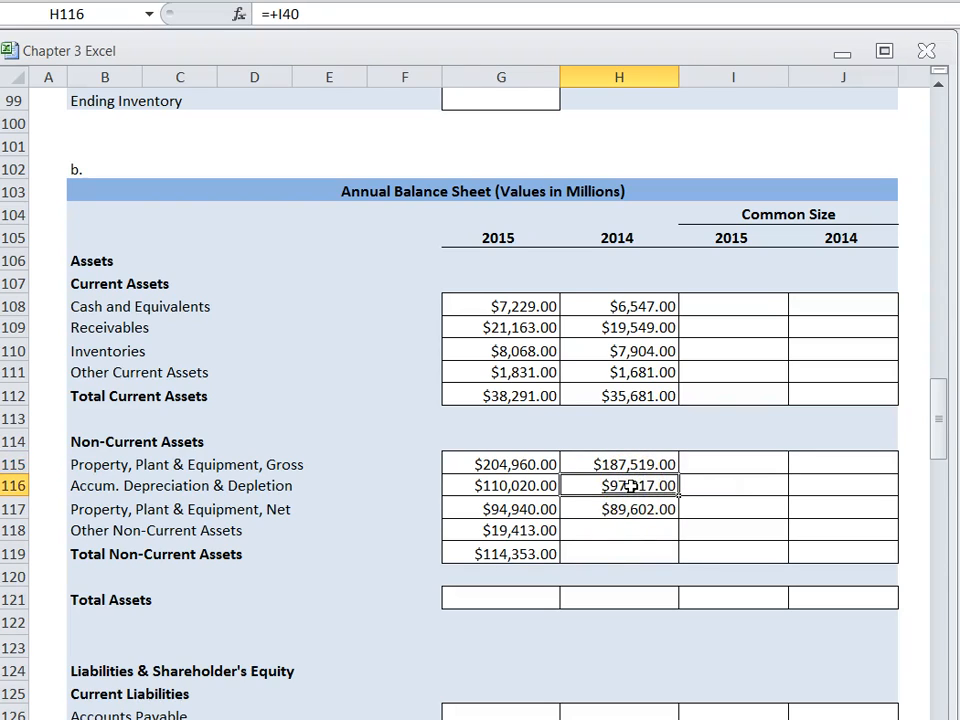
{"action": "left_click", "coordinate": [611, 516]}
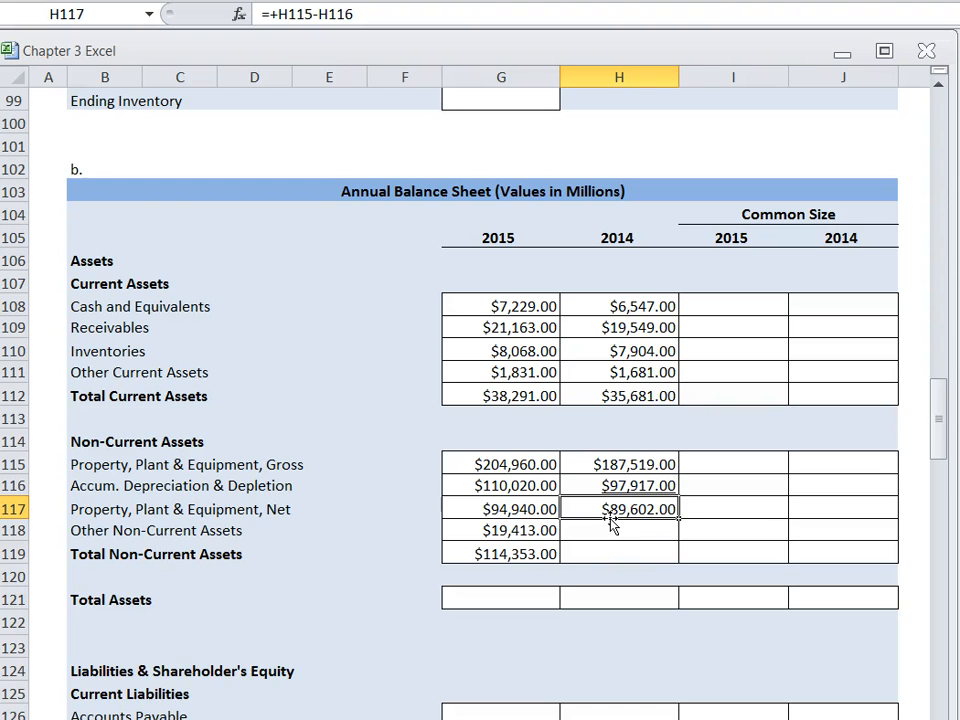
- Link 2014 Other Non-Current Assets in H118 to the December 31, 2014 source value in I41
{"action": "left_click", "coordinate": [626, 532]}
{"action": "scroll", "coordinate": [660, 485], "scroll_direction": "up", "scroll_amount": 4}
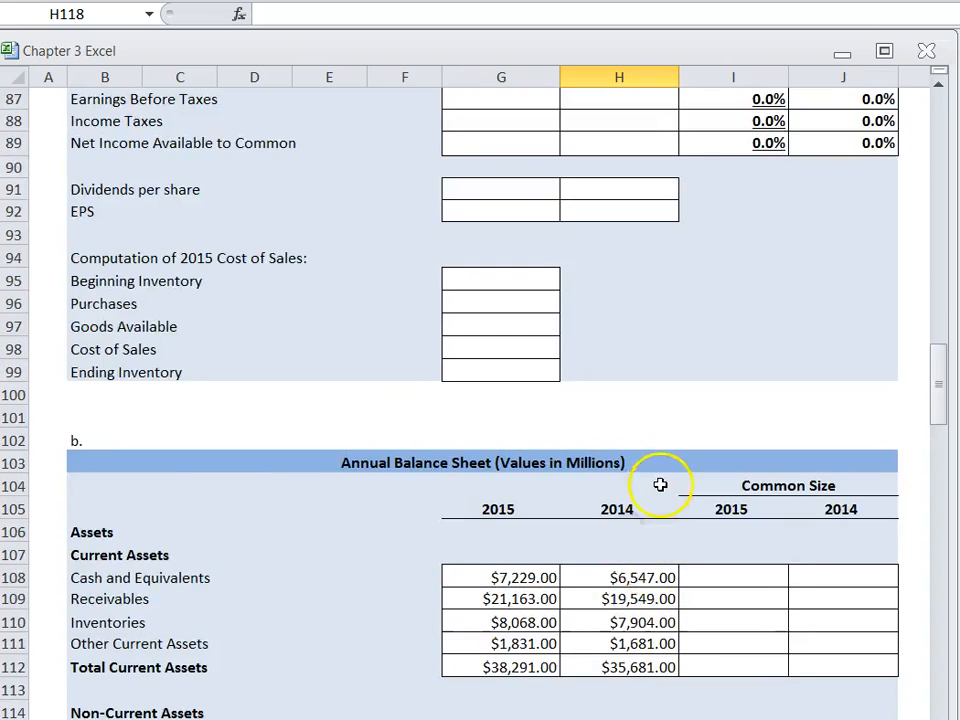
{"action": "scroll", "coordinate": [660, 485], "scroll_direction": "up", "scroll_amount": 10}
{"action": "scroll", "coordinate": [660, 460], "scroll_direction": "down", "scroll_amount": 13}
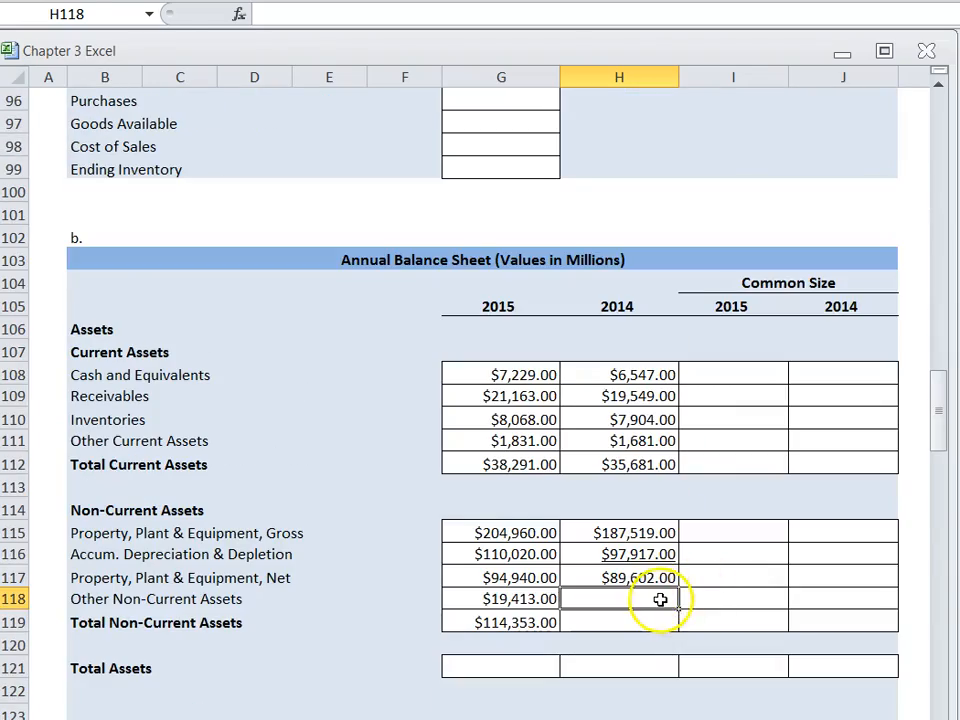
{"action": "type", "text": "+"}
{"action": "scroll", "coordinate": [707, 560], "scroll_direction": "up", "scroll_amount": 20}
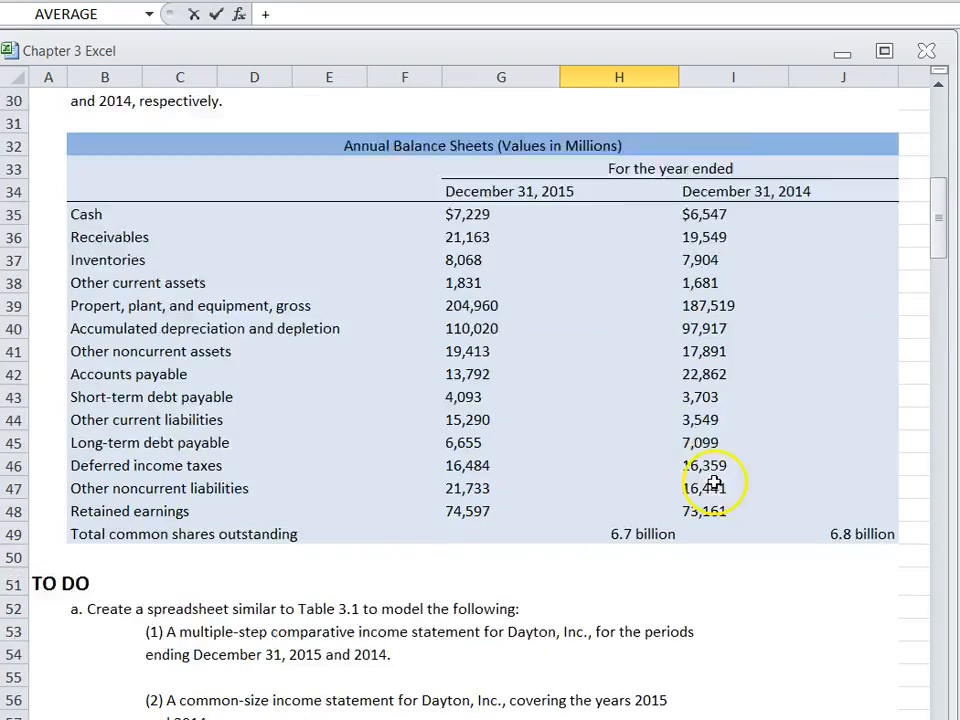
{"action": "scroll", "coordinate": [714, 486], "scroll_direction": "up", "scroll_amount": 1}
{"action": "left_click", "coordinate": [694, 427]}
{"action": "key", "text": "Return"}
- Calculate 2014 Total Non-Current Assets in H119 as H117+H118
{"action": "scroll", "coordinate": [660, 500], "scroll_direction": "down", "scroll_amount": 3}
{"action": "left_click", "coordinate": [627, 508]}
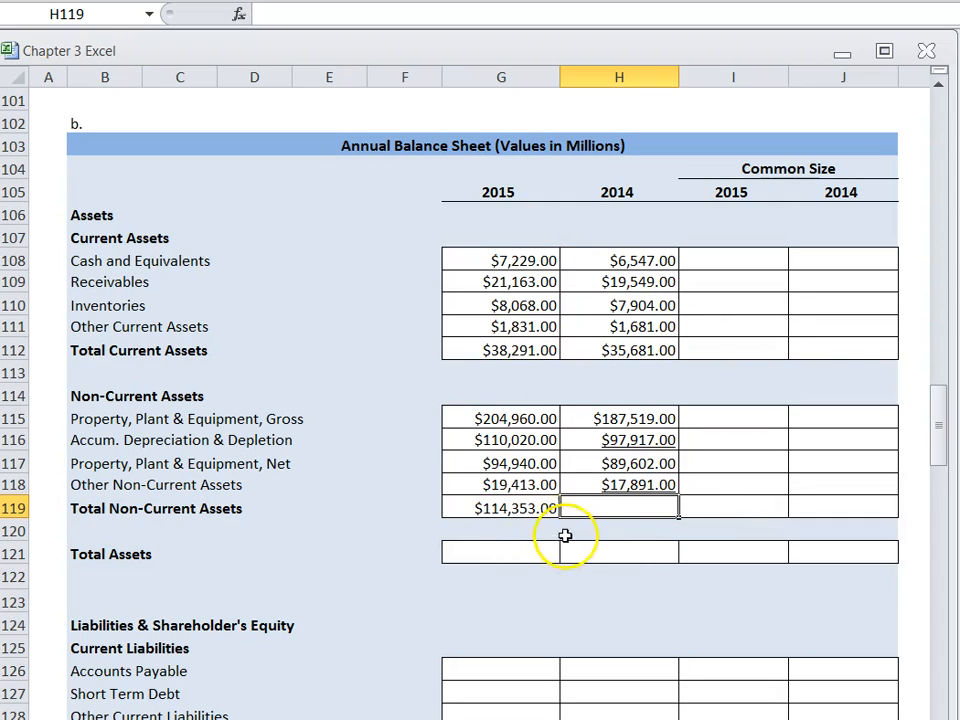
{"action": "type", "text": "+"}
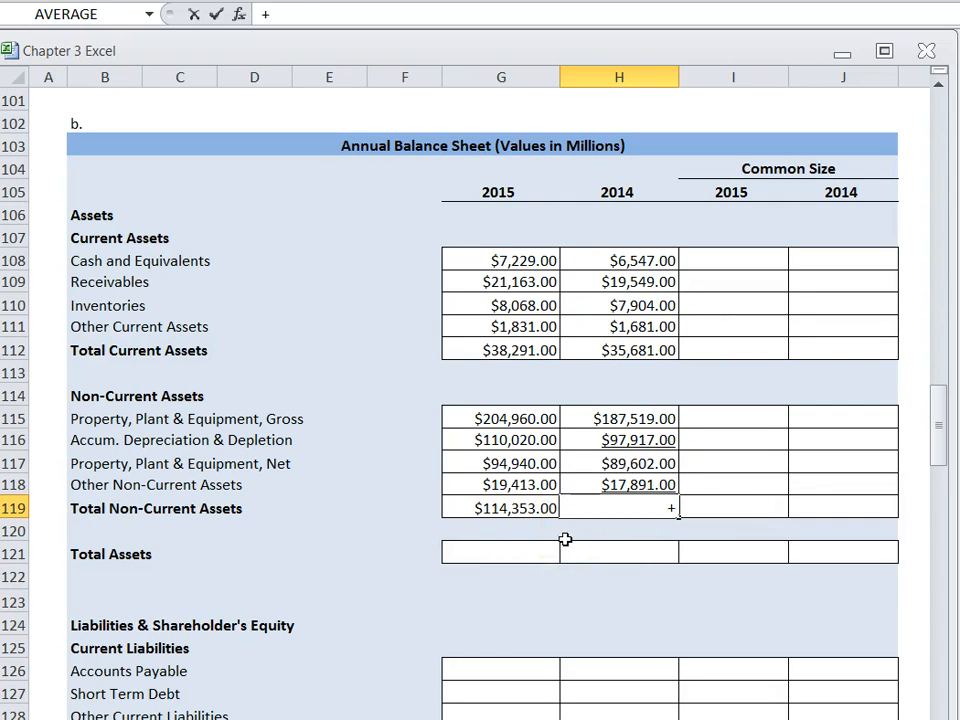
{"action": "key", "text": "Up"}
{"action": "key", "text": "Up"}
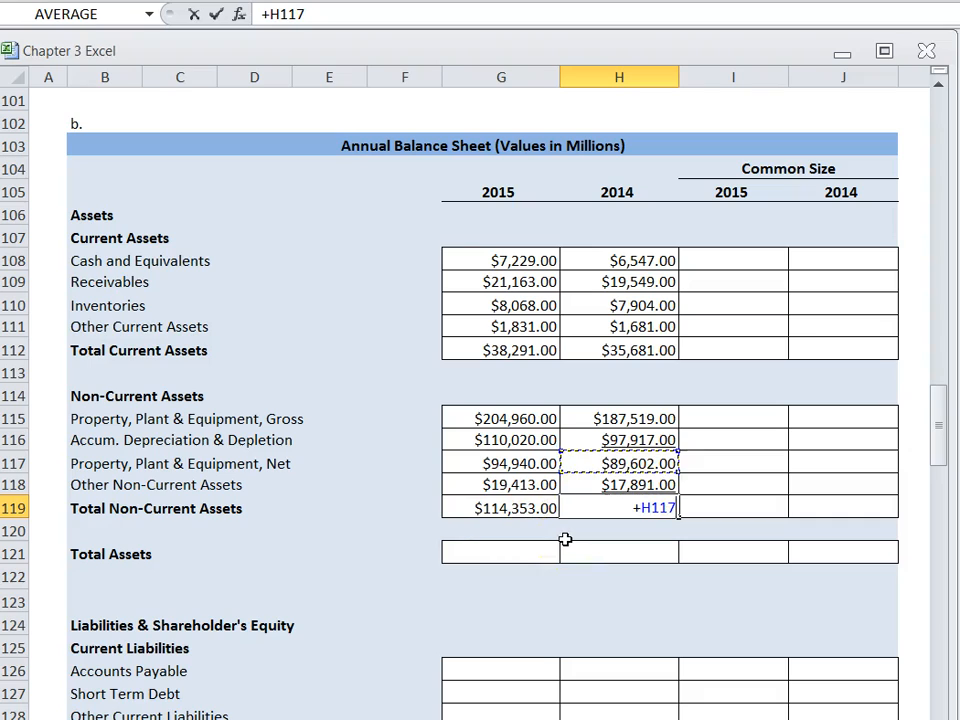
{"action": "type", "text": "-"}
{"action": "key", "text": "Up"}
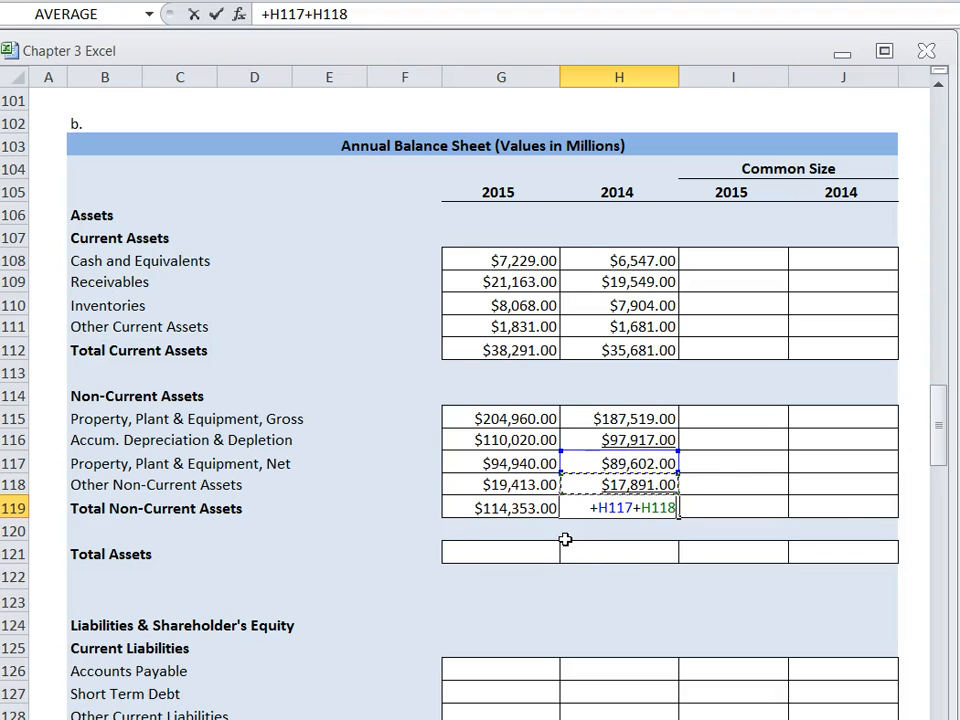
{"action": "key", "text": "Return"}
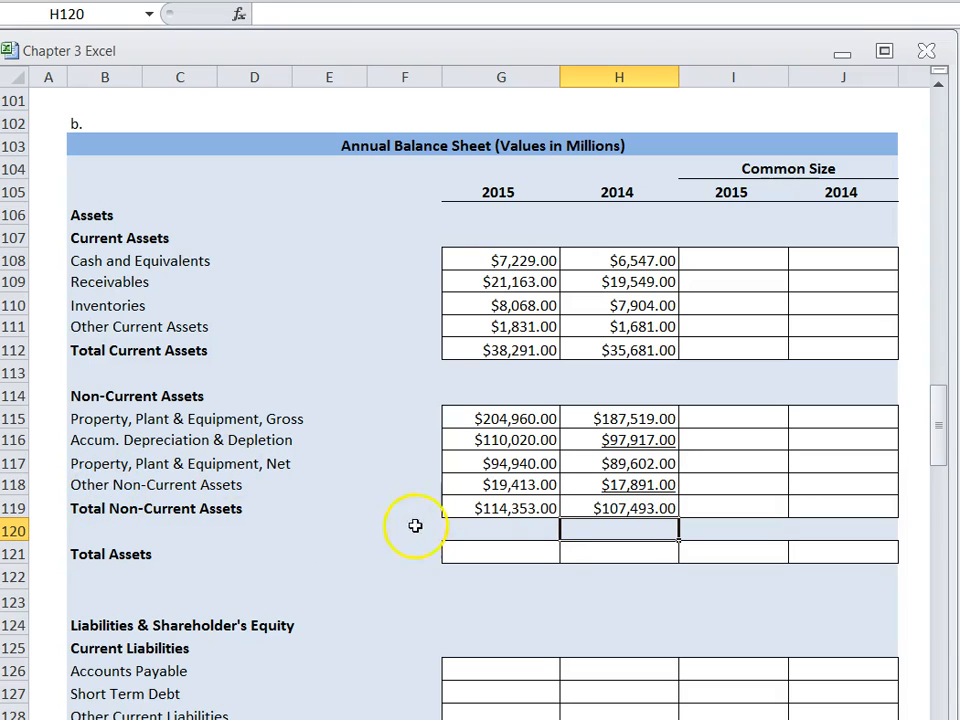
- Calculate 2015 Total Assets in G121 as G119+G112
{"action": "left_click", "coordinate": [501, 553]}
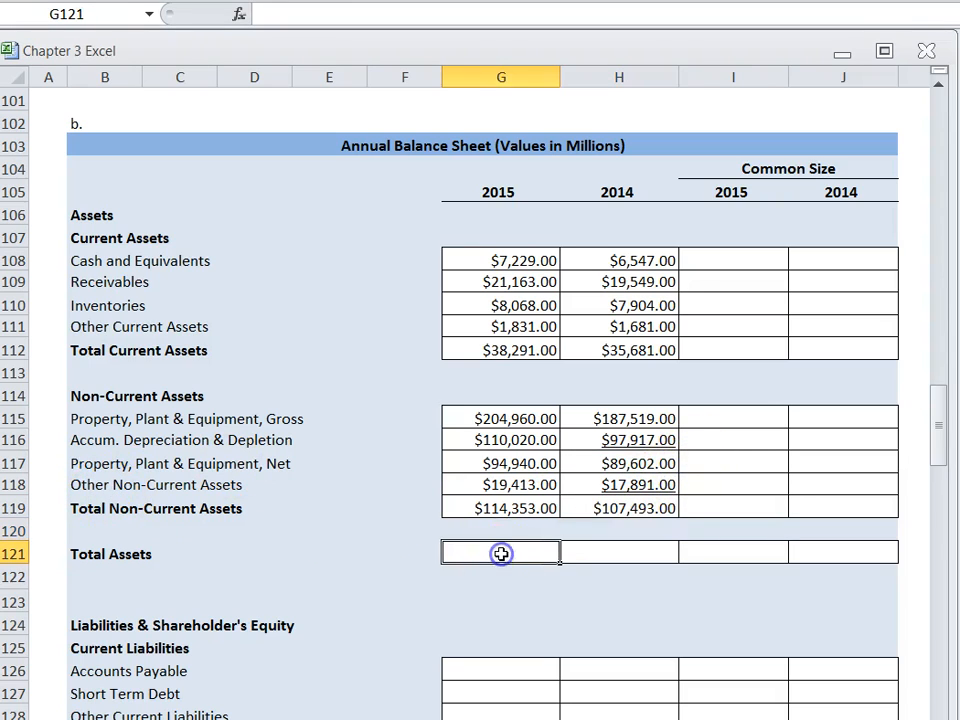
{"action": "type", "text": "+"}
{"action": "left_click", "coordinate": [497, 503]}
{"action": "type", "text": "+"}
{"action": "left_click", "coordinate": [500, 352]}
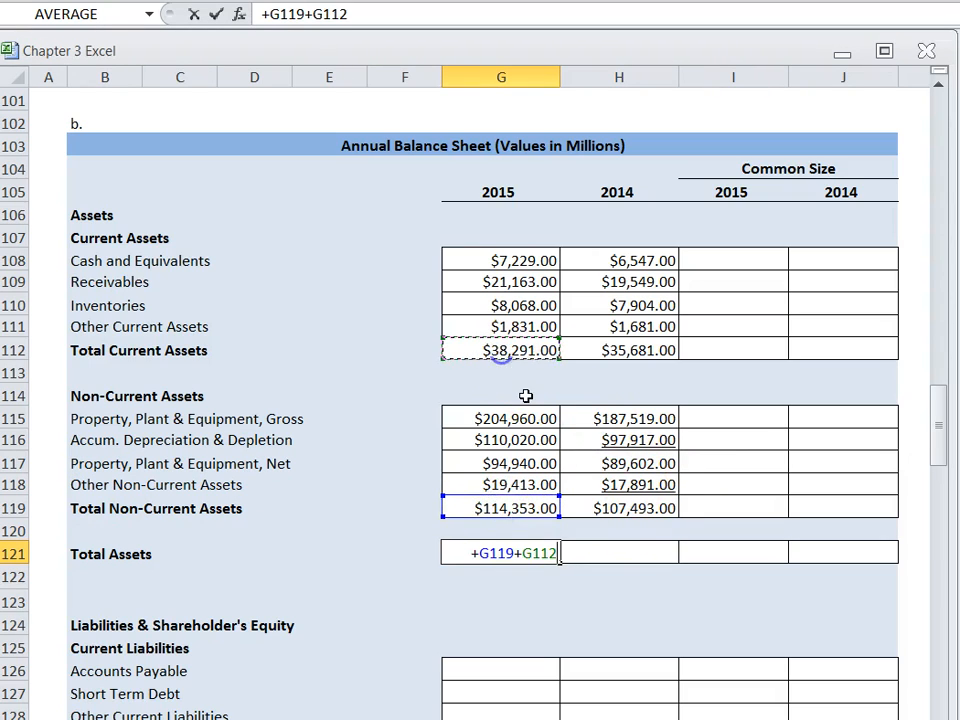
{"action": "key", "text": "Return"}
- Calculate 2014 Total Assets in H121 as H119+H112
{"action": "left_click", "coordinate": [643, 558]}
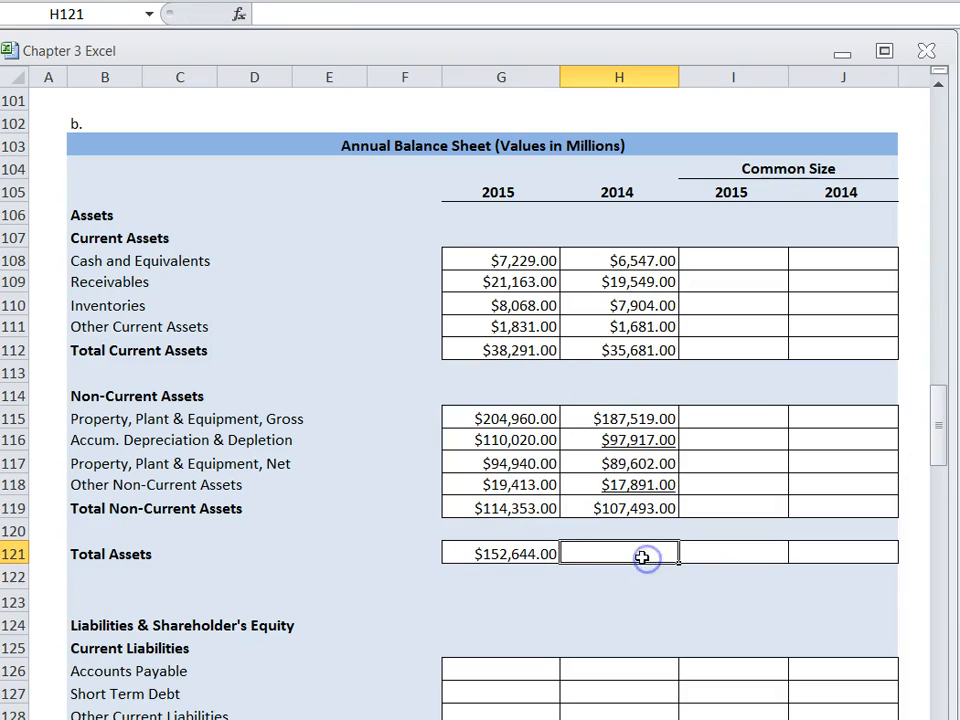
{"action": "type", "text": "+"}
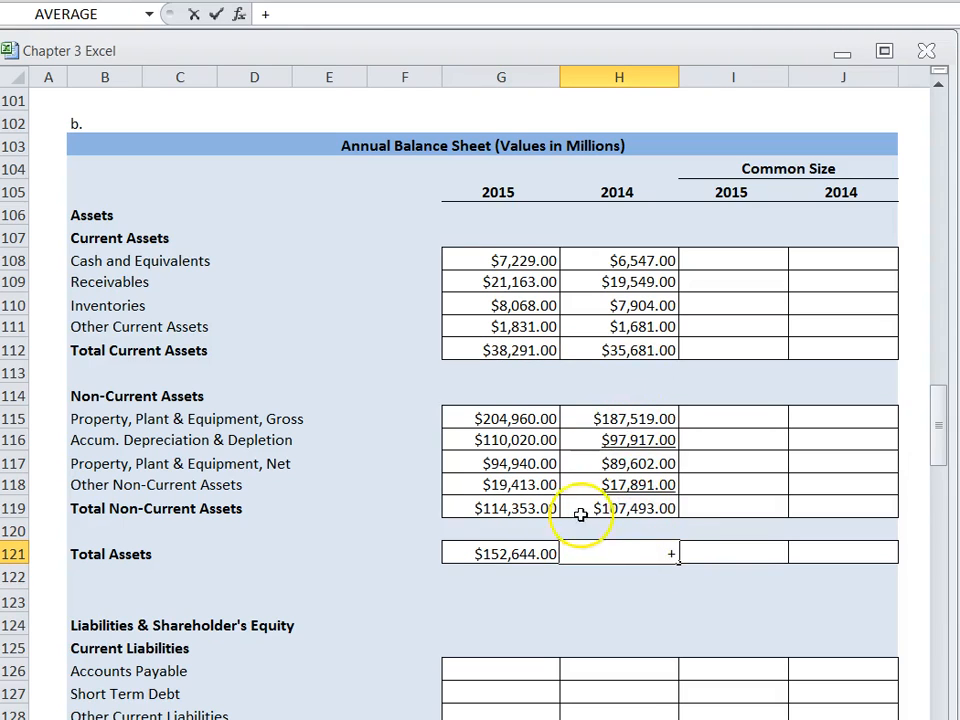
{"action": "left_click", "coordinate": [612, 508]}
{"action": "type", "text": "+"}
{"action": "left_click", "coordinate": [597, 350]}
{"action": "key", "text": "Return"}
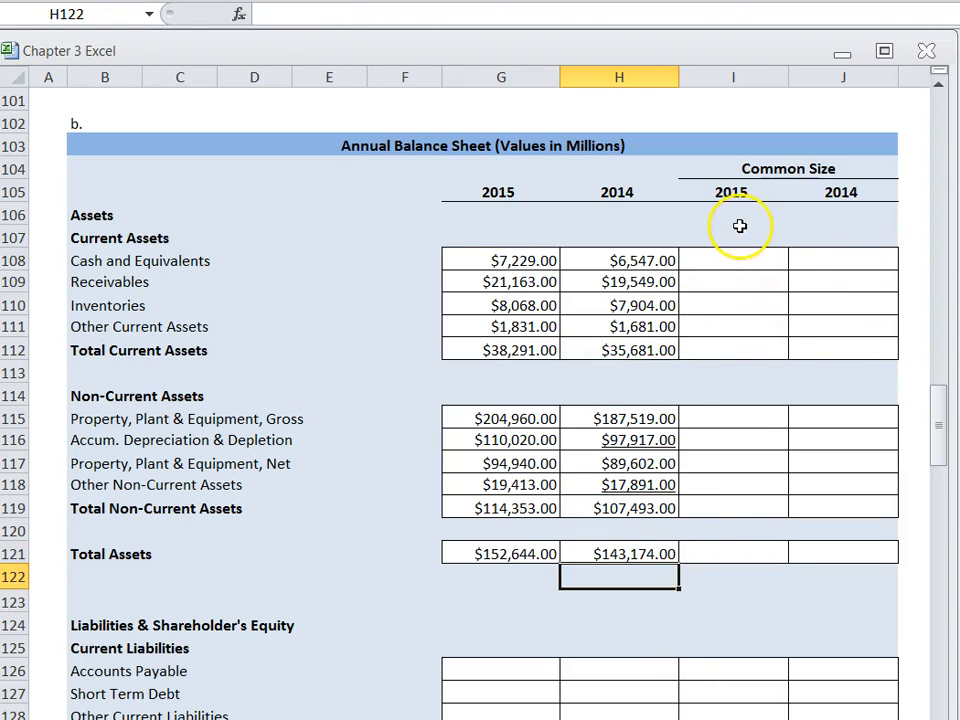
- Calculate the 2015 common-size value for Cash and Equivalents in I108 as G108/G121 and format it as a percentage with two decimals
{"action": "left_click", "coordinate": [724, 259]}
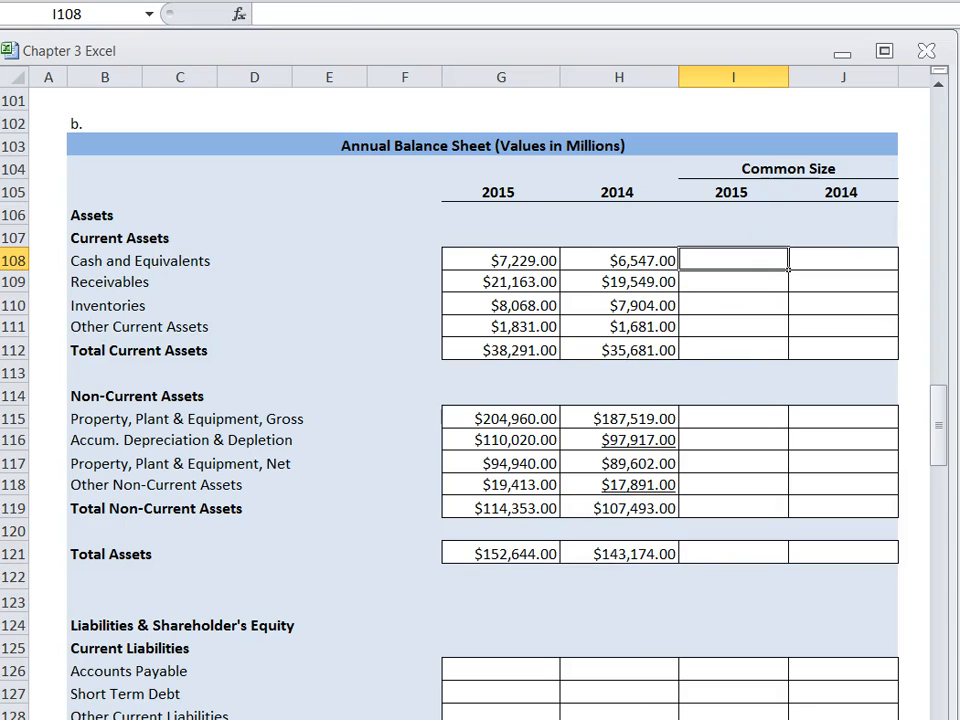
{"action": "type", "text": "+"}
{"action": "left_click", "coordinate": [500, 260]}
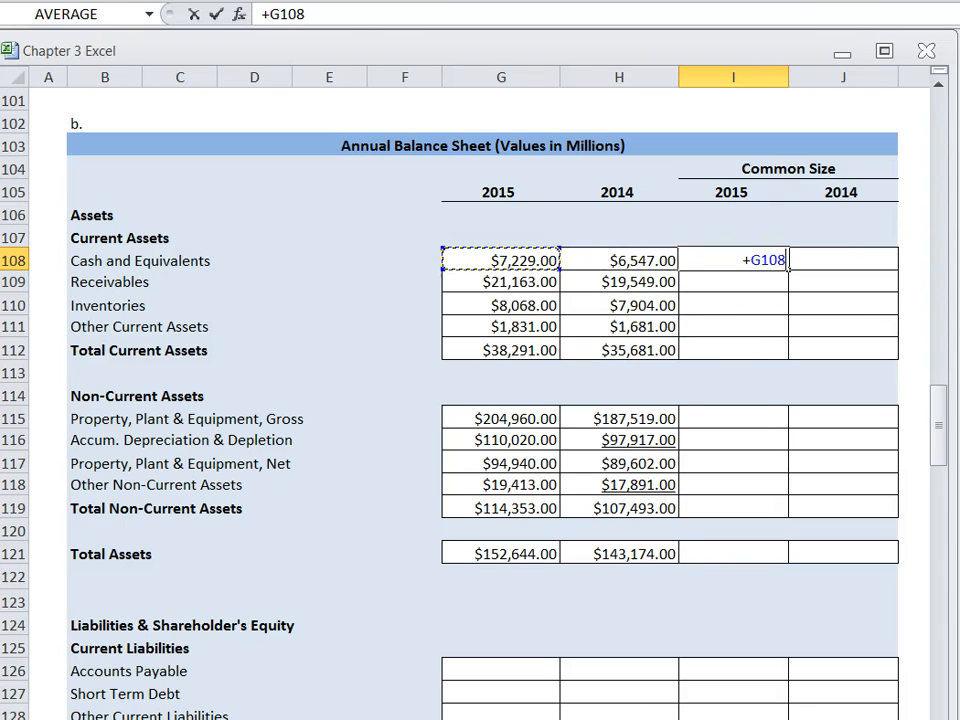
{"action": "type", "text": "/"}
{"action": "key", "text": "Down"}
{"action": "key", "text": "Down"}
{"action": "key", "text": "Left"}
{"action": "key", "text": "Down"}
{"action": "key", "text": "Down"}
{"action": "key", "text": "Down"}
{"action": "key", "text": "Down"}
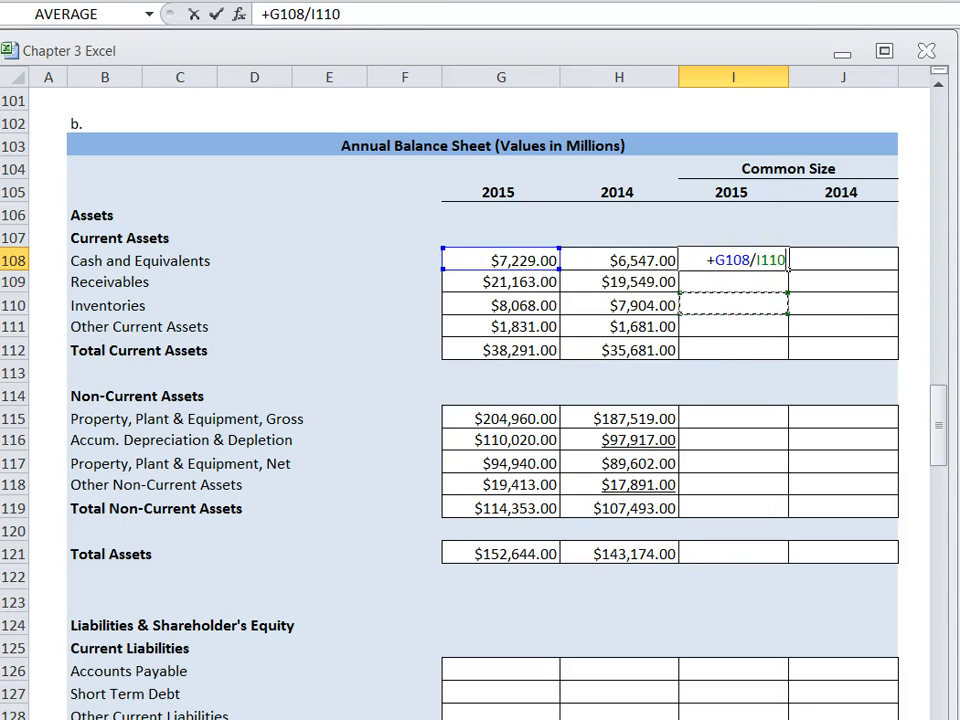
{"action": "key", "text": "Down"}
{"action": "key", "text": "Down"}
{"action": "key", "text": "Down"}
{"action": "key", "text": "Down"}
{"action": "key", "text": "Down"}
{"action": "key", "text": "Down"}
{"action": "key", "text": "Left"}
{"action": "key", "text": "Down"}
{"action": "key", "text": "Return"}
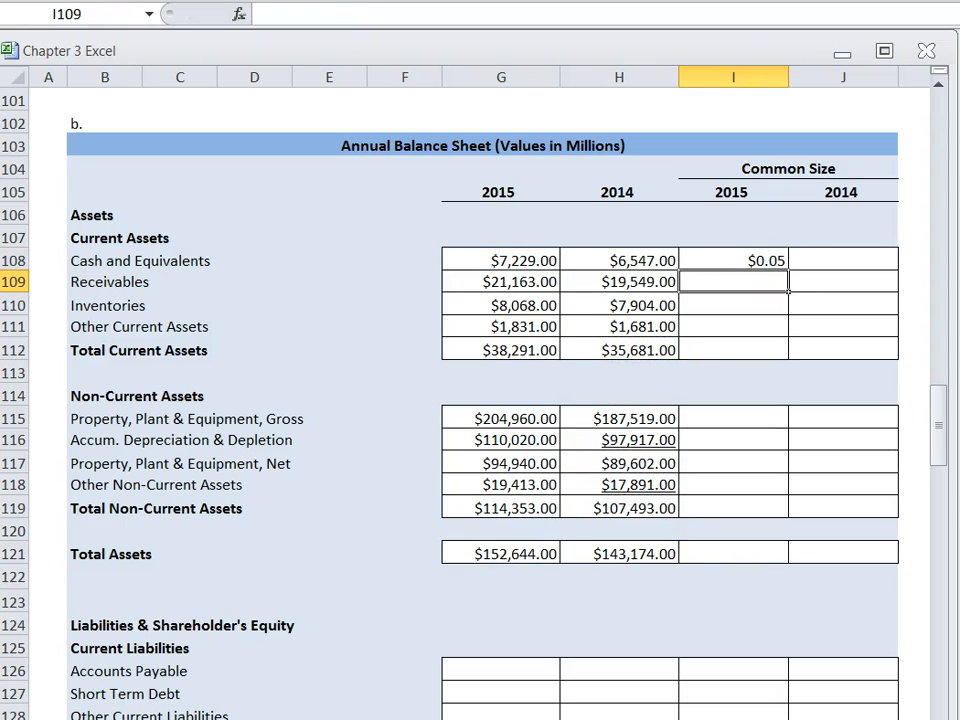
{"action": "left_click", "coordinate": [734, 258]}
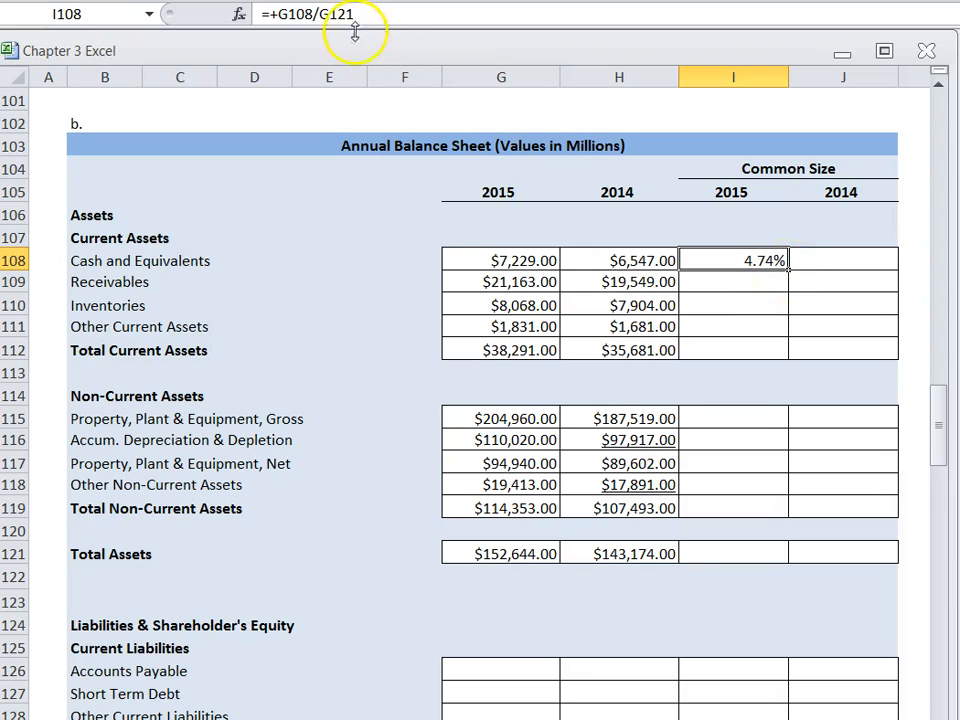
{"action": "left_click", "coordinate": [320, 13]}
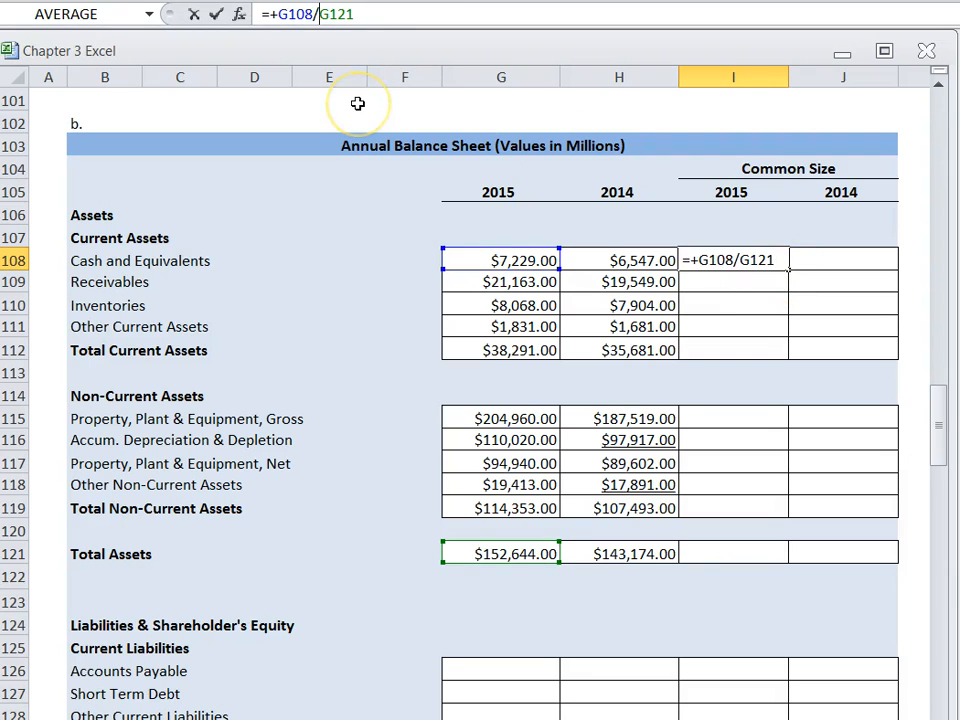
{"action": "key", "text": "F4"}
{"action": "type", "text": "."}
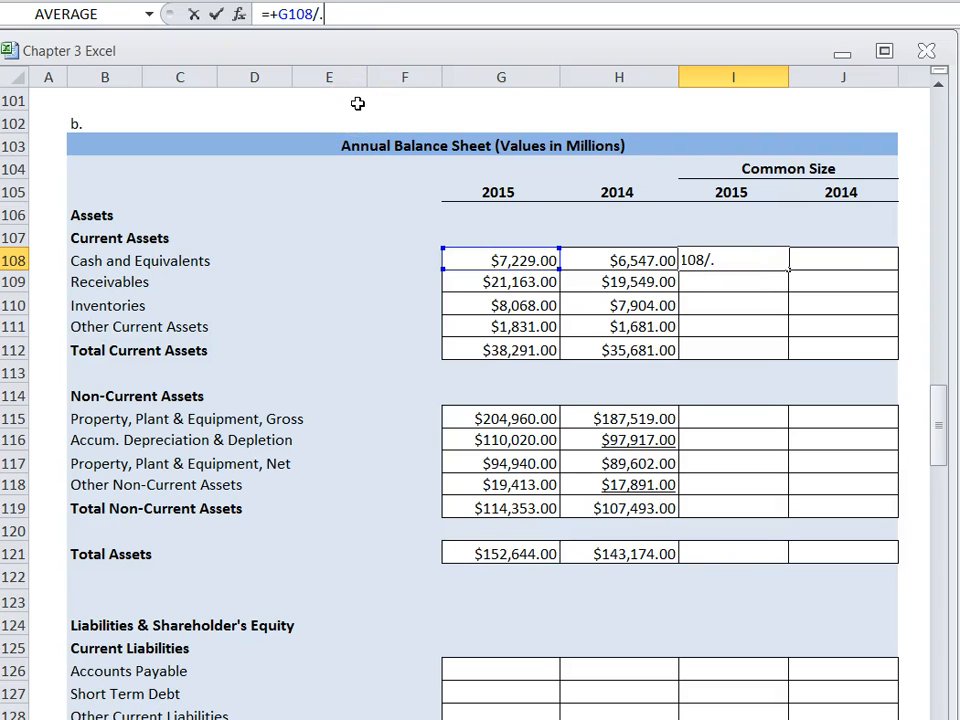
{"action": "key", "text": "Escape"}
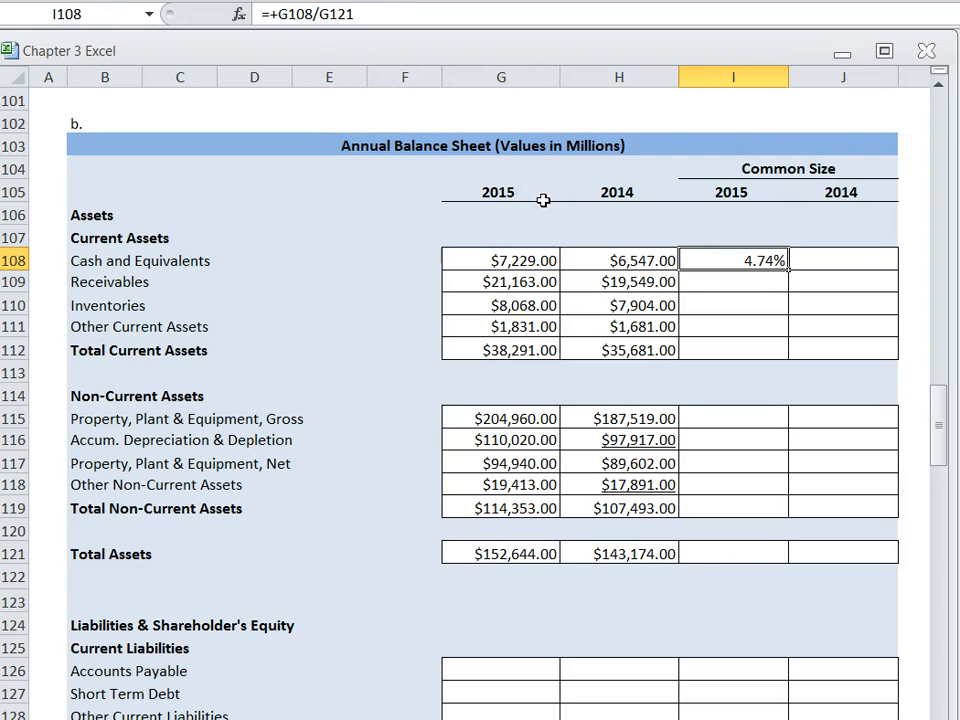
- Make the Total Assets reference in I108 absolute as $G$121 and fill the formula down through I112
{"action": "left_click", "coordinate": [318, 16]}
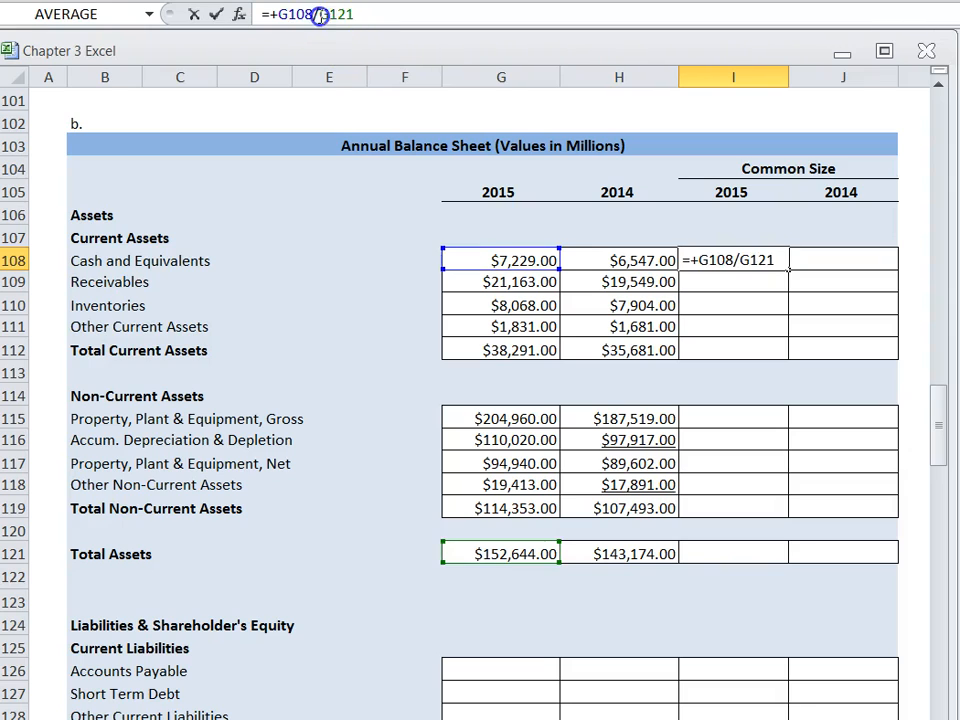
{"action": "key", "text": "F4"}
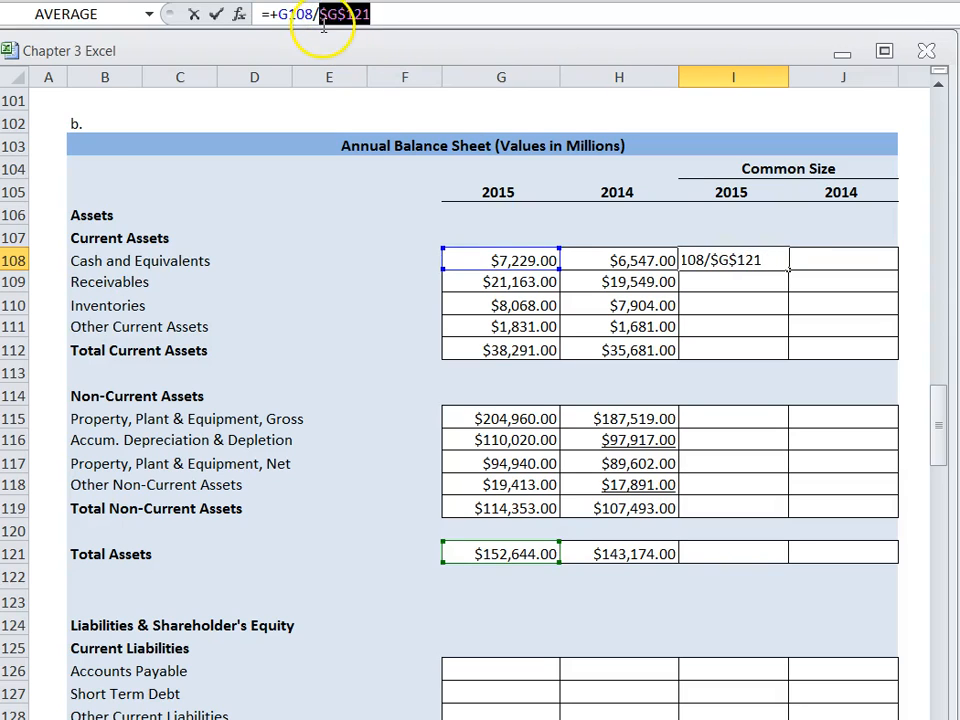
{"action": "key", "text": "Return"}
{"action": "left_click", "coordinate": [745, 259]}
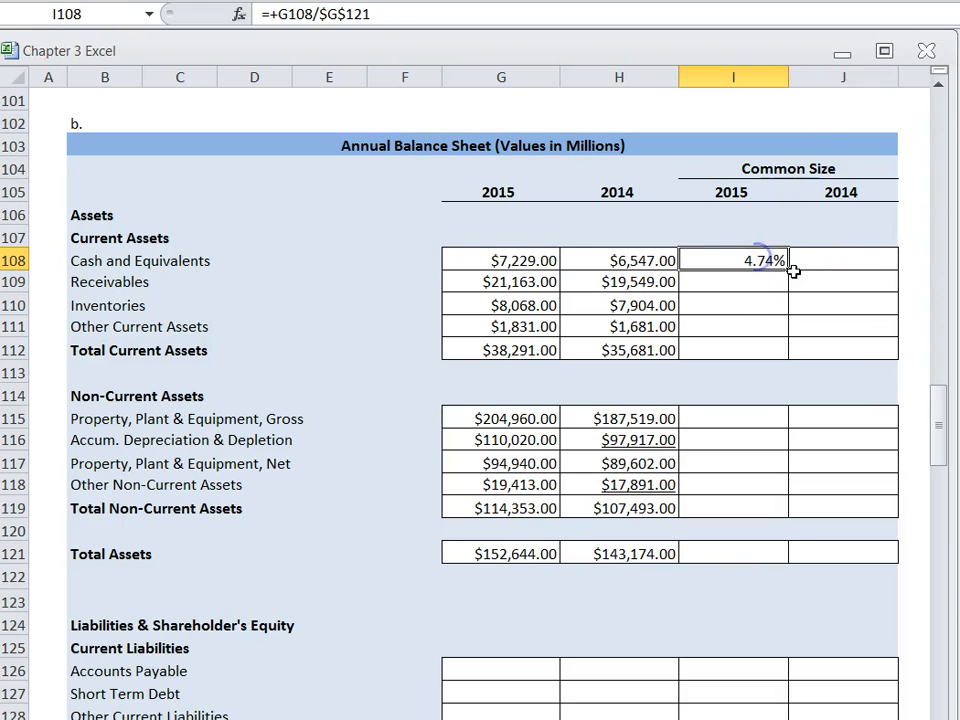
{"action": "left_click_drag", "start_coordinate": [788, 271], "coordinate": [792, 358]}
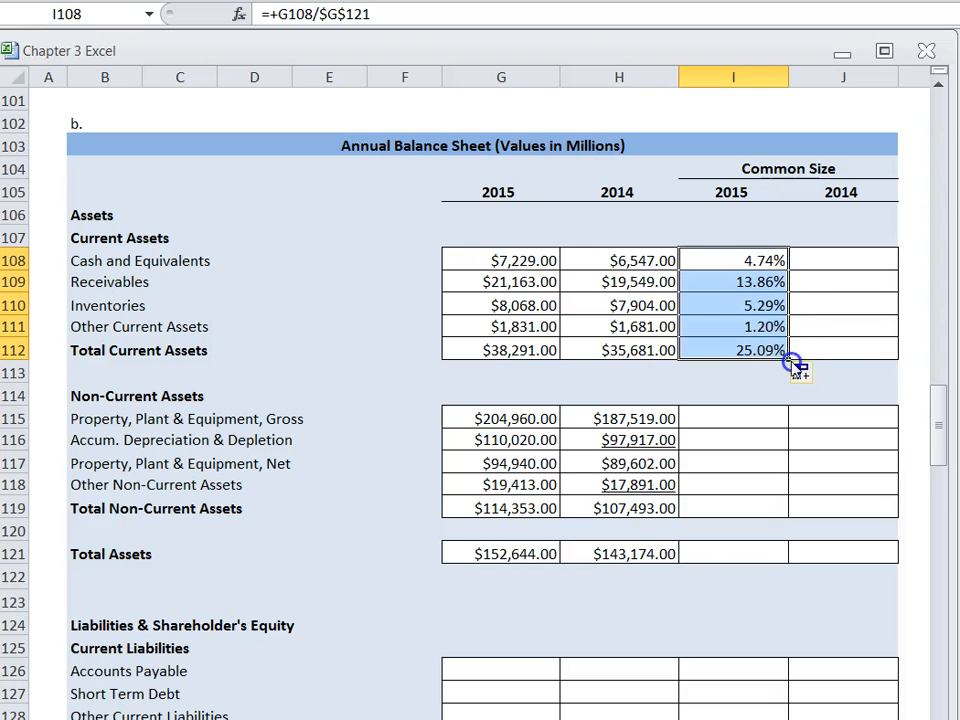
- Try to fill I115 through I119 with a formula linked to I112, formatted as a percentage with two decimals
{"action": "left_click", "coordinate": [720, 420]}
{"action": "type", "text": "+"}
{"action": "key", "text": "Up"}
{"action": "key", "text": "Up"}
{"action": "key", "text": "Up"}
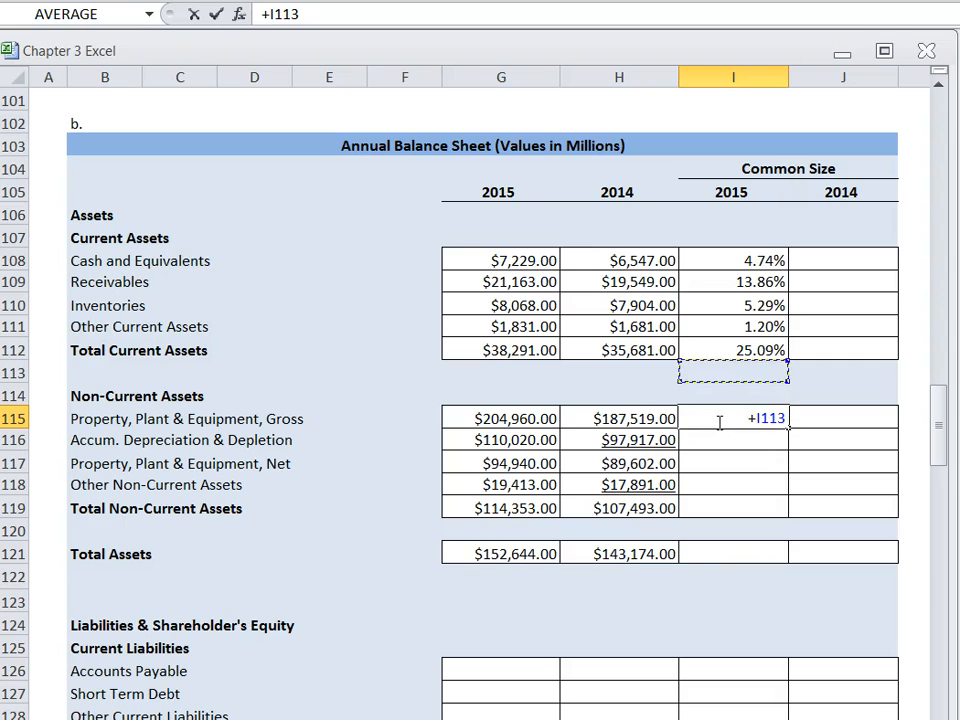
{"action": "key", "text": "Return"}
{"action": "left_click", "coordinate": [754, 418]}
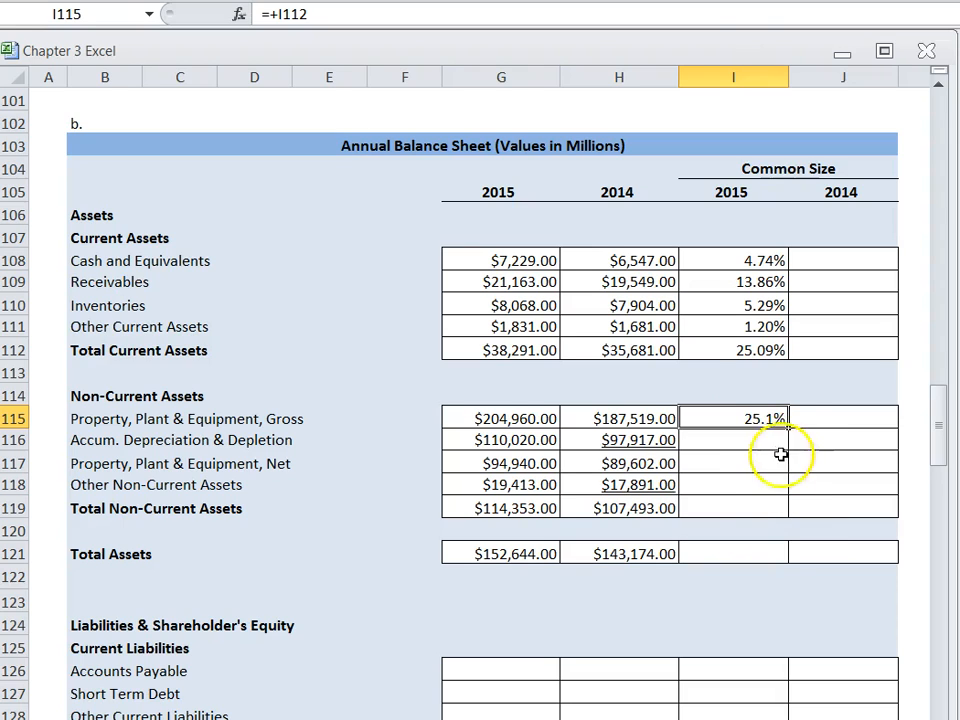
{"action": "left_click", "coordinate": [738, 1]}
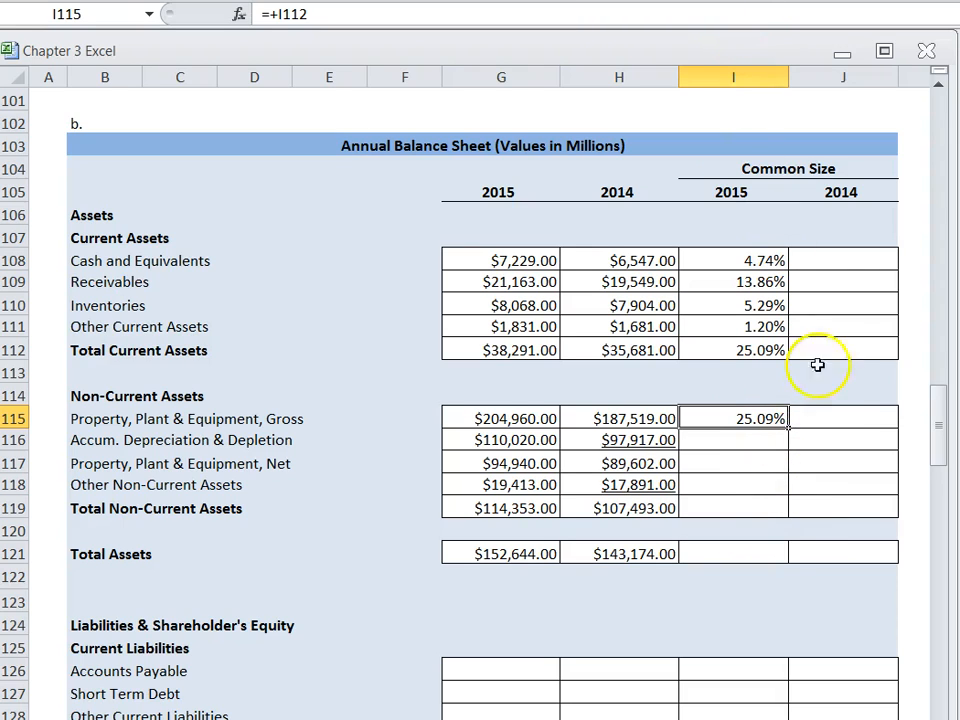
{"action": "left_click_drag", "start_coordinate": [787, 429], "coordinate": [765, 514]}
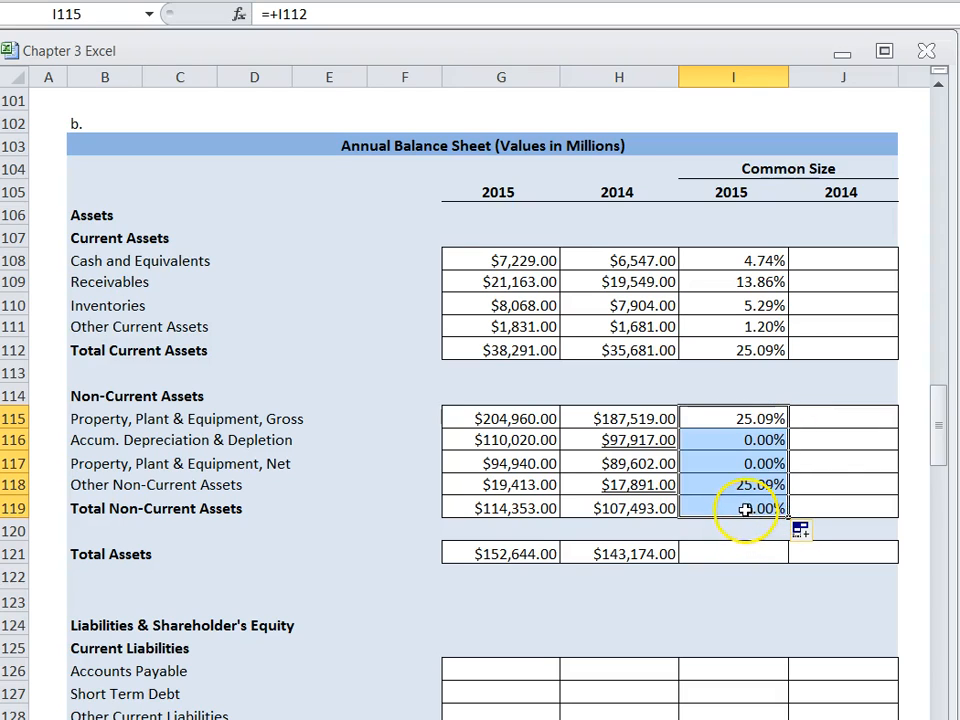
{"action": "left_click", "coordinate": [720, 418]}
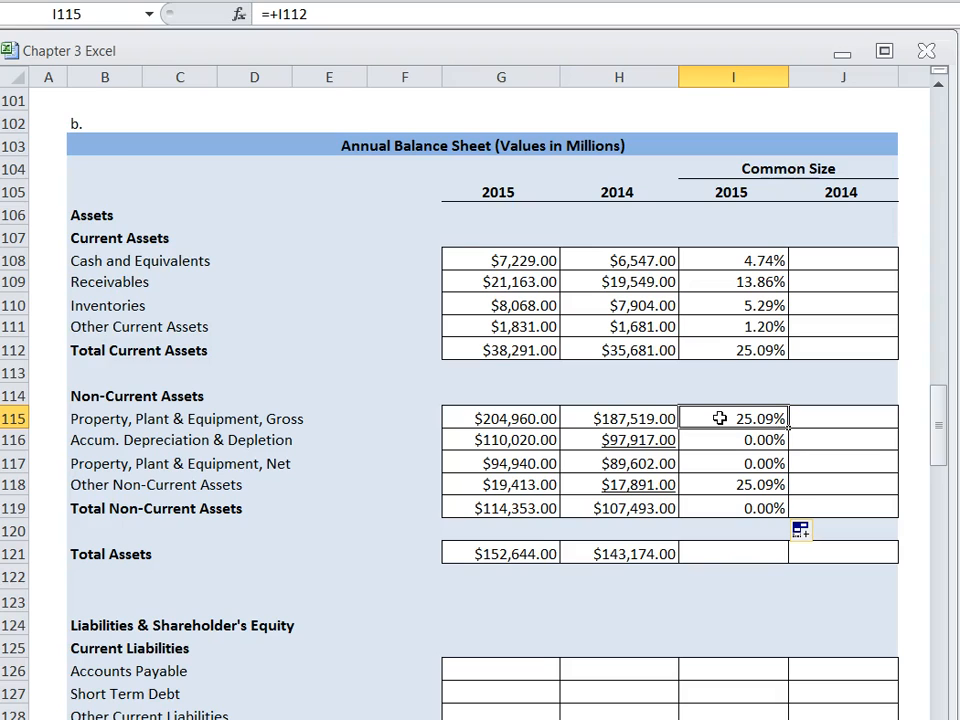
- Copy the common-size formula from I112 into the 2015 non-current asset cells I115 through I119
{"action": "left_click", "coordinate": [720, 350]}
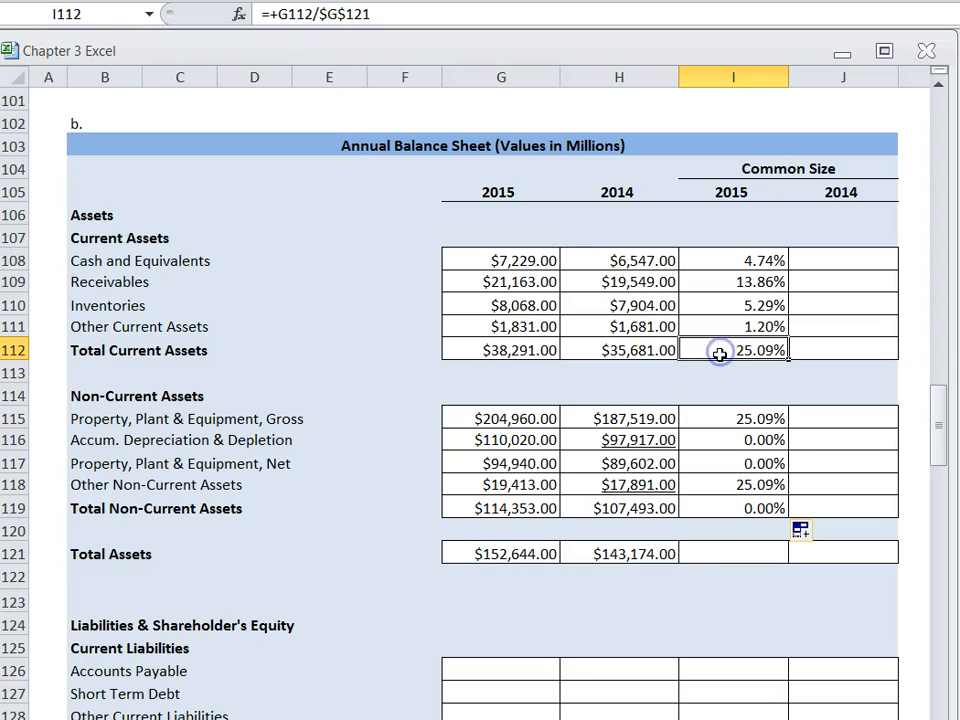
{"action": "key", "text": "ctrl+c"}
{"action": "left_click", "coordinate": [720, 418]}
{"action": "key", "text": "ctrl+v"}
{"action": "left_click", "coordinate": [720, 440]}
{"action": "key", "text": "ctrl+v"}
{"action": "left_click", "coordinate": [718, 462]}
{"action": "key", "text": "ctrl+v"}
{"action": "left_click", "coordinate": [718, 484]}
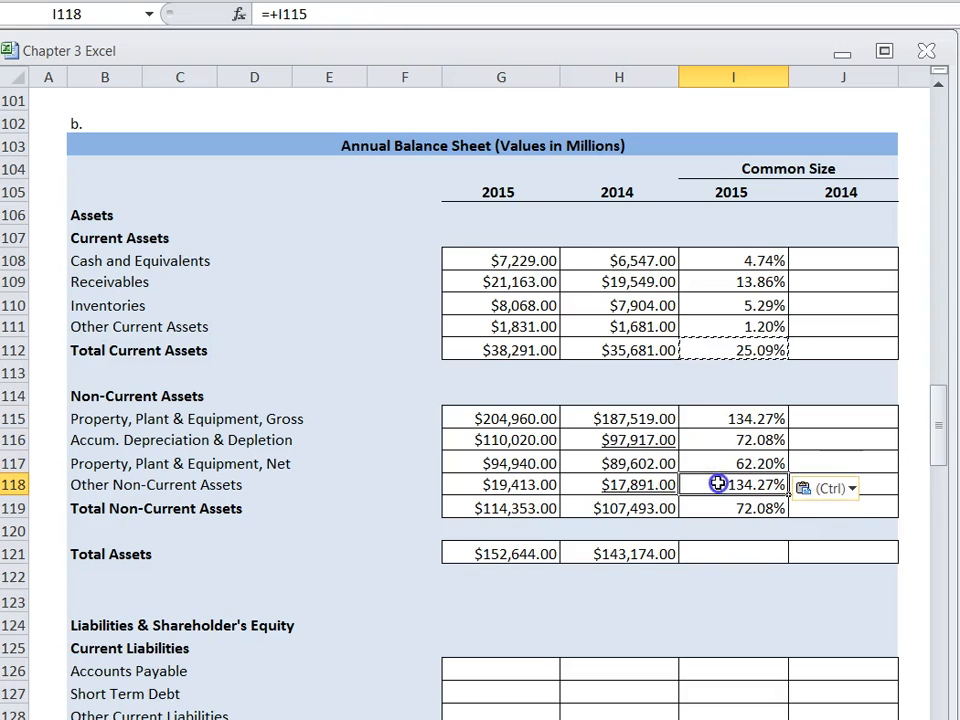
{"action": "key", "text": "ctrl+v"}
{"action": "left_click", "coordinate": [716, 508]}
{"action": "key", "text": "ctrl+v"}
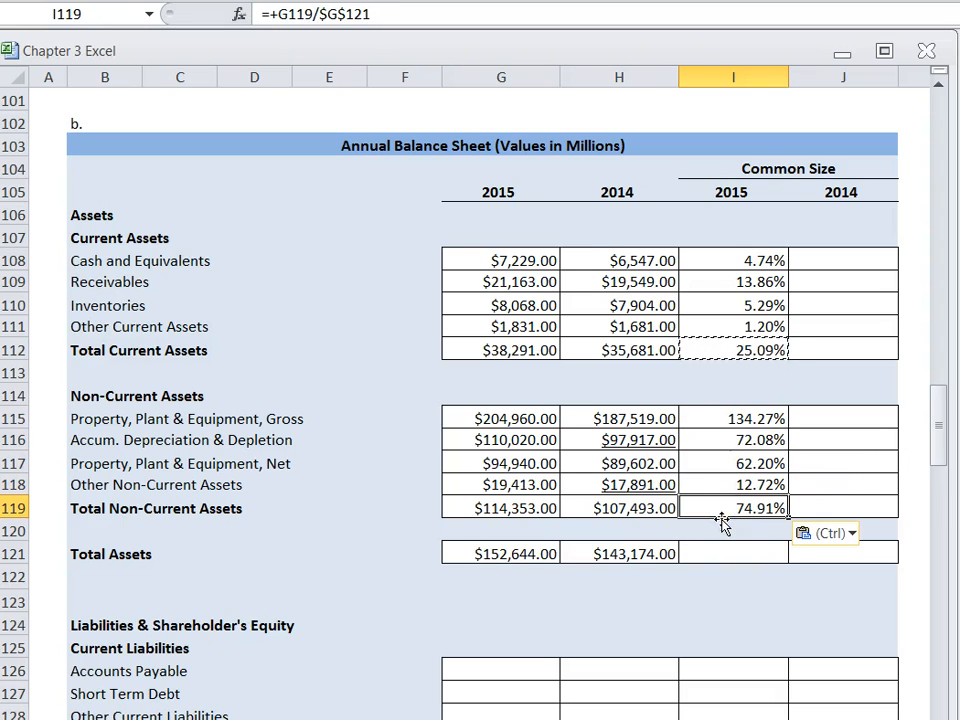
- Paste the copied common-size formula into I121 for 2015 Total Assets and clear the copy selection
{"action": "left_click", "coordinate": [722, 553]}
{"action": "key", "text": "ctrl+v"}
{"action": "left_click", "coordinate": [741, 622]}
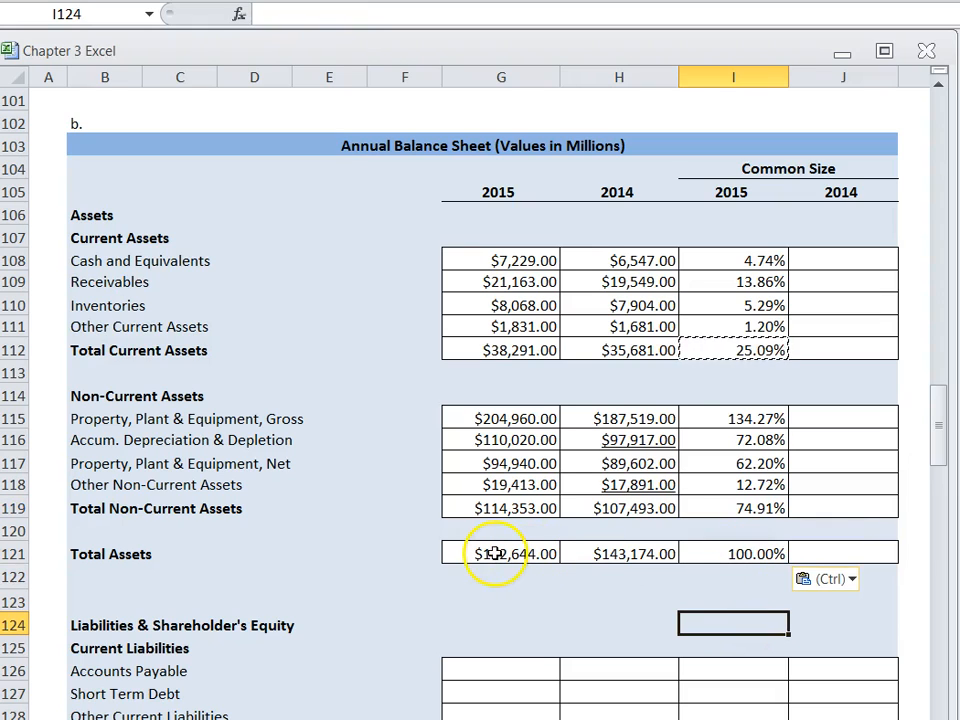
{"action": "key", "text": "Escape"}
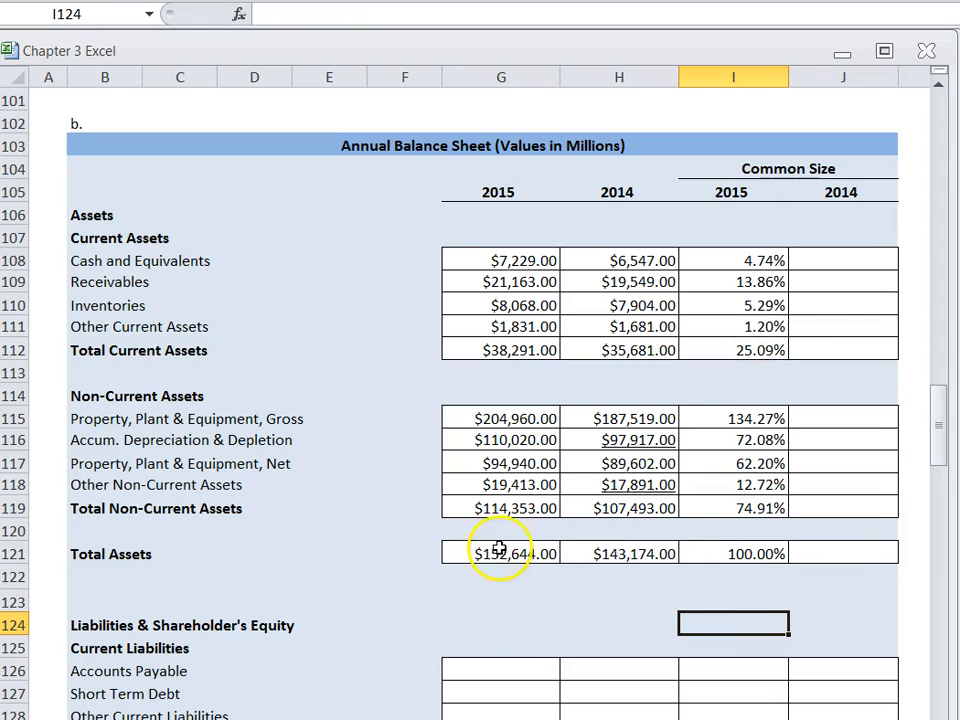
- Calculate the 2014 common-size value for Cash and Equivalents in J108 as H108/H121 and format it as a percentage with two decimals
{"action": "left_click", "coordinate": [831, 260]}
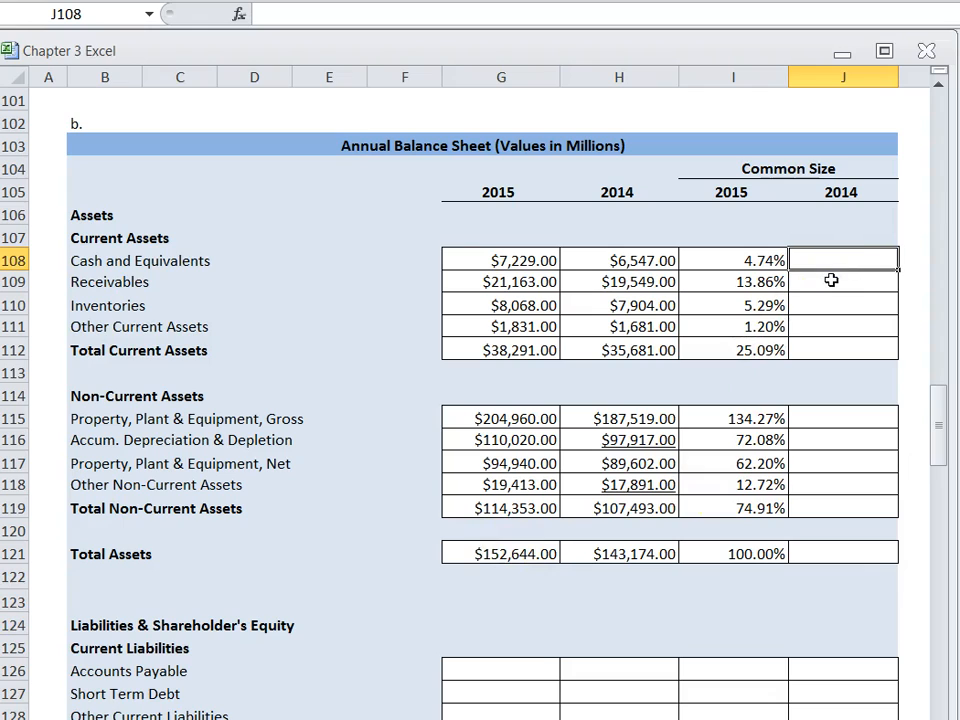
{"action": "type", "text": "+"}
{"action": "key", "text": "Left"}
{"action": "key", "text": "Left"}
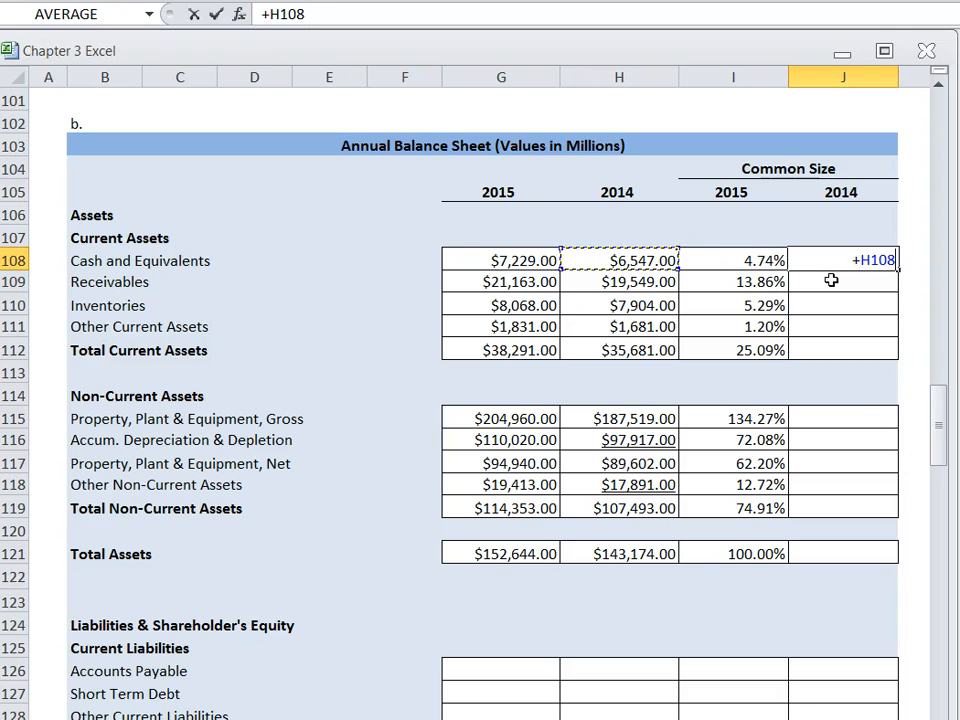
{"action": "type", "text": "/"}
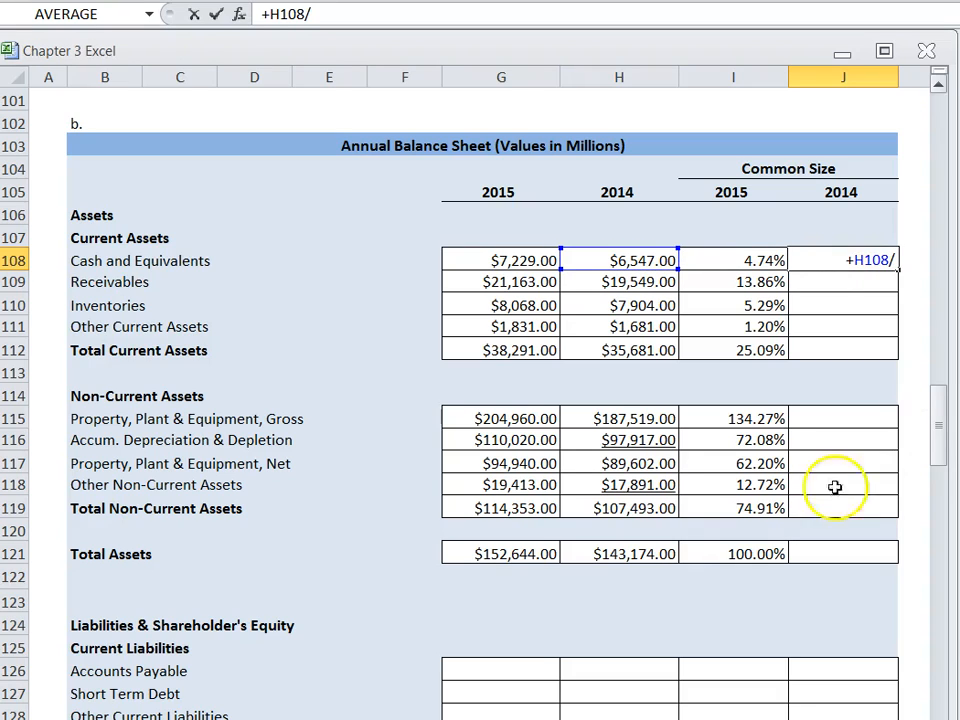
{"action": "left_click", "coordinate": [625, 553]}
{"action": "key", "text": "Return"}
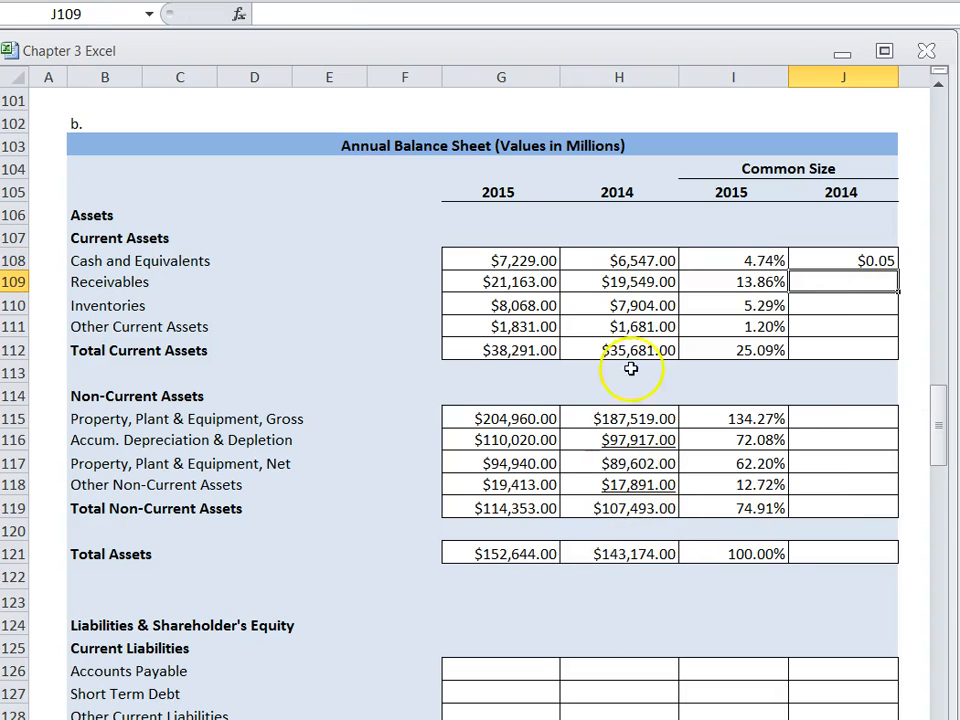
{"action": "left_click", "coordinate": [818, 261]}
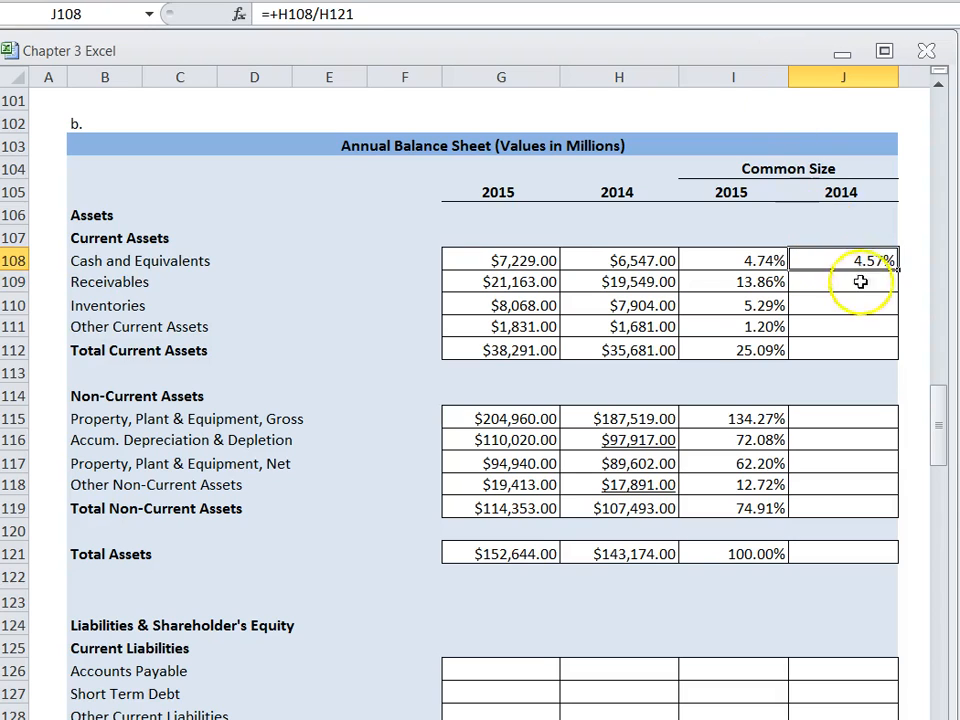
- Fill the J108 formula down through J112 and check the copied formulas
{"action": "left_click_drag", "start_coordinate": [897, 269], "coordinate": [805, 352]}
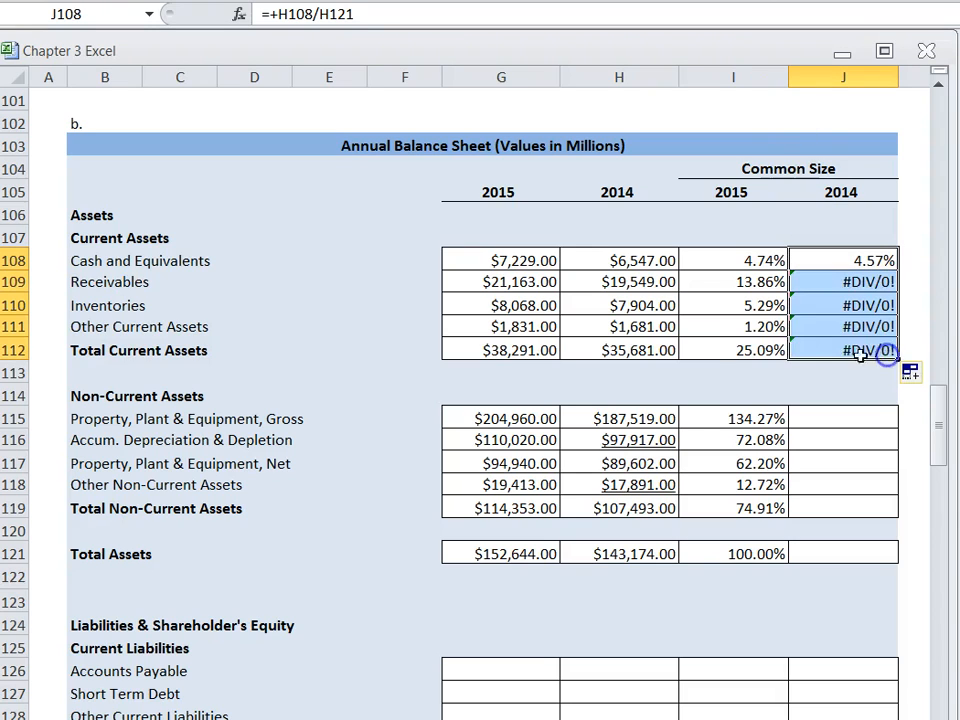
{"action": "left_click", "coordinate": [818, 304]}
{"action": "key", "text": "Down"}
{"action": "key", "text": "Down"}
- Make the denominator in J108 an absolute reference to $H$121 and check the copied formulas in J110 and J111
{"action": "left_click", "coordinate": [843, 257]}
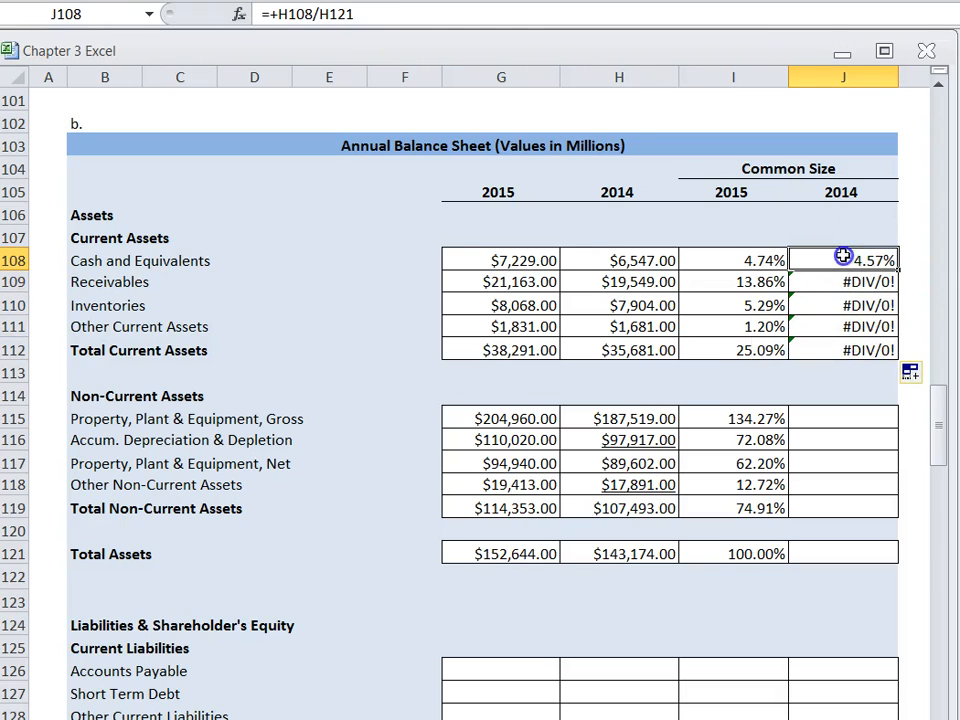
{"action": "left_click", "coordinate": [316, 15]}
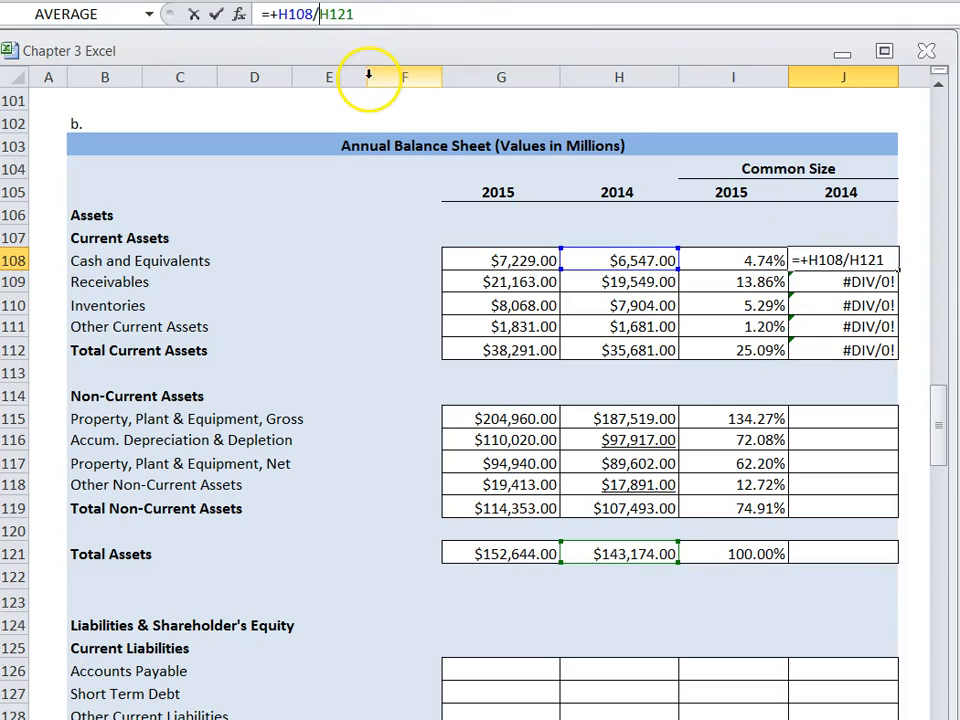
{"action": "key", "text": "Return"}
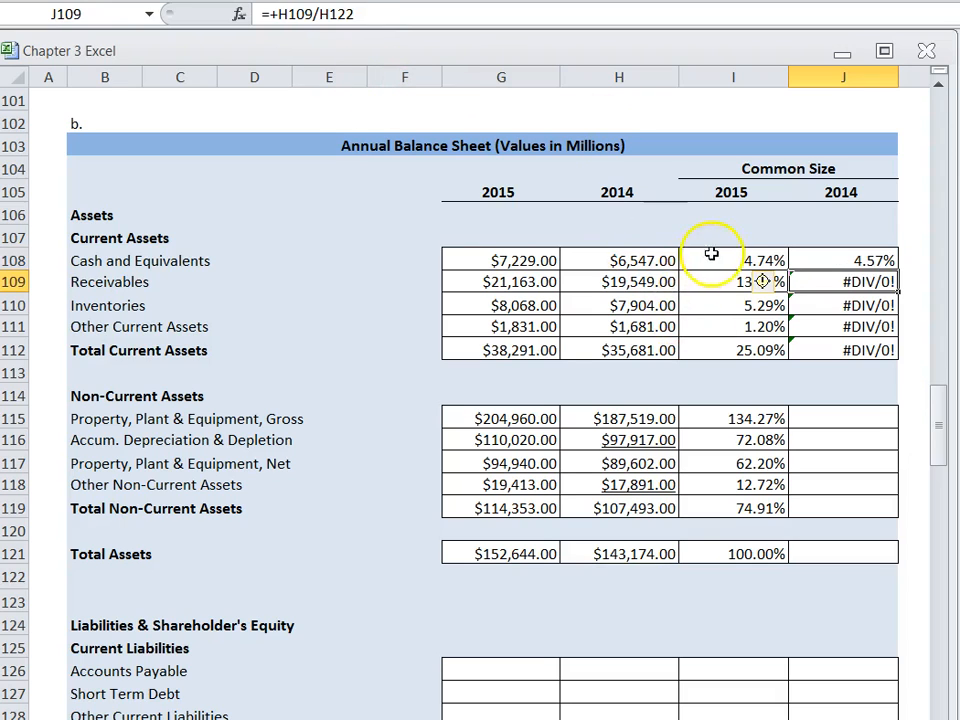
{"action": "left_click", "coordinate": [818, 311]}
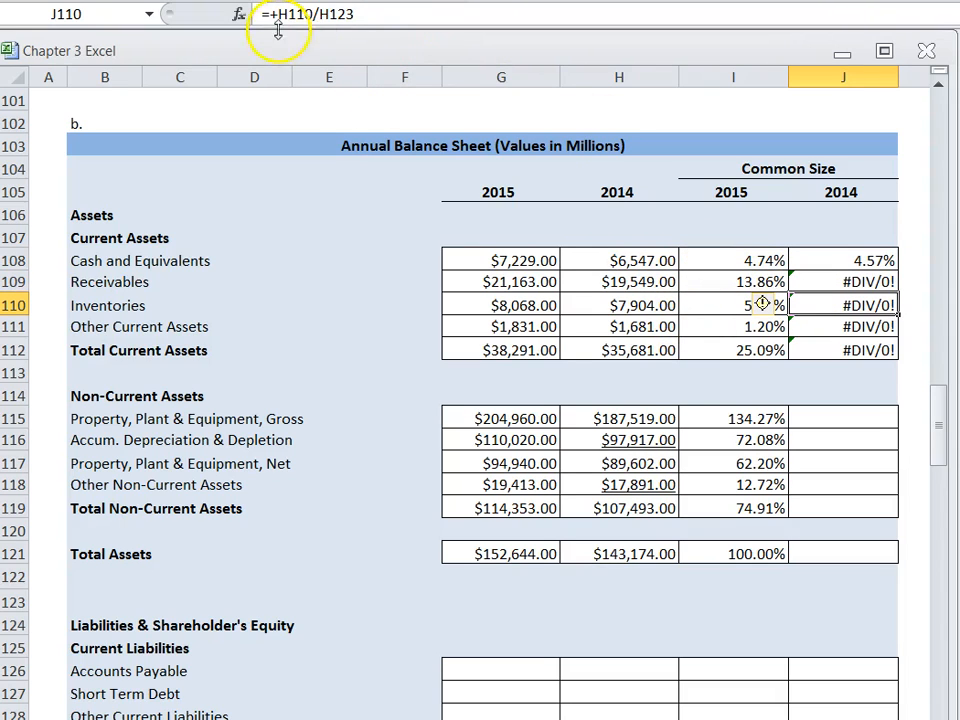
{"action": "left_click", "coordinate": [824, 326]}
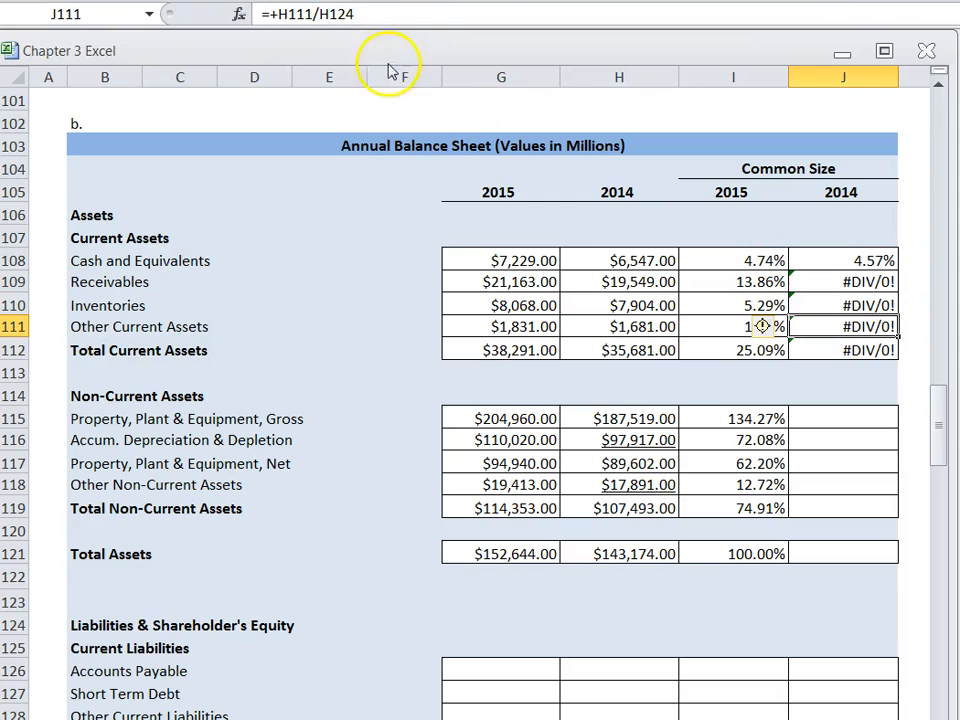
- Fill the corrected J108 formula down through J112 for the 2014 current assets
{"action": "left_click", "coordinate": [853, 258]}
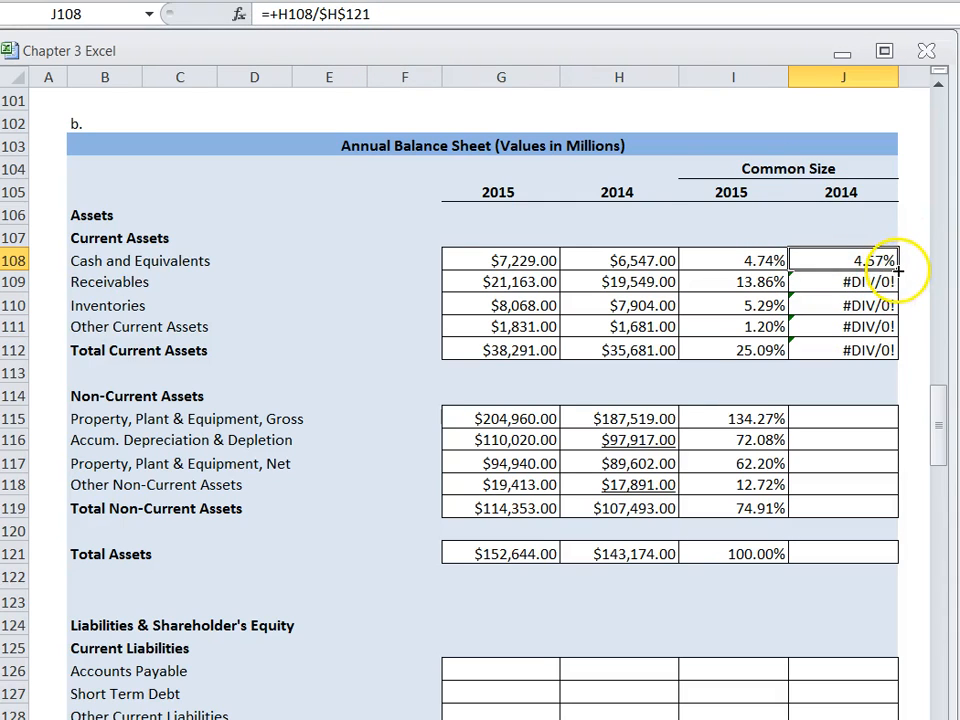
{"action": "left_click_drag", "start_coordinate": [898, 268], "coordinate": [877, 368]}
{"action": "left_click", "coordinate": [902, 385]}
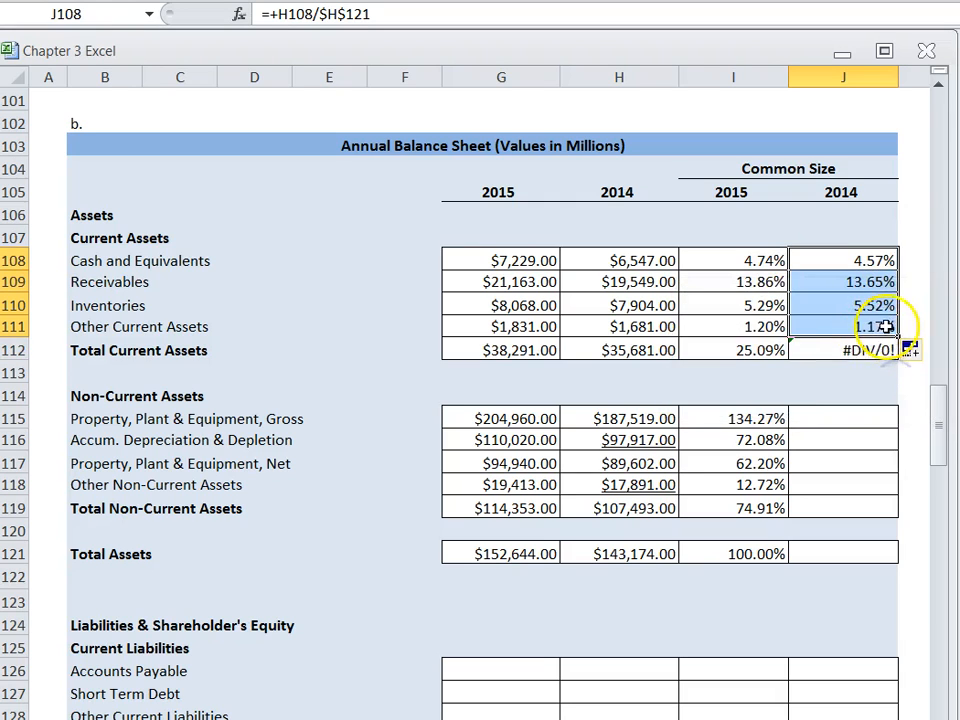
{"action": "left_click", "coordinate": [887, 327]}
{"action": "left_click_drag", "start_coordinate": [893, 350], "coordinate": [892, 352]}
{"action": "left_click", "coordinate": [859, 356]}
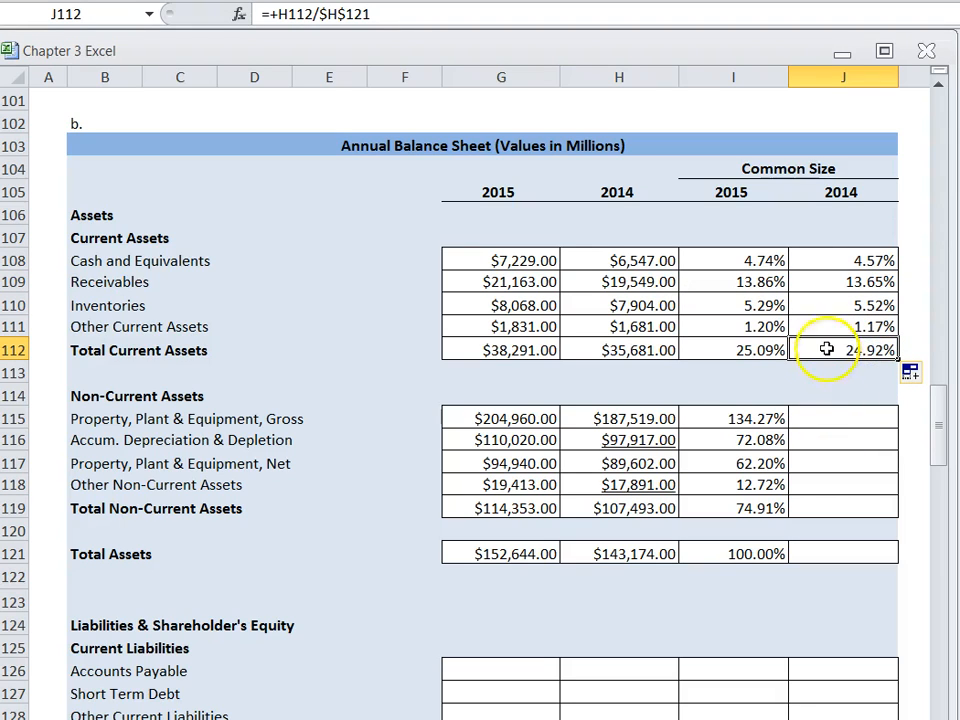
- Copy the 2014 common-size formula from J112 into J115 and fill it down through J119
{"action": "key", "text": "ctrl+c"}
{"action": "left_click", "coordinate": [825, 416]}
{"action": "key", "text": "ctrl+v"}
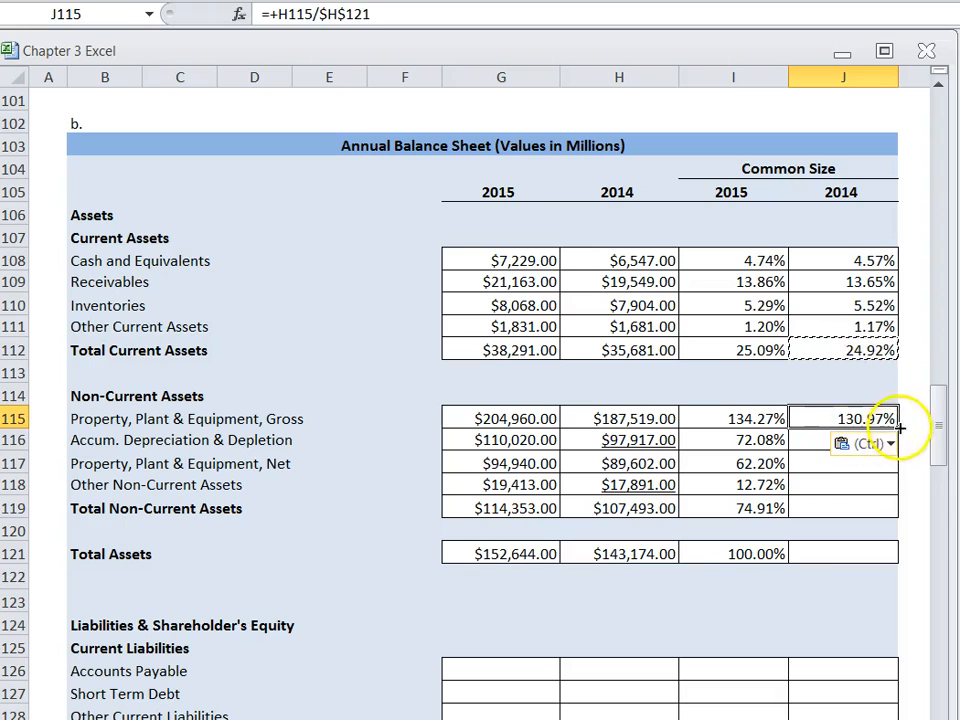
{"action": "left_click_drag", "start_coordinate": [892, 426], "coordinate": [887, 510]}
- Copy the common-size formula from J119 into J121 for 2014 Total Assets
{"action": "left_click", "coordinate": [853, 508]}
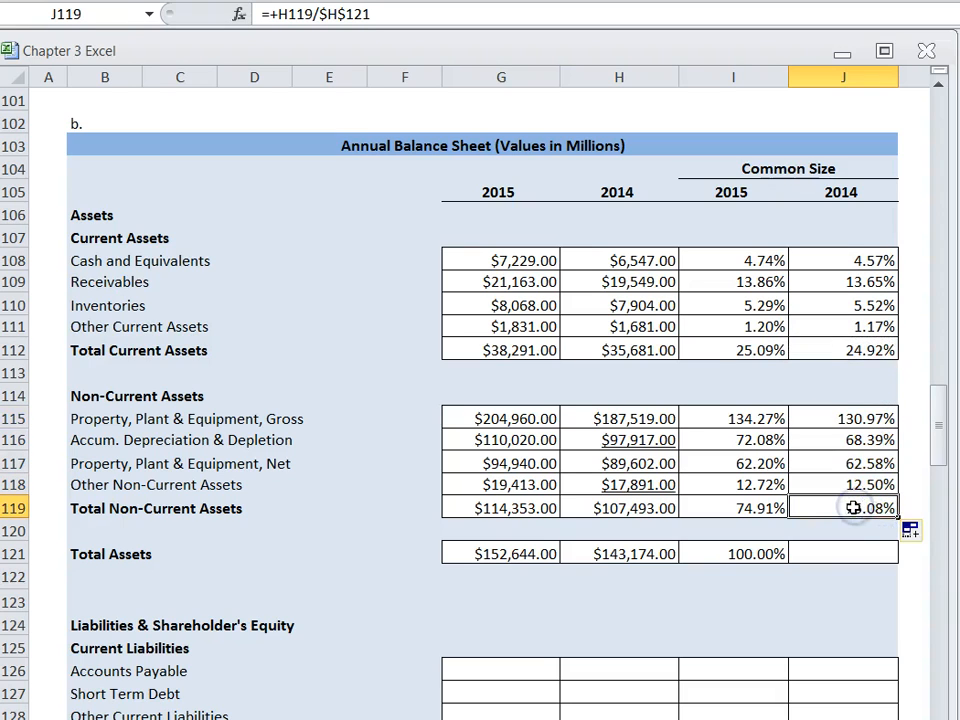
{"action": "left_click", "coordinate": [843, 553]}
{"action": "key", "text": "ctrl+v"}
{"action": "left_click", "coordinate": [810, 601]}
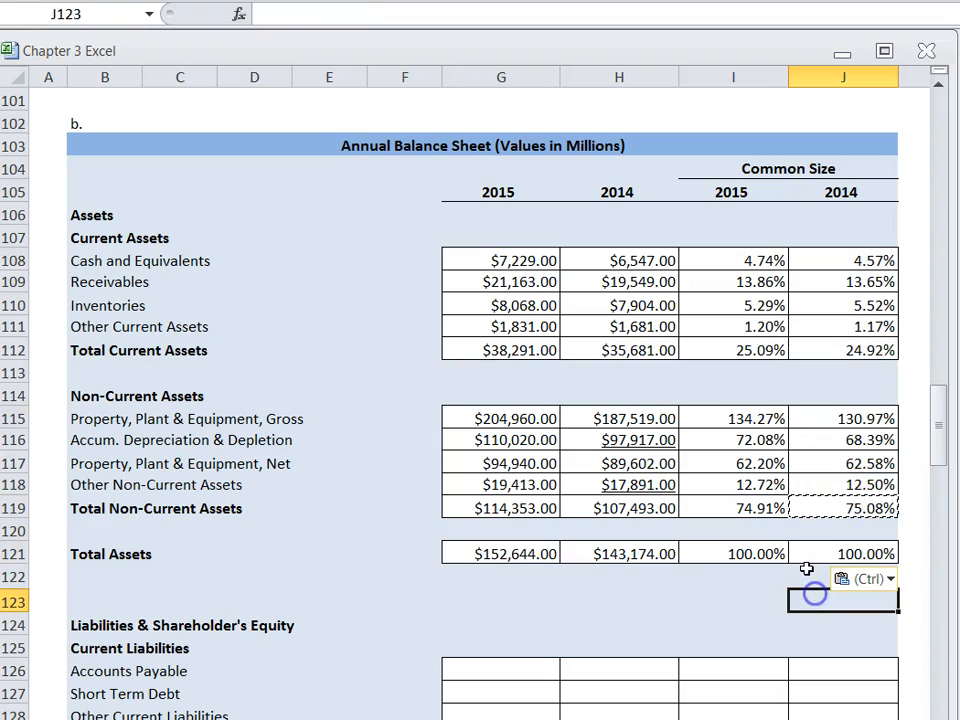
- Examine the 2015 Accounts Payable formula in G126, its source data in the original balance sheet, and the remaining liabilities and equity rows
{"action": "left_click", "coordinate": [664, 578]}
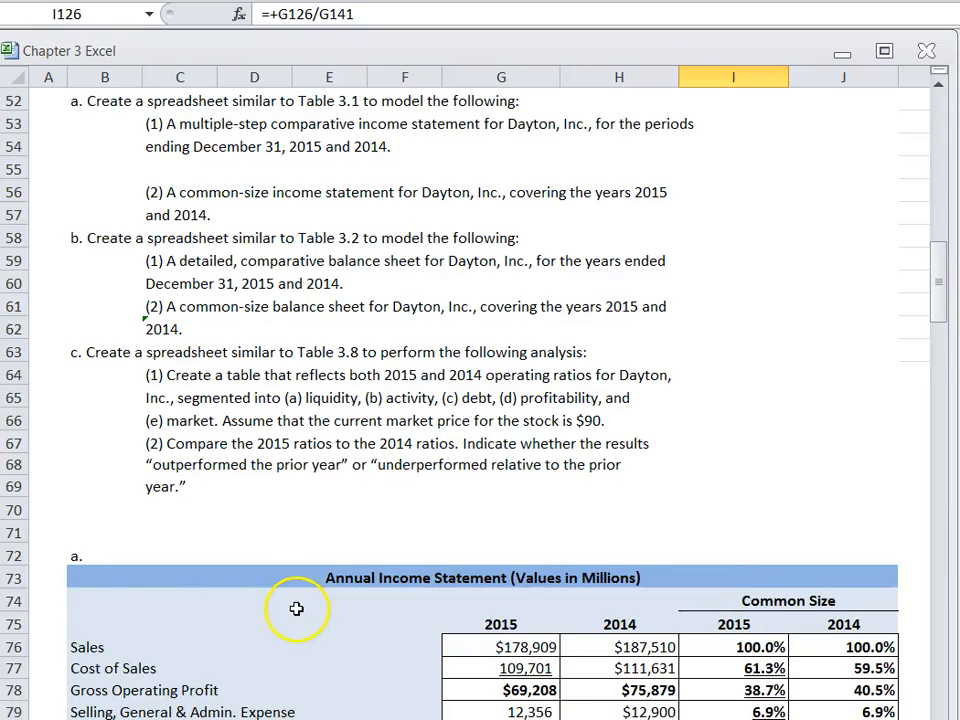
{"action": "scroll", "coordinate": [300, 607], "scroll_direction": "down", "scroll_amount": 10}
{"action": "scroll", "coordinate": [360, 596], "scroll_direction": "down", "scroll_amount": 17}
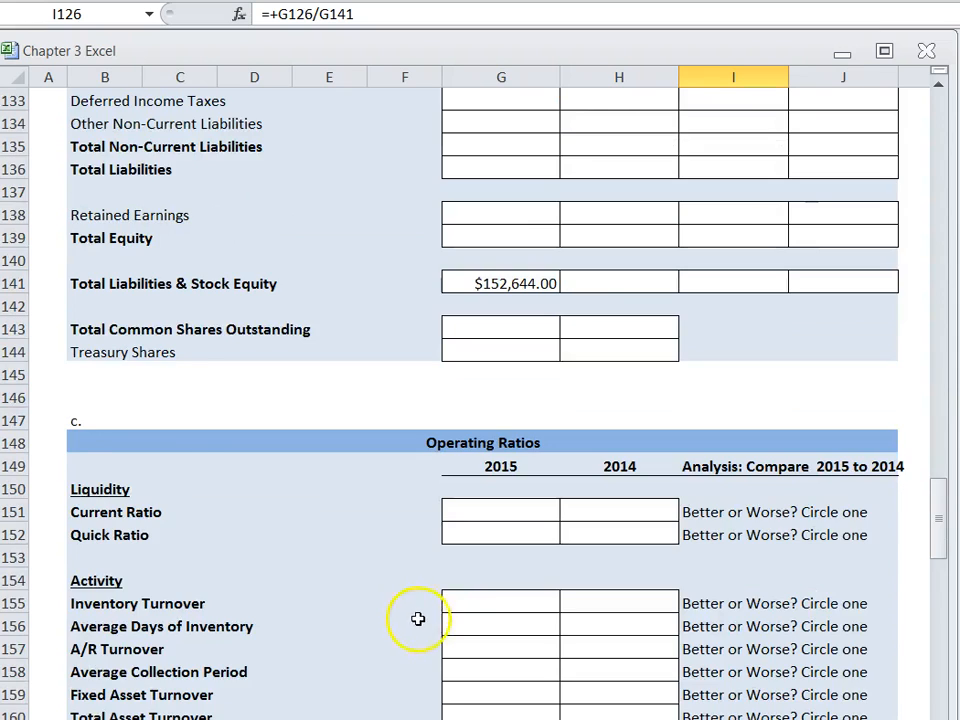
{"action": "scroll", "coordinate": [418, 619], "scroll_direction": "up", "scroll_amount": 8}
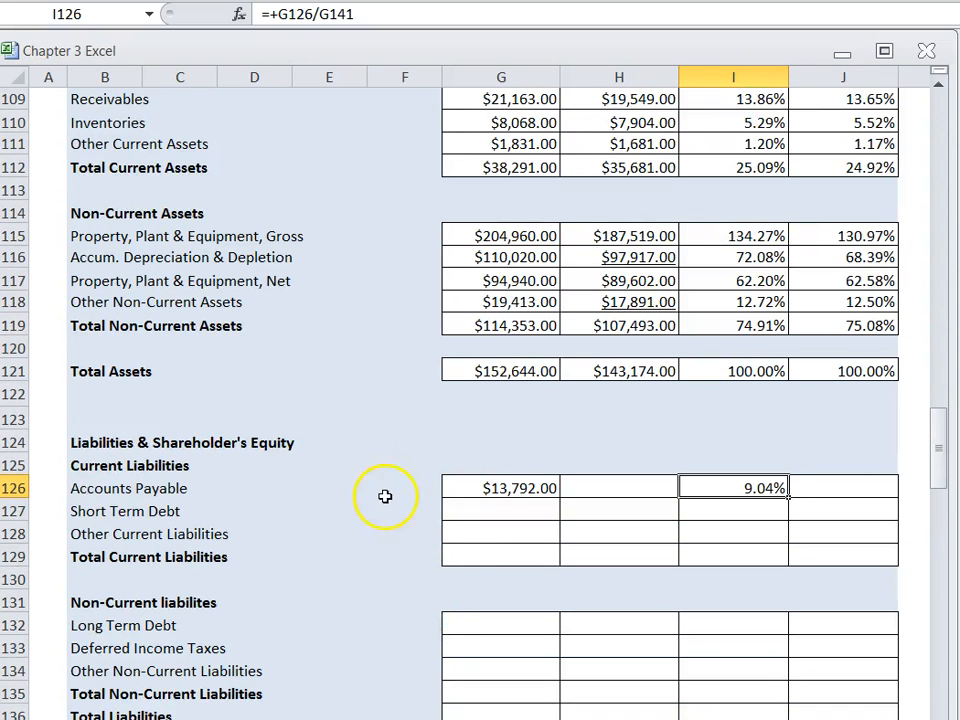
{"action": "left_click", "coordinate": [452, 488]}
{"action": "scroll", "coordinate": [458, 519], "scroll_direction": "up", "scroll_amount": 9}
{"action": "scroll", "coordinate": [458, 519], "scroll_direction": "up", "scroll_amount": 20}
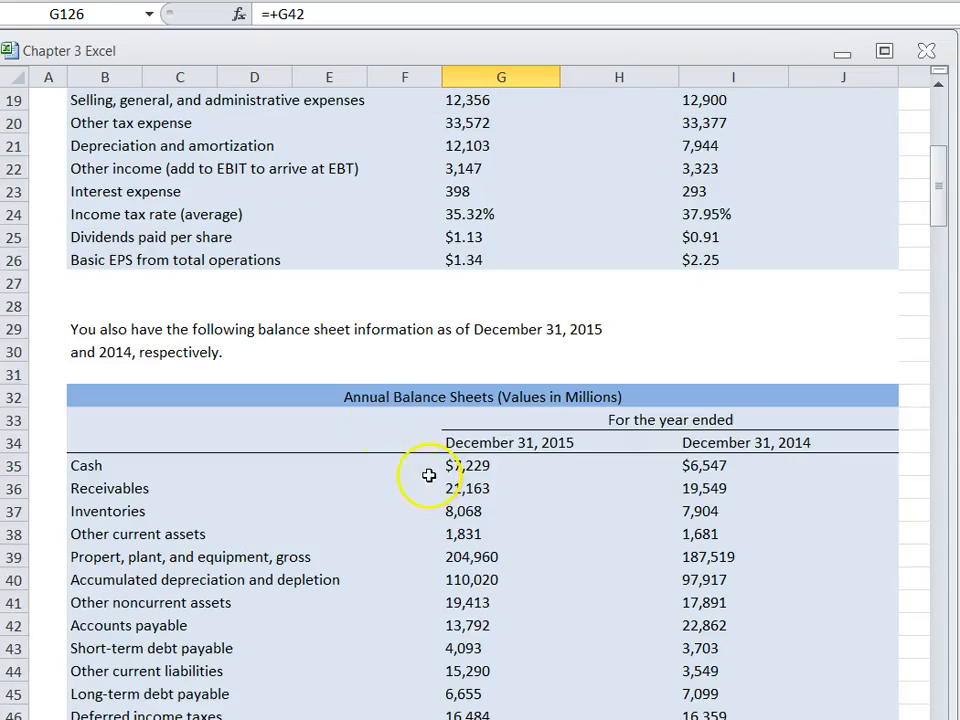
{"action": "scroll", "coordinate": [483, 488], "scroll_direction": "down", "scroll_amount": 20}
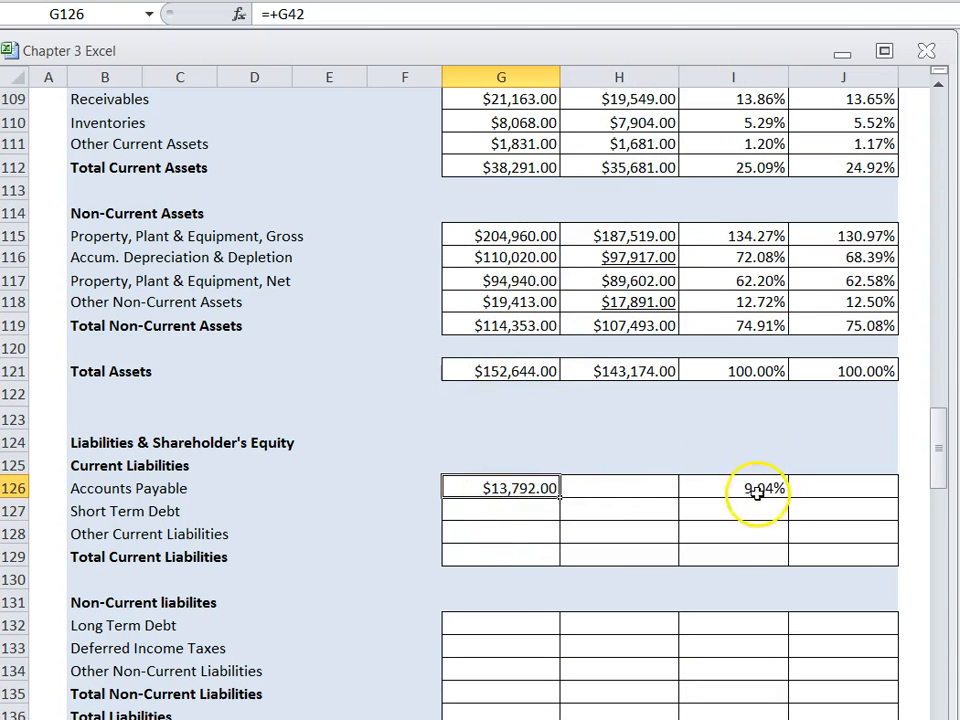
{"action": "scroll", "coordinate": [707, 214], "scroll_direction": "up", "scroll_amount": 3}
{"action": "scroll", "coordinate": [643, 527], "scroll_direction": "down", "scroll_amount": 4}
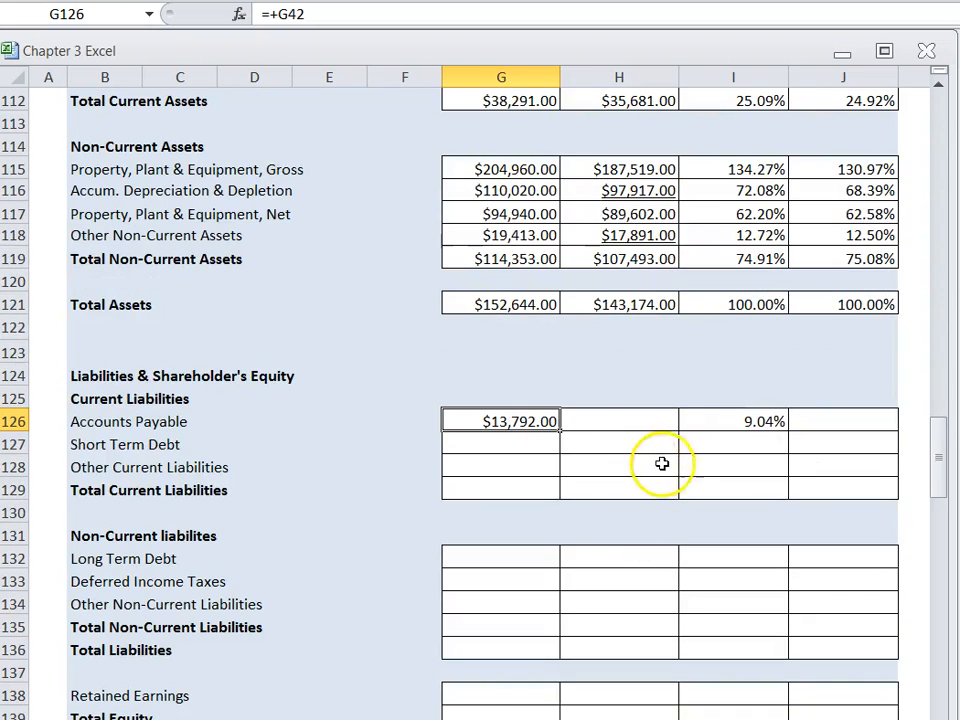
{"action": "scroll", "coordinate": [555, 497], "scroll_direction": "down", "scroll_amount": 2}
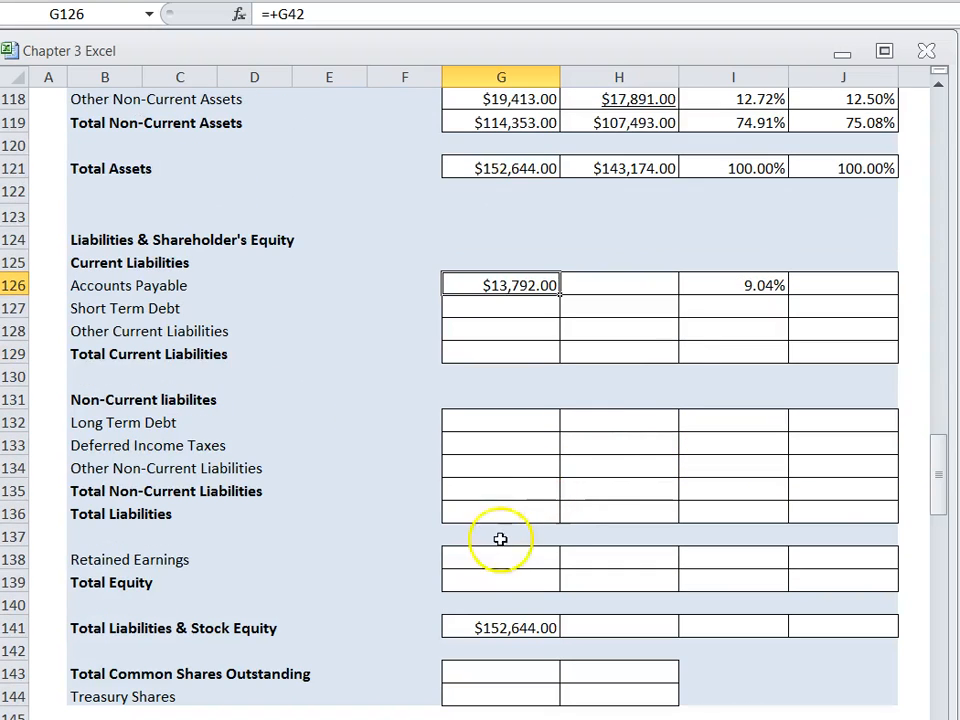
- Make the denominator in I126 an absolute reference to $G$141, and check the G141 entry and the edited formula
{"action": "left_click", "coordinate": [713, 283]}
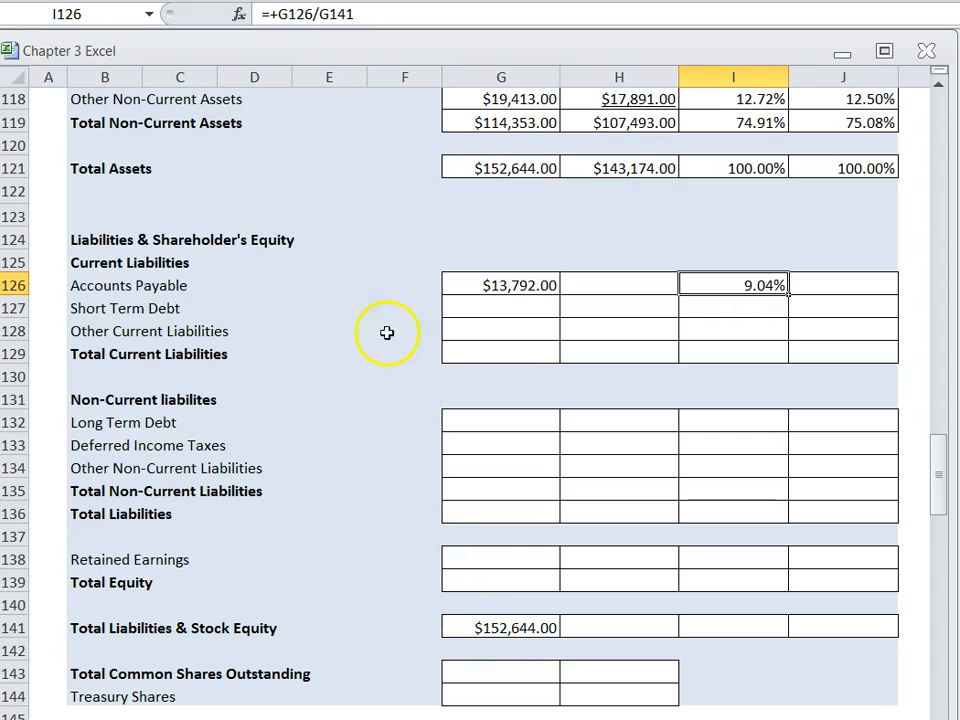
{"action": "left_click", "coordinate": [318, 14]}
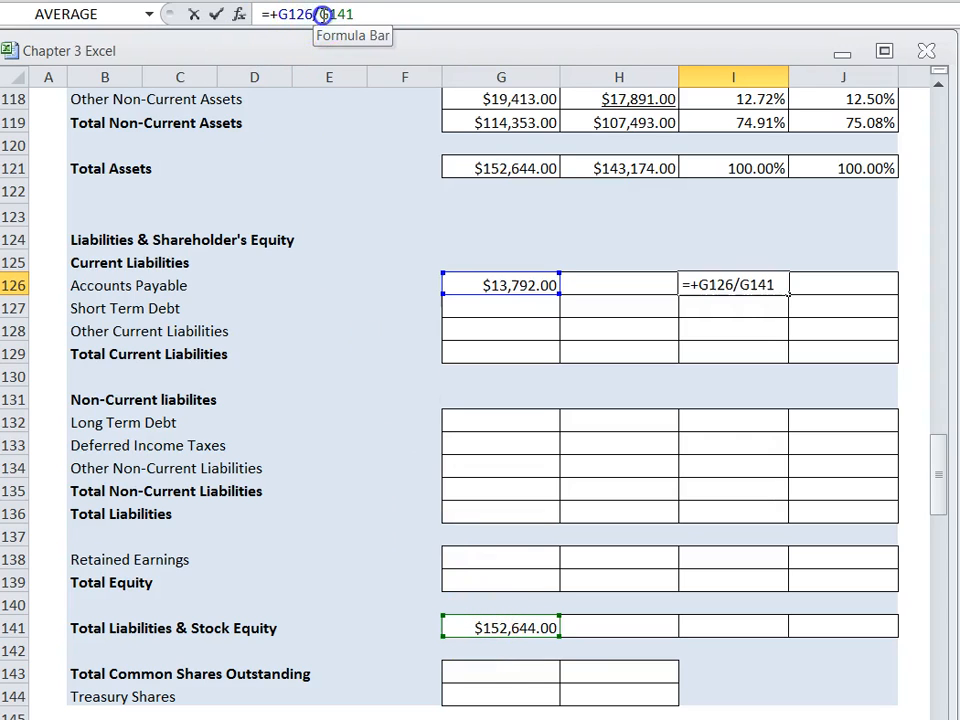
{"action": "key", "text": "F4"}
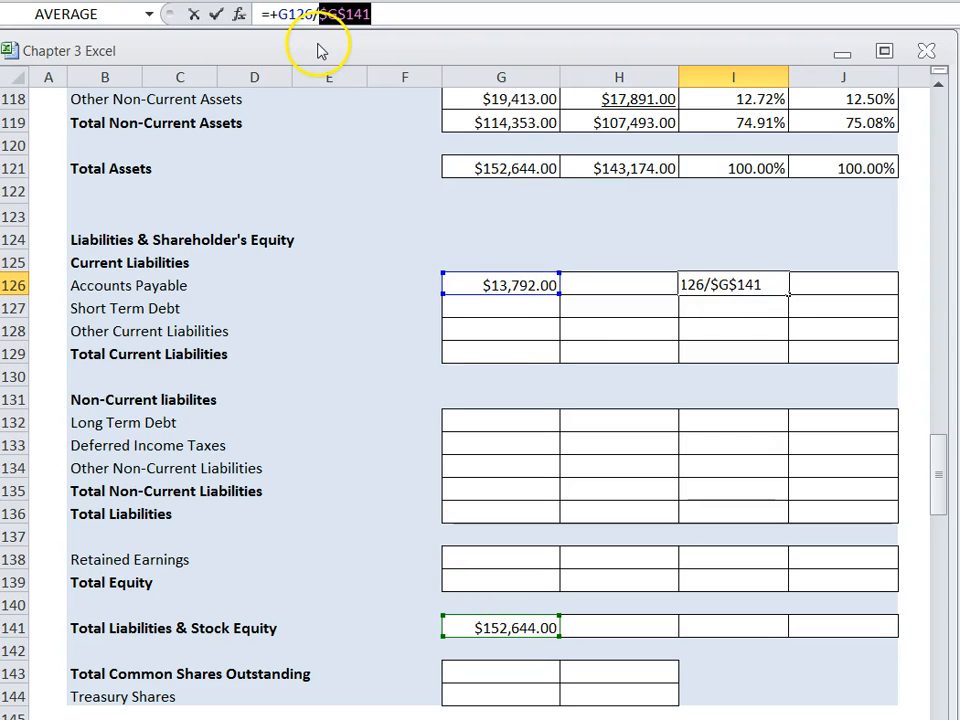
{"action": "key", "text": "Return"}
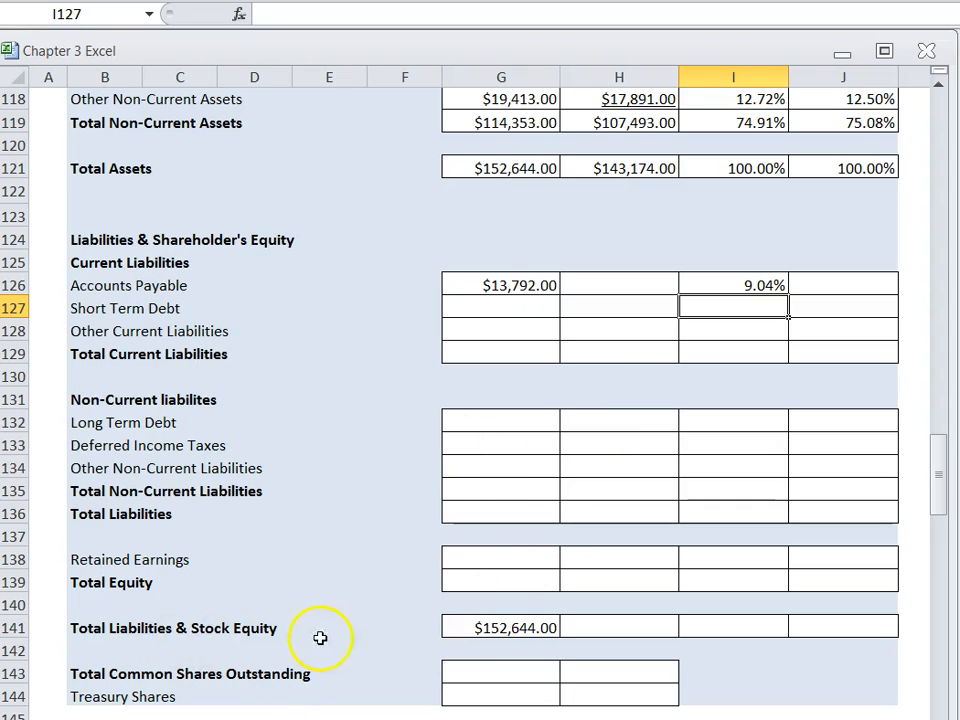
{"action": "left_click", "coordinate": [480, 630]}
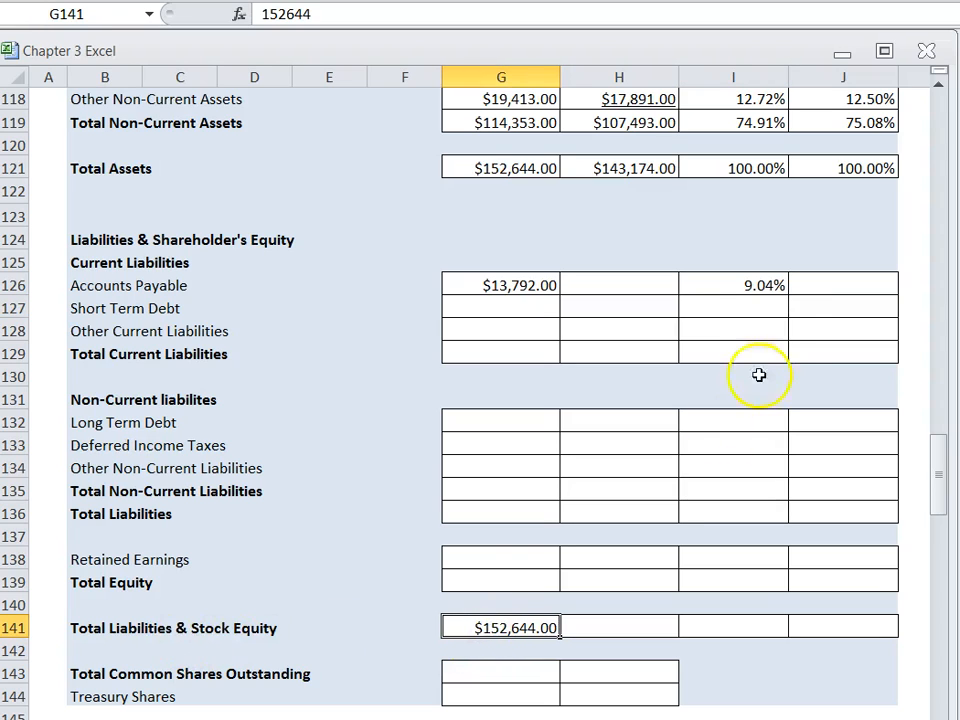
{"action": "left_click", "coordinate": [706, 285]}
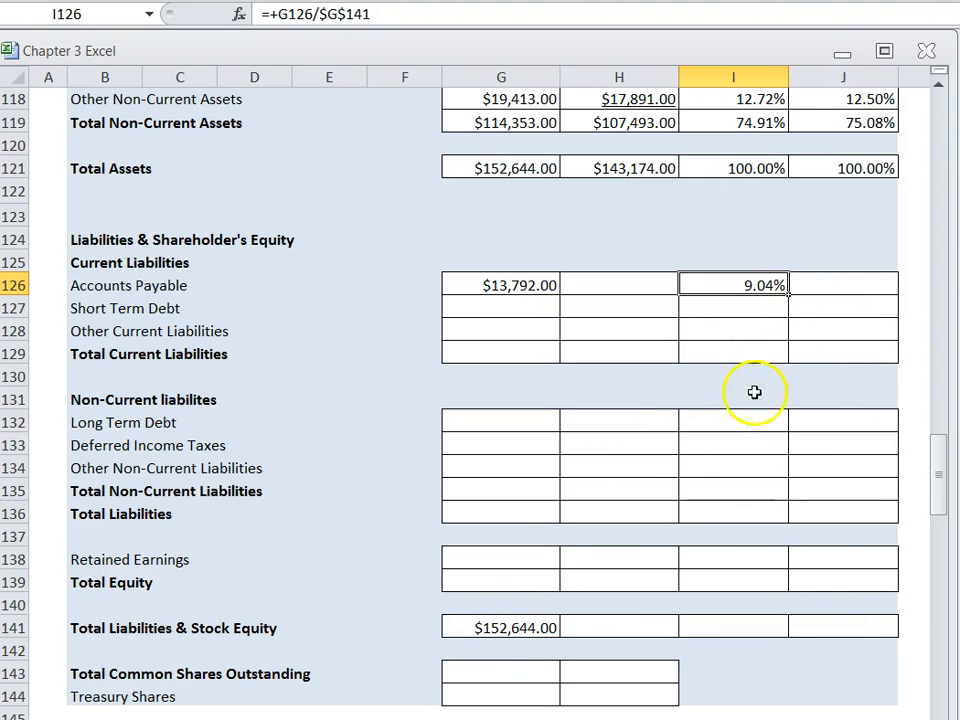
- Look over the Operating Ratios section and the part c instructions in the TO DO list
{"action": "scroll", "coordinate": [749, 513], "scroll_direction": "down", "scroll_amount": 2}
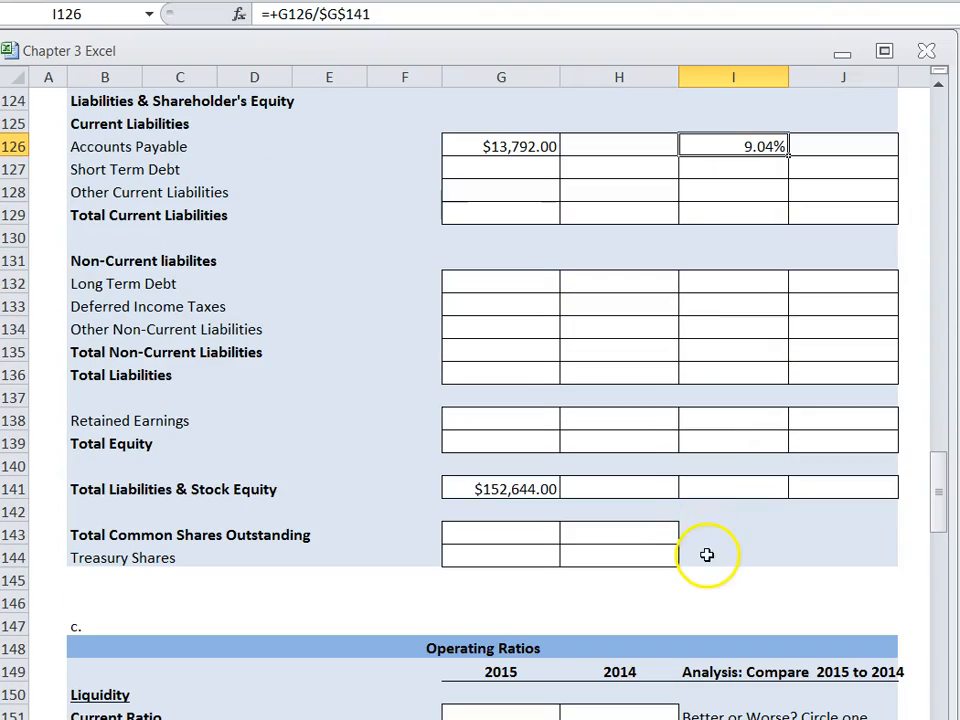
{"action": "scroll", "coordinate": [705, 549], "scroll_direction": "down", "scroll_amount": 2}
{"action": "scroll", "coordinate": [660, 528], "scroll_direction": "down", "scroll_amount": 5}
{"action": "scroll", "coordinate": [467, 456], "scroll_direction": "up", "scroll_amount": 2}
{"action": "scroll", "coordinate": [422, 619], "scroll_direction": "up", "scroll_amount": 20}
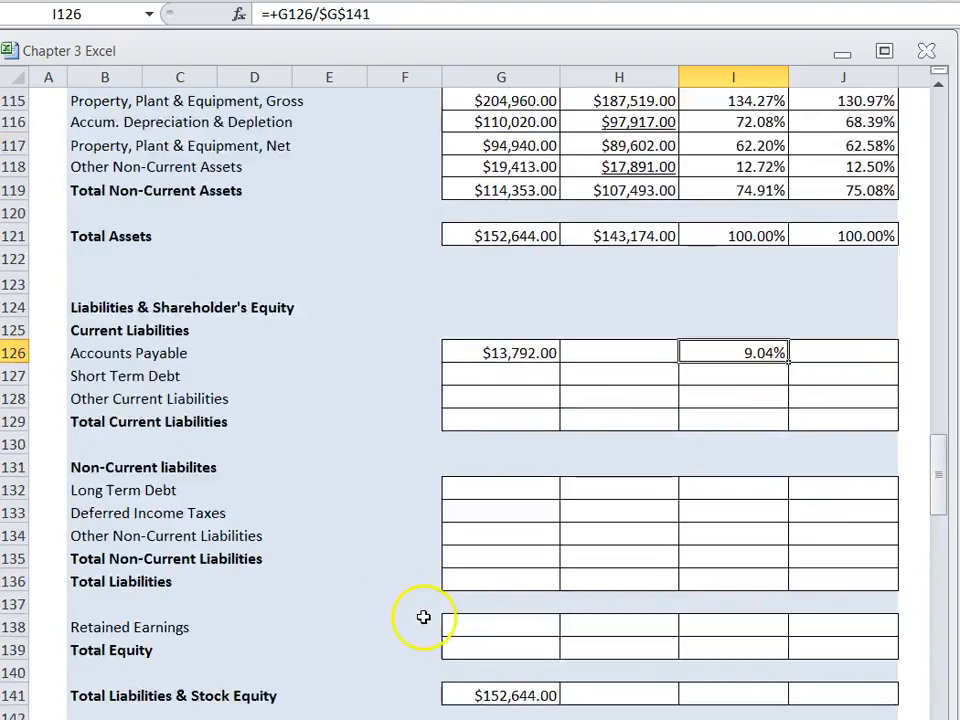
{"action": "scroll", "coordinate": [355, 605], "scroll_direction": "up", "scroll_amount": 5}
{"action": "scroll", "coordinate": [300, 560], "scroll_direction": "down", "scroll_amount": 2}
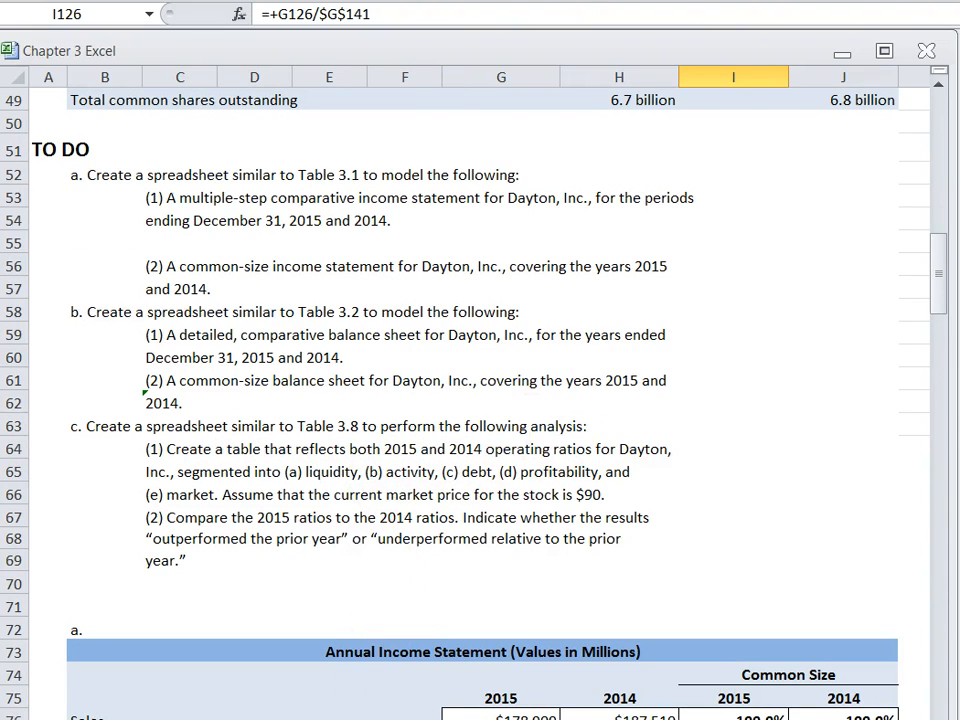
- Switch to the online textbook, examine the page 110 search result for Table 3.8 and its ratio table, and return to the Excel workbook
{"action": "key", "text": "alt+Tab"}
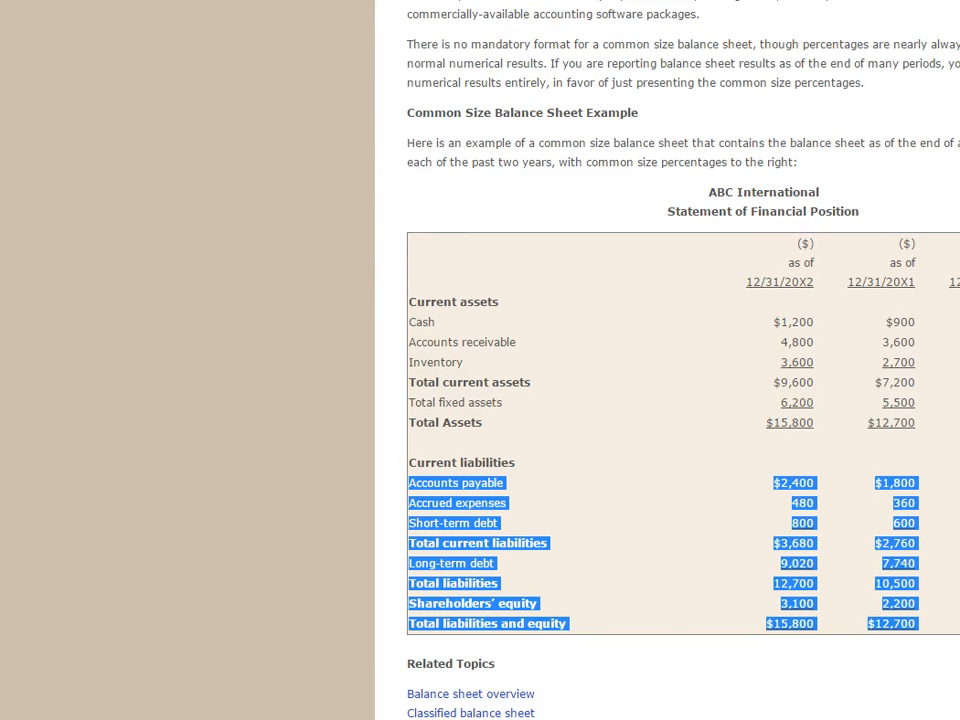
{"action": "key", "text": "alt+Tab"}
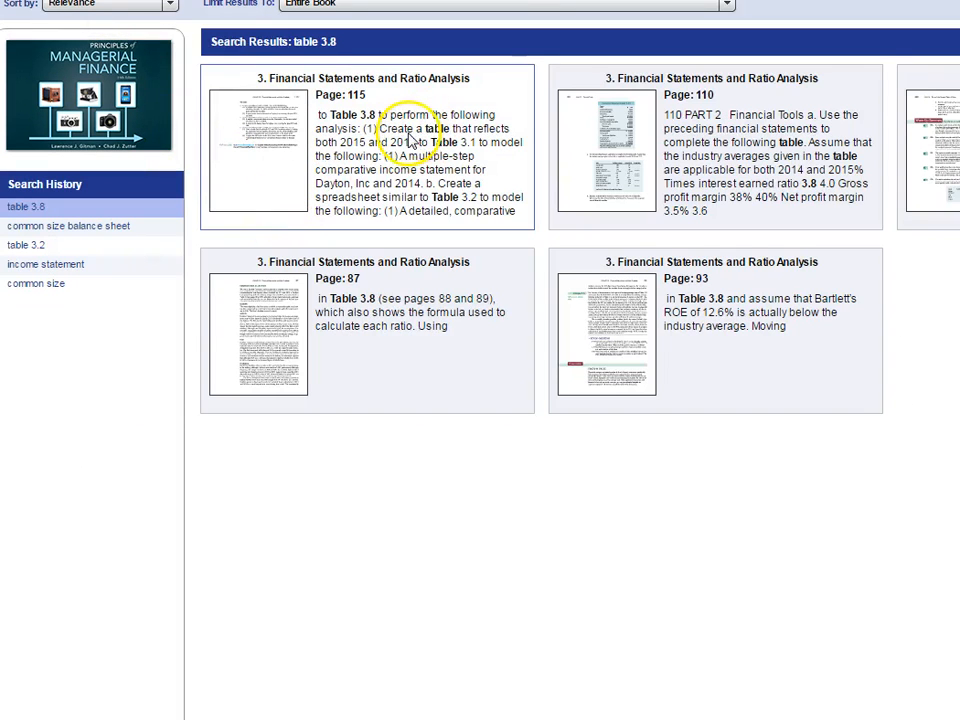
{"action": "left_click", "coordinate": [595, 145]}
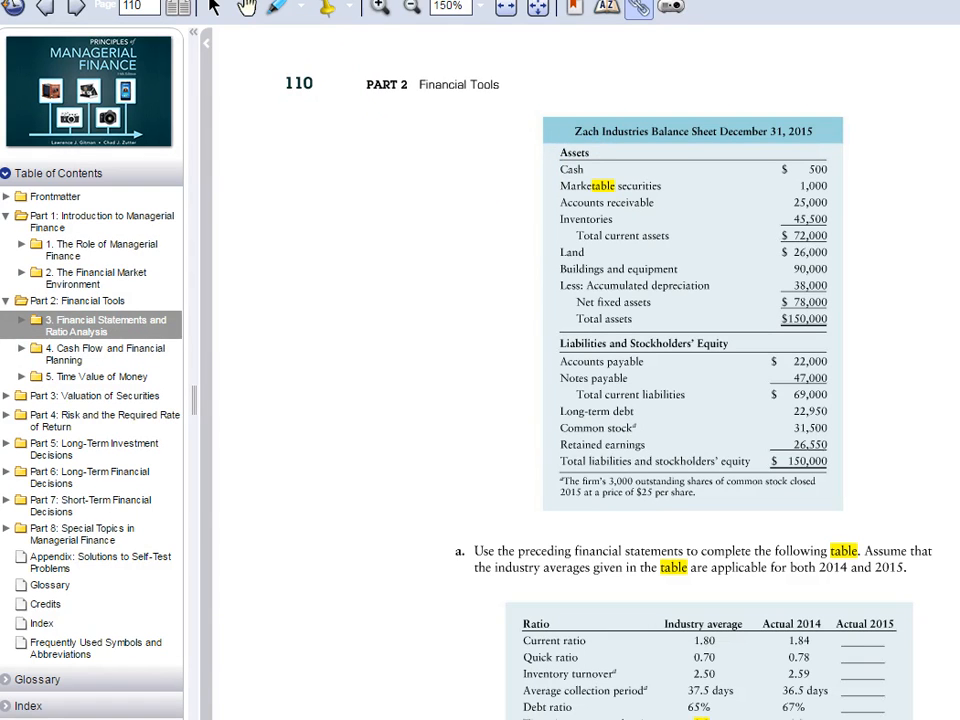
{"action": "left_click", "coordinate": [450, 2]}
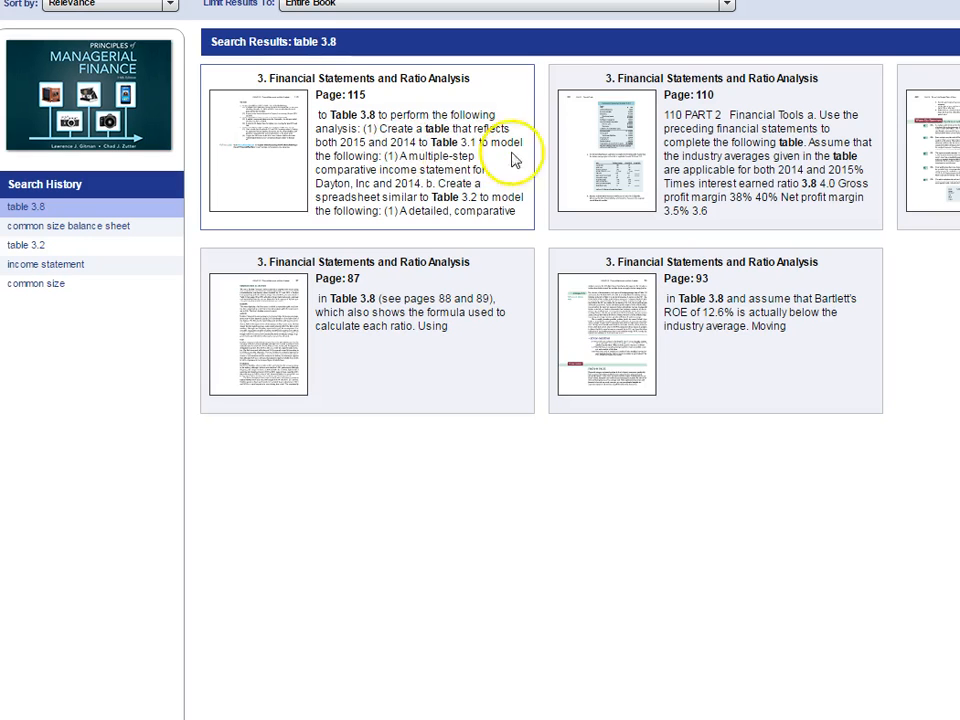
{"action": "left_click", "coordinate": [660, 172]}
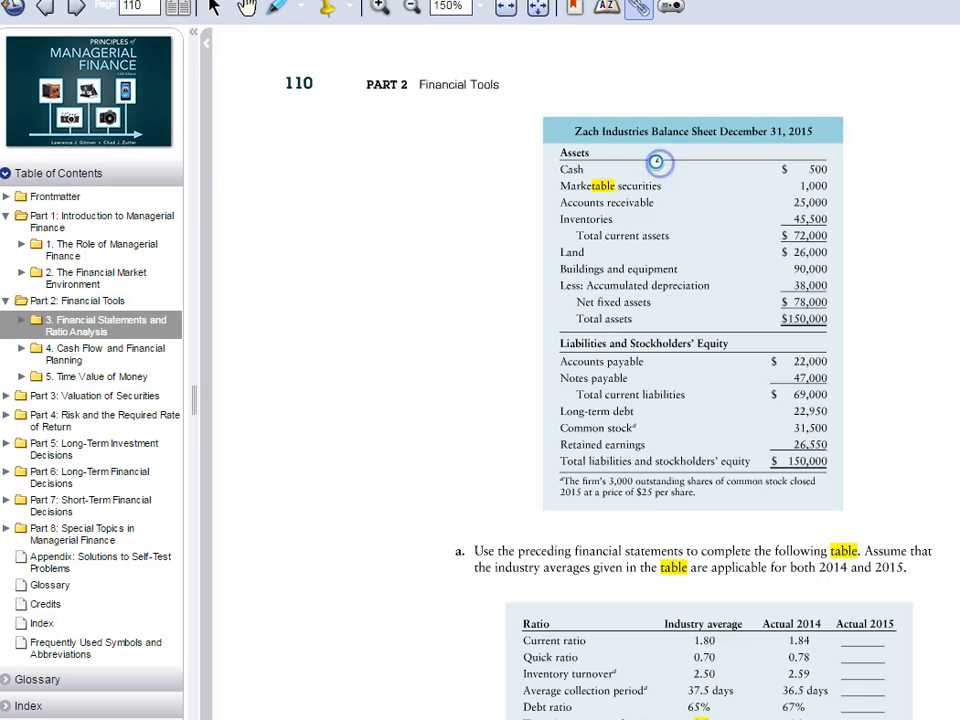
{"action": "scroll", "coordinate": [540, 320], "scroll_direction": "down", "scroll_amount": 5}
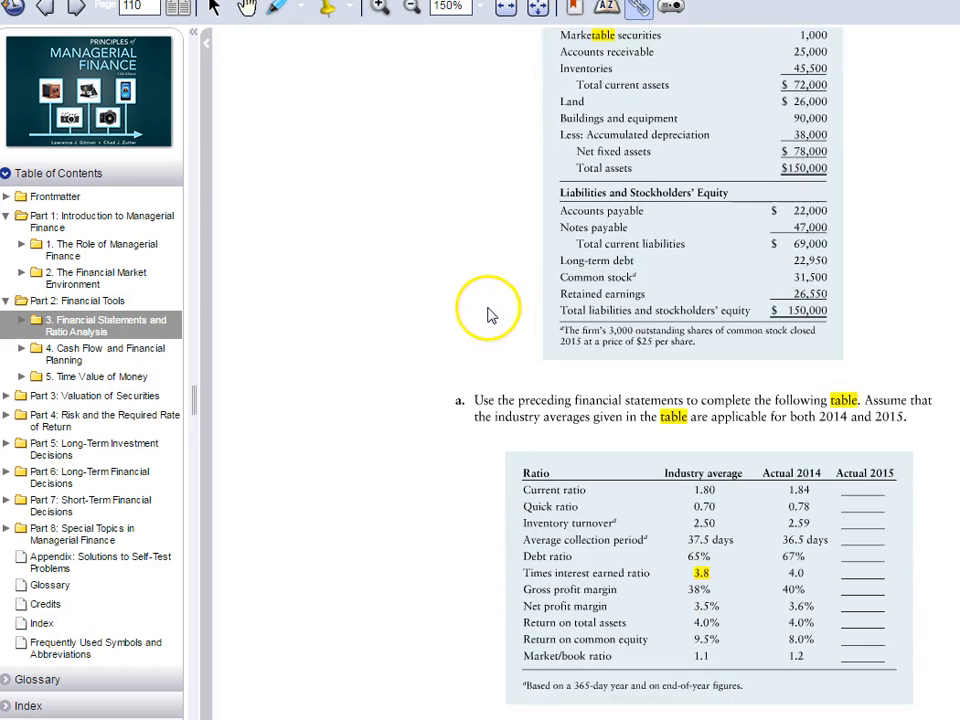
{"action": "scroll", "coordinate": [481, 288], "scroll_direction": "up", "scroll_amount": 5}
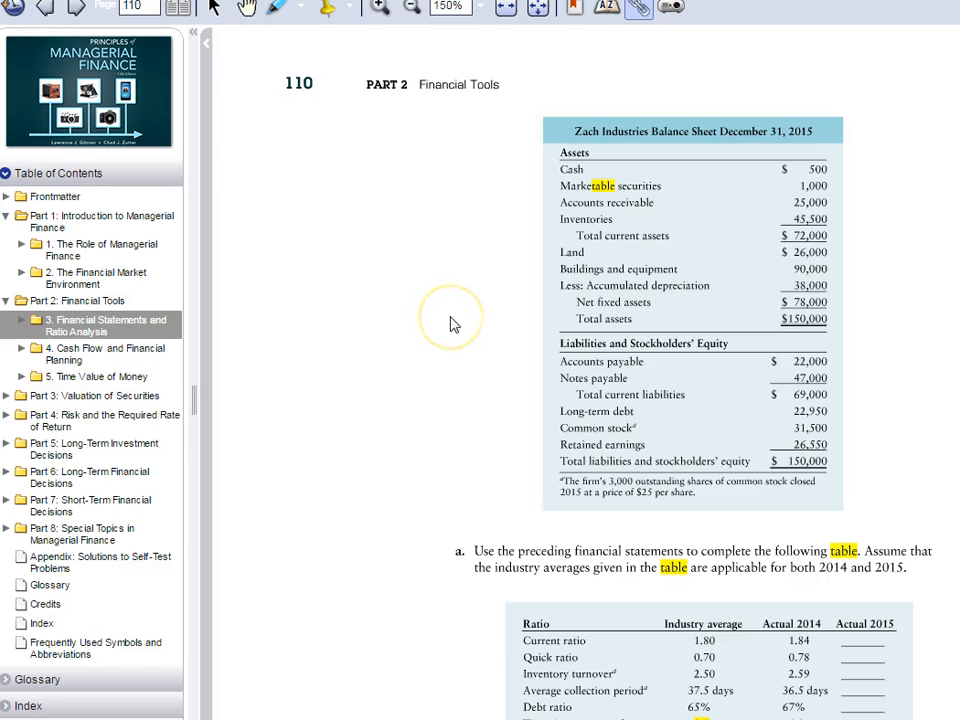
{"action": "key", "text": "alt+Tab"}
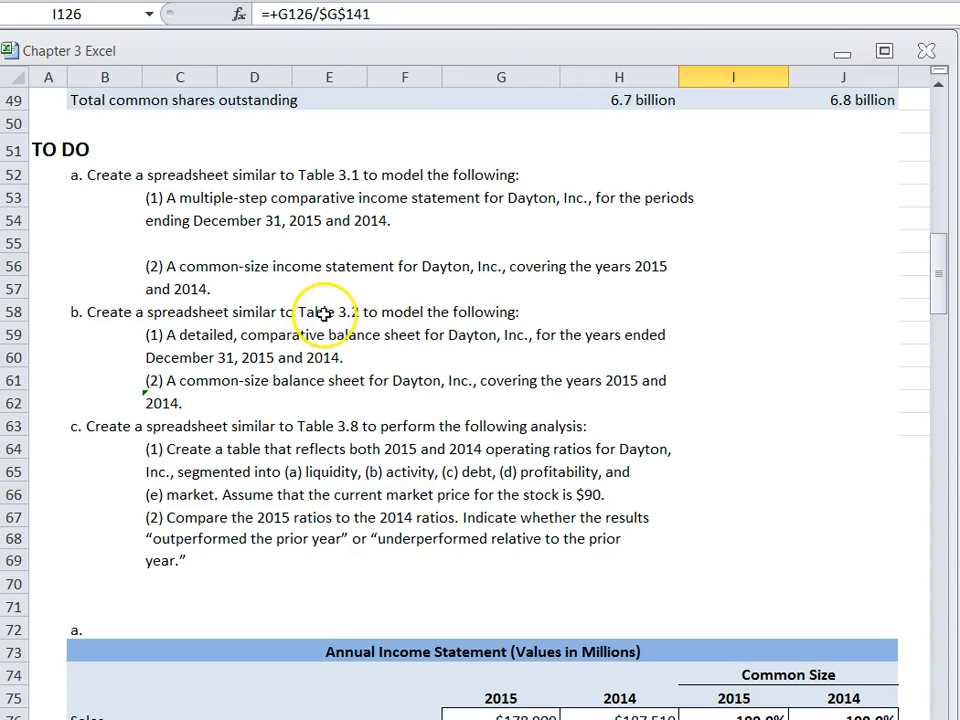
- Switch to the online textbook and search pages 109 to 111 and 85 back to 83 for Table 3.8
{"action": "key", "text": "alt+Tab"}
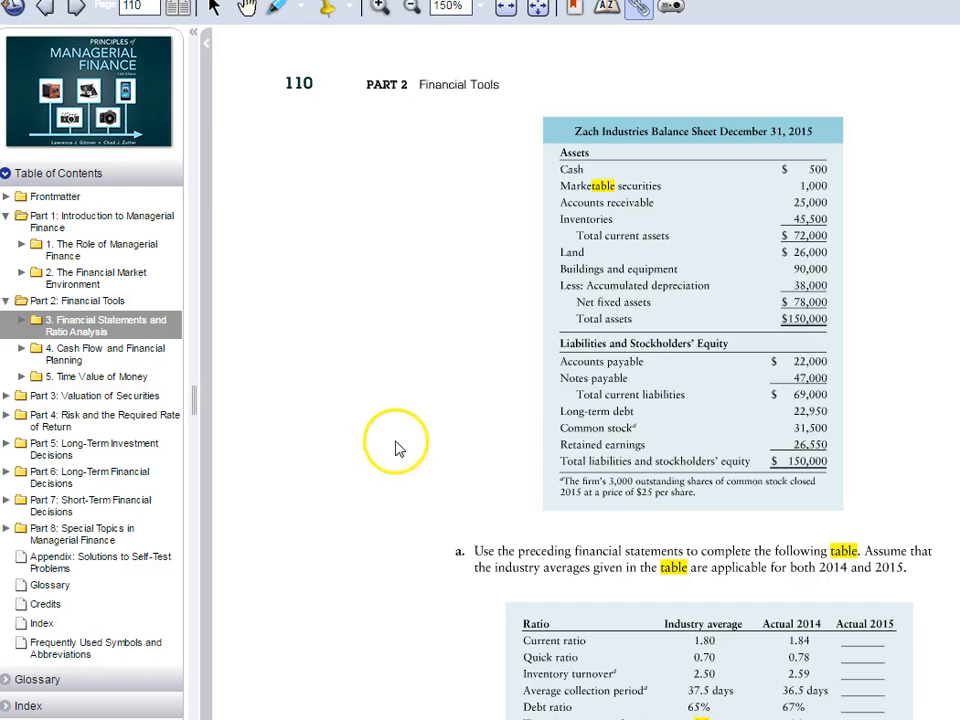
{"action": "left_click", "coordinate": [77, 9]}
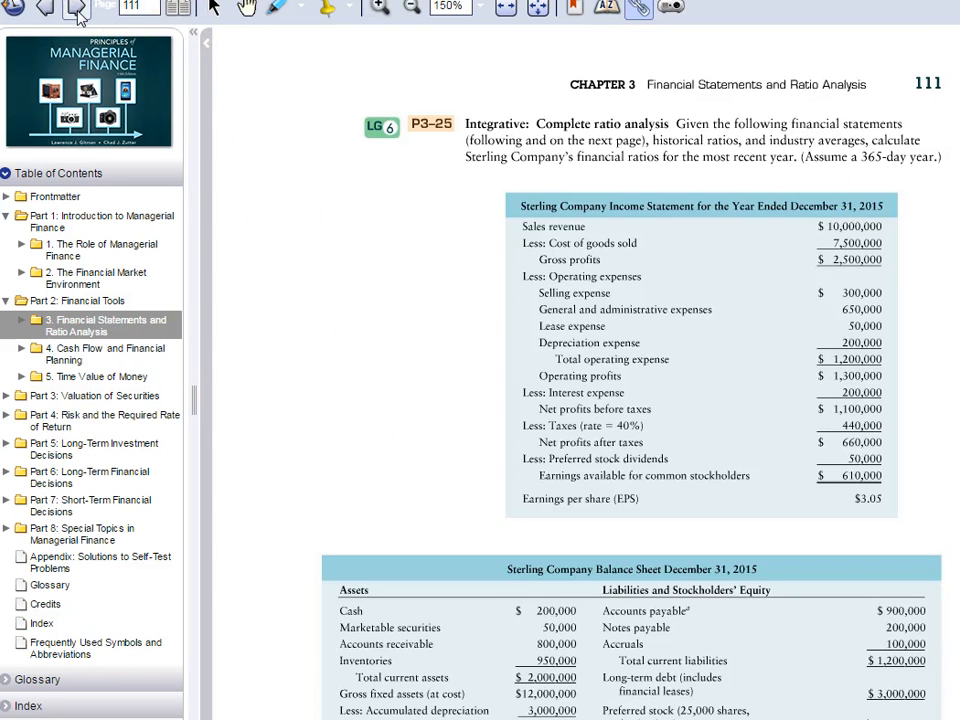
{"action": "left_click", "coordinate": [59, 9]}
{"action": "left_click", "coordinate": [44, 8]}
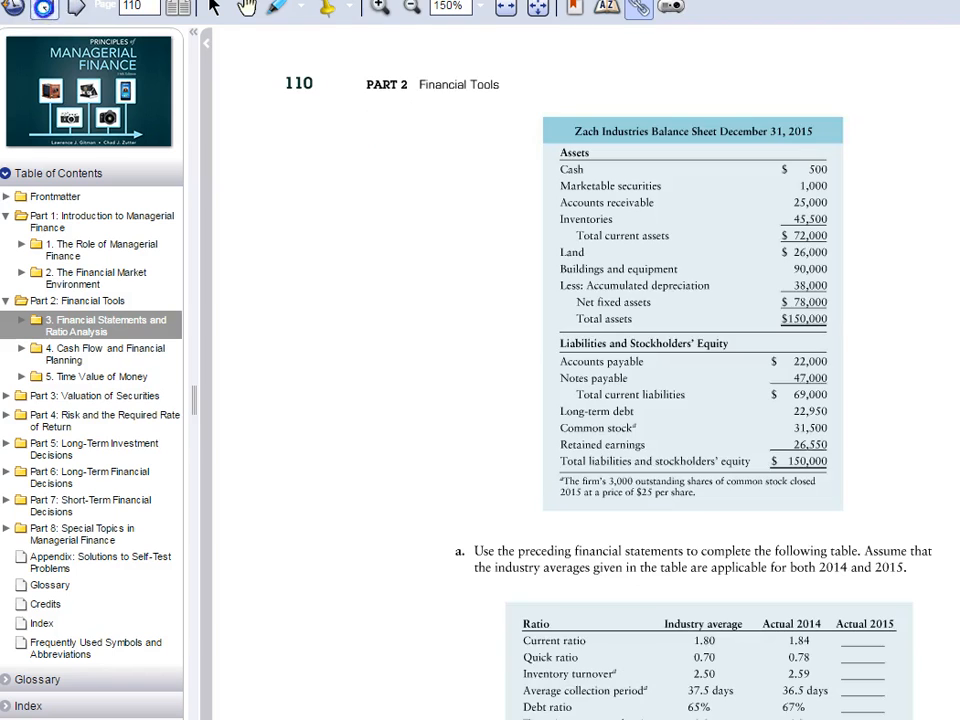
{"action": "left_click", "coordinate": [140, 8]}
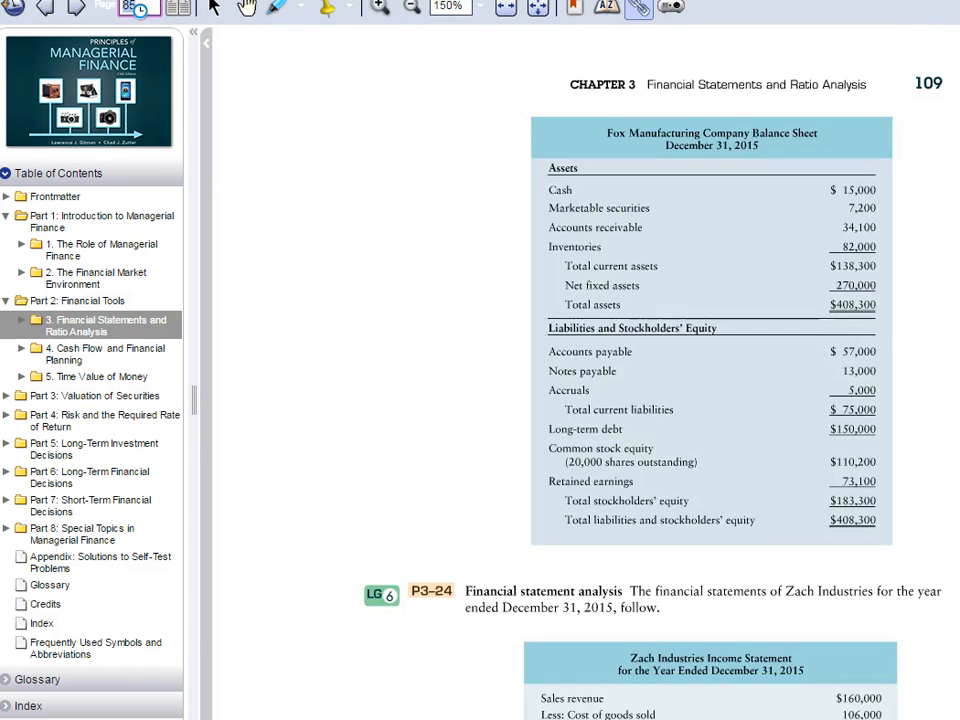
{"action": "key", "text": "Return"}
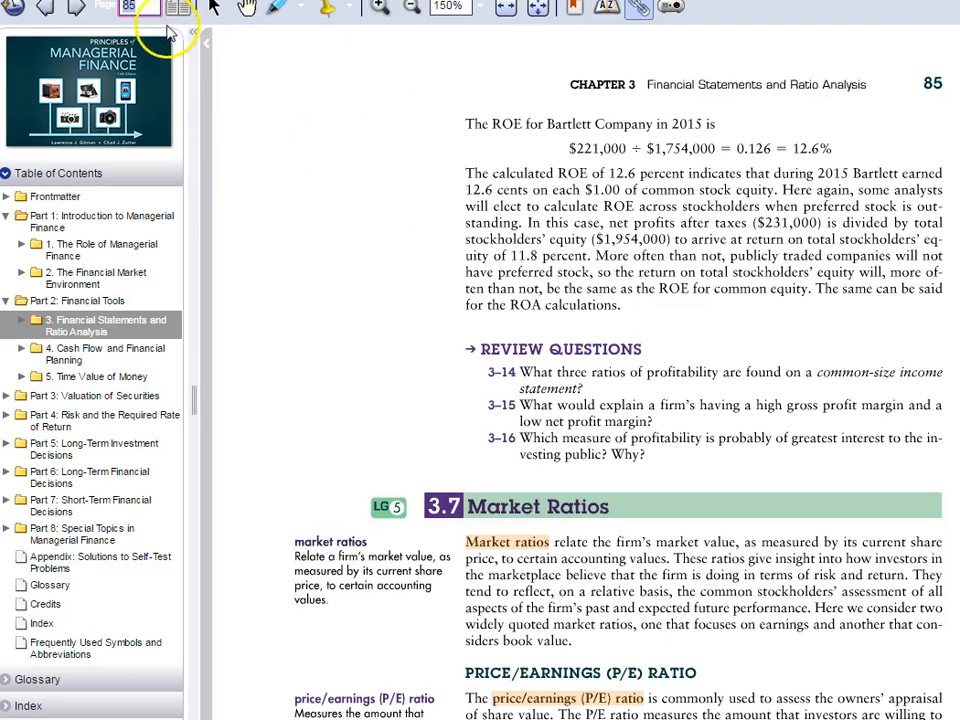
{"action": "left_click", "coordinate": [45, 9]}
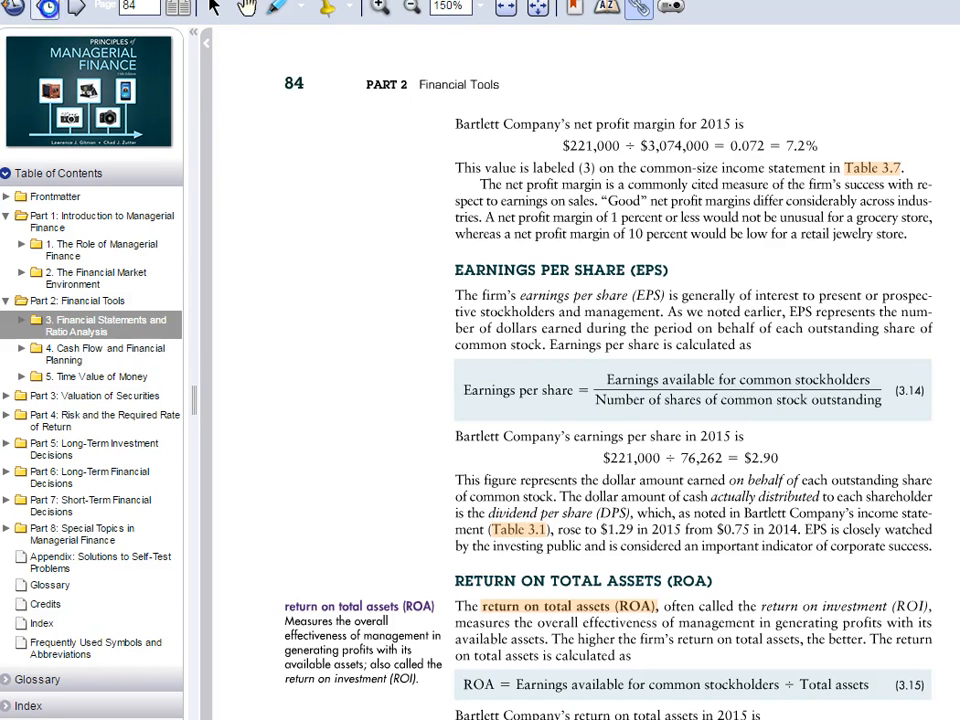
{"action": "left_click", "coordinate": [45, 9]}
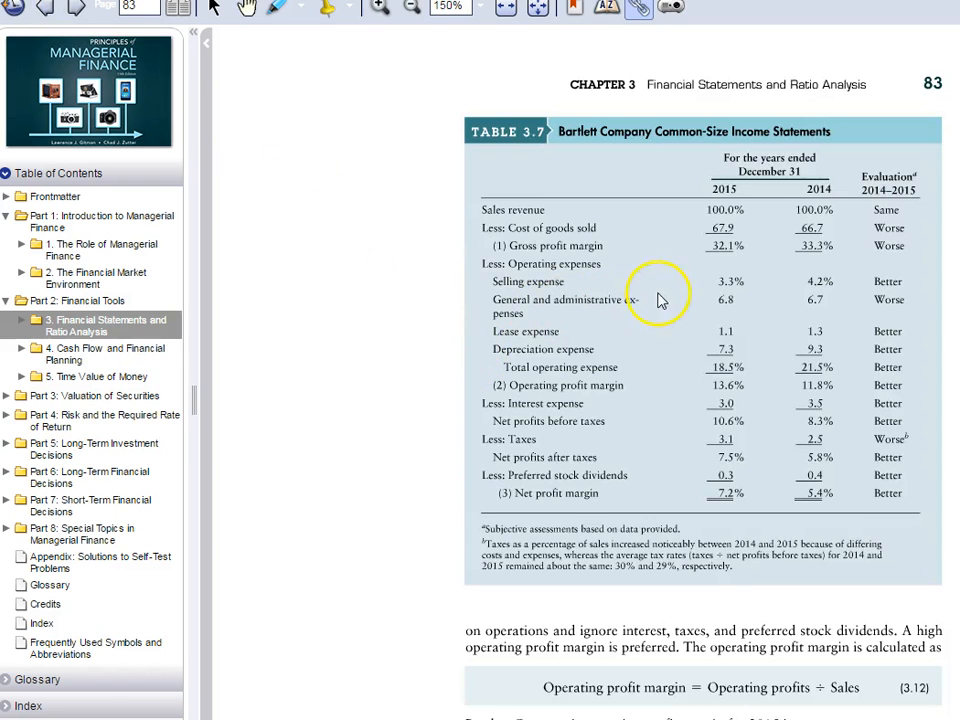
- Return to the Excel workbook and review the part c instructions and the blank Operating Ratios table
{"action": "key", "text": "alt+Tab"}
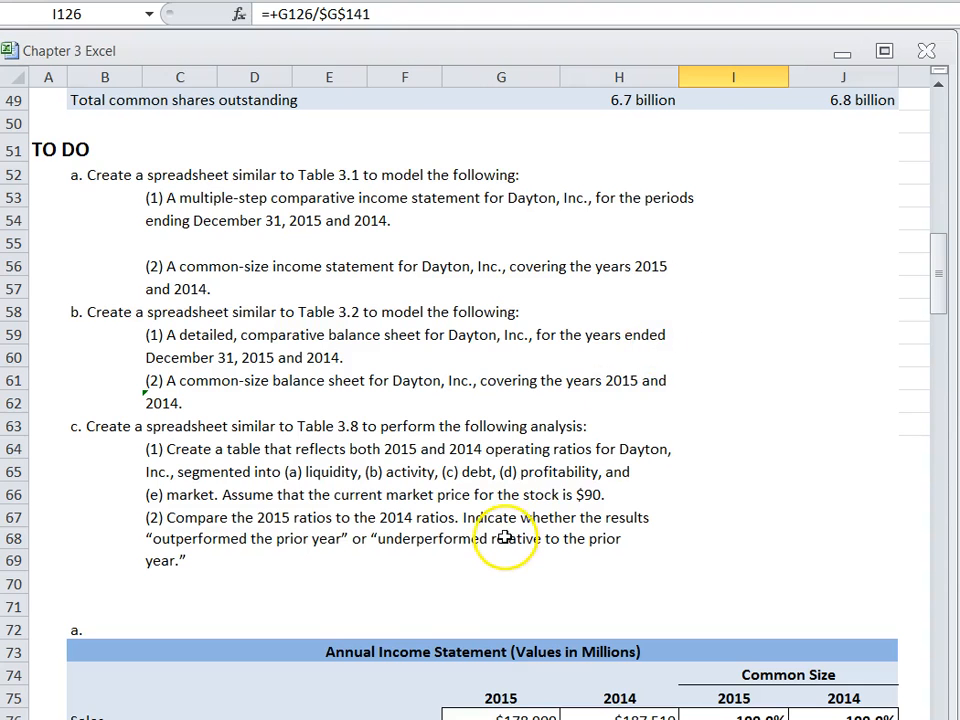
{"action": "scroll", "coordinate": [504, 528], "scroll_direction": "down", "scroll_amount": 2}
{"action": "scroll", "coordinate": [490, 490], "scroll_direction": "up", "scroll_amount": 2}
{"action": "scroll", "coordinate": [420, 470], "scroll_direction": "down", "scroll_amount": 20}
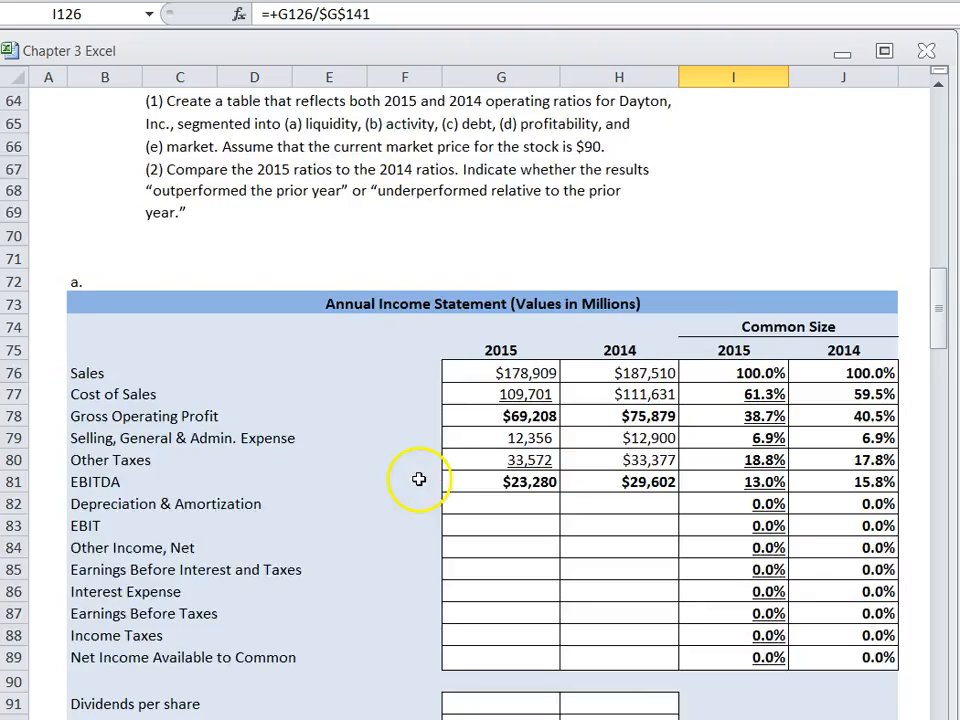
{"action": "scroll", "coordinate": [433, 456], "scroll_direction": "down", "scroll_amount": 15}
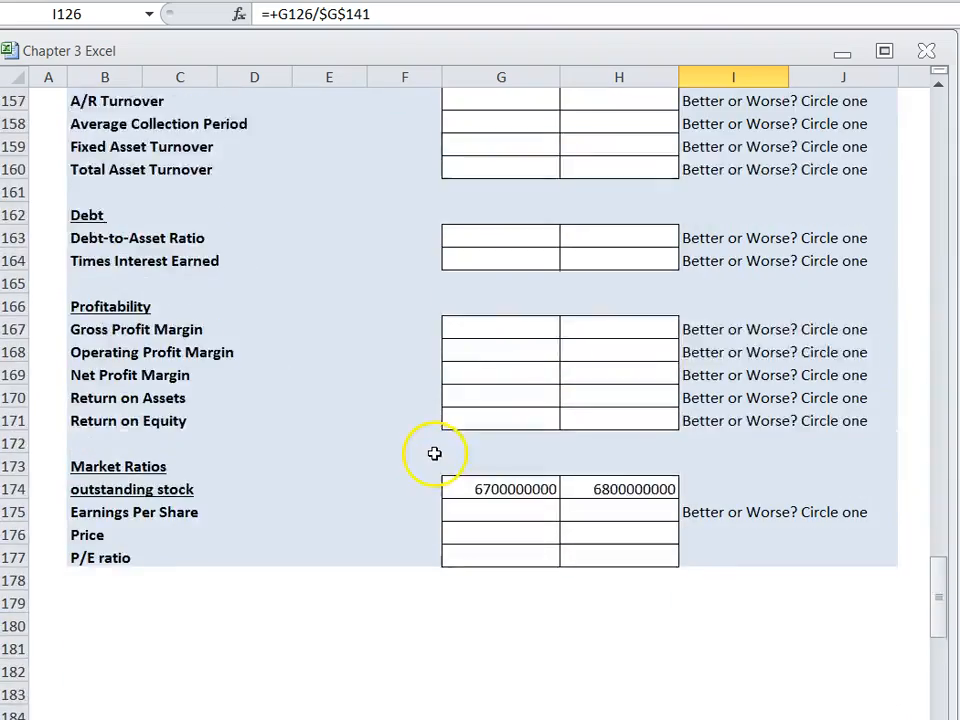
{"action": "scroll", "coordinate": [434, 445], "scroll_direction": "up", "scroll_amount": 5}
{"action": "scroll", "coordinate": [387, 304], "scroll_direction": "down", "scroll_amount": 1}
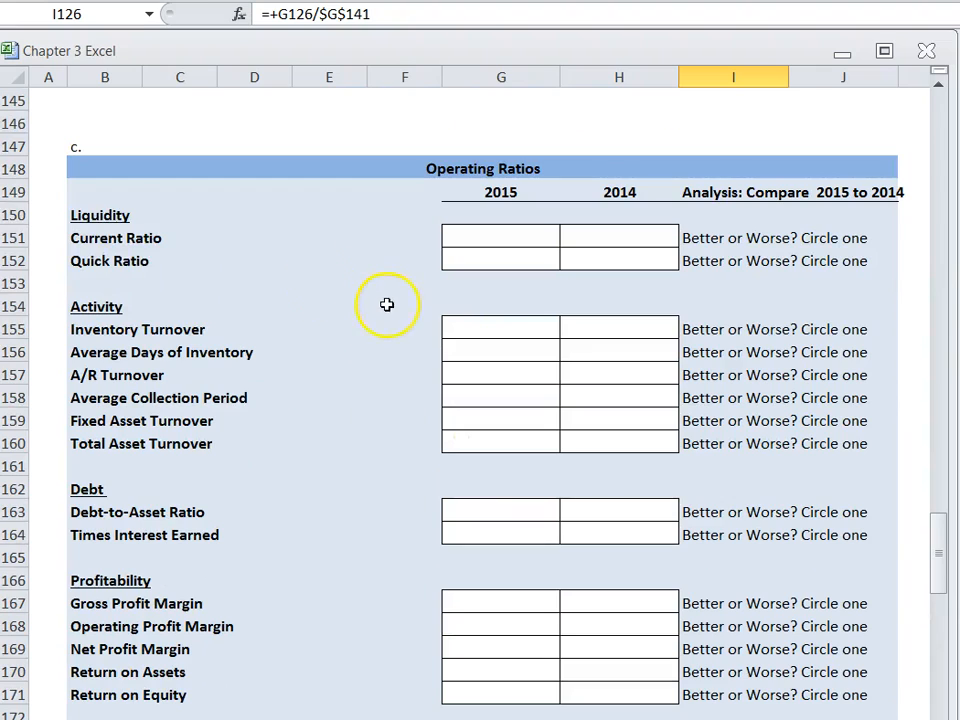
- Switch to the online textbook and page forward from page 83 to Table 3.8 on page 88
{"action": "key", "text": "alt+Tab"}
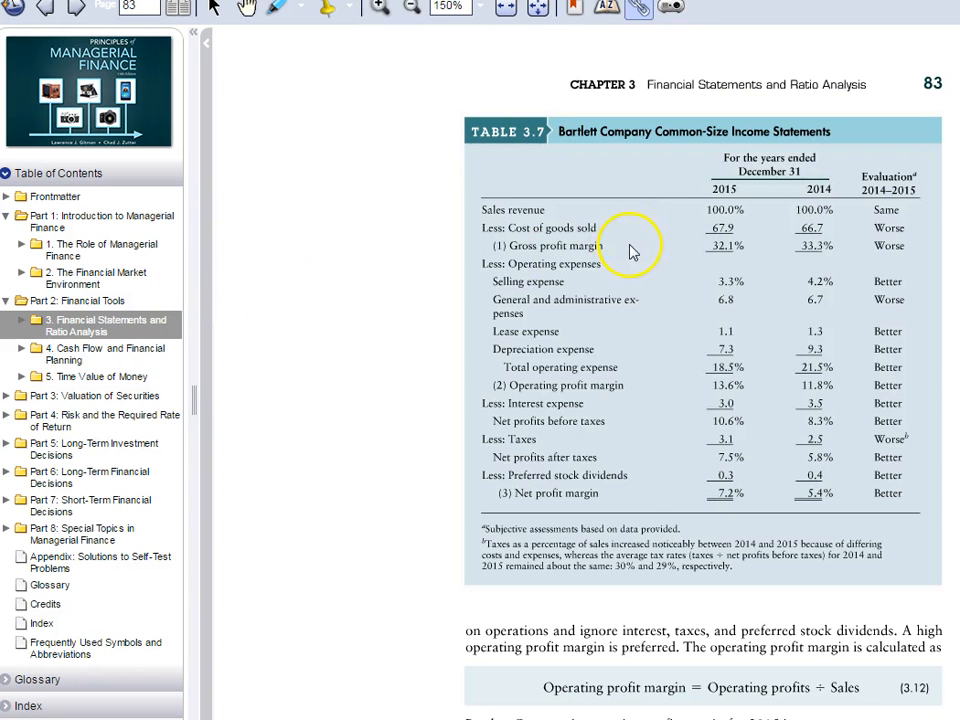
{"action": "scroll", "coordinate": [792, 222], "scroll_direction": "down", "scroll_amount": 2}
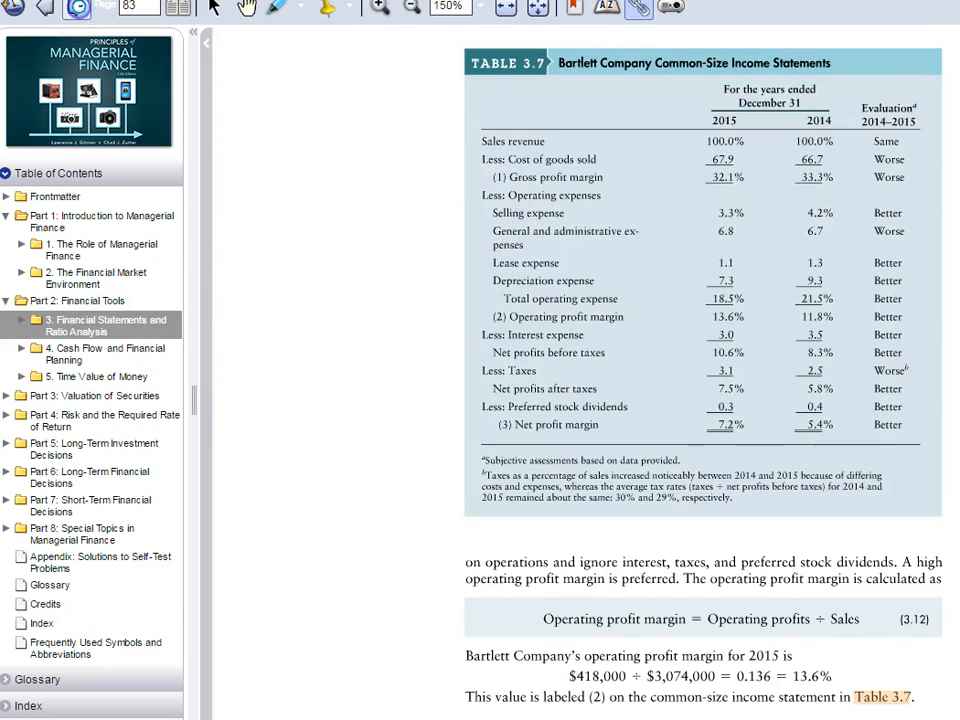
{"action": "left_click", "coordinate": [78, 8]}
{"action": "left_click", "coordinate": [78, 8]}
{"action": "left_click", "coordinate": [78, 8]}
{"action": "left_click", "coordinate": [78, 8]}
{"action": "left_click", "coordinate": [78, 8]}
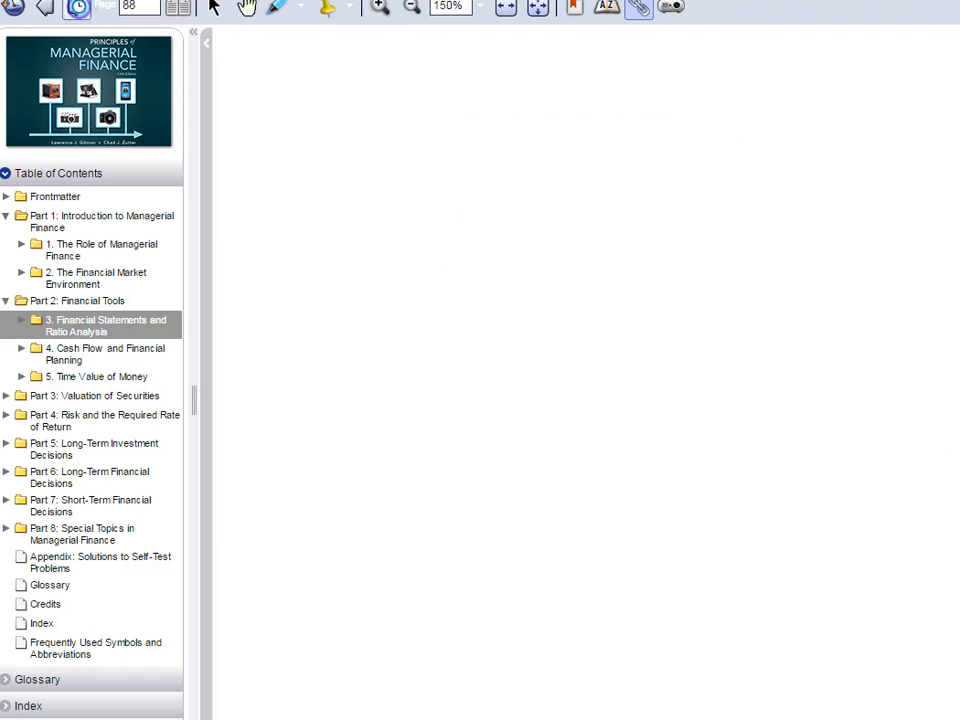
- Examine Table 3.8's ratio formulas, yearly values and evaluations on page 88, and its continuation on page 89
{"action": "scroll", "coordinate": [415, 318], "scroll_direction": "down", "scroll_amount": 2}
{"action": "scroll", "coordinate": [415, 318], "scroll_direction": "down", "scroll_amount": 4}
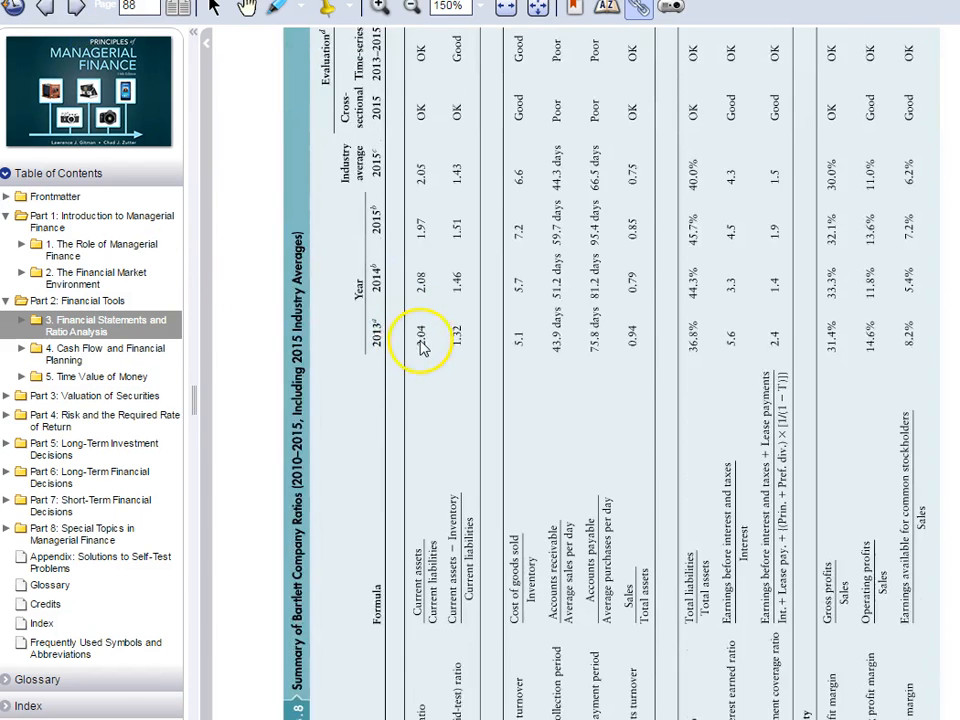
{"action": "scroll", "coordinate": [520, 415], "scroll_direction": "up", "scroll_amount": 6}
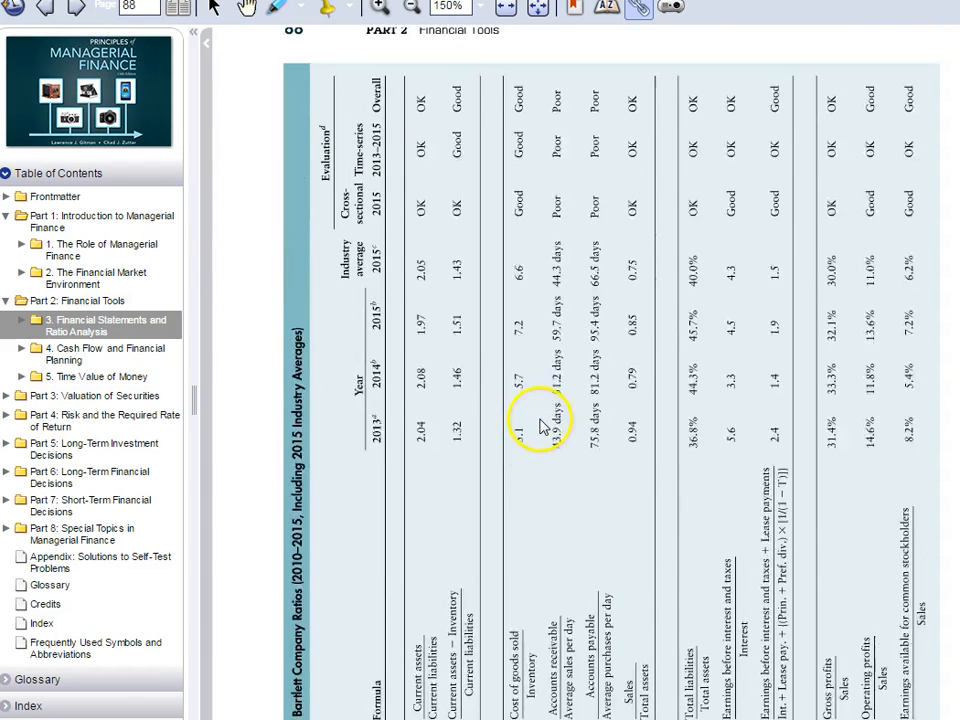
{"action": "scroll", "coordinate": [540, 413], "scroll_direction": "down", "scroll_amount": 6}
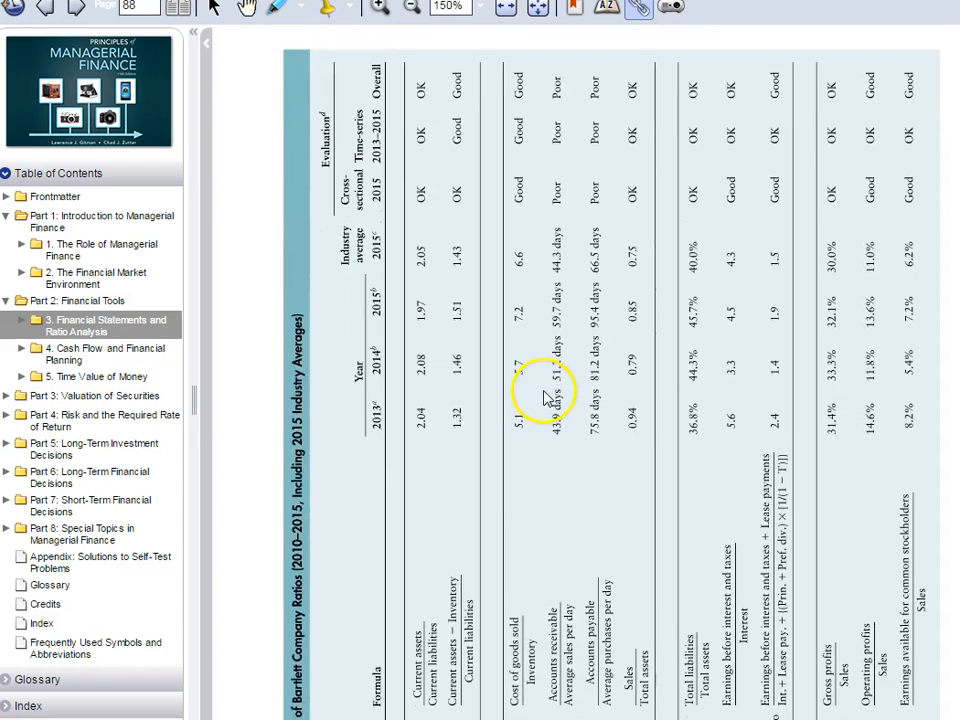
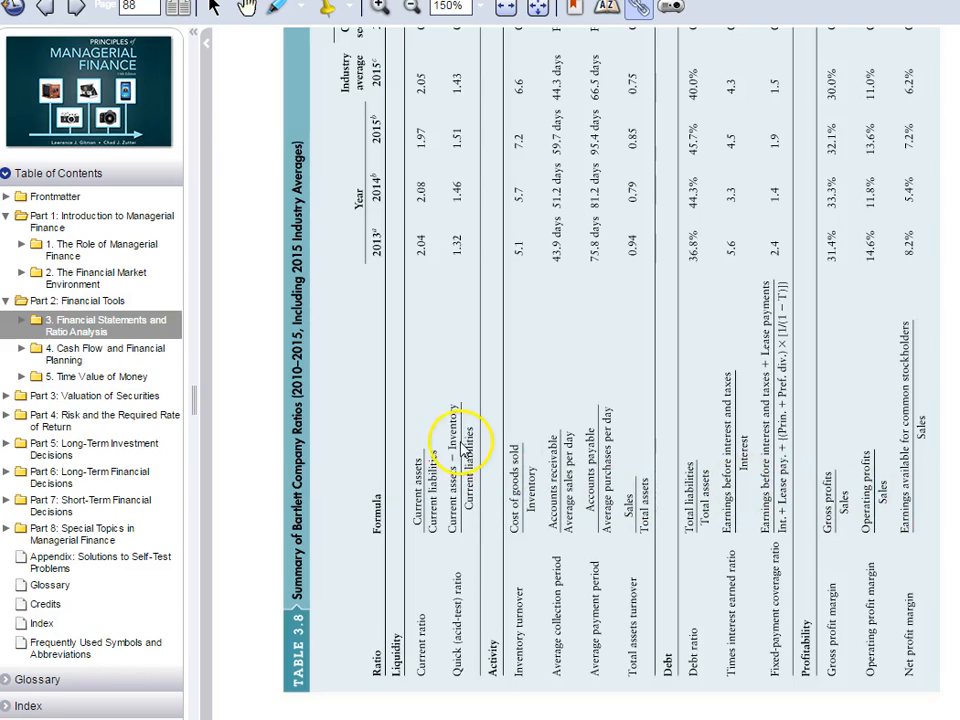
{"action": "scroll", "coordinate": [462, 440], "scroll_direction": "up", "scroll_amount": 4}
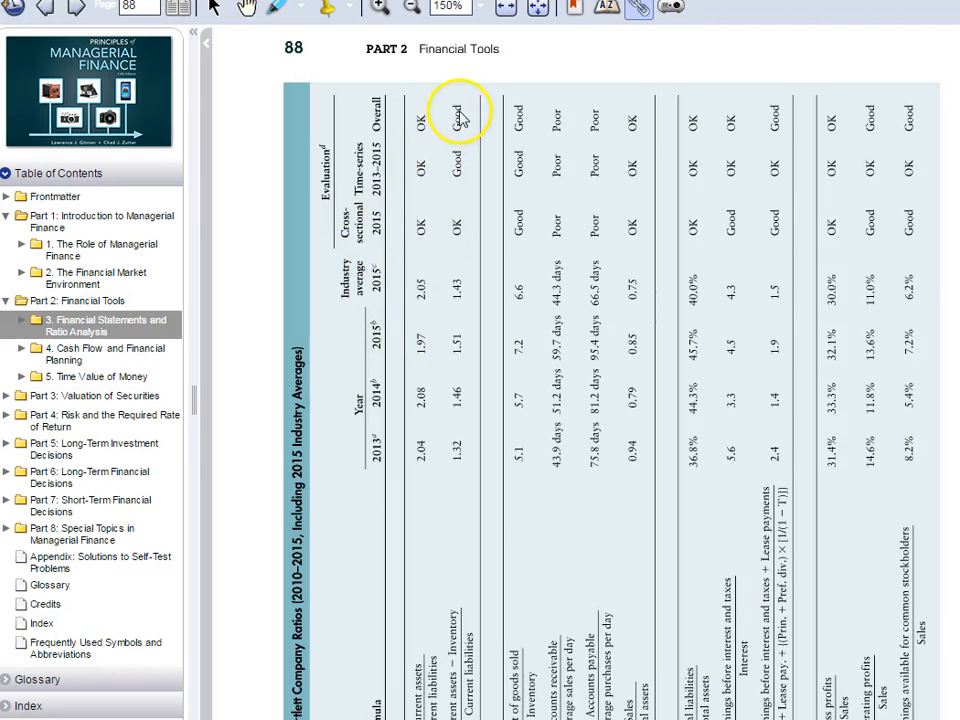
{"action": "scroll", "coordinate": [450, 510], "scroll_direction": "down", "scroll_amount": 3}
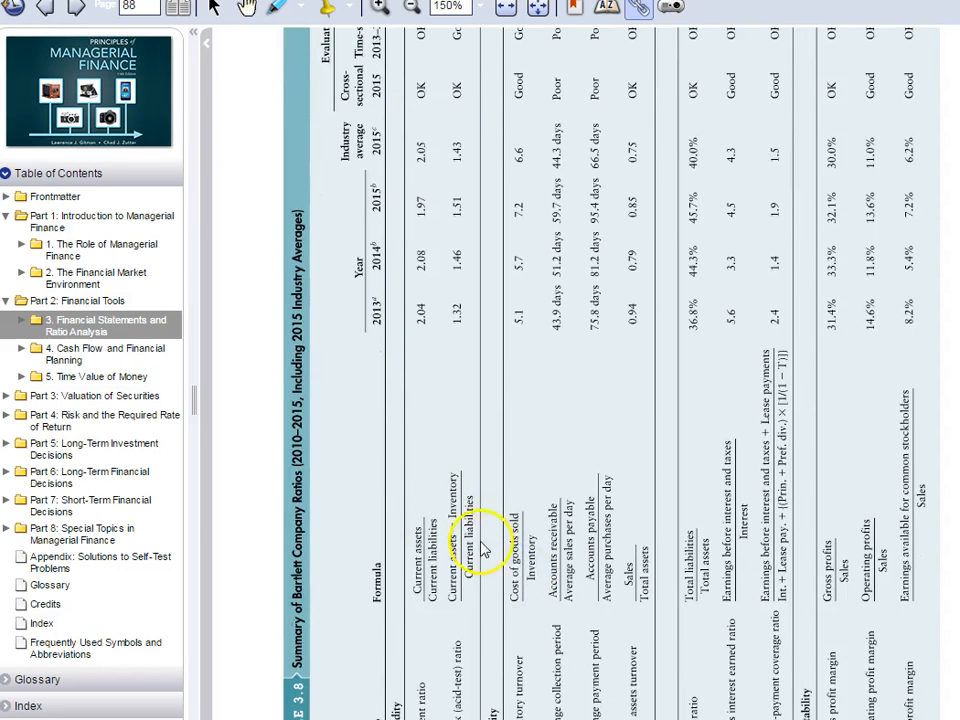
{"action": "left_click", "coordinate": [77, 9]}
{"action": "scroll", "coordinate": [398, 400], "scroll_direction": "down", "scroll_amount": 2}
{"action": "scroll", "coordinate": [398, 410], "scroll_direction": "down", "scroll_amount": 2}
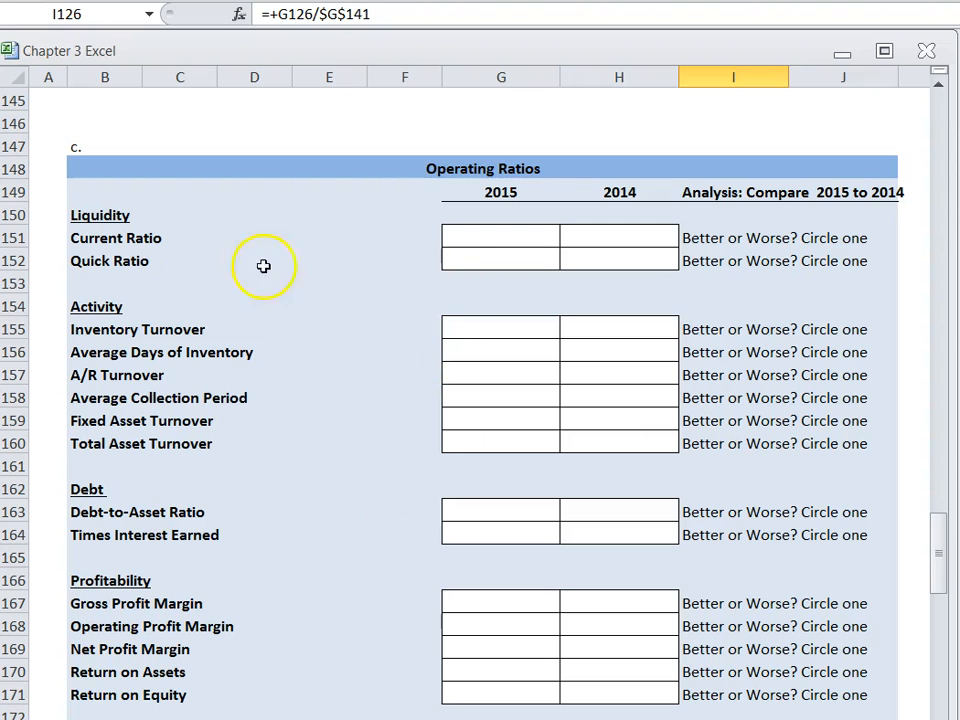
- In the Excel workbook, select the 2015 Current Ratio cell G151 and look over the source data, income statement and balance sheet
{"action": "left_click", "coordinate": [478, 247]}
{"action": "left_click", "coordinate": [485, 253]}
{"action": "left_click", "coordinate": [478, 237]}
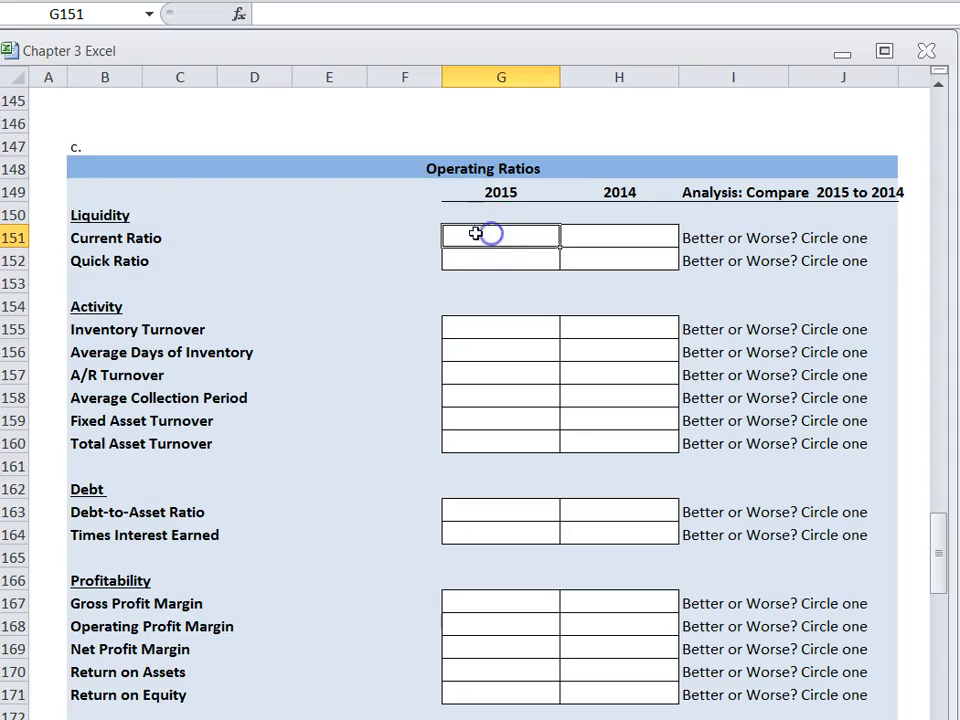
{"action": "scroll", "coordinate": [475, 233], "scroll_direction": "up", "scroll_amount": 20}
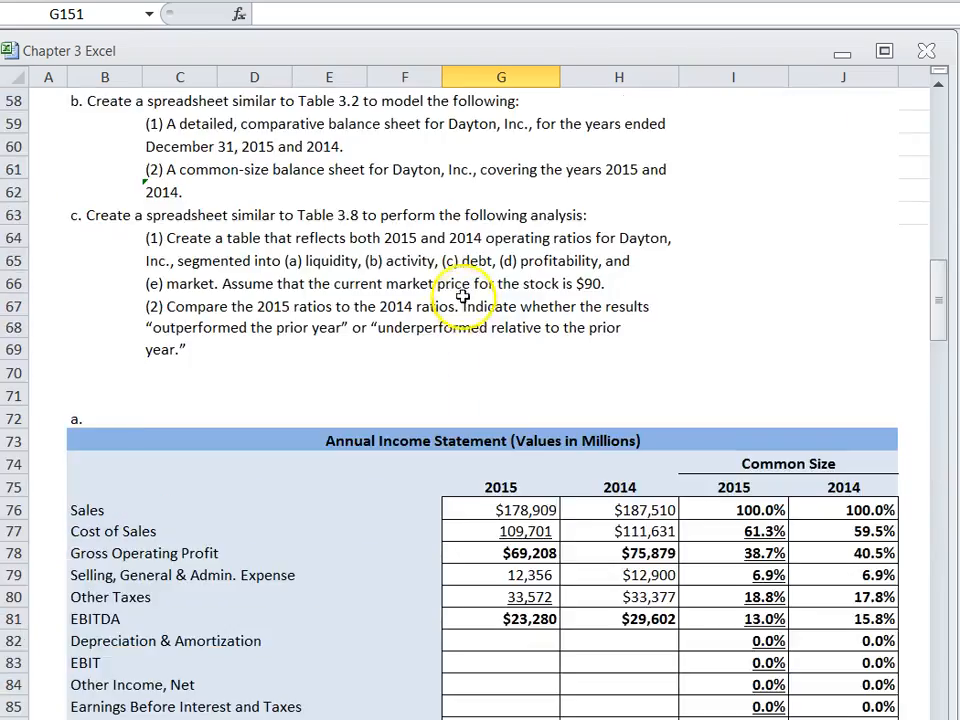
{"action": "scroll", "coordinate": [462, 296], "scroll_direction": "up", "scroll_amount": 14}
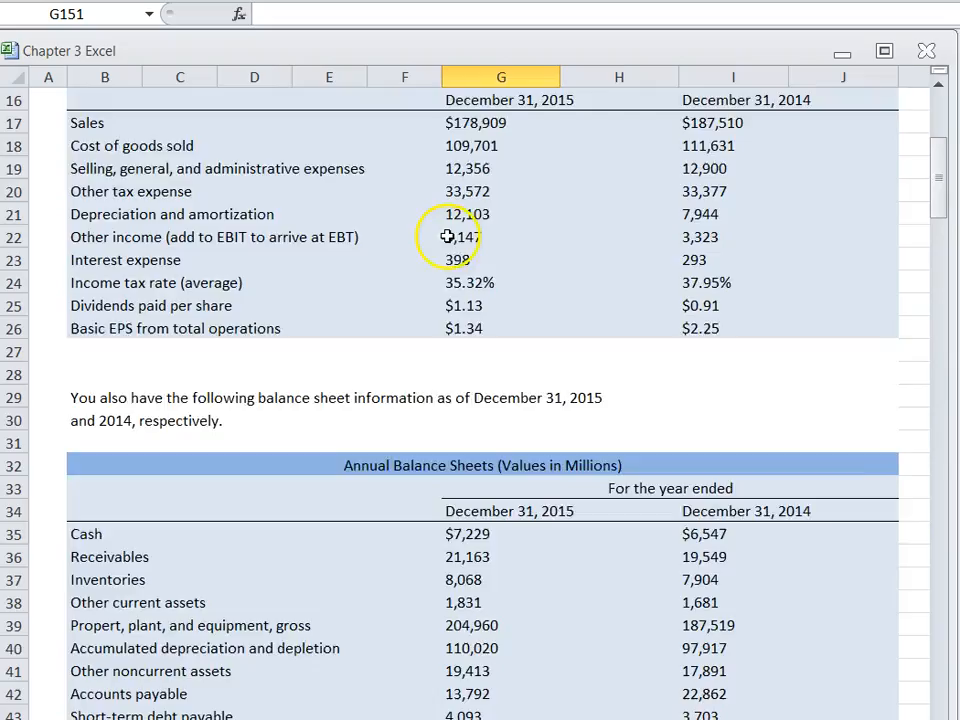
{"action": "scroll", "coordinate": [447, 236], "scroll_direction": "up", "scroll_amount": 1}
{"action": "scroll", "coordinate": [448, 214], "scroll_direction": "down", "scroll_amount": 20}
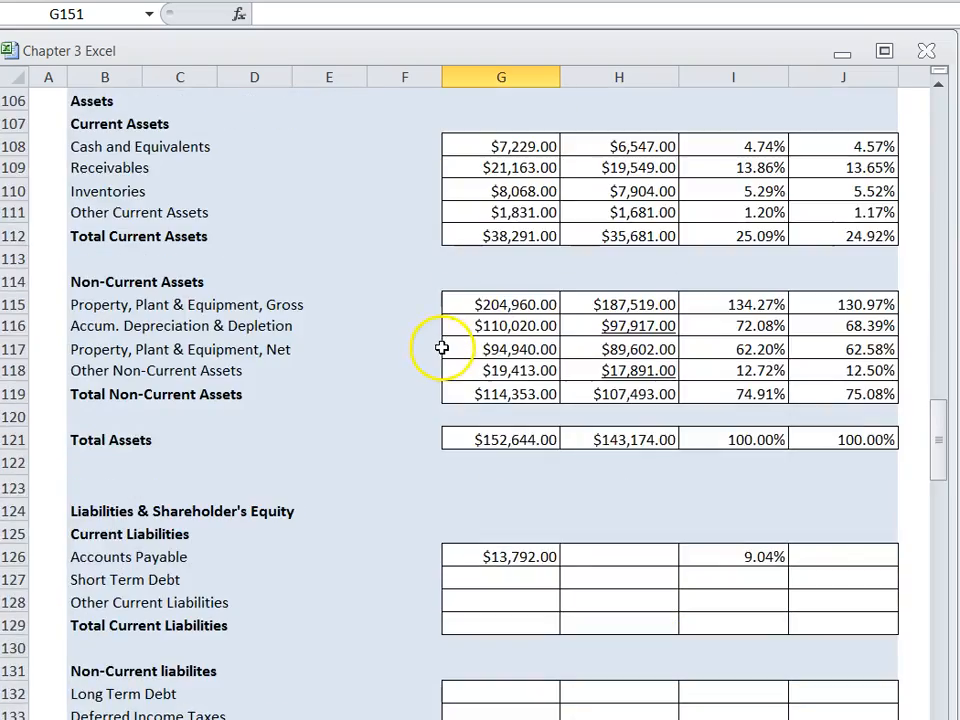
{"action": "scroll", "coordinate": [438, 353], "scroll_direction": "up", "scroll_amount": 20}
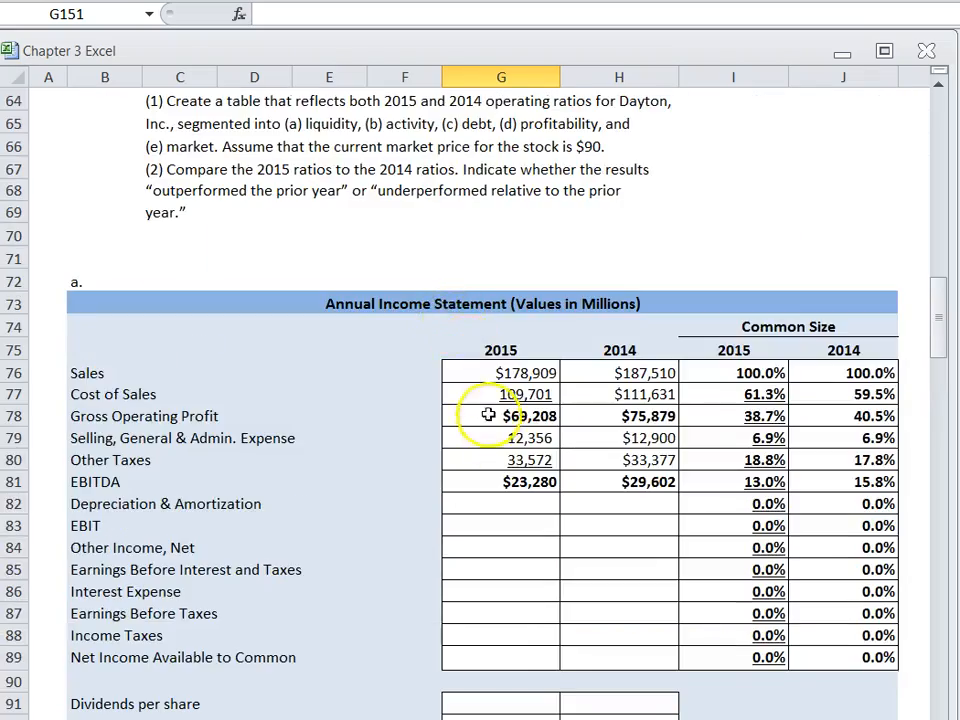
{"action": "scroll", "coordinate": [497, 371], "scroll_direction": "down", "scroll_amount": 20}
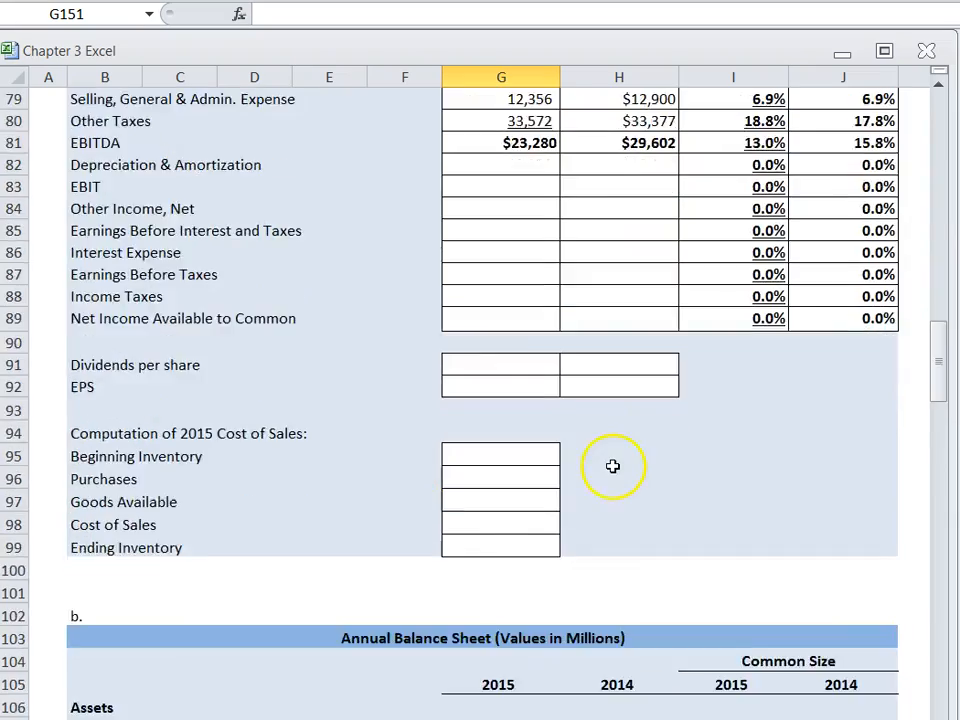
{"action": "scroll", "coordinate": [563, 437], "scroll_direction": "down", "scroll_amount": 13}
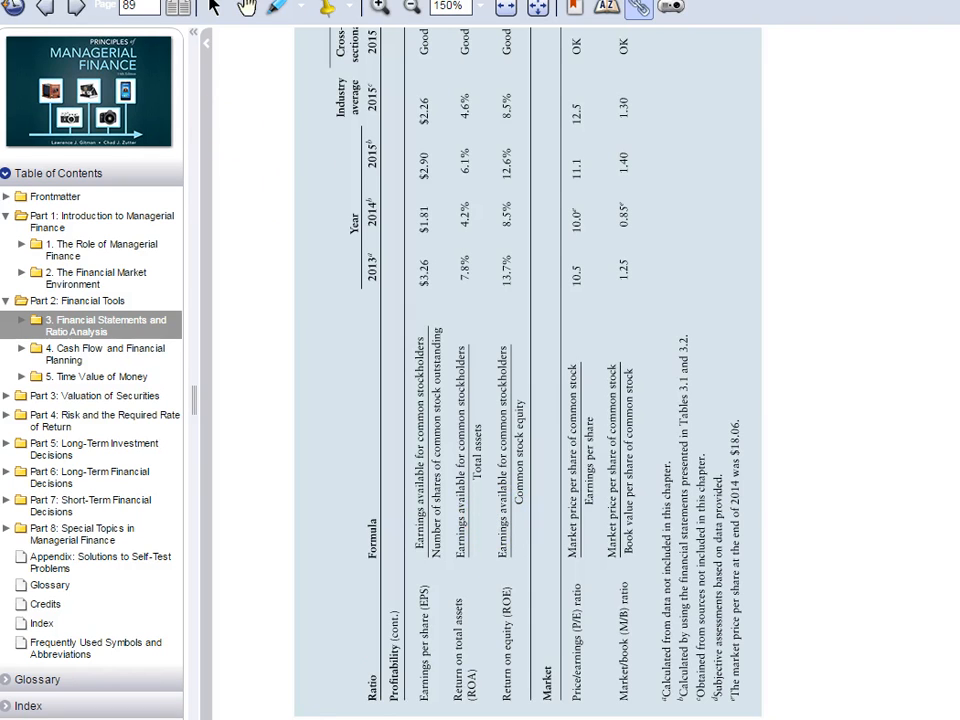
- Switch to the online textbook and check the current ratio formula in Table 3.8 on page 88
{"action": "left_click", "coordinate": [41, 9]}
{"action": "scroll", "coordinate": [510, 437], "scroll_direction": "down", "scroll_amount": 4}
{"action": "scroll", "coordinate": [412, 538], "scroll_direction": "down", "scroll_amount": 1}
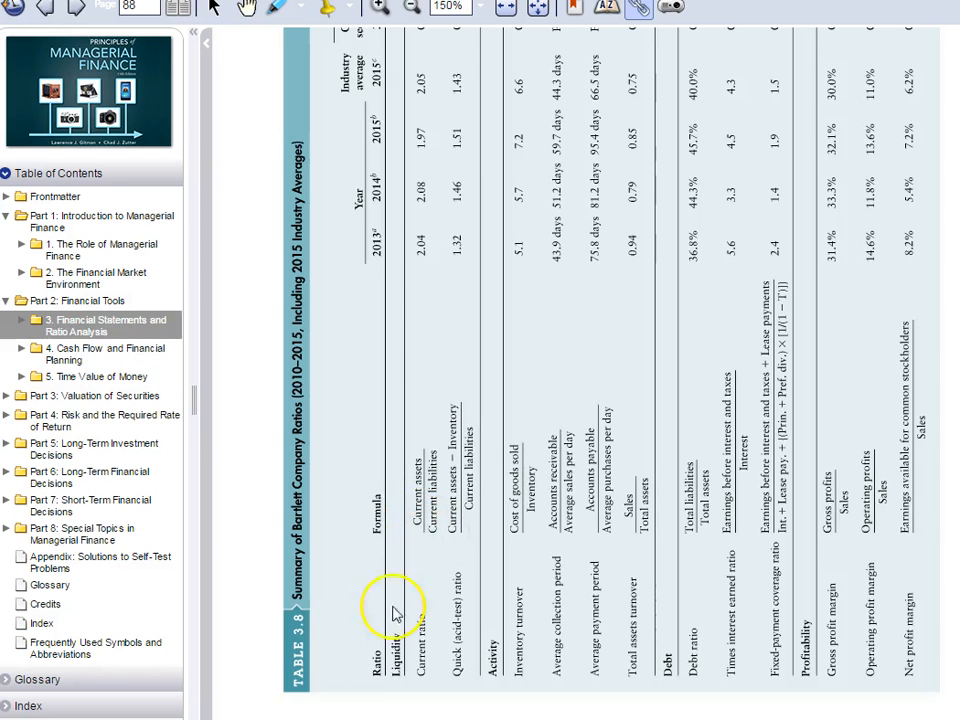
- Return to the Excel workbook and enter +G112/G129 in G151, dividing 2015 Total Current Assets by Total Current Liabilities
{"action": "key", "text": "alt+Tab"}
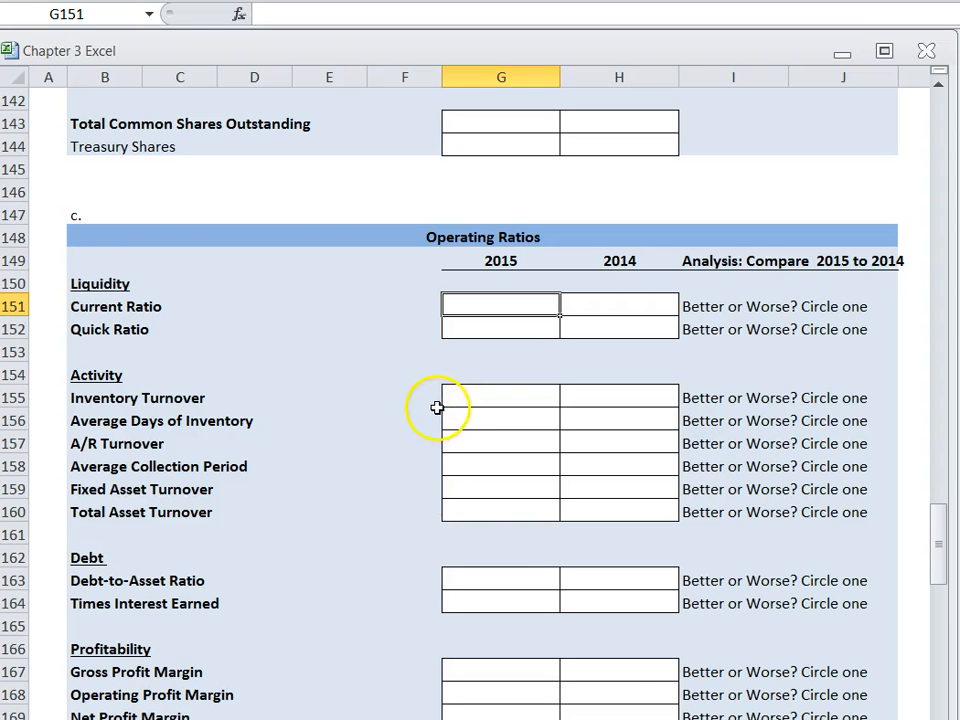
{"action": "type", "text": "+"}
{"action": "scroll", "coordinate": [438, 405], "scroll_direction": "up", "scroll_amount": 10}
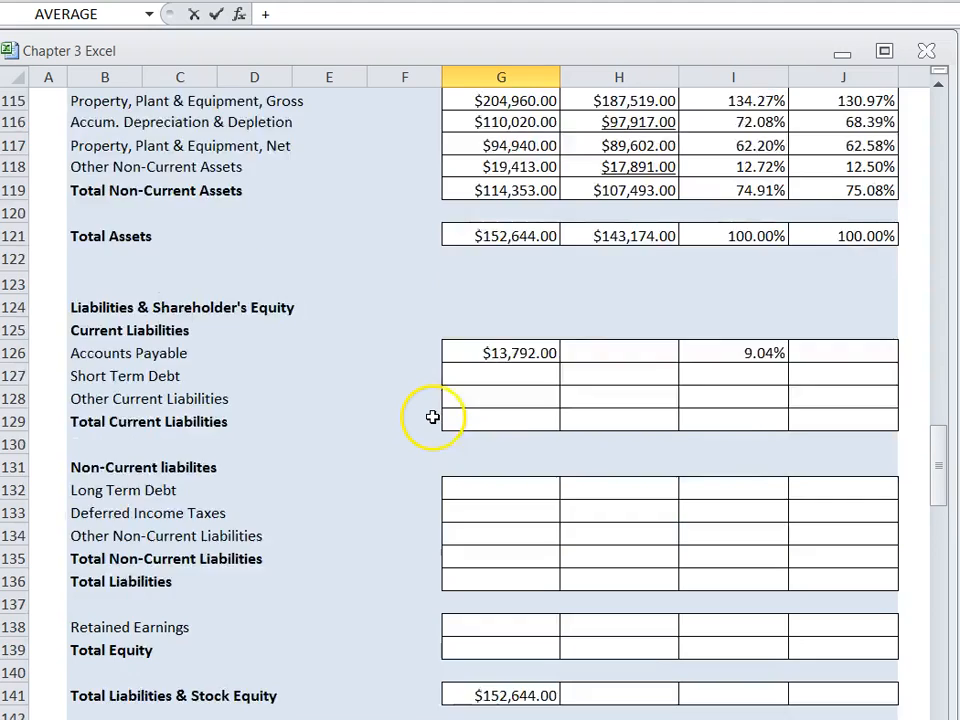
{"action": "scroll", "coordinate": [432, 417], "scroll_direction": "up", "scroll_amount": 2}
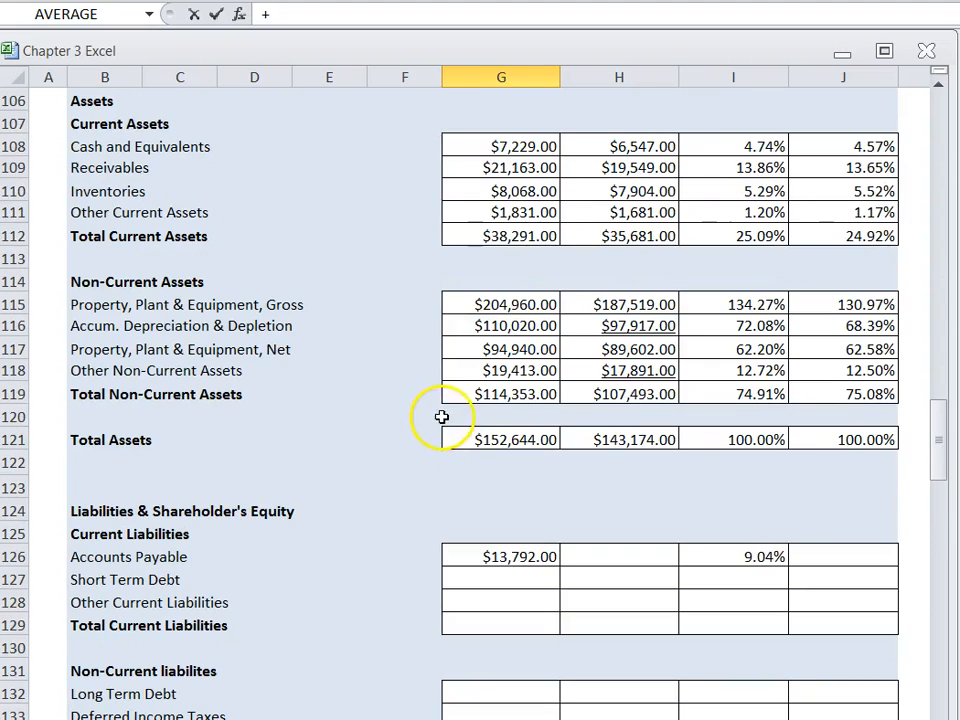
{"action": "left_click", "coordinate": [508, 237]}
{"action": "type", "text": "/"}
{"action": "scroll", "coordinate": [495, 469], "scroll_direction": "down", "scroll_amount": 7}
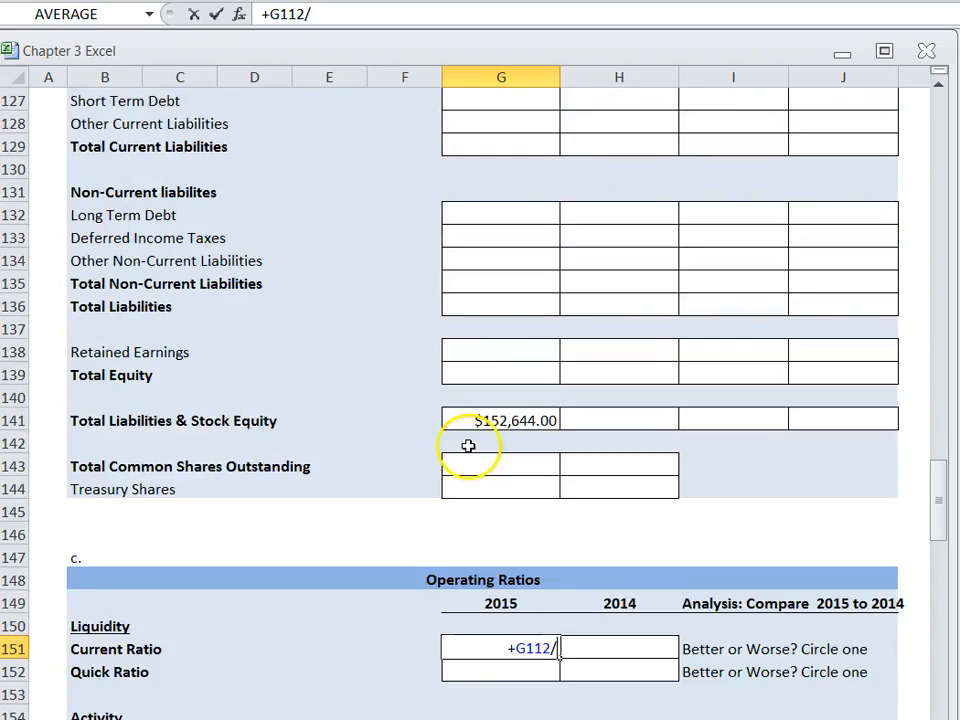
{"action": "scroll", "coordinate": [468, 446], "scroll_direction": "up", "scroll_amount": 6}
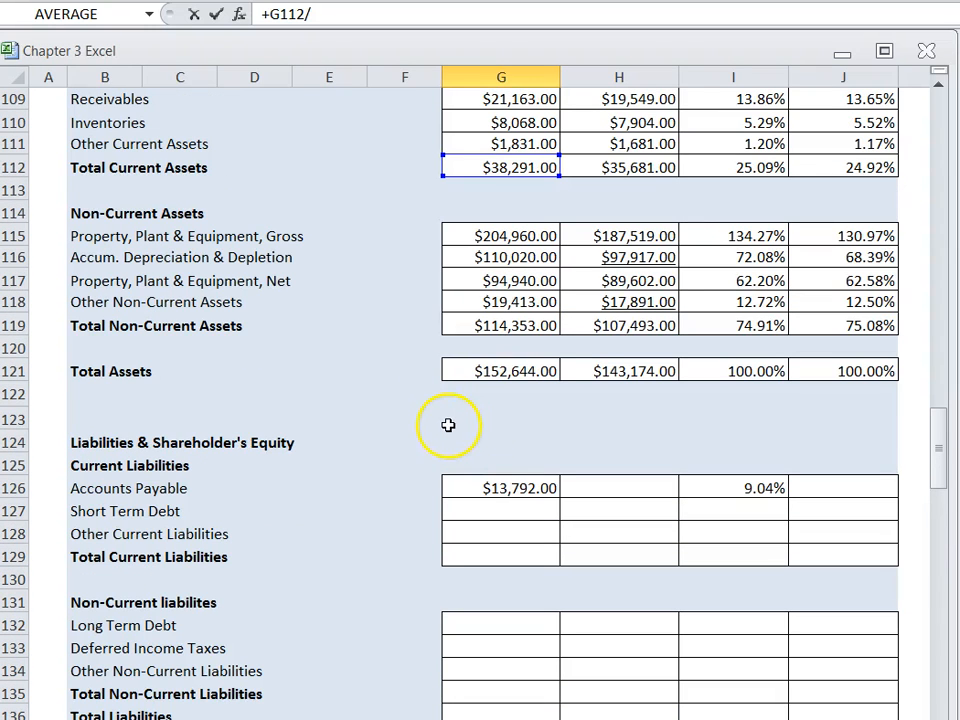
{"action": "left_click", "coordinate": [489, 553]}
{"action": "key", "text": "Return"}
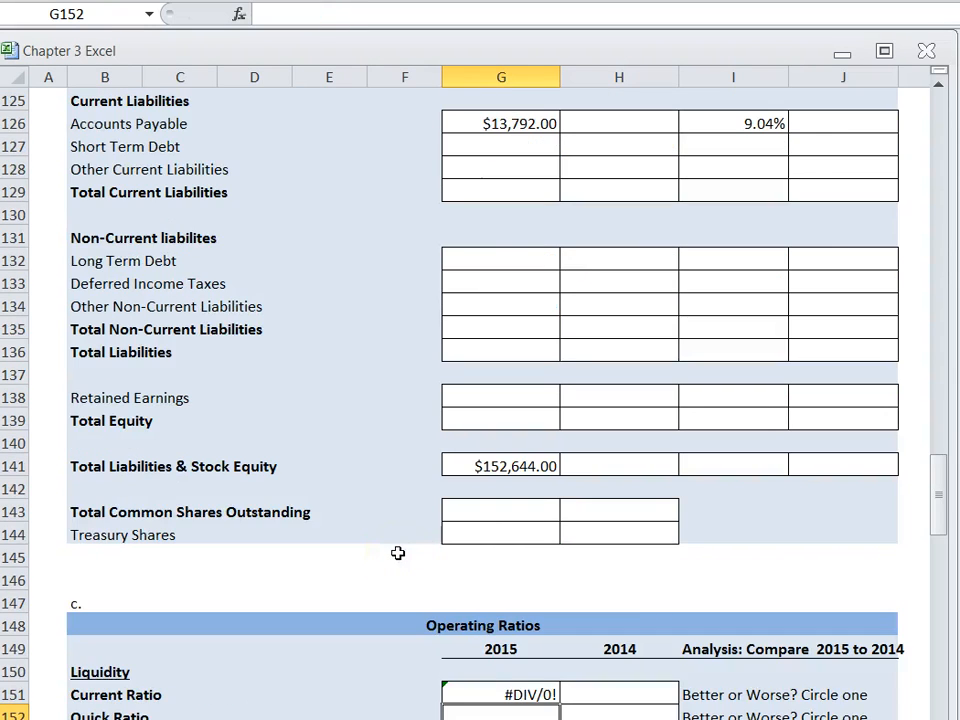
- Copy 2015 Short Term Debt (4,093), Other Current Liabilities (15,290) and Total Current Liabilities ($33,175) from the other open workbook into G127:G129
{"action": "scroll", "coordinate": [418, 626], "scroll_direction": "up", "scroll_amount": 4}
{"action": "left_click", "coordinate": [478, 418]}
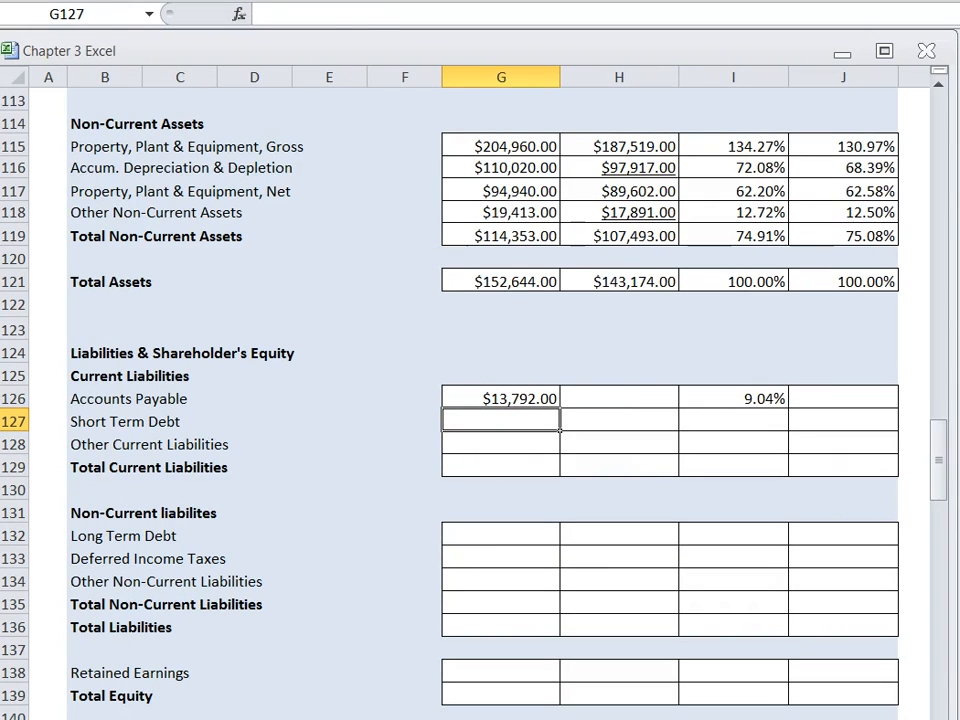
{"action": "key", "text": "ctrl+Tab"}
{"action": "left_click_drag", "start_coordinate": [957, 421], "coordinate": [957, 467]}
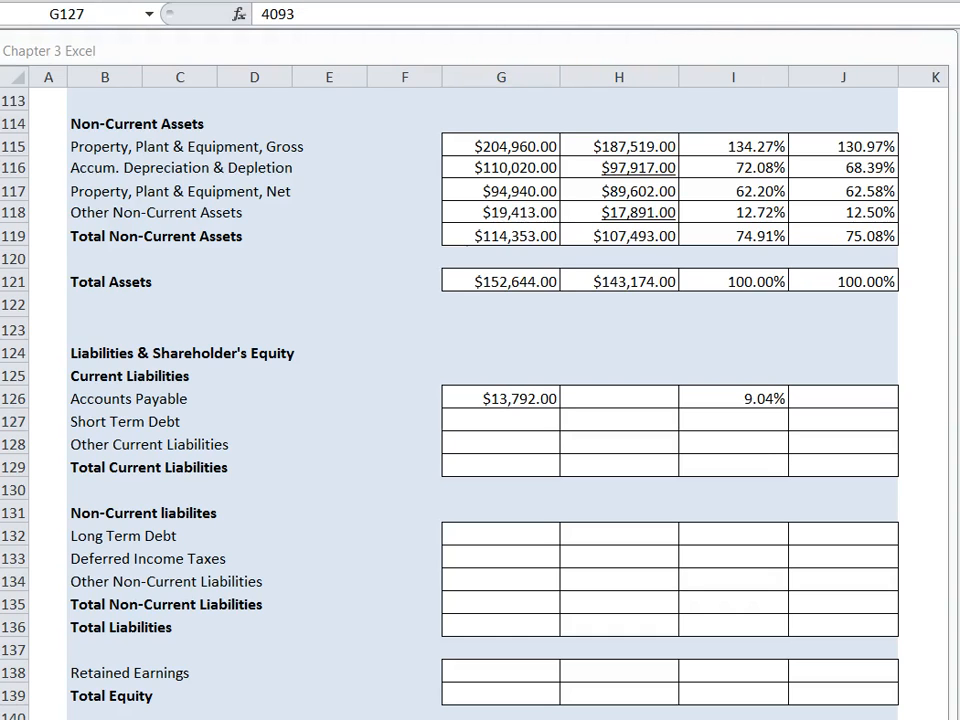
{"action": "left_click", "coordinate": [486, 415]}
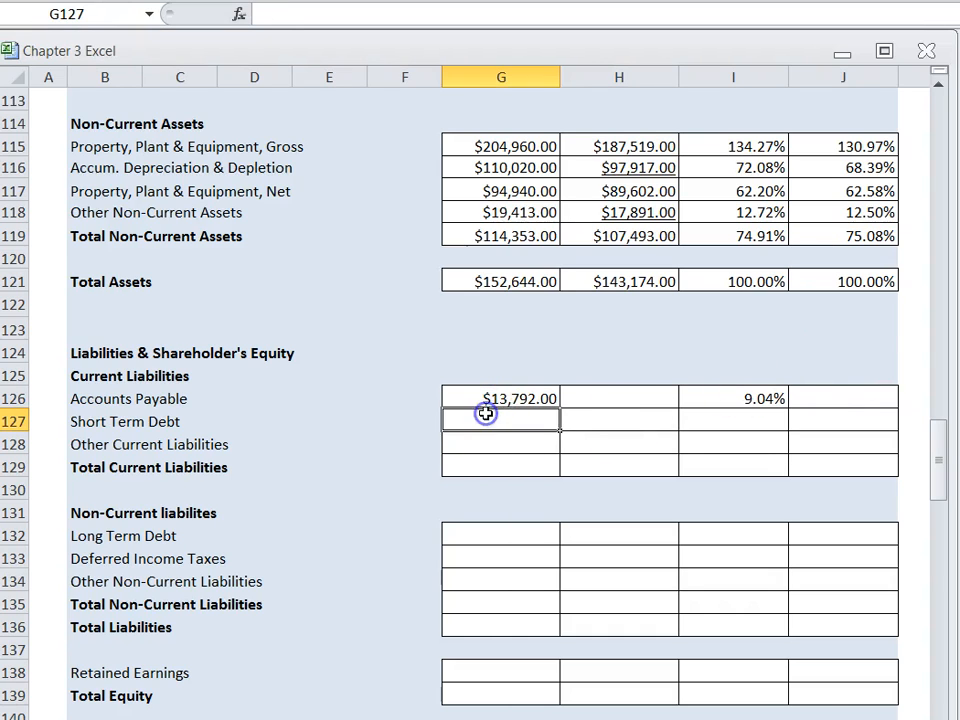
{"action": "key", "text": "ctrl+v"}
{"action": "left_click", "coordinate": [345, 464]}
{"action": "scroll", "coordinate": [495, 490], "scroll_direction": "down", "scroll_amount": 11}
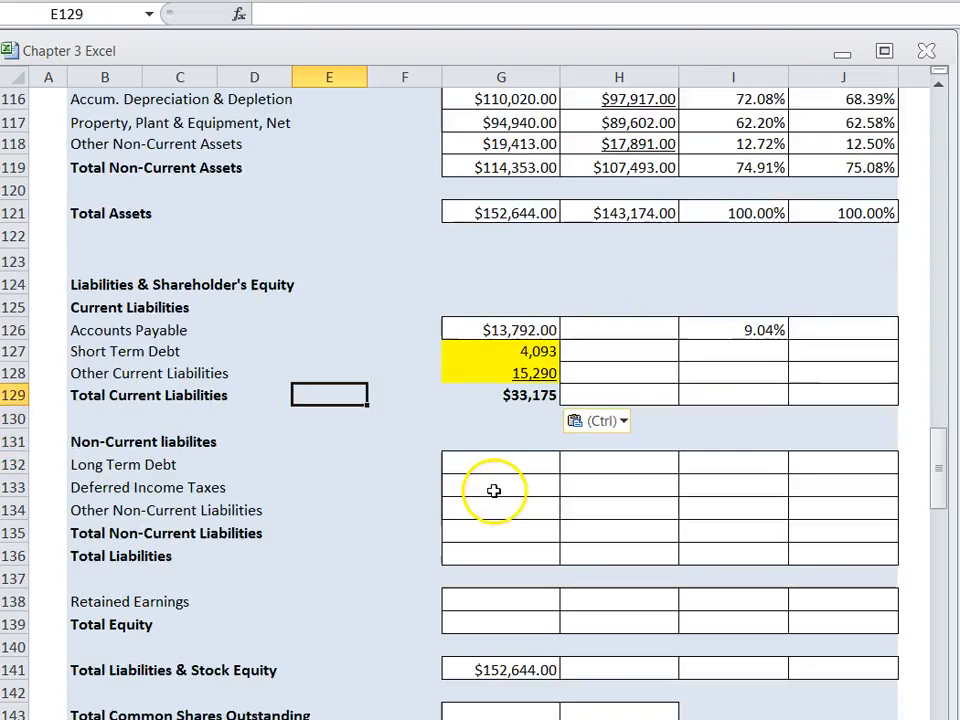
- Format the 2015 Current Ratio in G151 to three decimals and copy its formula into the 2014 cell H151
{"action": "scroll", "coordinate": [510, 386], "scroll_direction": "up", "scroll_amount": 2}
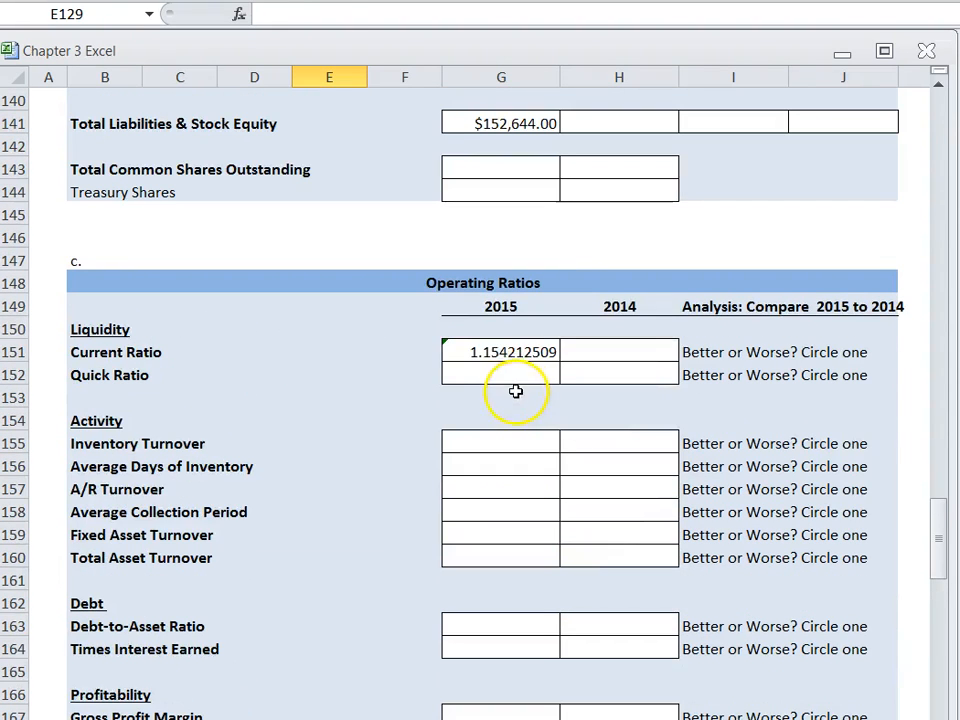
{"action": "left_click", "coordinate": [506, 353]}
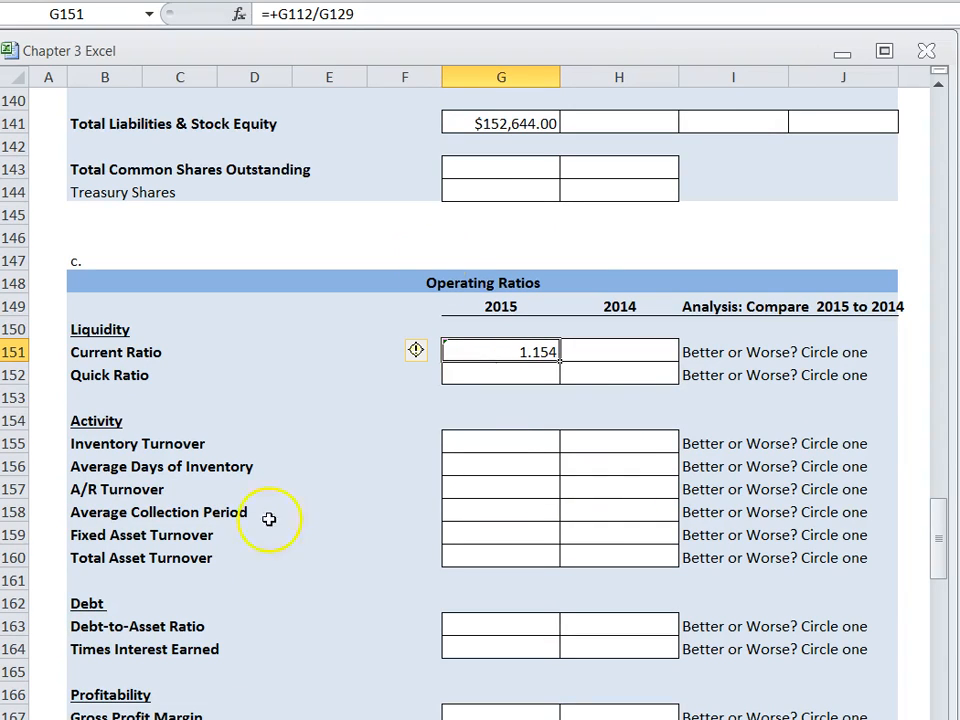
{"action": "left_click", "coordinate": [571, 396]}
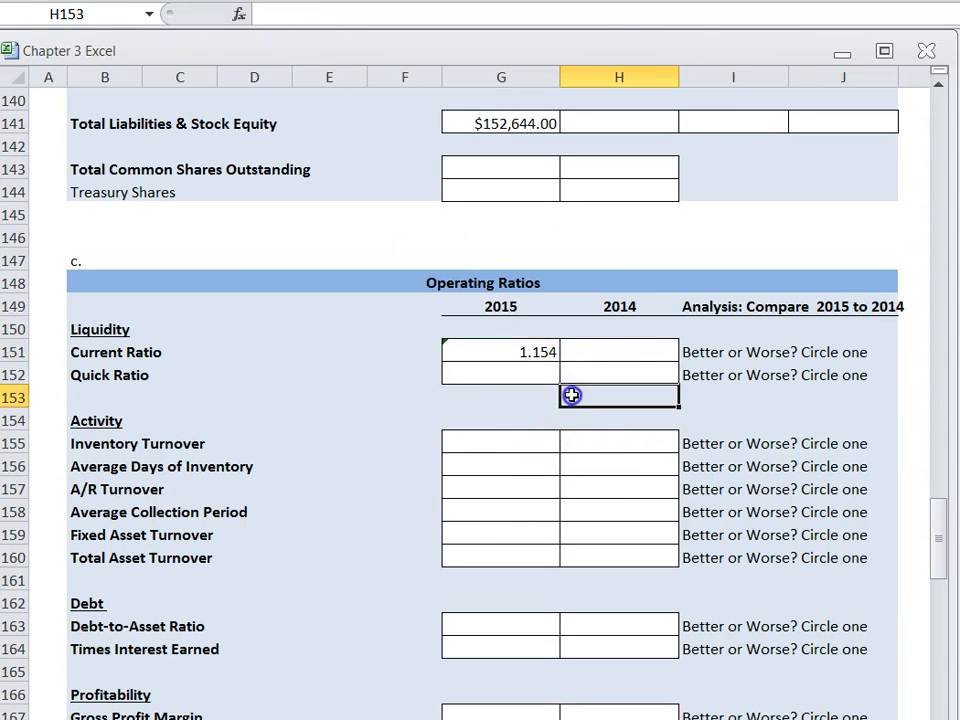
{"action": "left_click", "coordinate": [618, 350]}
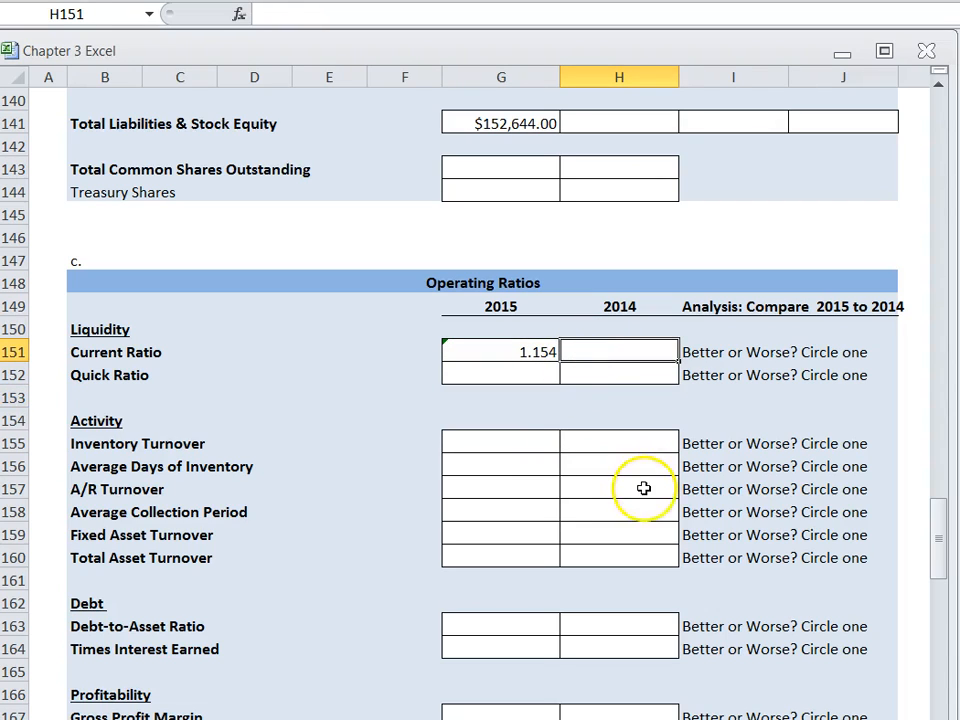
{"action": "key", "text": "Left"}
{"action": "key", "text": "ctrl+c"}
{"action": "key", "text": "Right"}
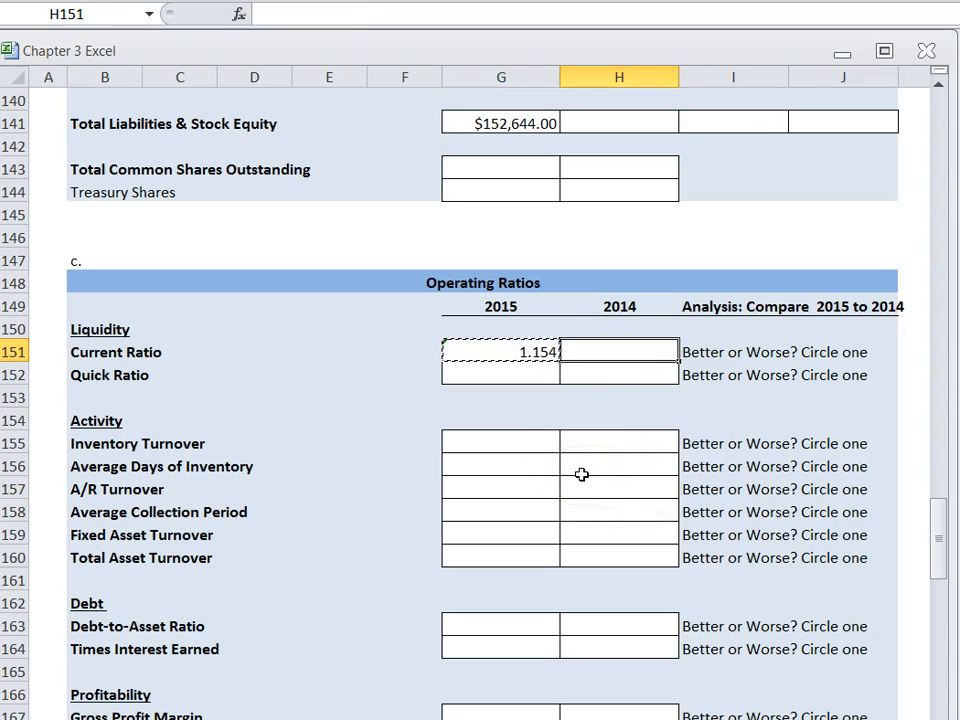
{"action": "key", "text": "Return"}
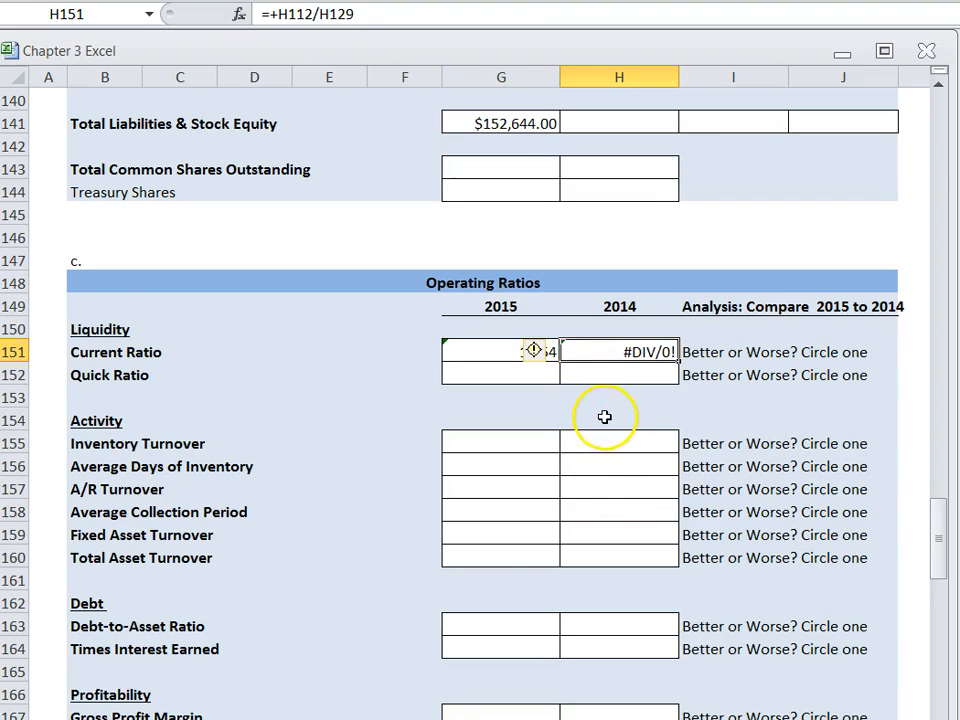
- Copy the 2014 current liabilities from the other open workbook into H126:H129, from Accounts Payable (22862) through Total Current Liabilities ($30,114)
{"action": "scroll", "coordinate": [604, 417], "scroll_direction": "up", "scroll_amount": 7}
{"action": "left_click_drag", "start_coordinate": [536, 253], "coordinate": [540, 329]}
{"action": "key", "text": "alt+Tab"}
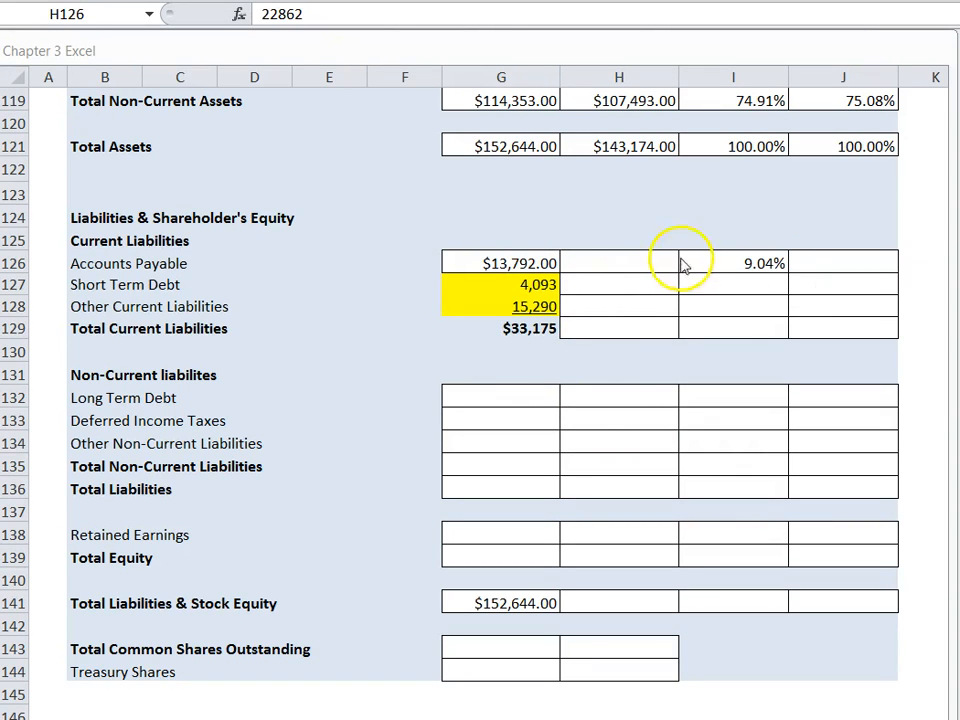
{"action": "key", "text": "alt+Tab"}
{"action": "left_click", "coordinate": [628, 262]}
{"action": "key", "text": "ctrl+v"}
{"action": "scroll", "coordinate": [501, 403], "scroll_direction": "down", "scroll_amount": 3}
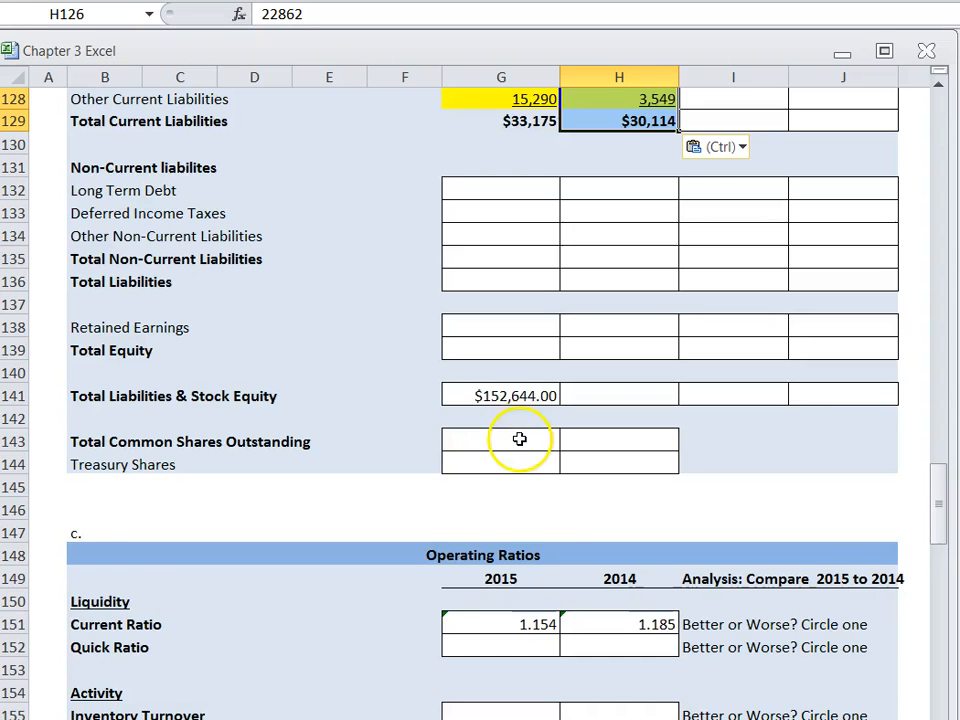
- Compare the 2015 and 2014 Current Ratio cells G151 and H151 and review the analysis prompt beside them
{"action": "scroll", "coordinate": [521, 438], "scroll_direction": "down", "scroll_amount": 7}
{"action": "scroll", "coordinate": [570, 514], "scroll_direction": "up", "scroll_amount": 3}
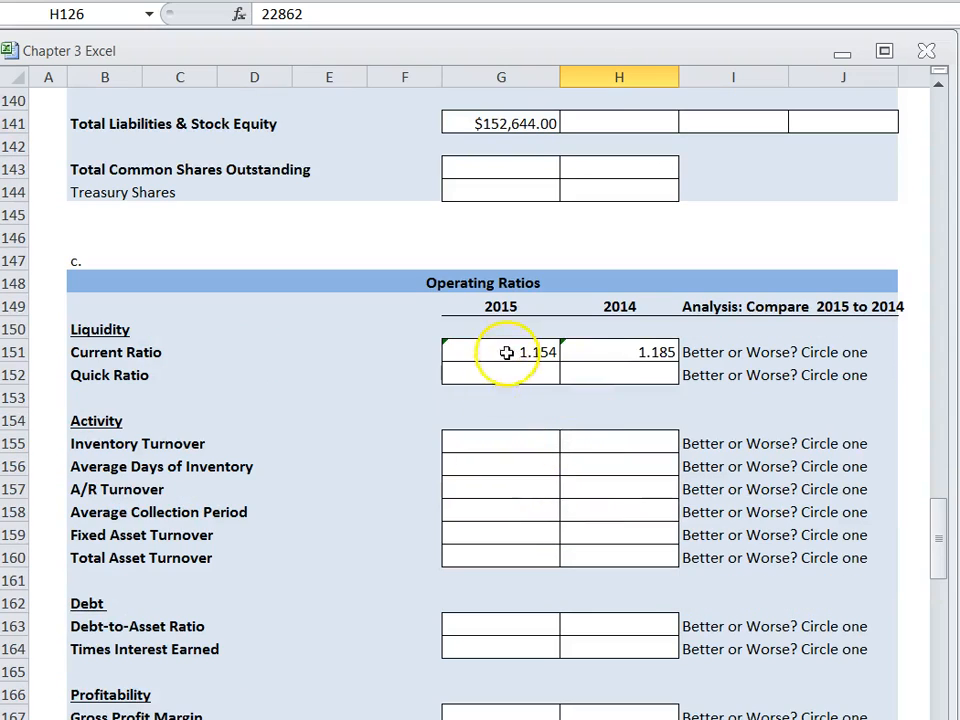
{"action": "left_click", "coordinate": [507, 352]}
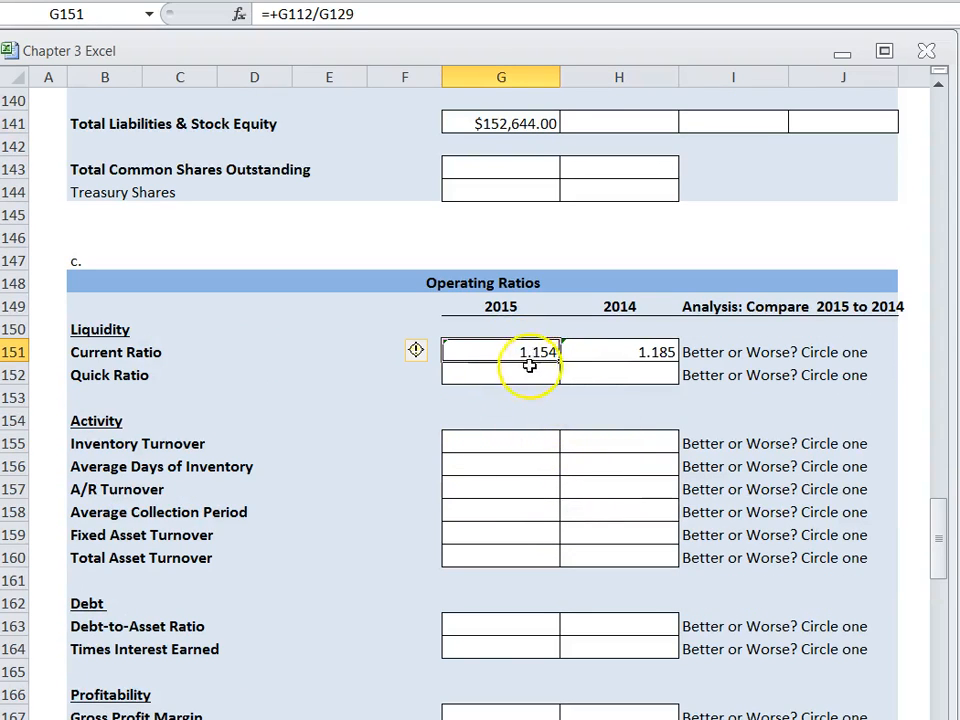
{"action": "left_click", "coordinate": [609, 355]}
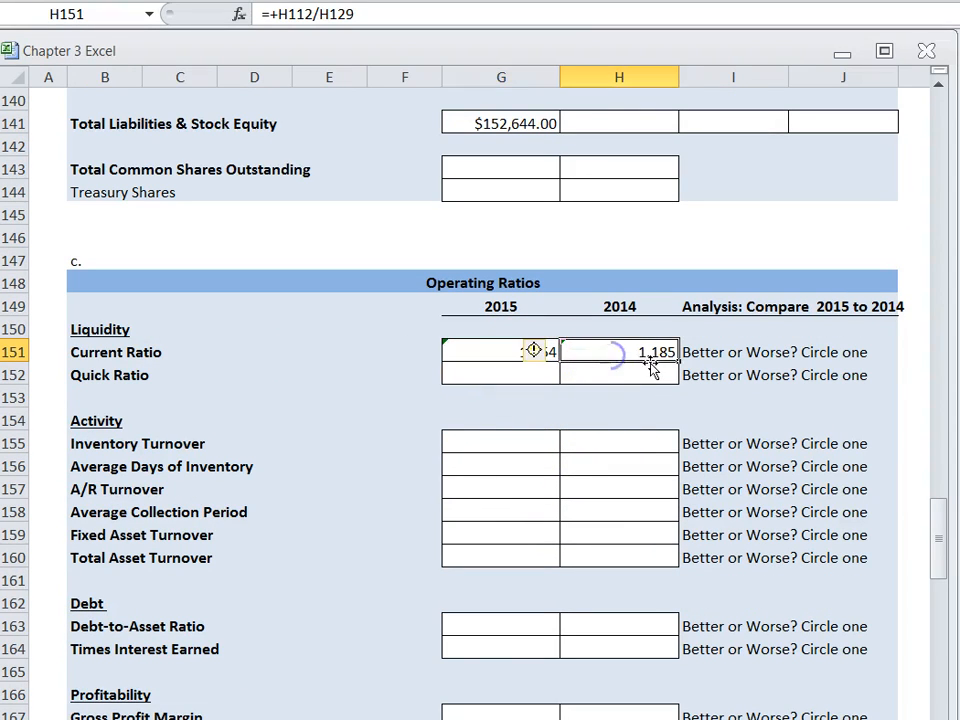
{"action": "left_click", "coordinate": [493, 350]}
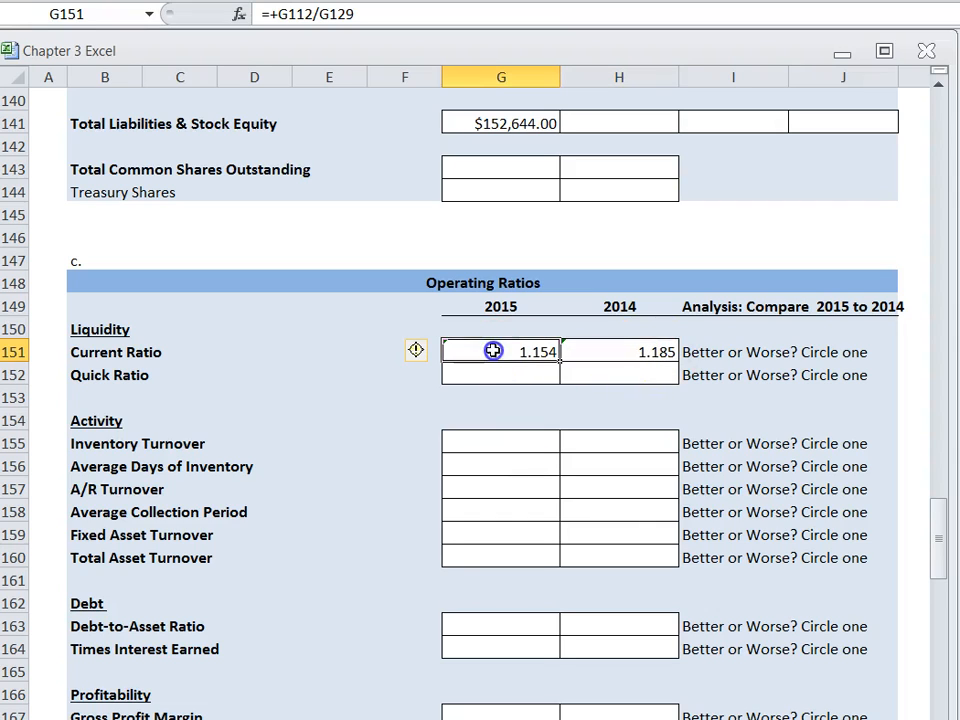
{"action": "left_click", "coordinate": [718, 347]}
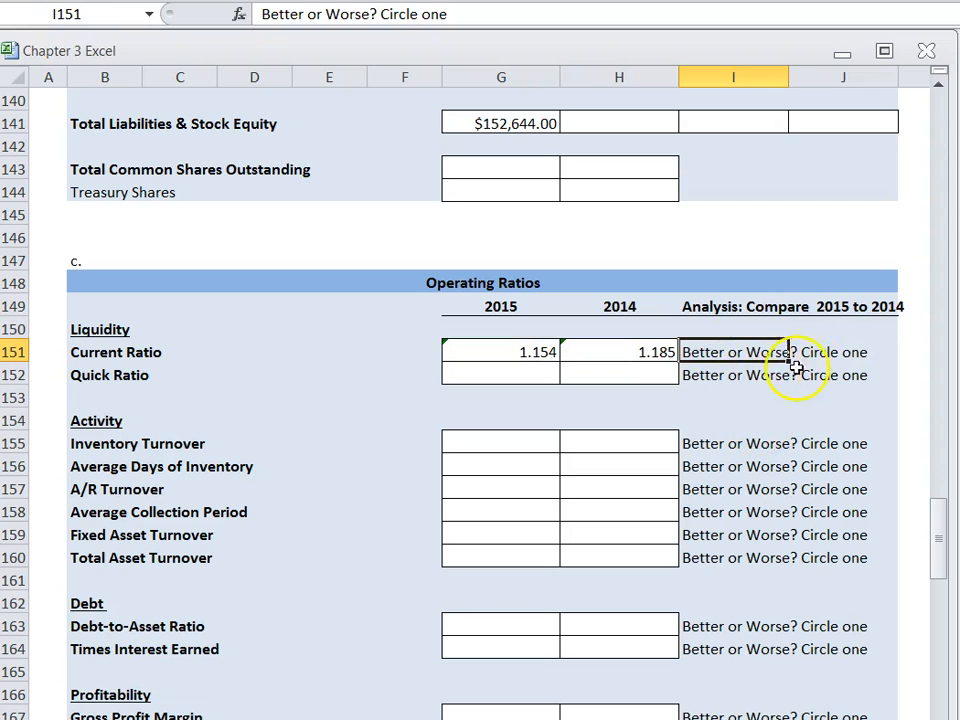
{"action": "left_click", "coordinate": [836, 358]}
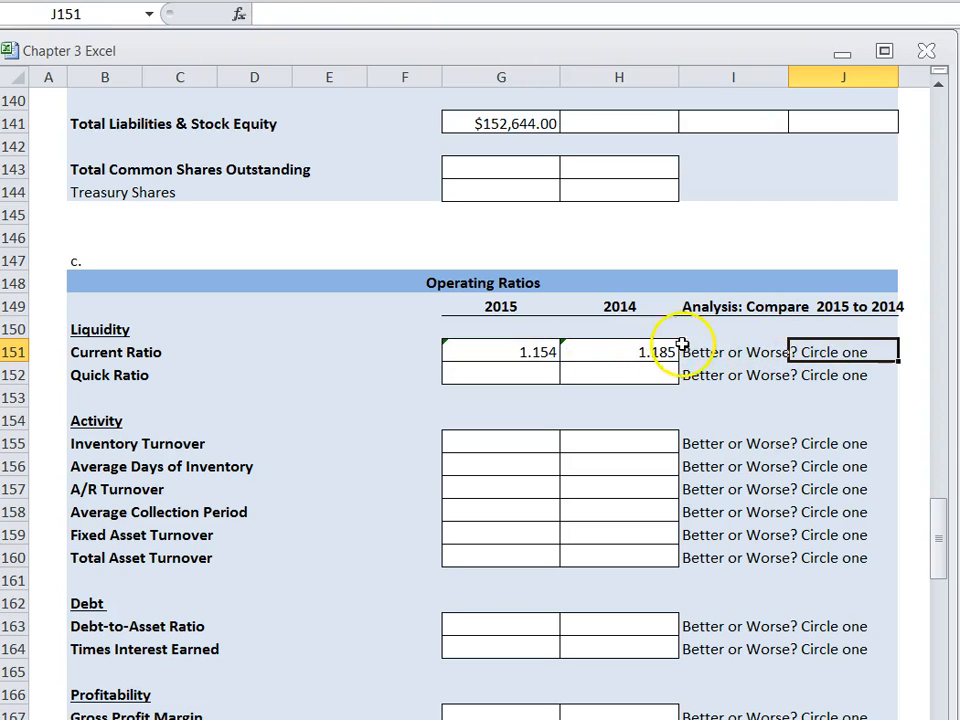
- Try to enter "better" as the Current Ratio analysis in I151
{"action": "left_click", "coordinate": [720, 355]}
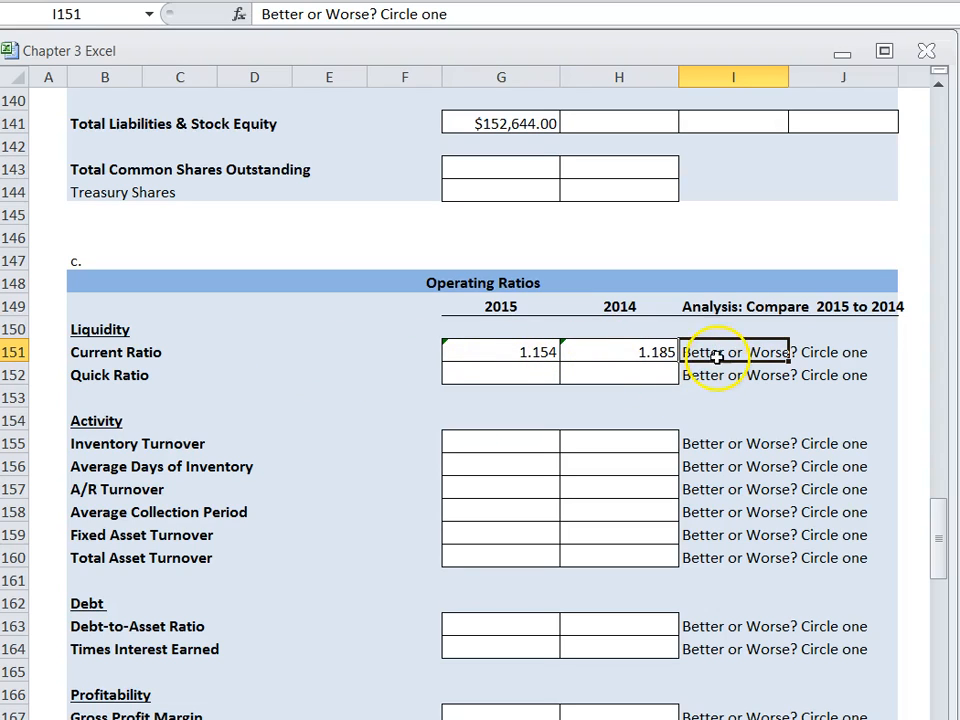
{"action": "type", "text": "bet"}
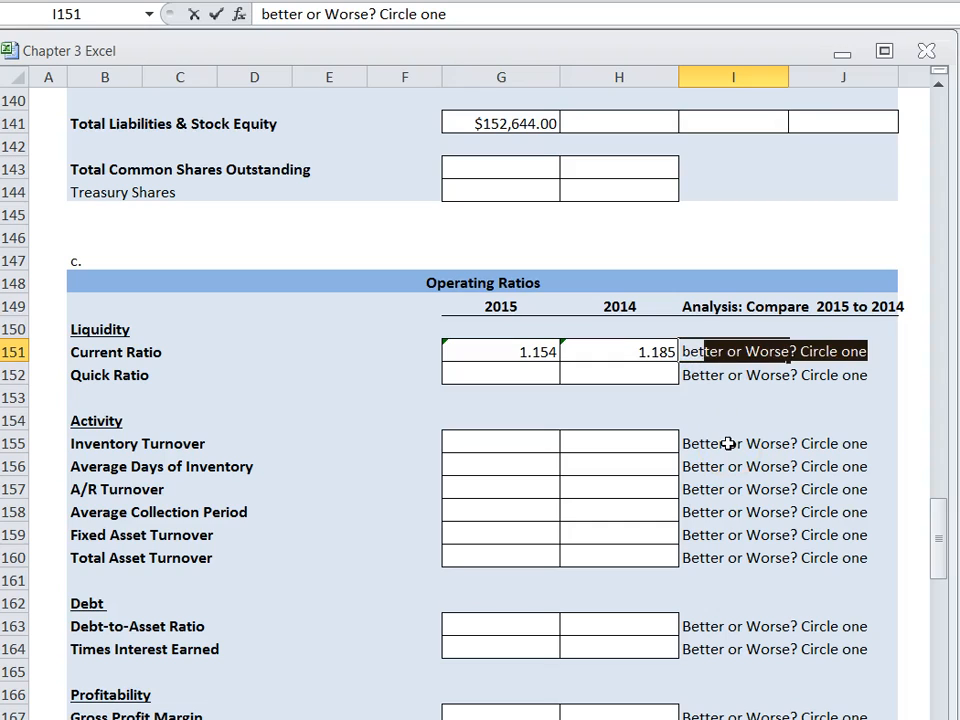
{"action": "type", "text": "ter"}
{"action": "key", "text": "Return"}
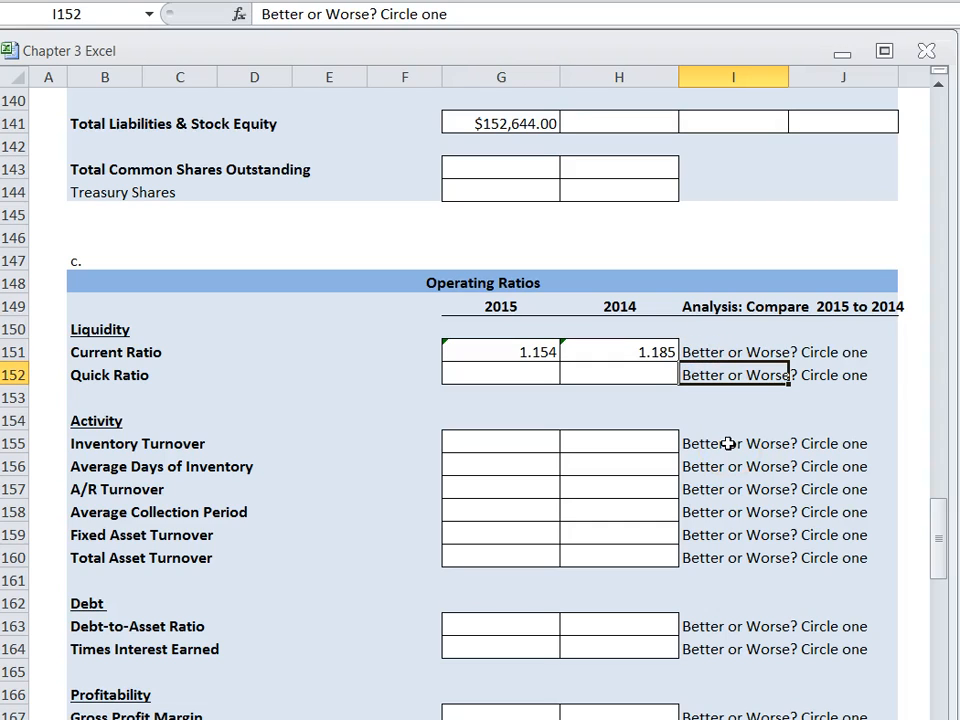
- Clear the Current Ratio analysis prompt in I151 and enter "Better" in its place
{"action": "key", "text": "Right"}
{"action": "key", "text": "Up"}
{"action": "key", "text": "Left"}
{"action": "key", "text": "Delete"}
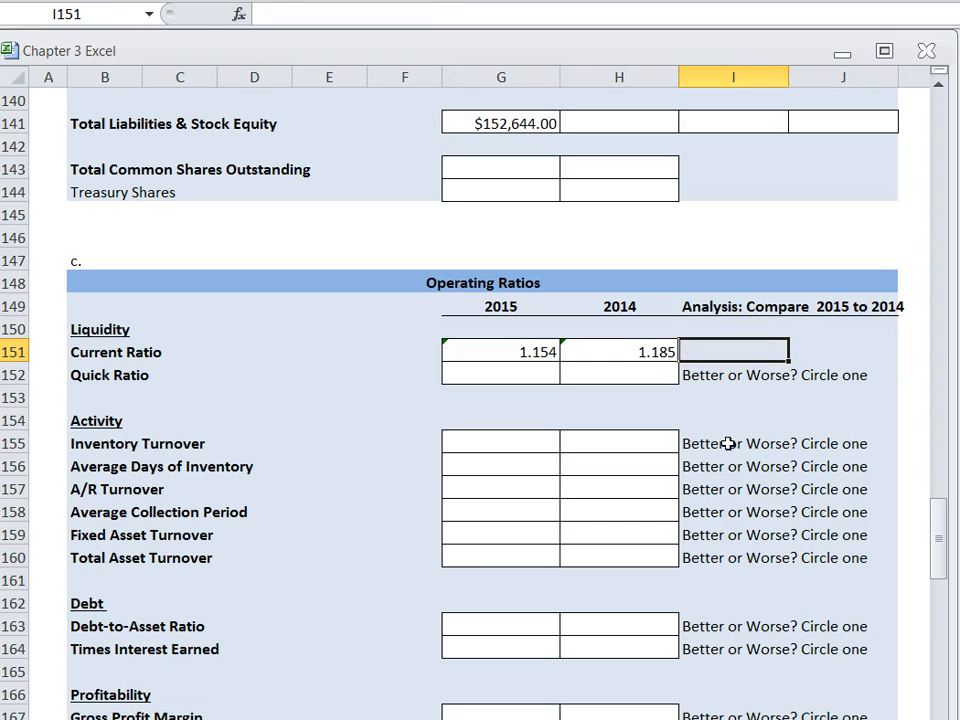
{"action": "type", "text": "B"}
{"action": "key", "text": "Delete"}
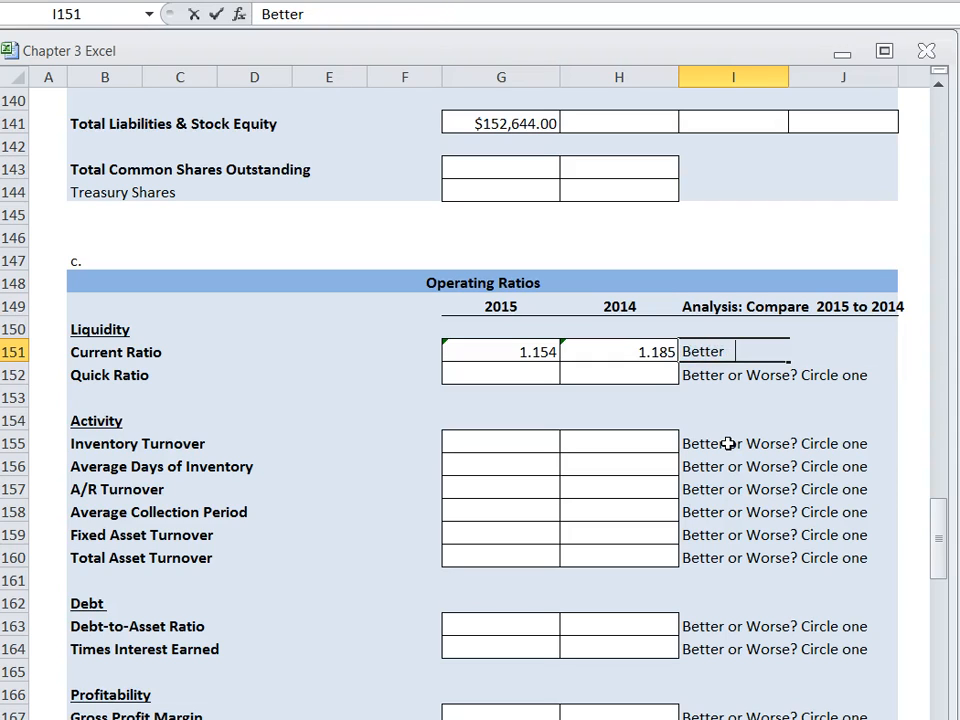
{"action": "key", "text": "Return"}
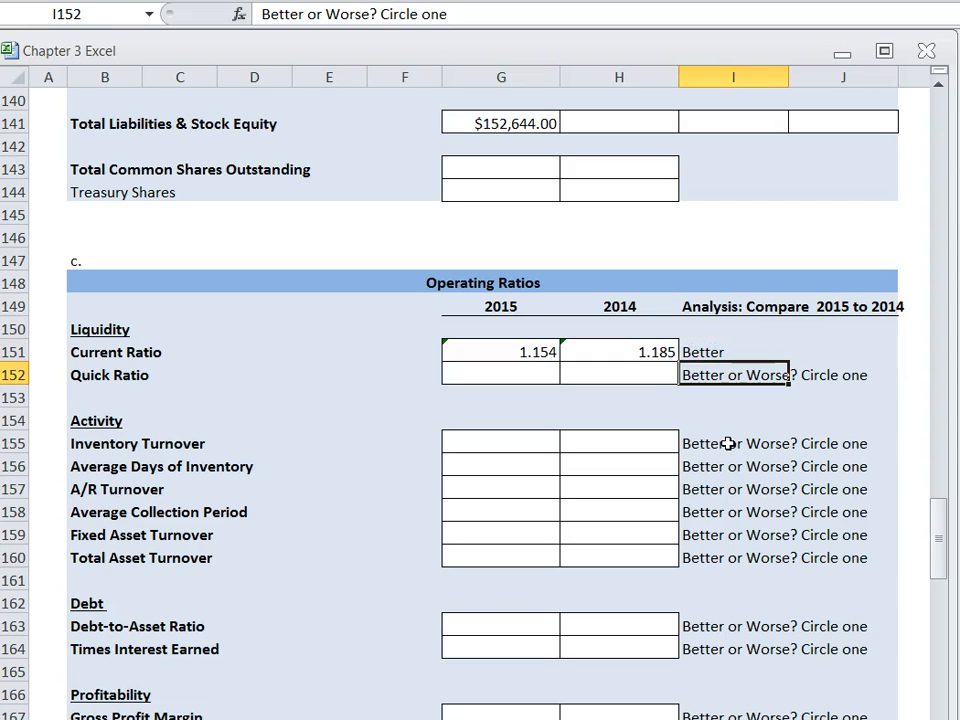
{"action": "left_click", "coordinate": [696, 343]}
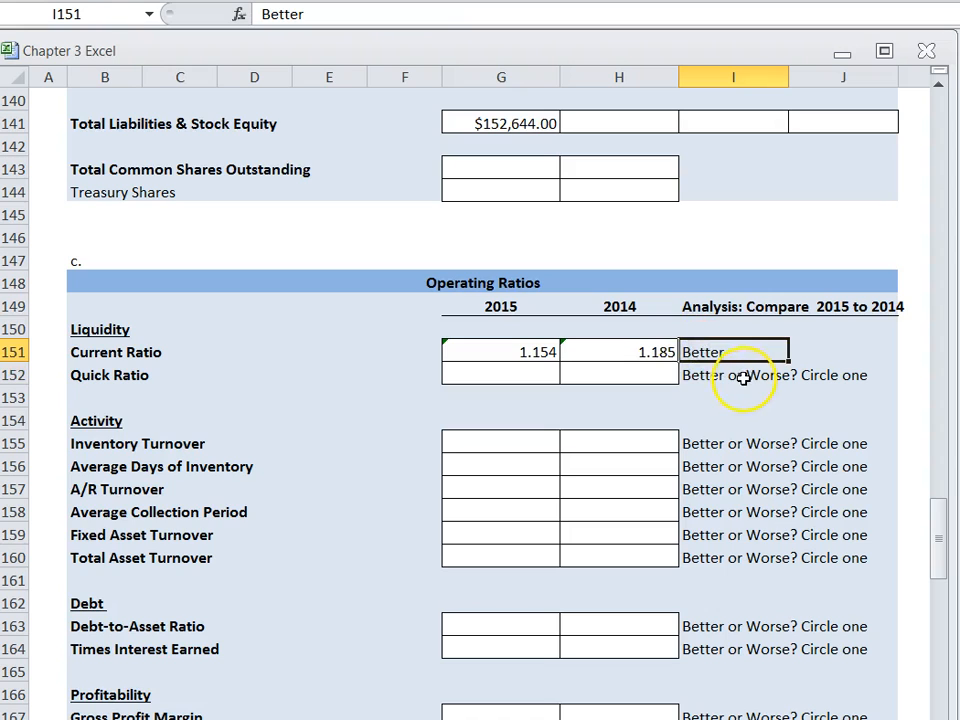
- Look over the remaining operating ratio rows, and switch to the online textbook to check their formulas in Table 3.8 on page 88
{"action": "scroll", "coordinate": [666, 420], "scroll_direction": "down", "scroll_amount": 4}
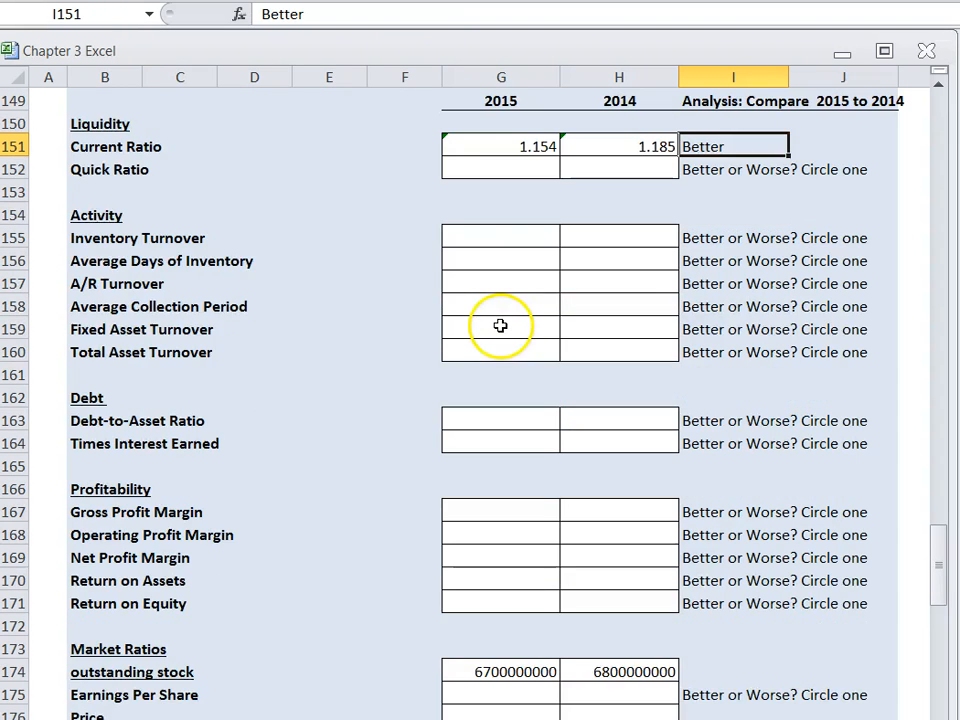
{"action": "scroll", "coordinate": [500, 328], "scroll_direction": "down", "scroll_amount": 2}
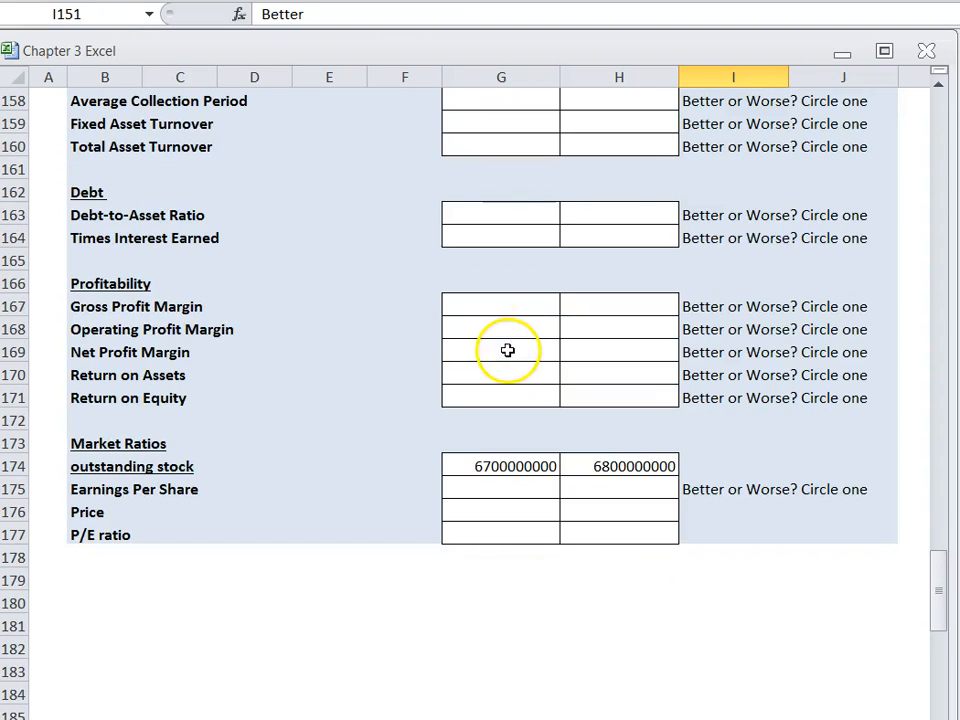
{"action": "scroll", "coordinate": [489, 455], "scroll_direction": "down", "scroll_amount": 3}
{"action": "scroll", "coordinate": [500, 466], "scroll_direction": "up", "scroll_amount": 6}
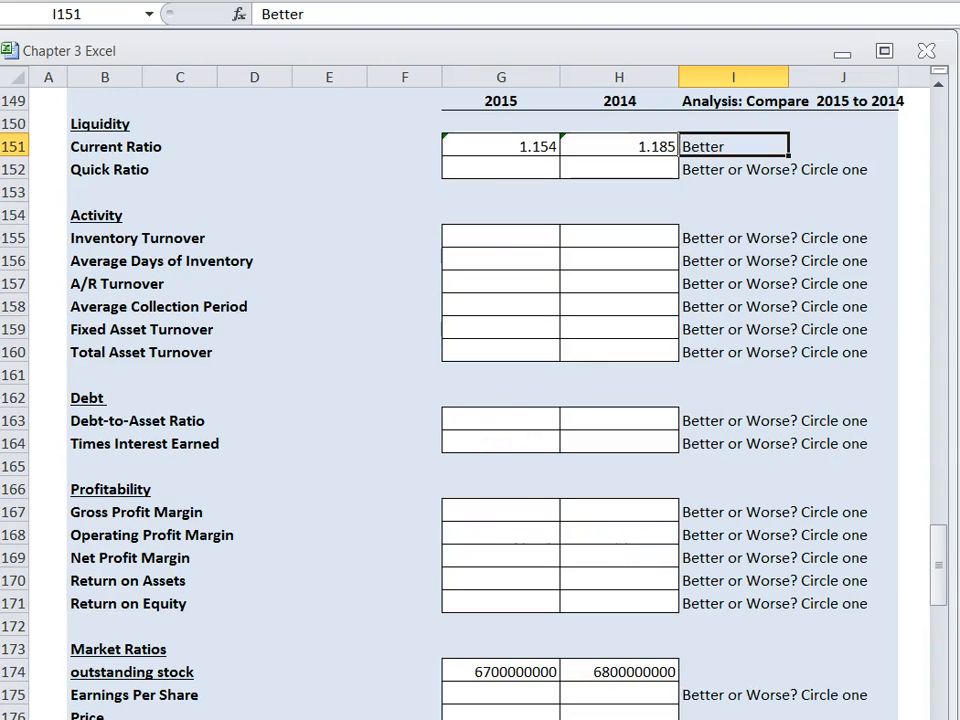
{"action": "left_click", "coordinate": [306, 718]}
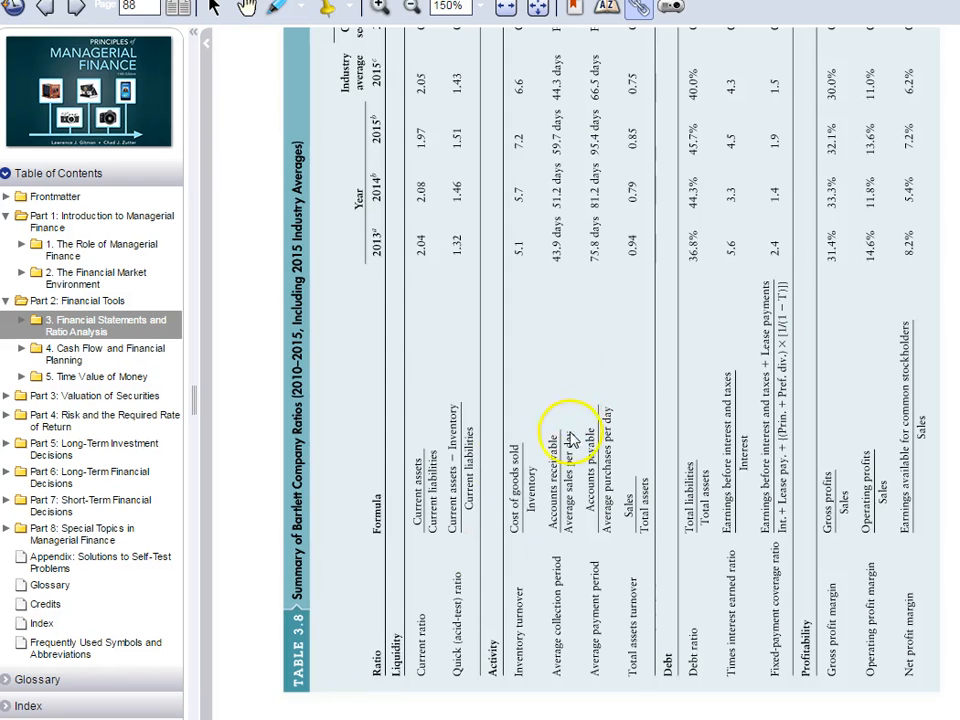
{"action": "scroll", "coordinate": [660, 450], "scroll_direction": "up", "scroll_amount": 2}
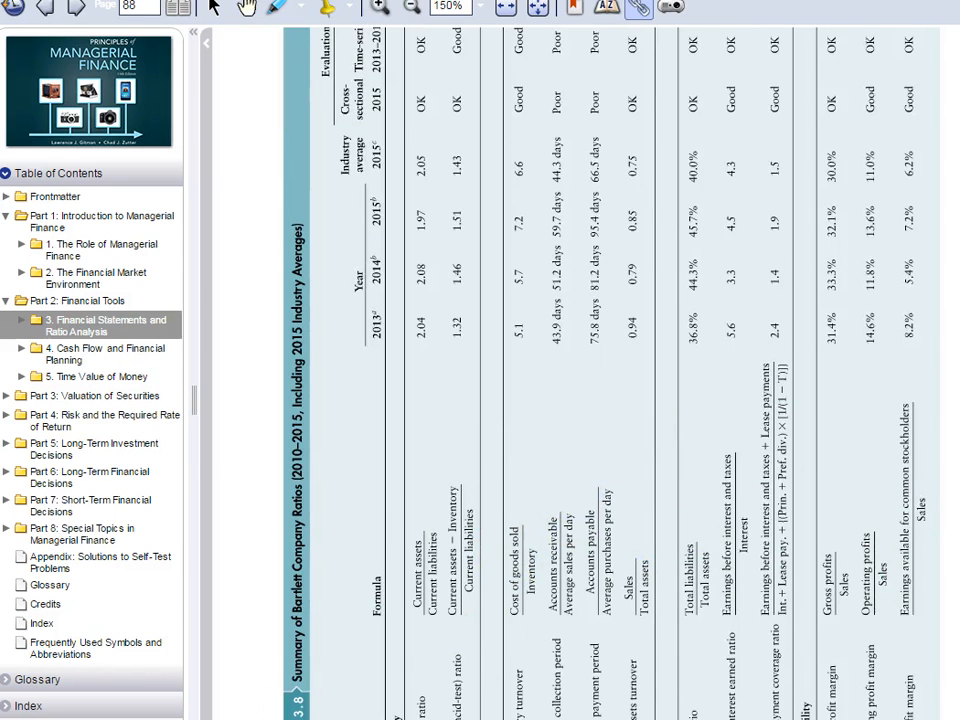
- Return to the Excel workbook and review the Operating Ratios section from Liquidity down to the Market Ratios
{"action": "left_click", "coordinate": [400, 718]}
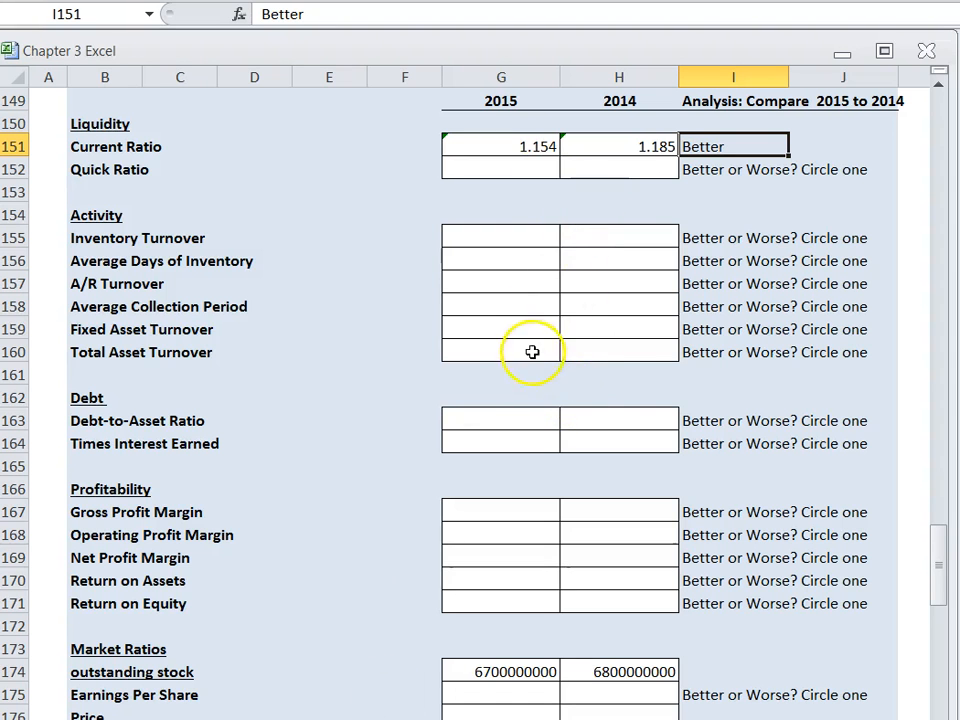
{"action": "scroll", "coordinate": [532, 352], "scroll_direction": "down", "scroll_amount": 3}
{"action": "scroll", "coordinate": [506, 373], "scroll_direction": "up", "scroll_amount": 6}
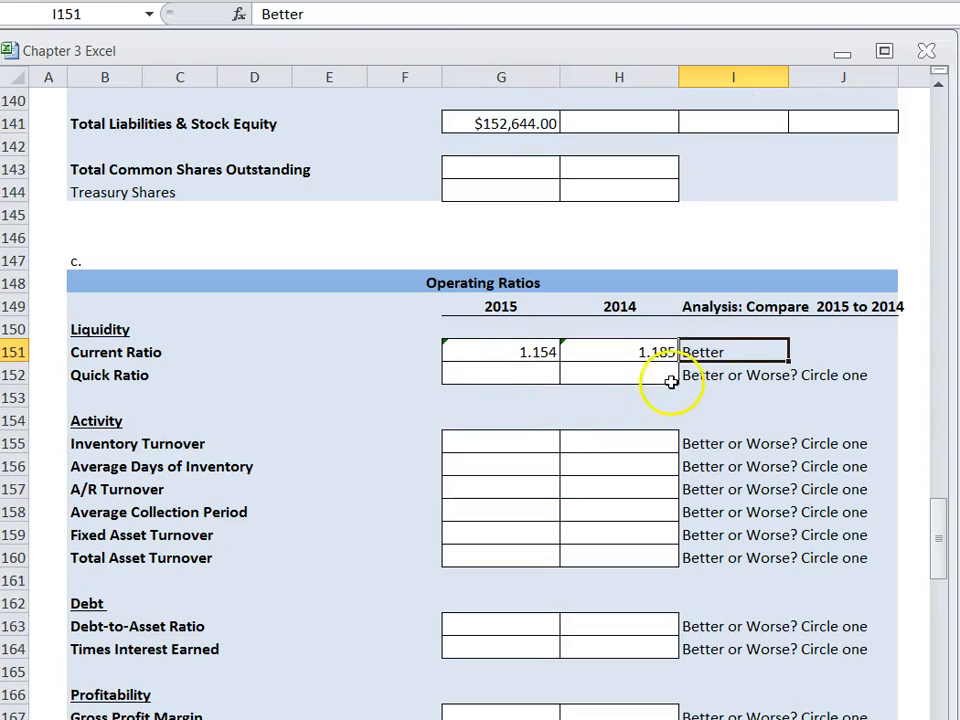
{"action": "scroll", "coordinate": [731, 390], "scroll_direction": "down", "scroll_amount": 4}
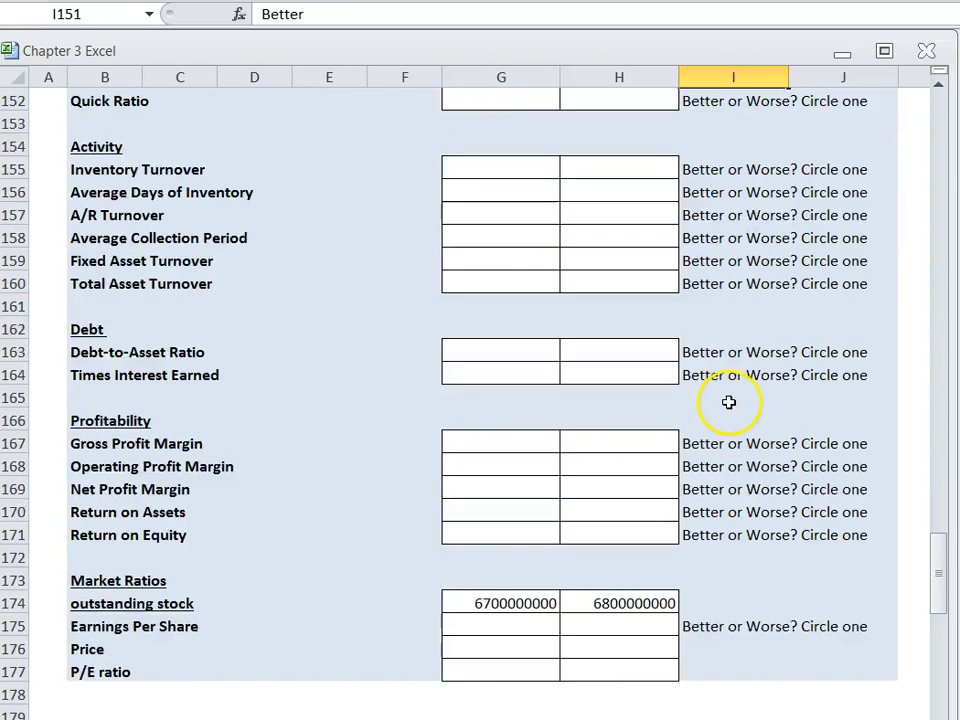
{"action": "scroll", "coordinate": [729, 400], "scroll_direction": "up", "scroll_amount": 3}
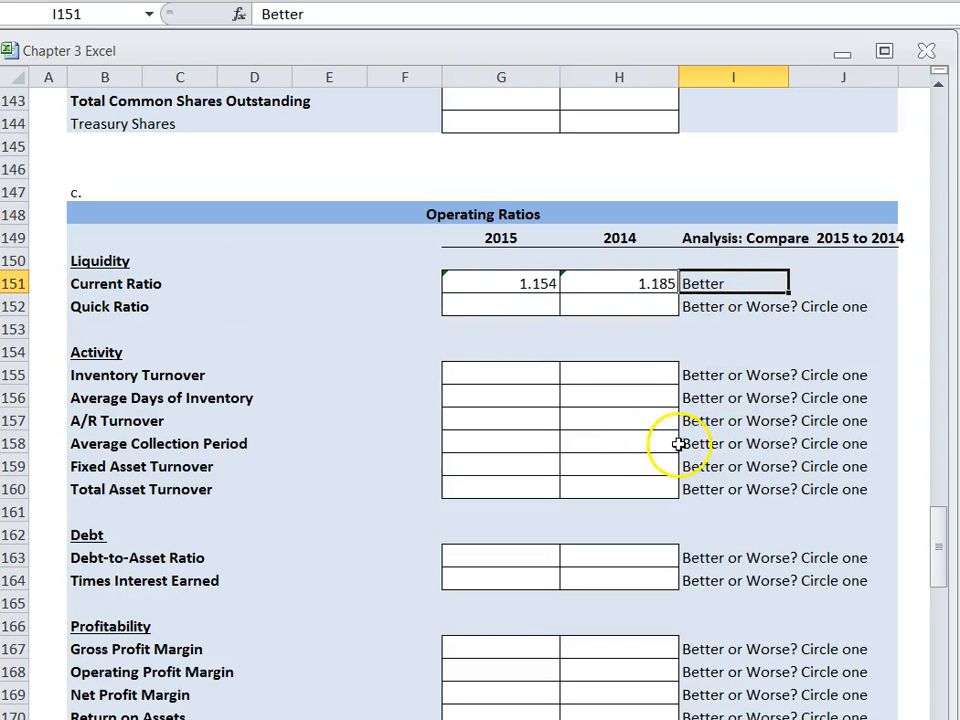
{"action": "scroll", "coordinate": [650, 410], "scroll_direction": "down", "scroll_amount": 2}
{"action": "scroll", "coordinate": [640, 410], "scroll_direction": "down", "scroll_amount": 2}
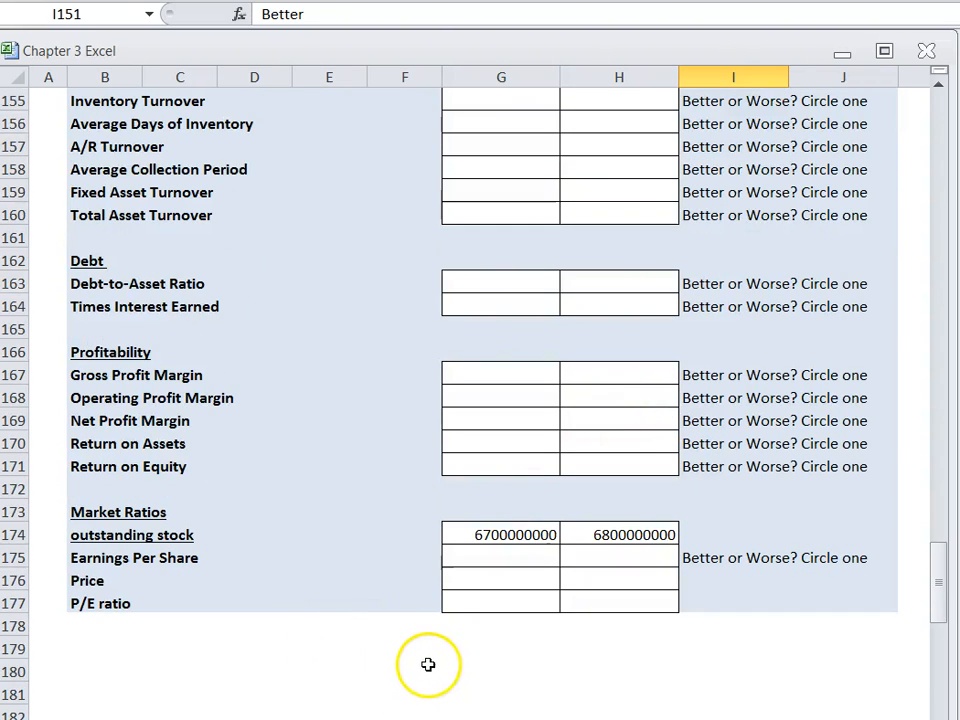
- Switch to the restaurant comparison sheet and examine the company financials, the Revenue industry average in F4 and the ratio rows through Market Value
{"action": "left_click", "coordinate": [240, 716]}
{"action": "scroll", "coordinate": [375, 430], "scroll_direction": "up", "scroll_amount": 9}
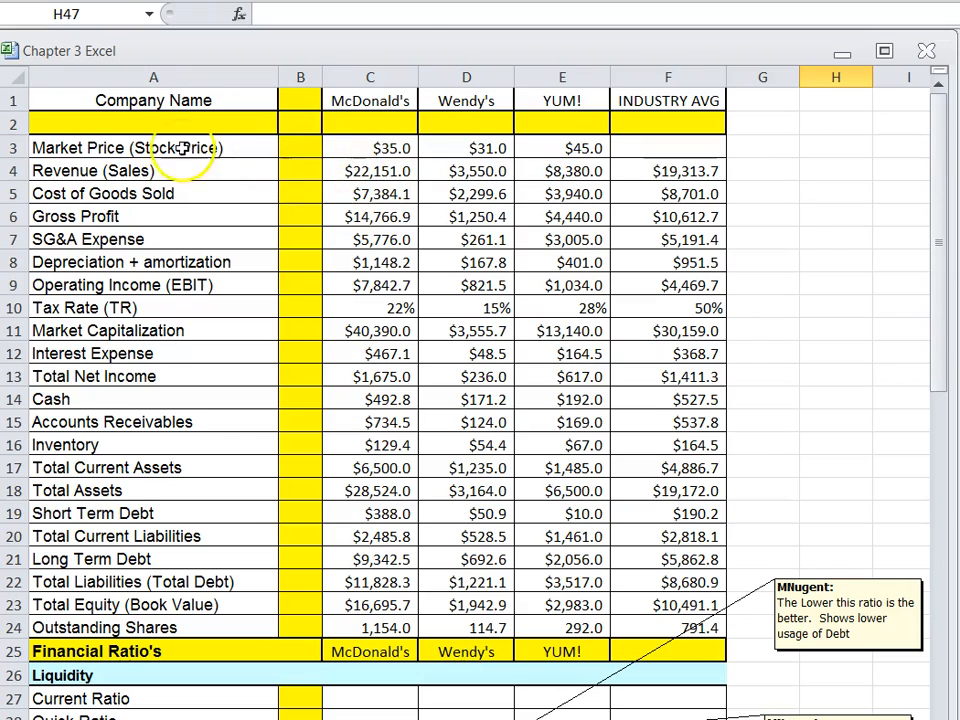
{"action": "left_click_drag", "start_coordinate": [119, 150], "coordinate": [120, 625]}
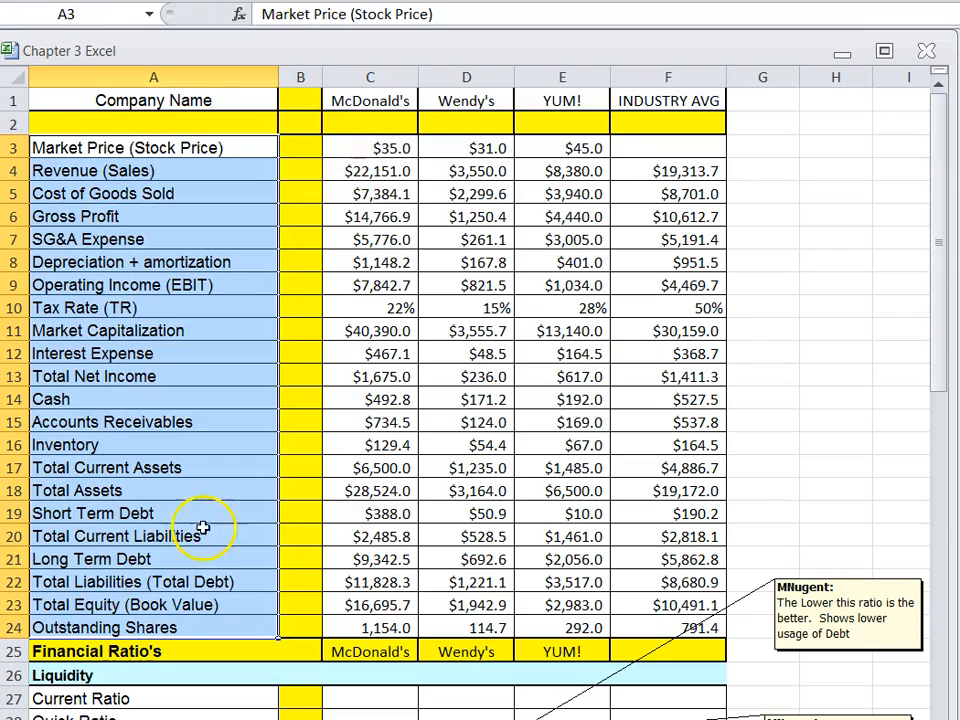
{"action": "left_click", "coordinate": [383, 196]}
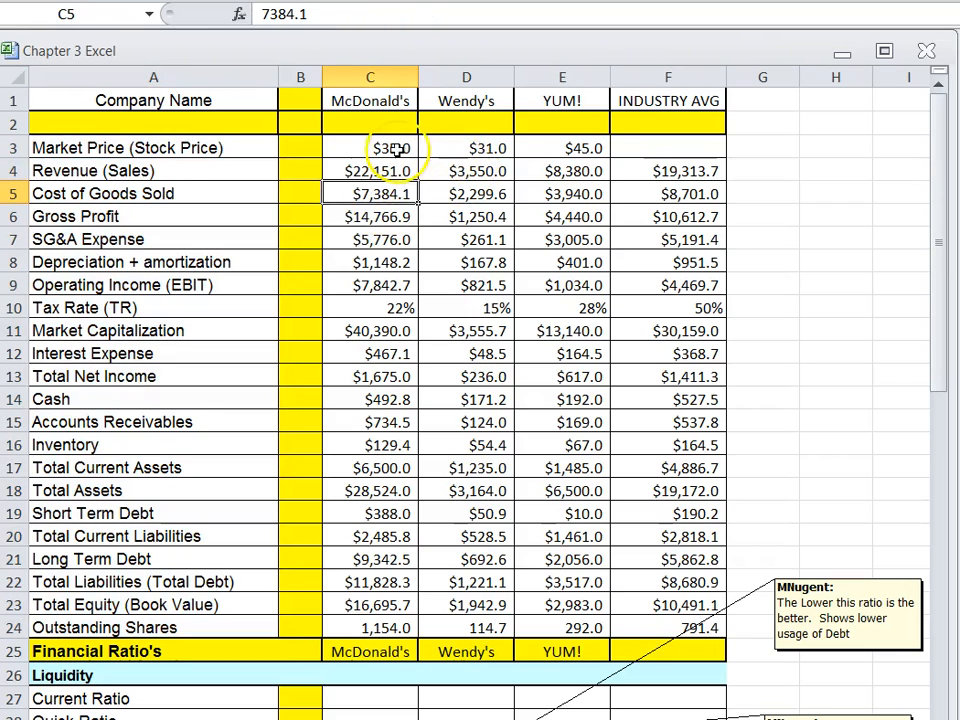
{"action": "left_click", "coordinate": [665, 171]}
{"action": "left_click_drag", "start_coordinate": [364, 174], "coordinate": [565, 172]}
{"action": "left_click_drag", "start_coordinate": [312, 174], "coordinate": [517, 176]}
{"action": "left_click", "coordinate": [664, 170]}
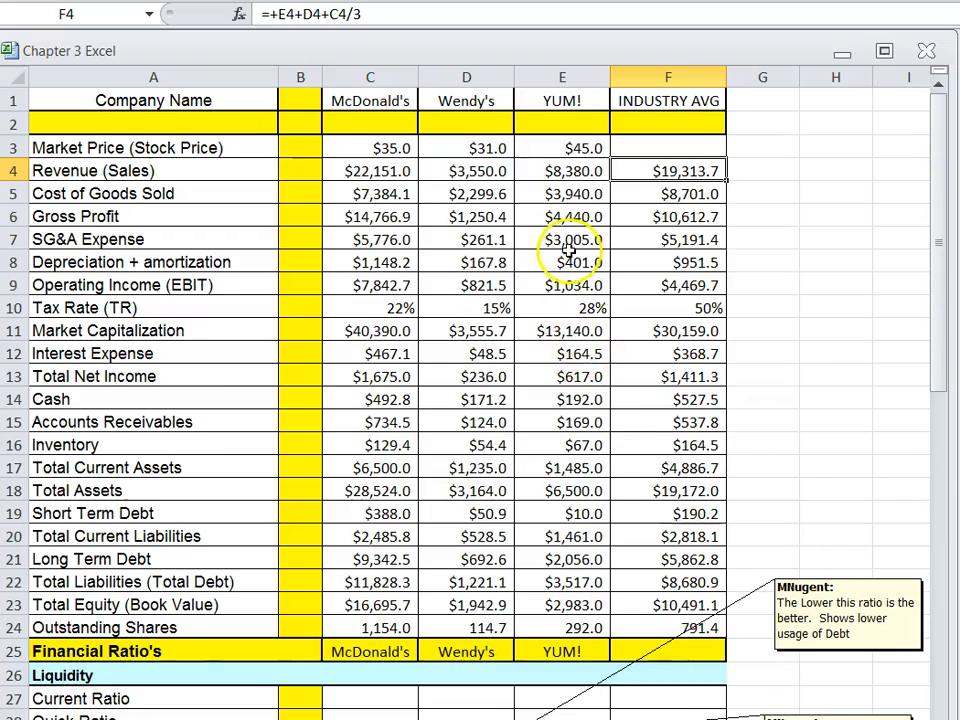
{"action": "scroll", "coordinate": [560, 360], "scroll_direction": "down", "scroll_amount": 4}
{"action": "scroll", "coordinate": [395, 415], "scroll_direction": "down", "scroll_amount": 1}
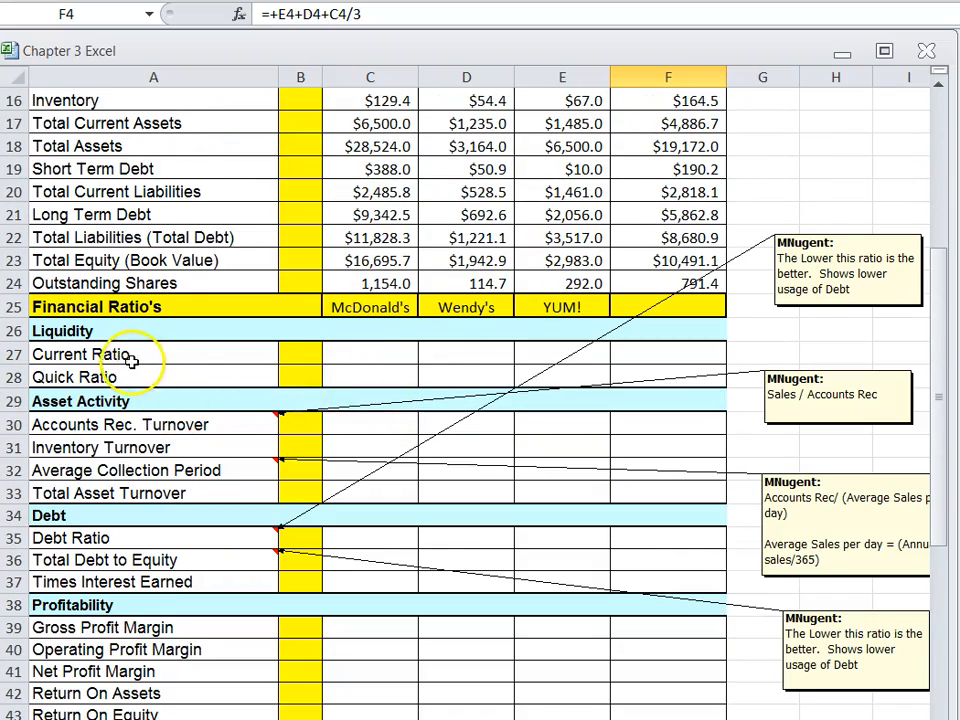
{"action": "scroll", "coordinate": [126, 366], "scroll_direction": "down", "scroll_amount": 2}
{"action": "scroll", "coordinate": [144, 396], "scroll_direction": "down", "scroll_amount": 2}
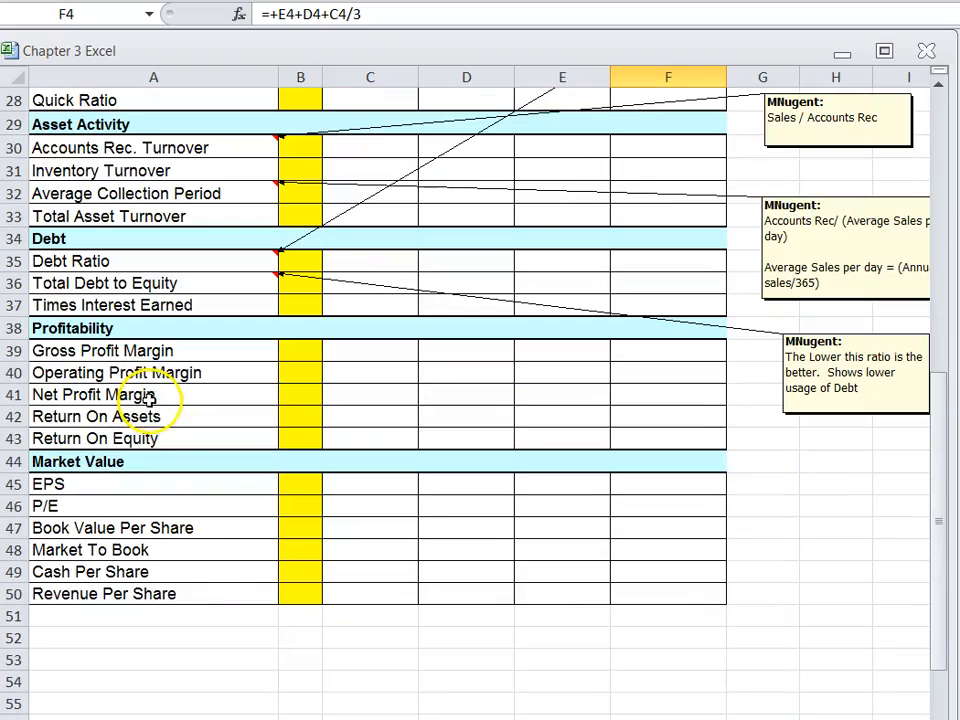
{"action": "scroll", "coordinate": [332, 421], "scroll_direction": "up", "scroll_amount": 2}
{"action": "scroll", "coordinate": [332, 421], "scroll_direction": "up", "scroll_amount": 3}
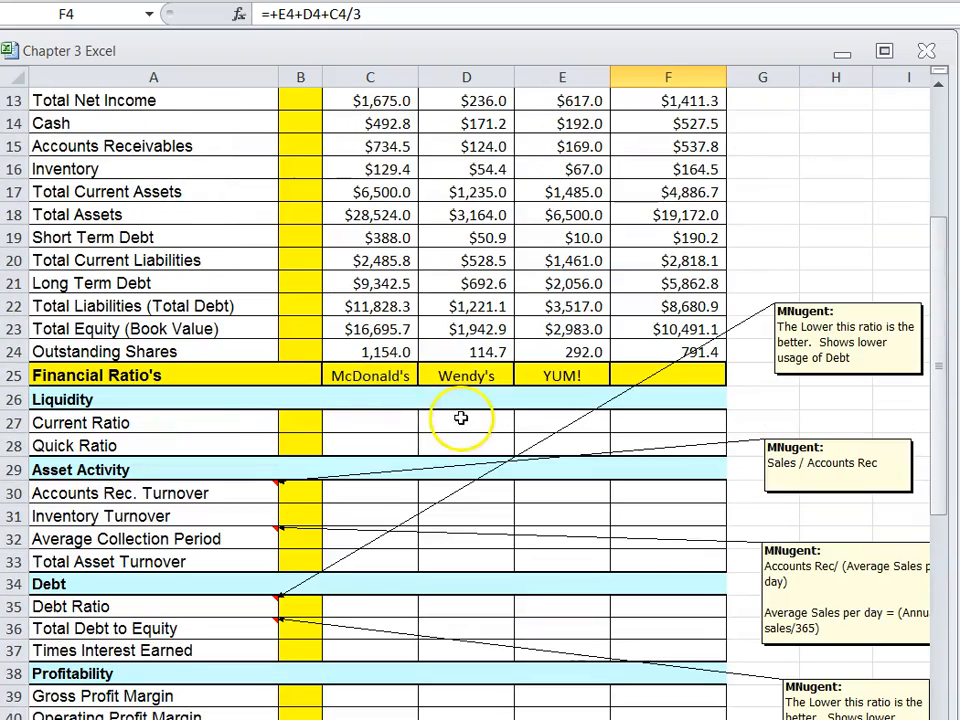
- Calculate McDonald's Current Ratio in C27 as +C17/C20 and copy the formula to Wendy's and YUM! in D27:E27
{"action": "left_click", "coordinate": [363, 424]}
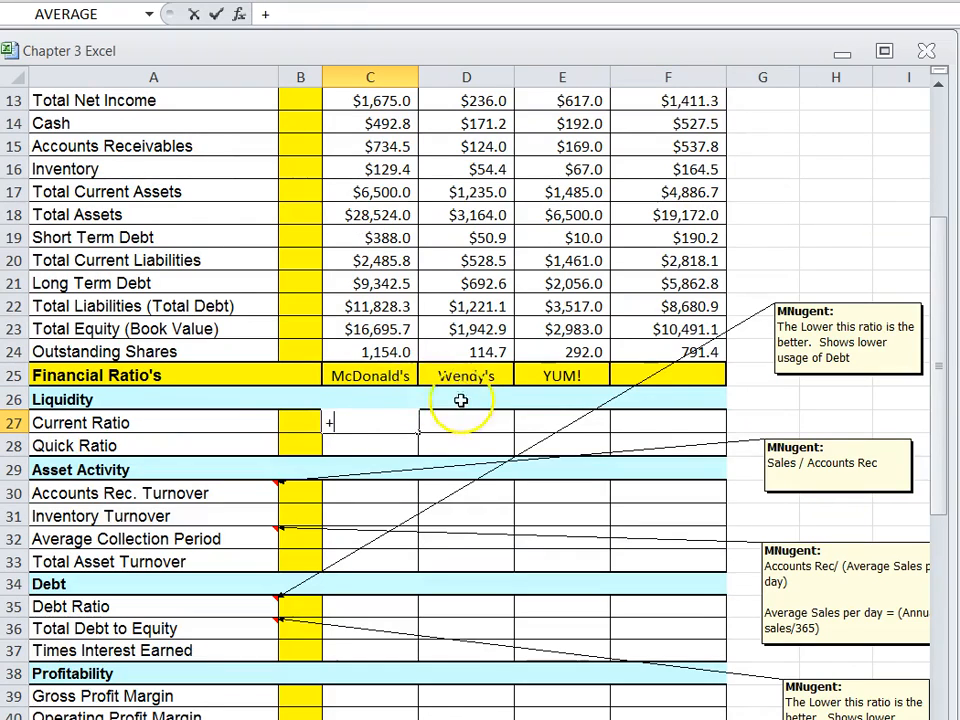
{"action": "scroll", "coordinate": [435, 302], "scroll_direction": "up", "scroll_amount": 3}
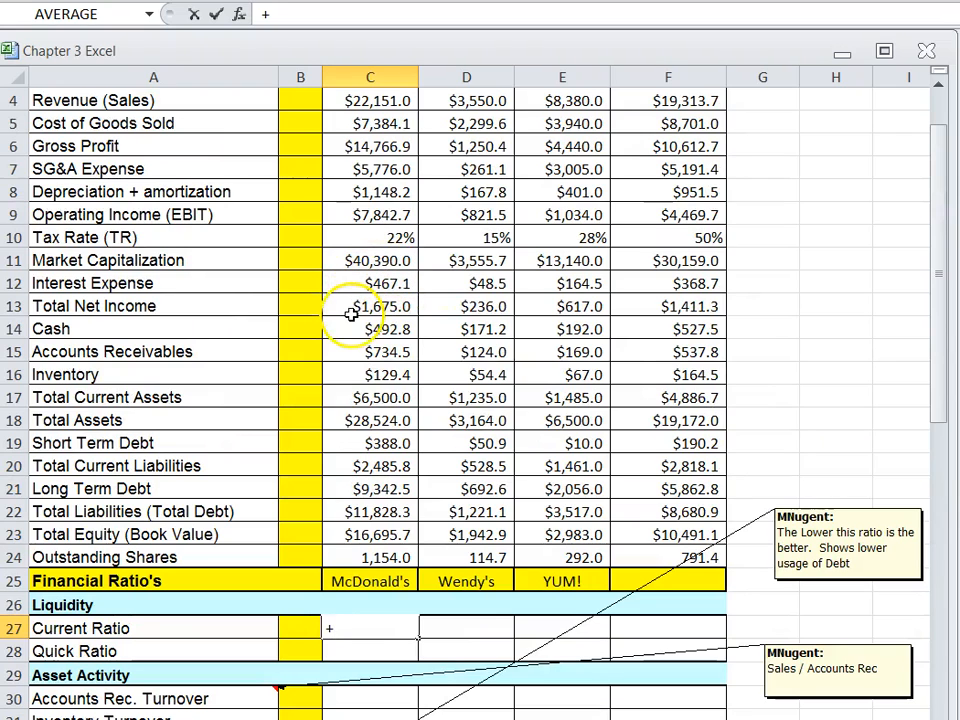
{"action": "left_click", "coordinate": [340, 394]}
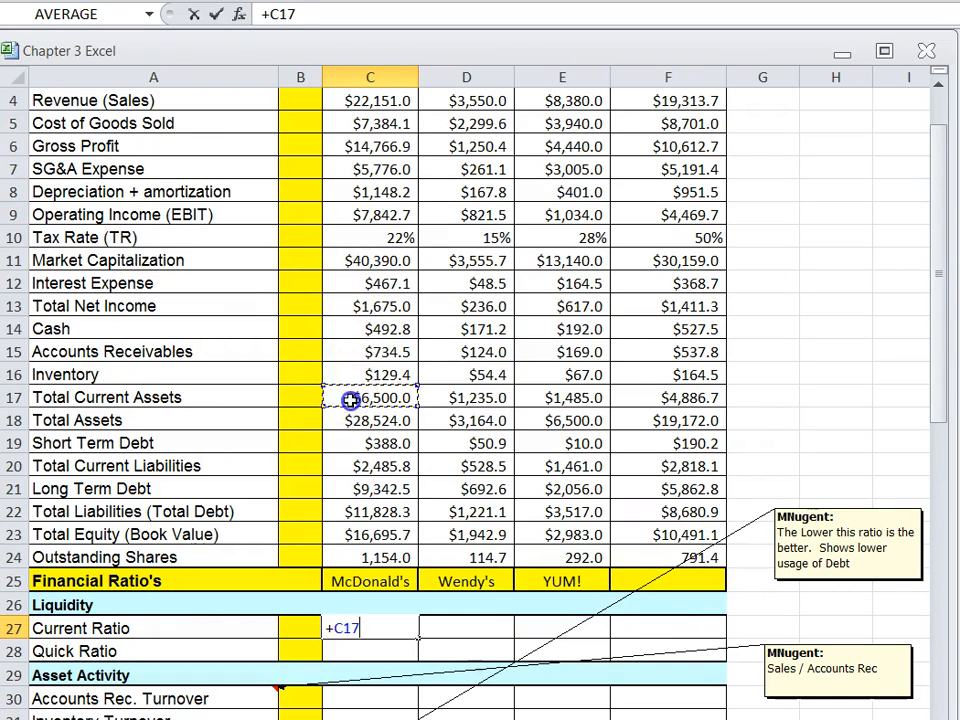
{"action": "type", "text": "/"}
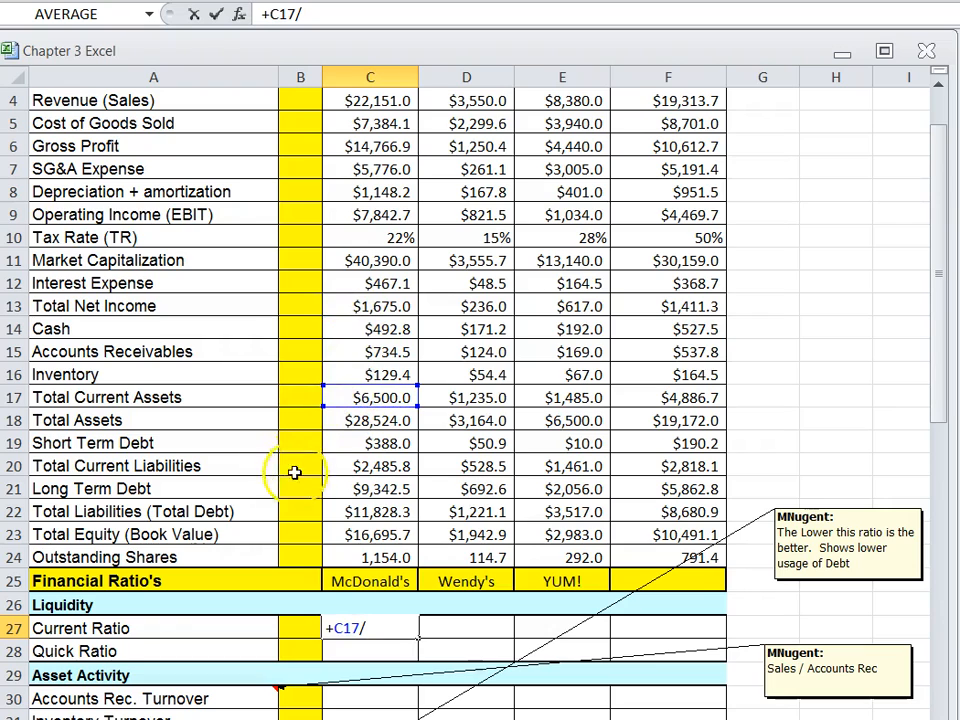
{"action": "left_click", "coordinate": [343, 468]}
{"action": "key", "text": "Return"}
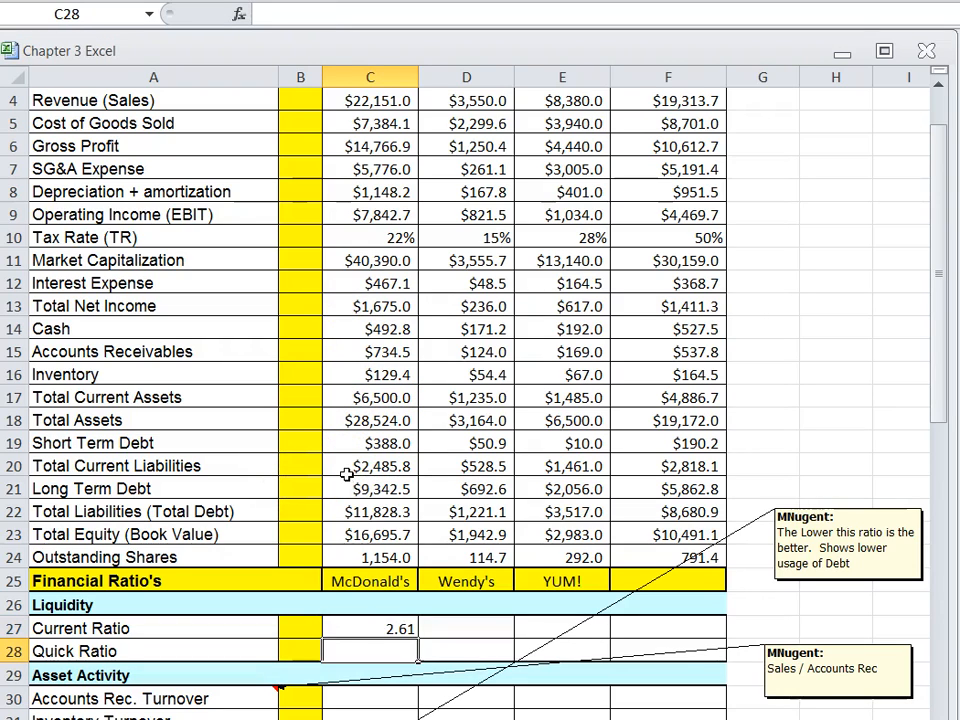
{"action": "left_click", "coordinate": [378, 627]}
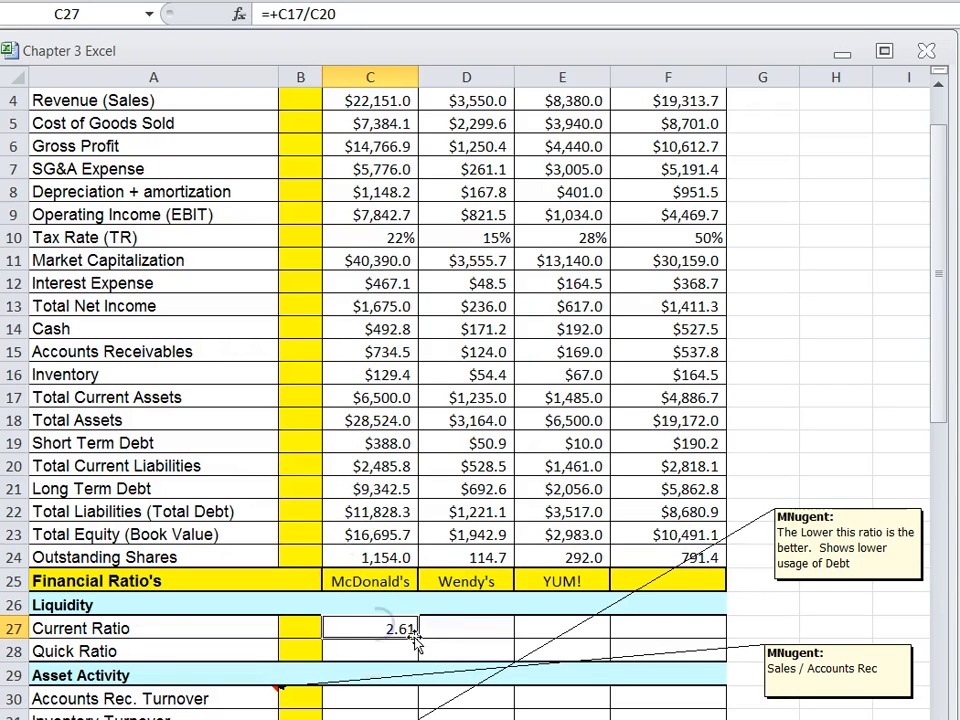
{"action": "left_click_drag", "start_coordinate": [420, 637], "coordinate": [600, 637]}
- Enter +C27+D27+E27/3 in F27 for the industry average Current Ratio
{"action": "left_click", "coordinate": [688, 629]}
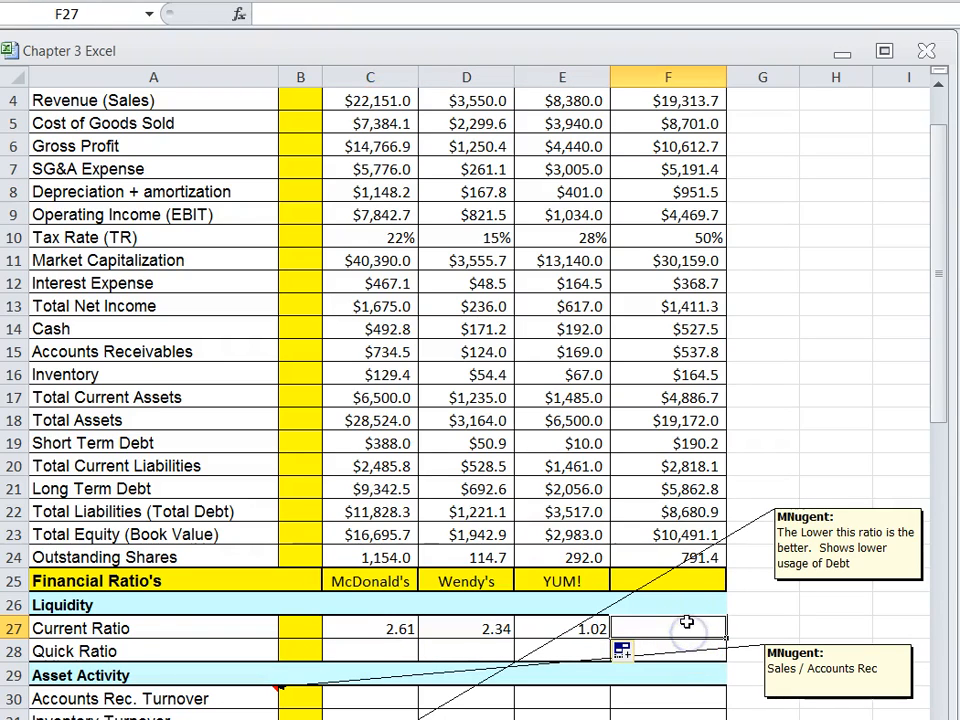
{"action": "type", "text": "+"}
{"action": "key", "text": "Left"}
{"action": "key", "text": "Left"}
{"action": "key", "text": "Left"}
{"action": "type", "text": "+"}
{"action": "key", "text": "Left"}
{"action": "key", "text": "Left"}
{"action": "type", "text": "+"}
{"action": "key", "text": "Left"}
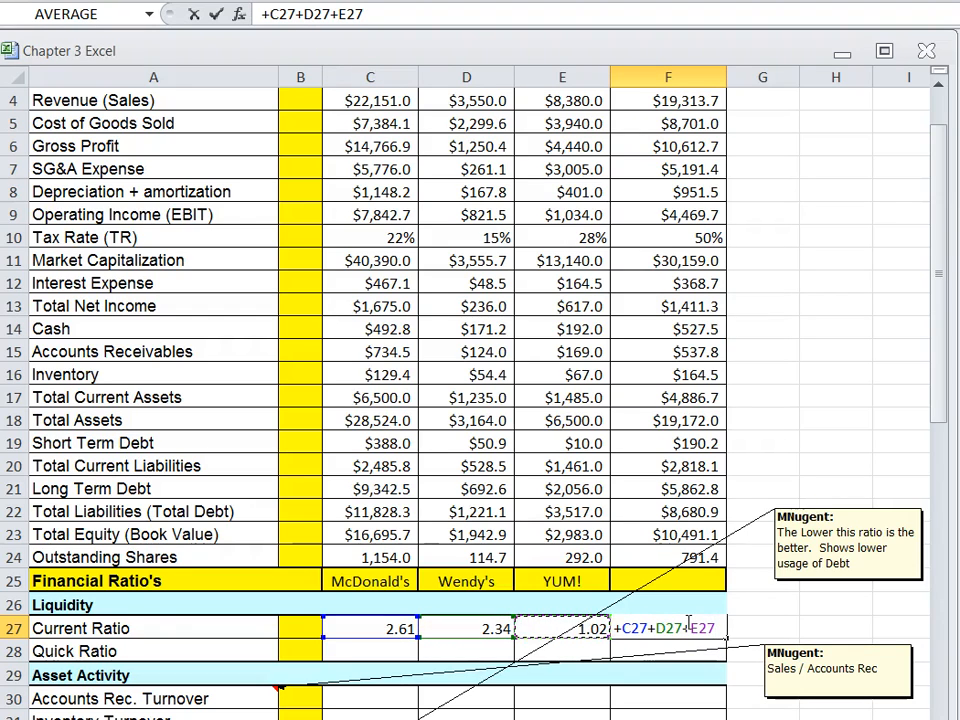
{"action": "type", "text": "/3"}
{"action": "key", "text": "Return"}
- Add parentheses around the sum in F27 so the Current Ratio average formula reads =+(C27+D27+E27)/3
{"action": "left_click", "coordinate": [687, 623]}
{"action": "double_click", "coordinate": [687, 623]}
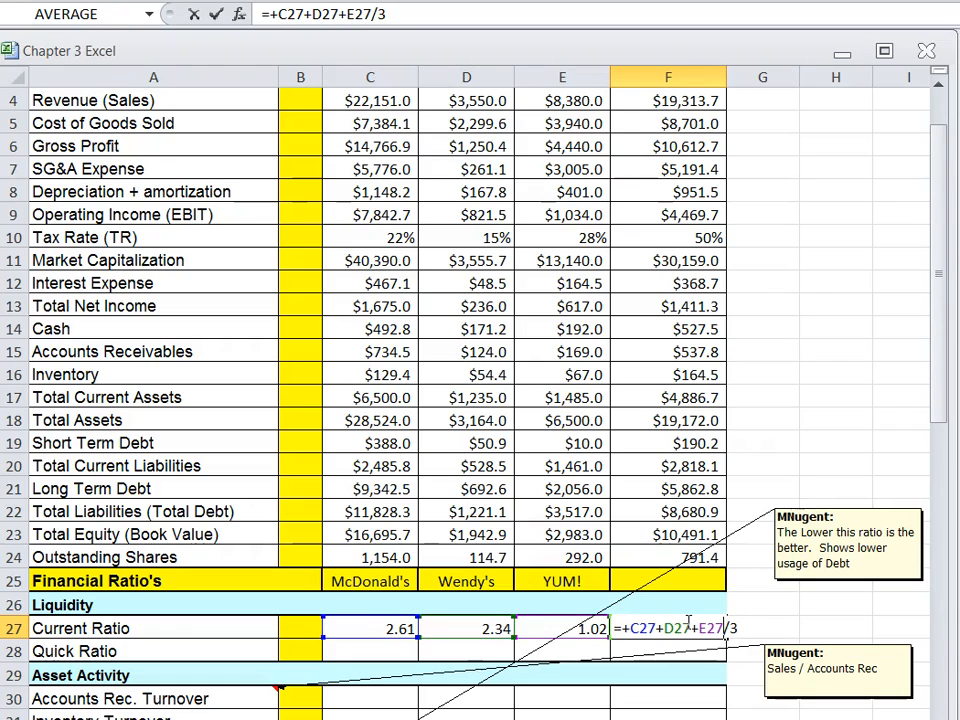
{"action": "type", "text": ")"}
{"action": "key", "text": "Left"}
{"action": "key", "text": "Left"}
{"action": "key", "text": "Left"}
{"action": "key", "text": "Left"}
{"action": "key", "text": "Left"}
{"action": "key", "text": "Left"}
{"action": "key", "text": "Left"}
{"action": "key", "text": "Left"}
{"action": "key", "text": "Left"}
{"action": "key", "text": "Left"}
{"action": "key", "text": "Left"}
{"action": "key", "text": "Left"}
{"action": "type", "text": "("}
{"action": "key", "text": "Return"}
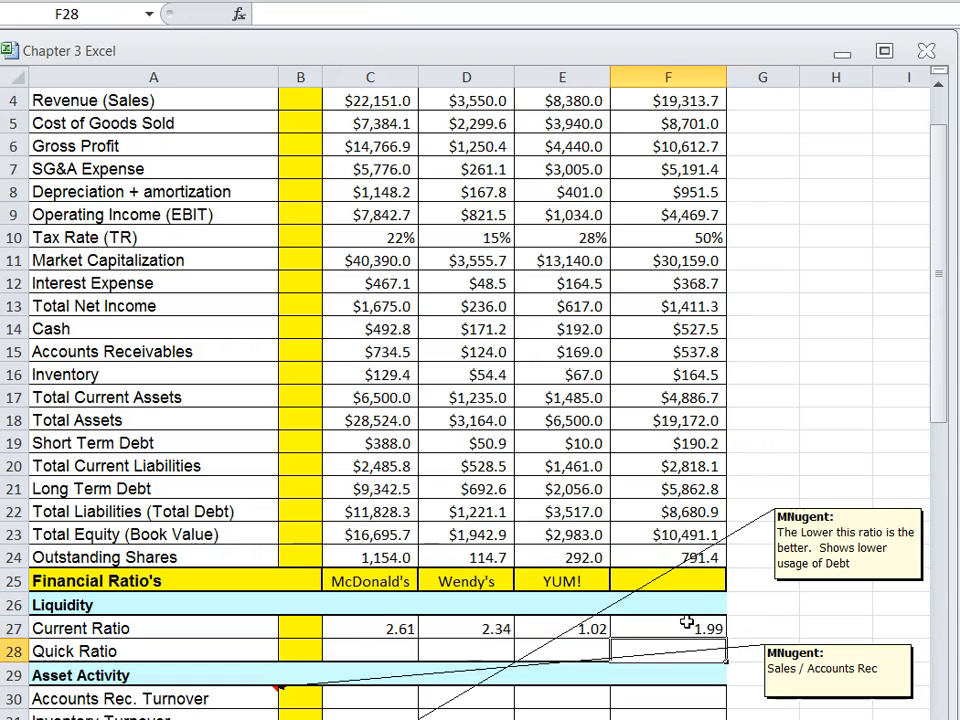
{"action": "left_click", "coordinate": [669, 624]}
- Review the companies' Current Ratios, the ratio rows still empty below them and the comments explaining the activity and debt ratios
{"action": "scroll", "coordinate": [569, 624], "scroll_direction": "down", "scroll_amount": 1}
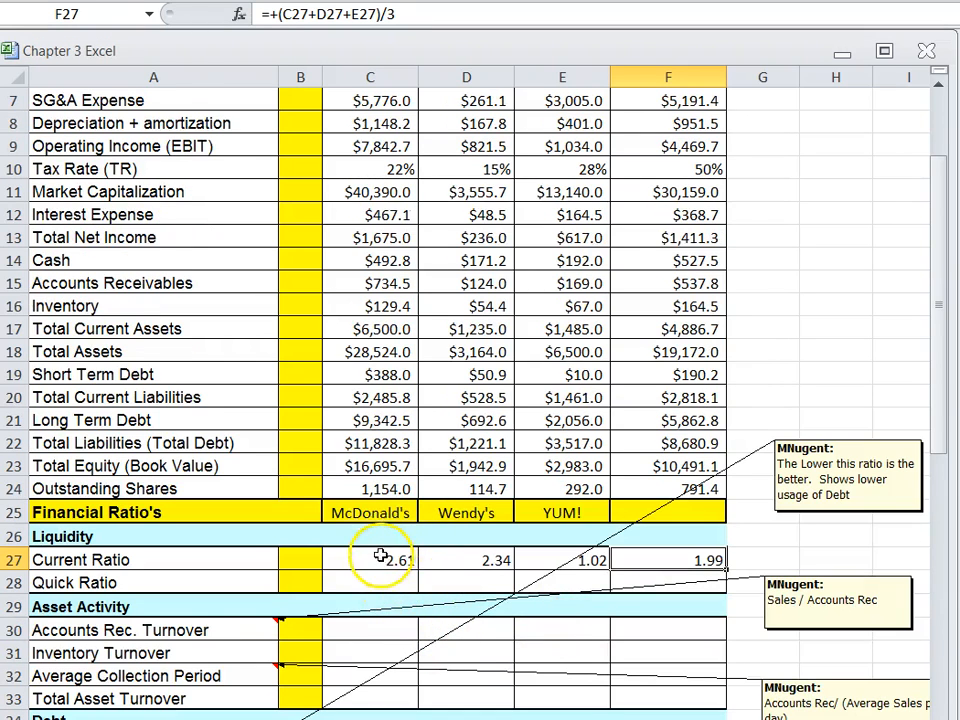
{"action": "left_click_drag", "start_coordinate": [380, 557], "coordinate": [422, 561]}
{"action": "scroll", "coordinate": [422, 561], "scroll_direction": "down", "scroll_amount": 3}
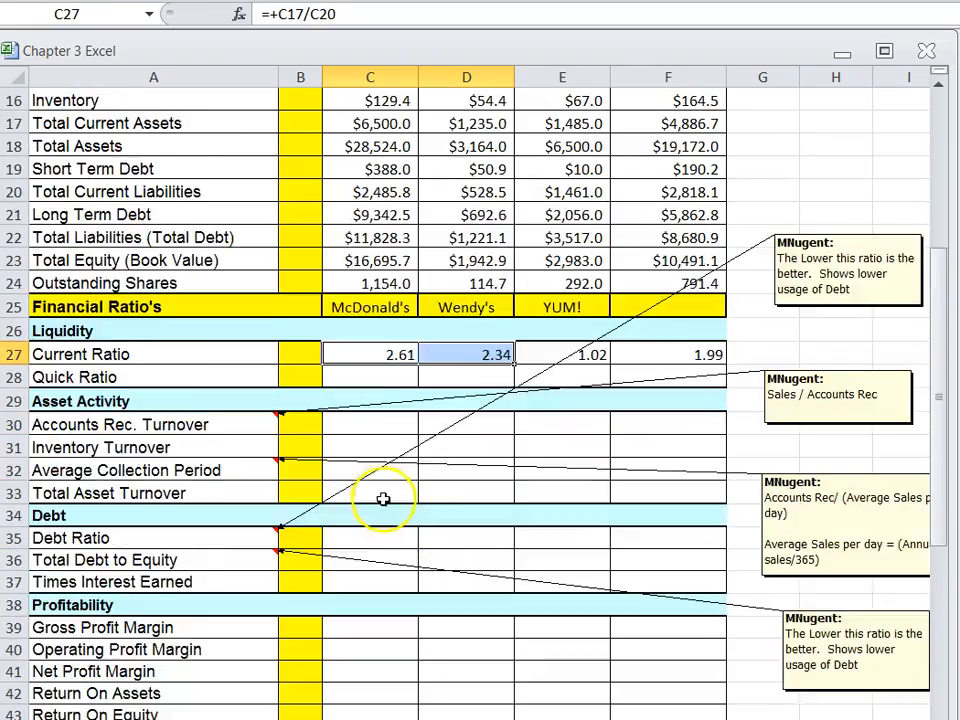
{"action": "scroll", "coordinate": [383, 498], "scroll_direction": "down", "scroll_amount": 4}
{"action": "scroll", "coordinate": [600, 540], "scroll_direction": "up", "scroll_amount": 3}
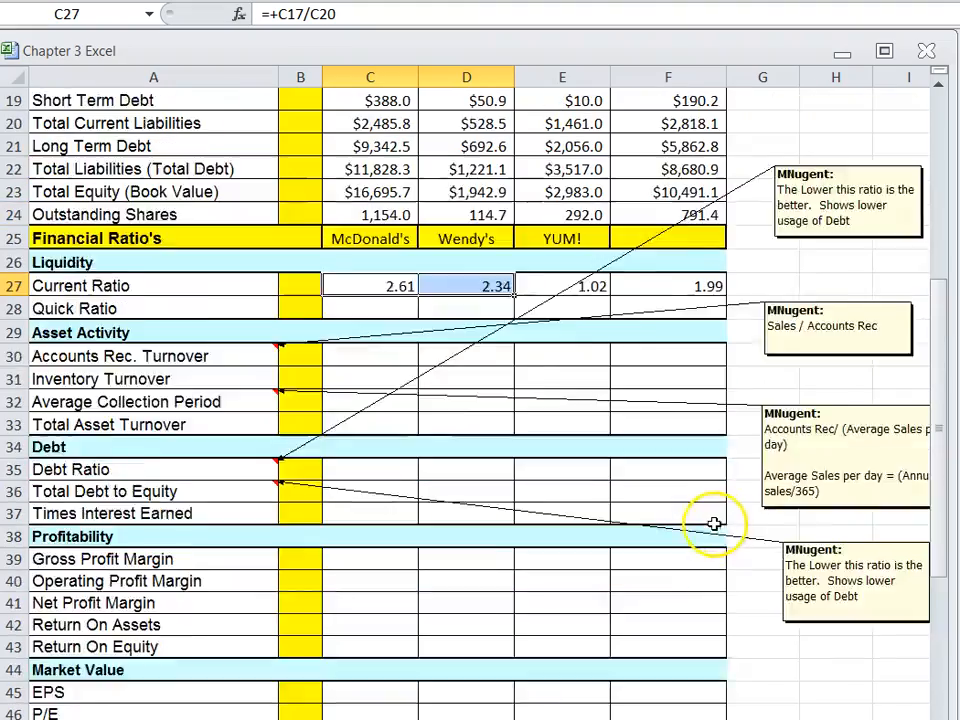
{"action": "scroll", "coordinate": [714, 523], "scroll_direction": "up", "scroll_amount": 1}
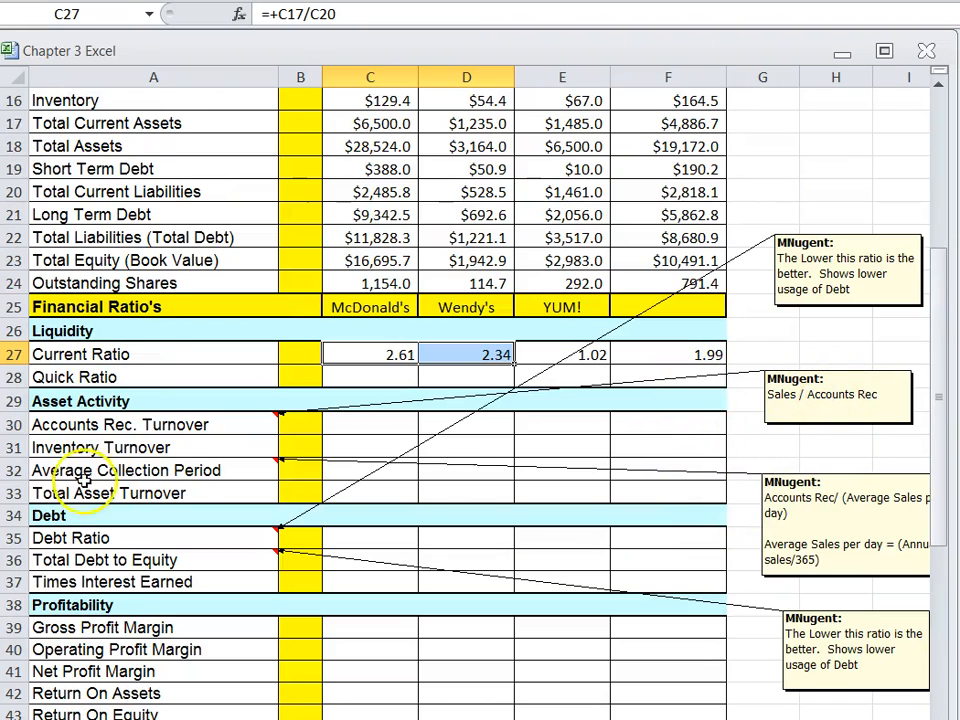
{"action": "scroll", "coordinate": [820, 430], "scroll_direction": "down", "scroll_amount": 1}
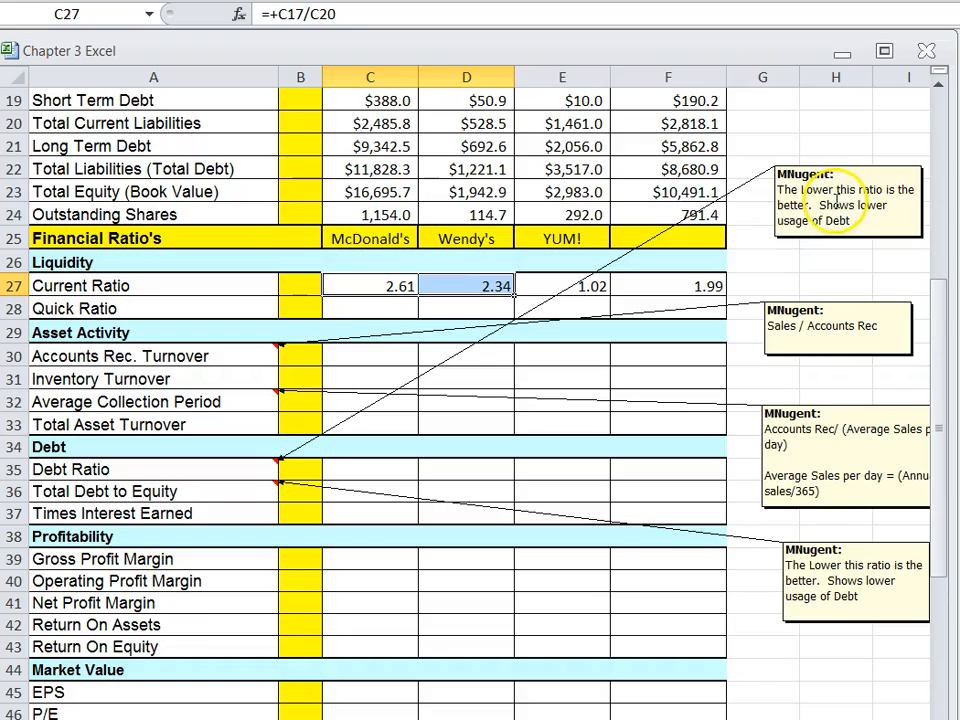
{"action": "left_click", "coordinate": [812, 588]}
{"action": "scroll", "coordinate": [681, 611], "scroll_direction": "down", "scroll_amount": 1}
{"action": "scroll", "coordinate": [671, 399], "scroll_direction": "up", "scroll_amount": 7}
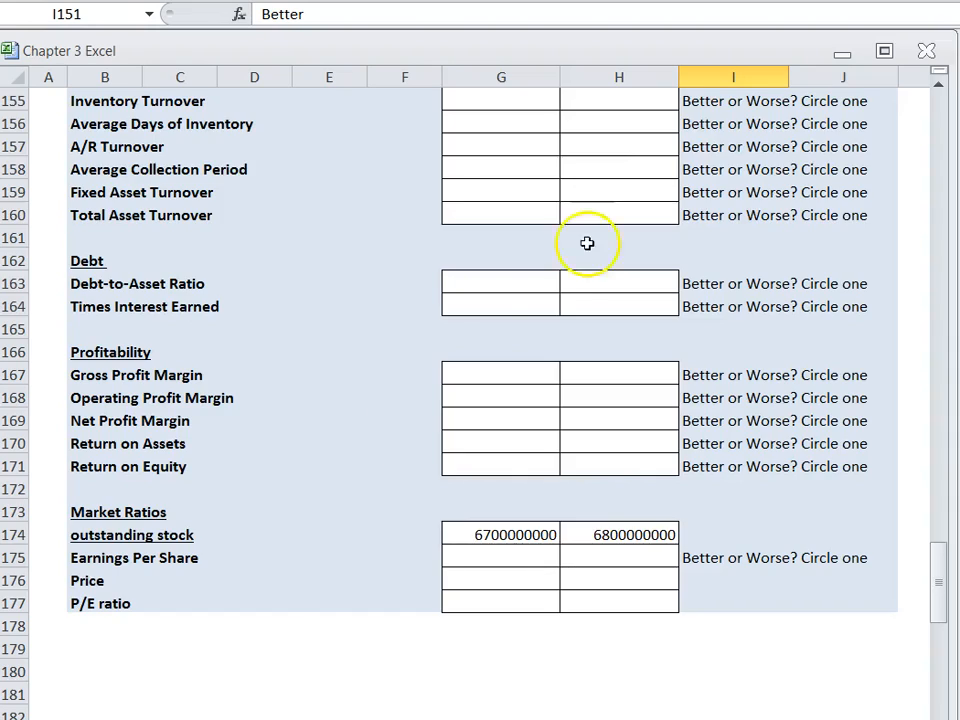
- Look back over Dayton's annual balance sheet, then the restaurant comparison sheet's company financials and ratio rows
{"action": "scroll", "coordinate": [590, 270], "scroll_direction": "up", "scroll_amount": 15}
{"action": "scroll", "coordinate": [597, 298], "scroll_direction": "up", "scroll_amount": 4}
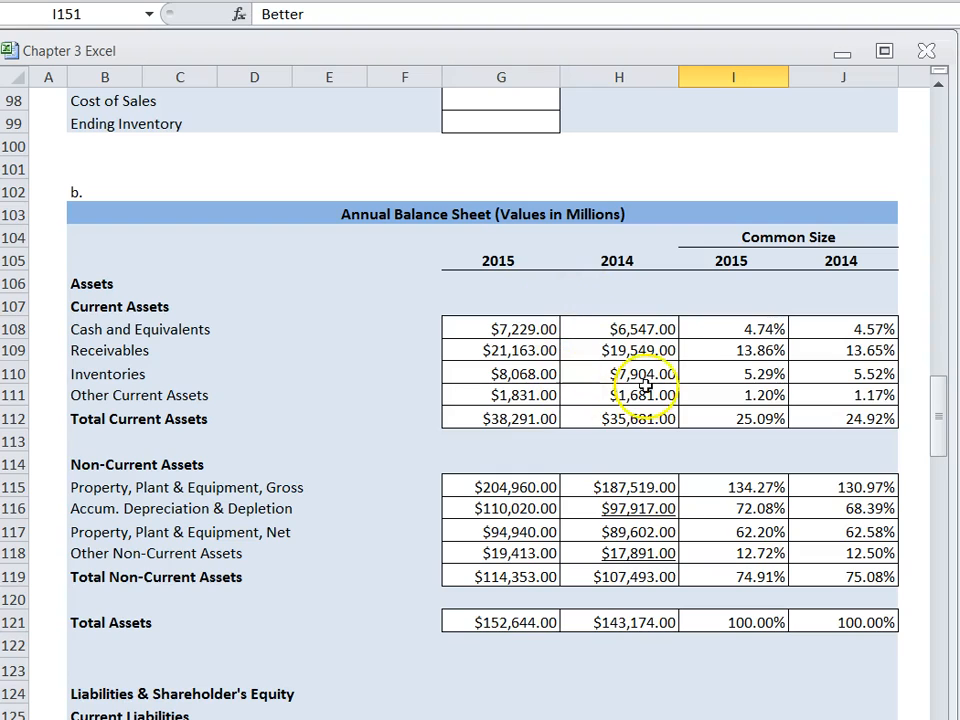
{"action": "scroll", "coordinate": [544, 399], "scroll_direction": "down", "scroll_amount": 8}
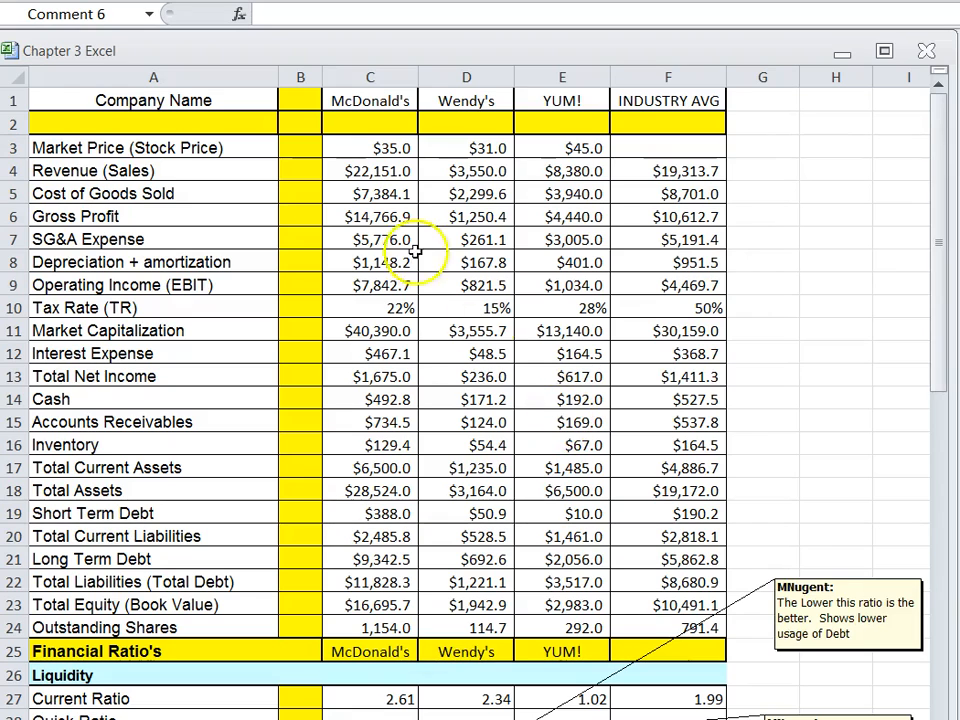
{"action": "scroll", "coordinate": [676, 460], "scroll_direction": "up", "scroll_amount": 3}
{"action": "scroll", "coordinate": [676, 460], "scroll_direction": "down", "scroll_amount": 1}
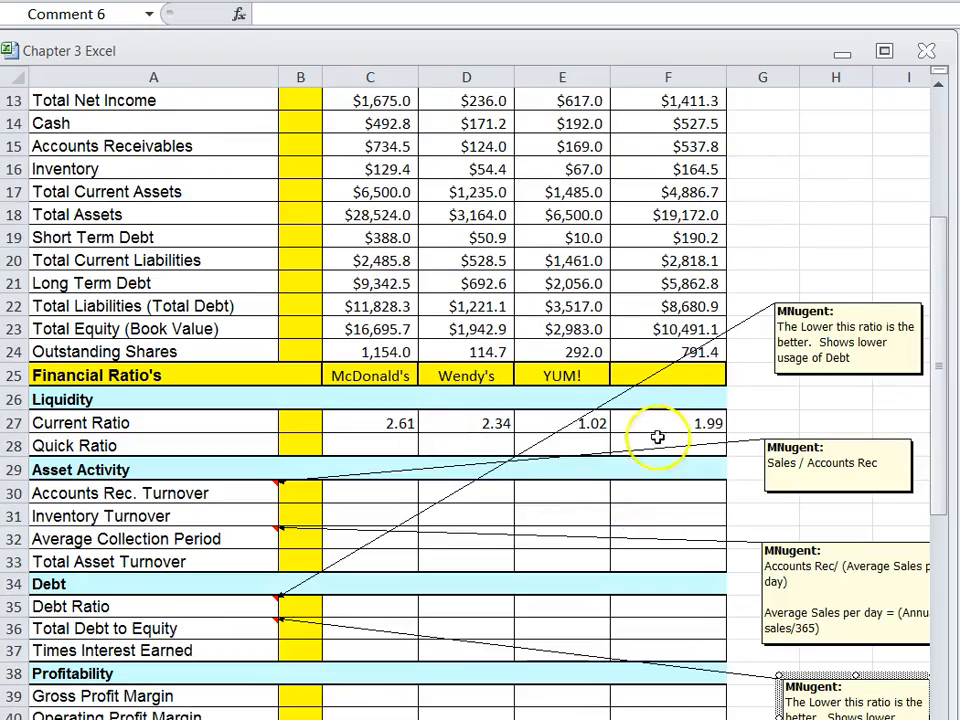
{"action": "scroll", "coordinate": [660, 602], "scroll_direction": "down", "scroll_amount": 4}
{"action": "scroll", "coordinate": [639, 549], "scroll_direction": "up", "scroll_amount": 8}
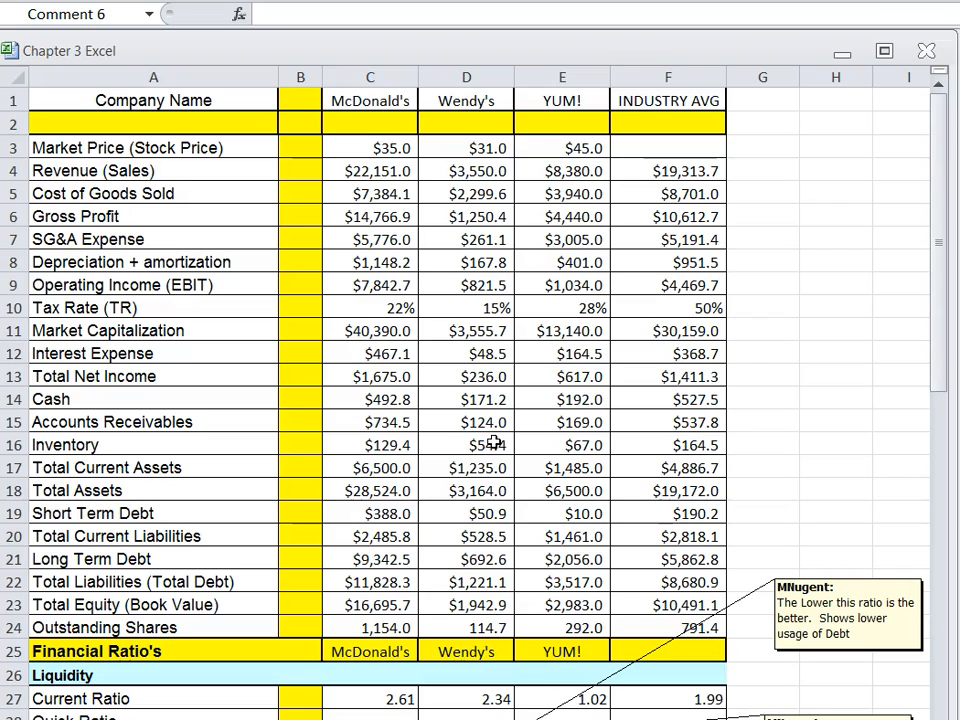
{"action": "left_click", "coordinate": [388, 398]}
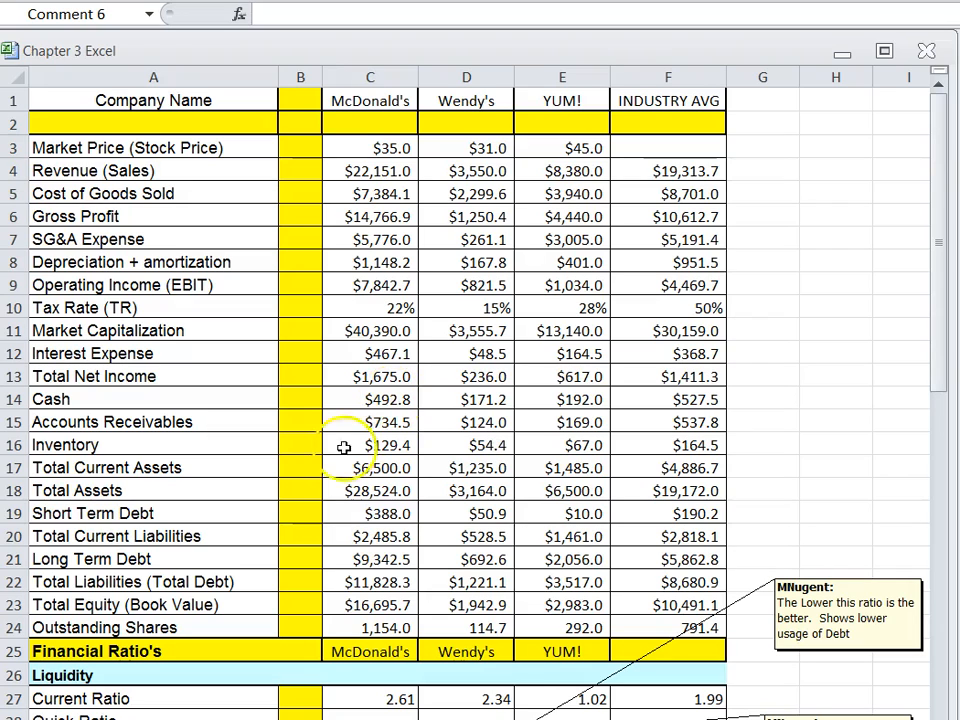